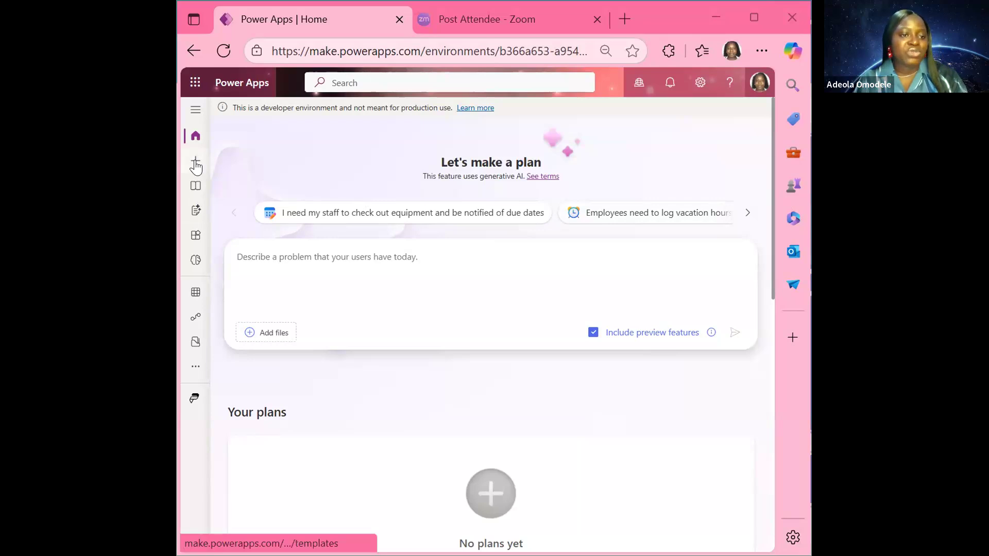
Look at the Apps and Create pages, and return to the Home page
click(196, 239)
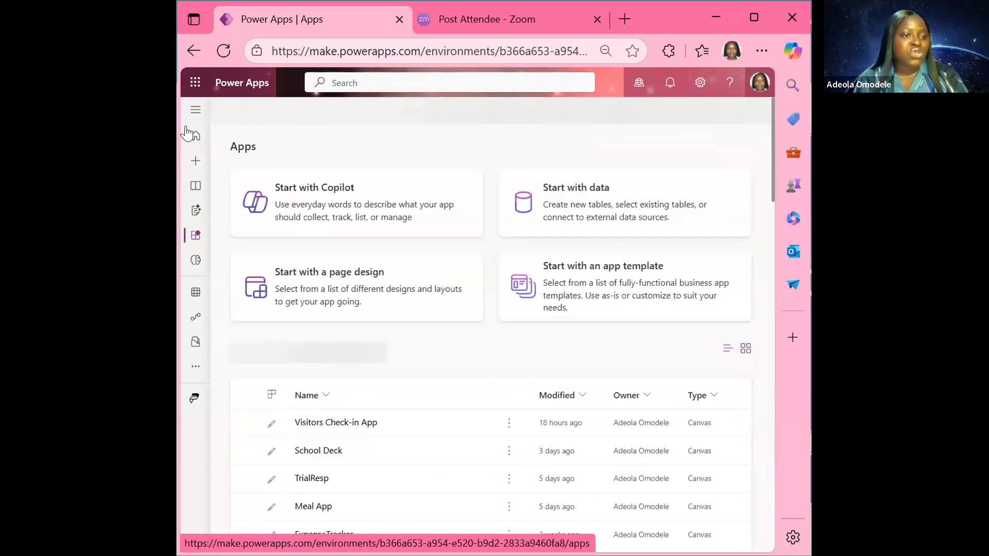
click(195, 162)
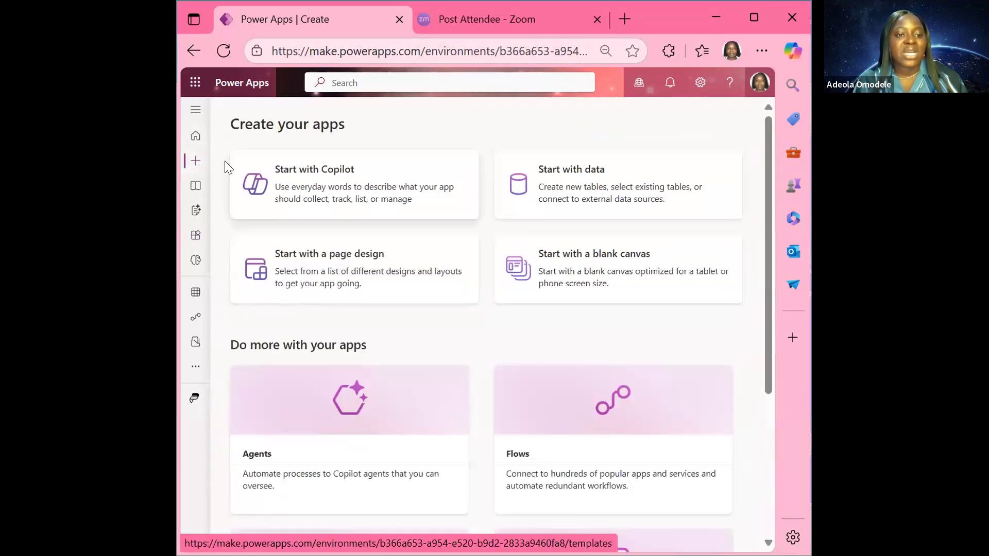
click(196, 137)
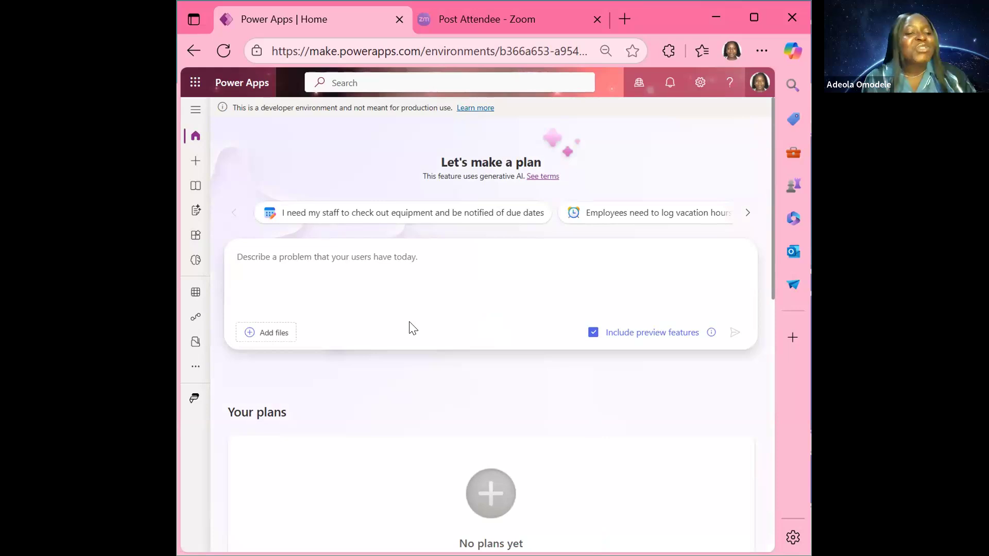
text(gfwg)
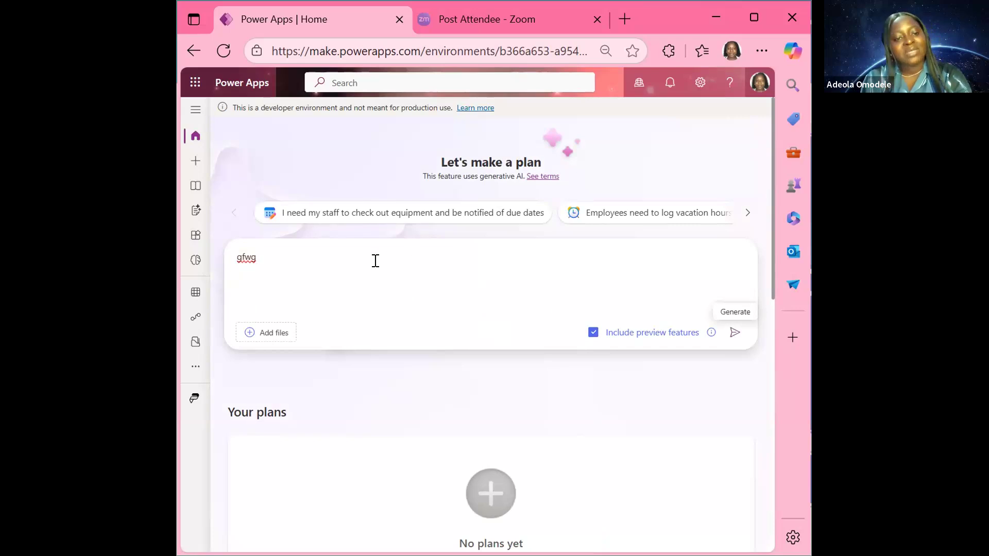
key(ctrl+a)
key(BackSpace)
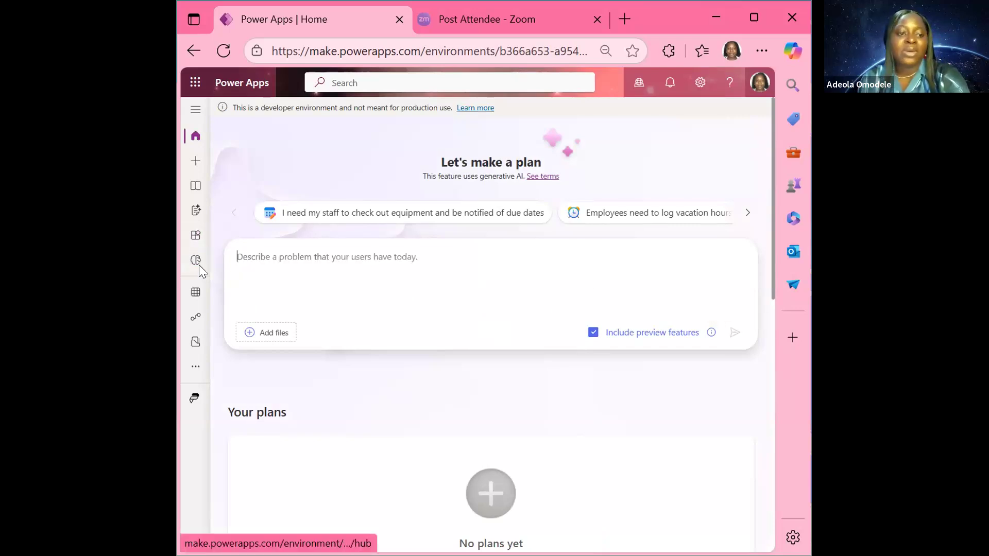
Create an app from a blank canvas with header, main and footer containers, and maximize the browser window
click(204, 165)
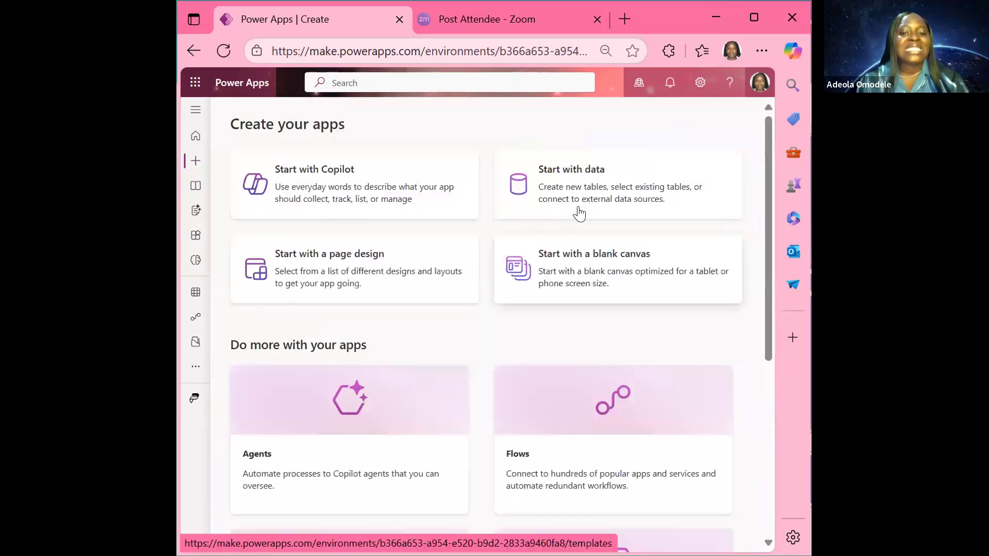
click(601, 281)
click(321, 310)
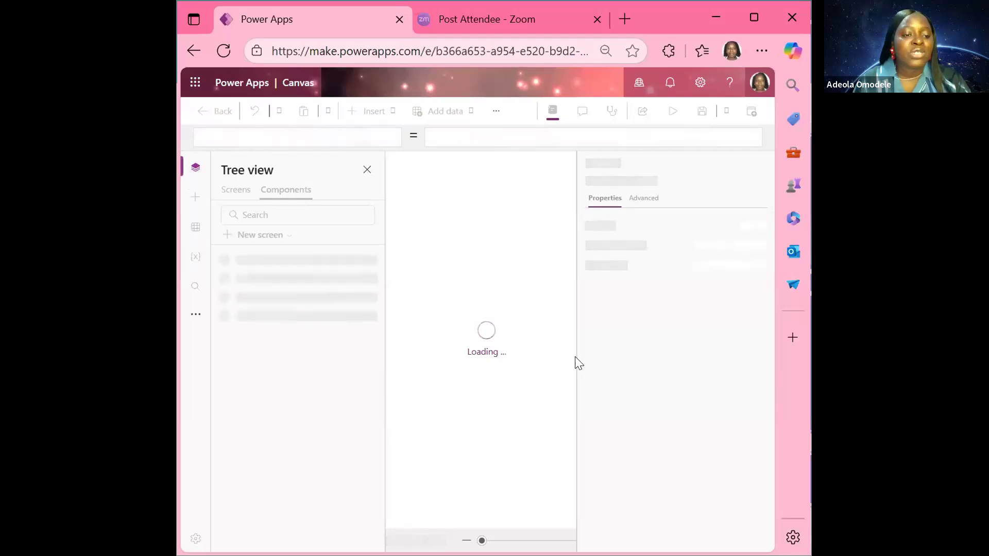
click(753, 14)
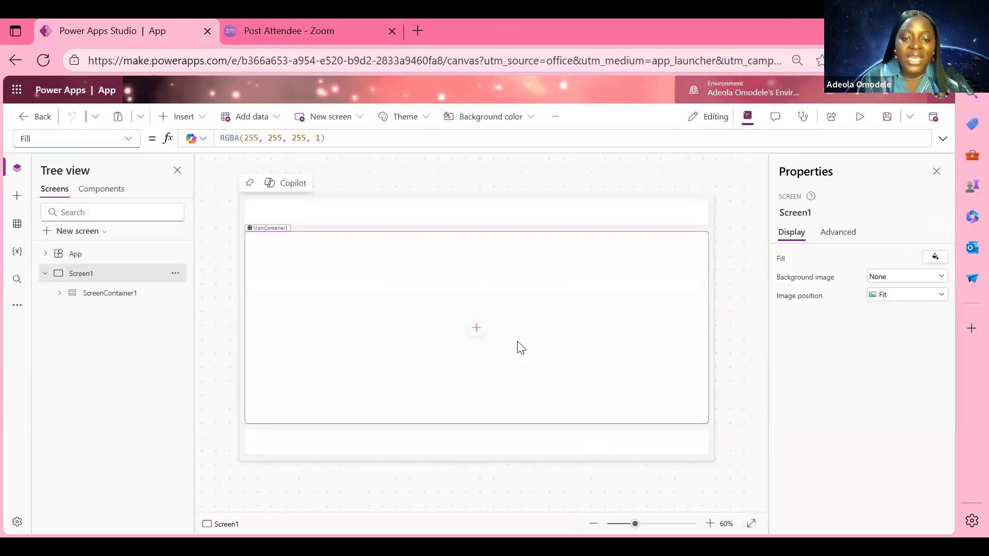
Examine the main and header containers of Screen1 and their properties
click(377, 268)
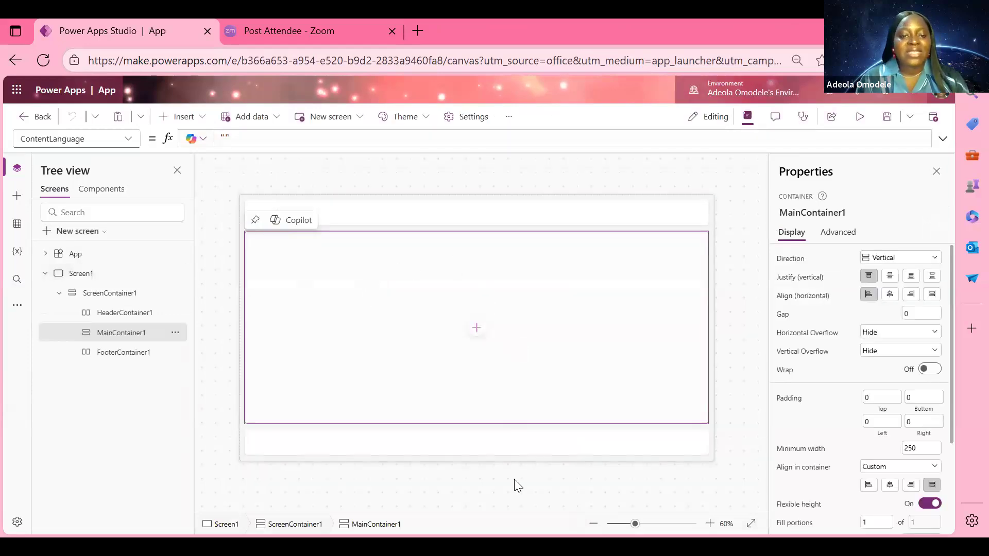
click(438, 219)
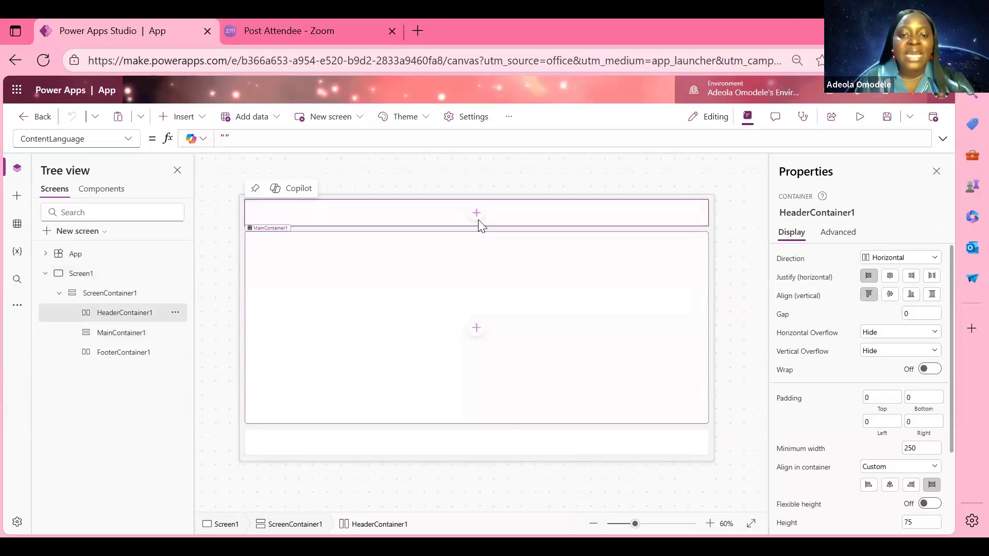
click(422, 182)
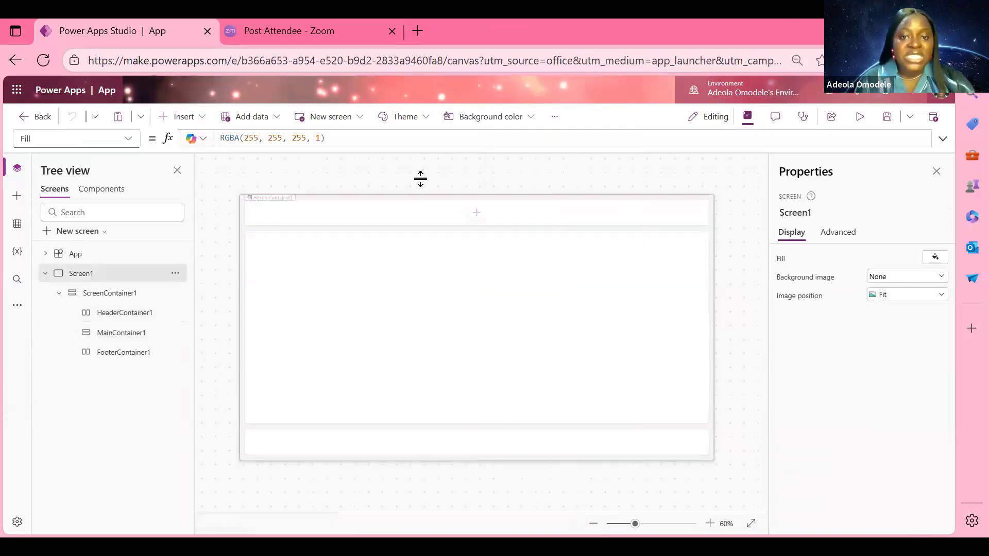
click(195, 116)
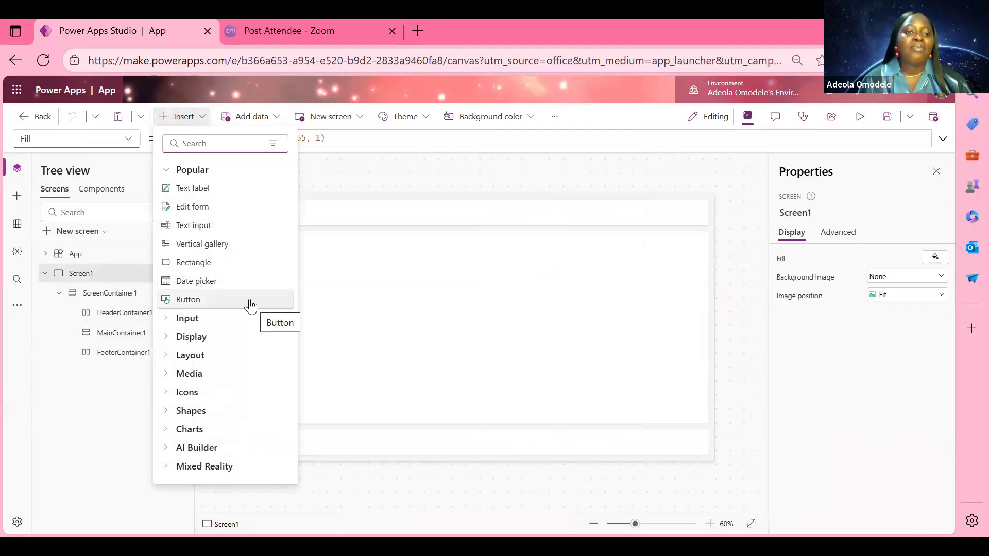
click(231, 192)
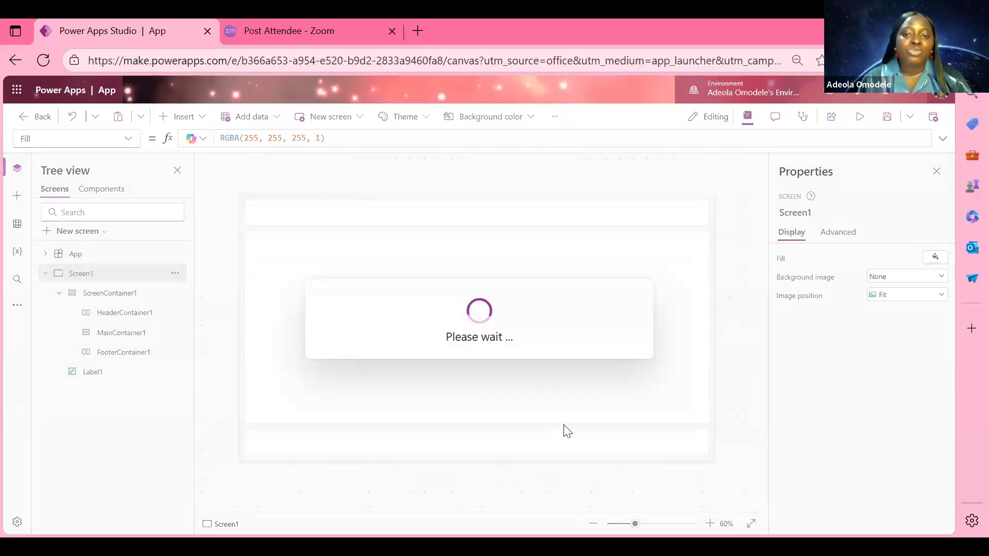
drag(279, 215, 298, 206)
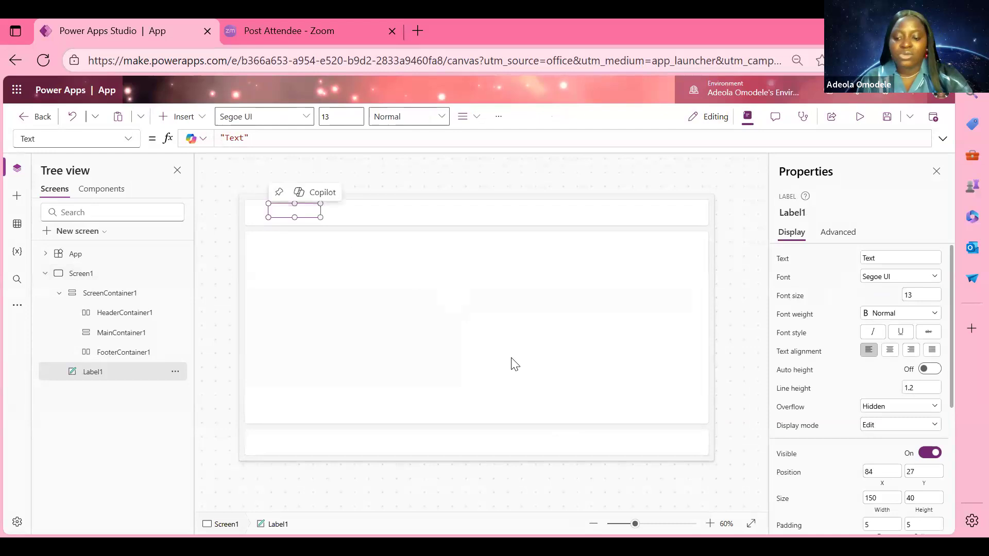
key(Delete)
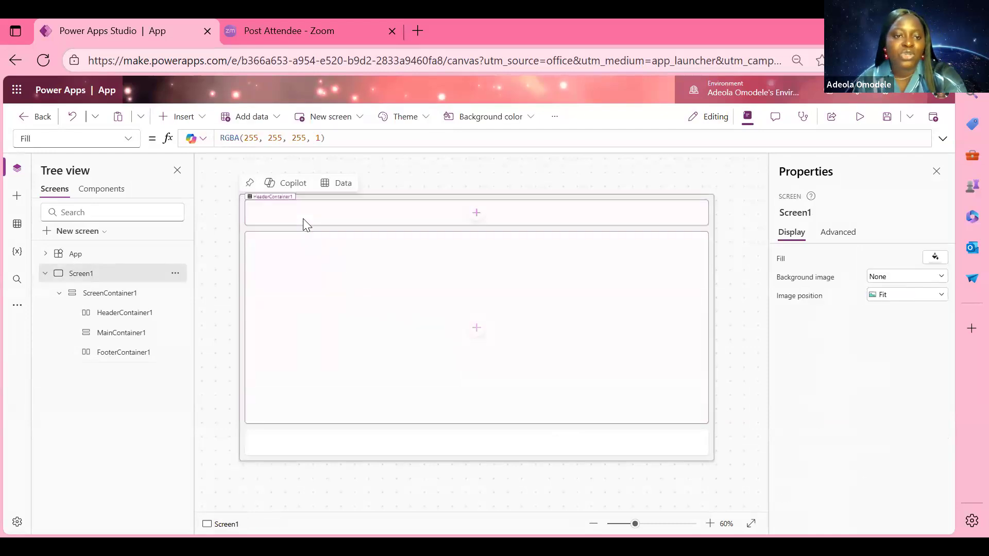
Insert a text label inside the header container of Screen1
click(302, 218)
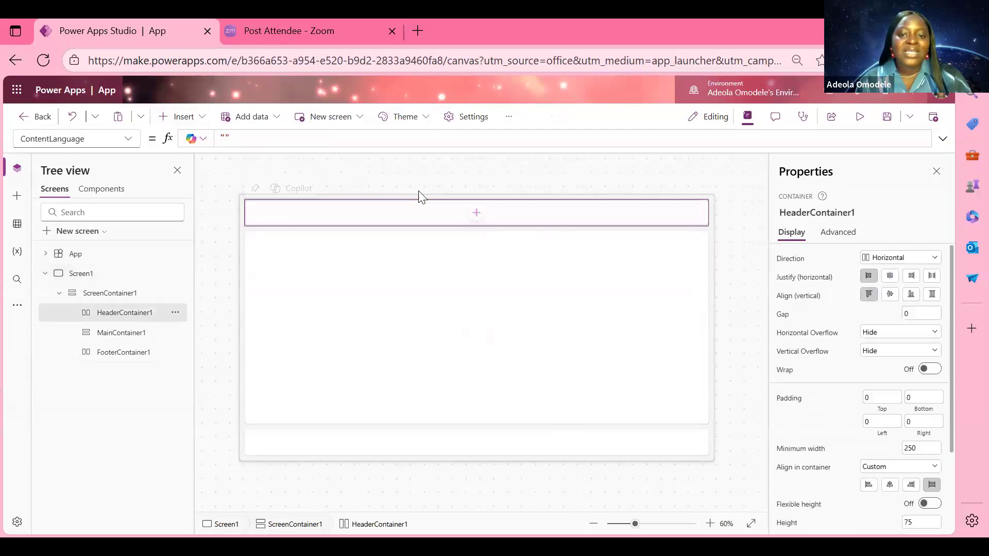
click(475, 219)
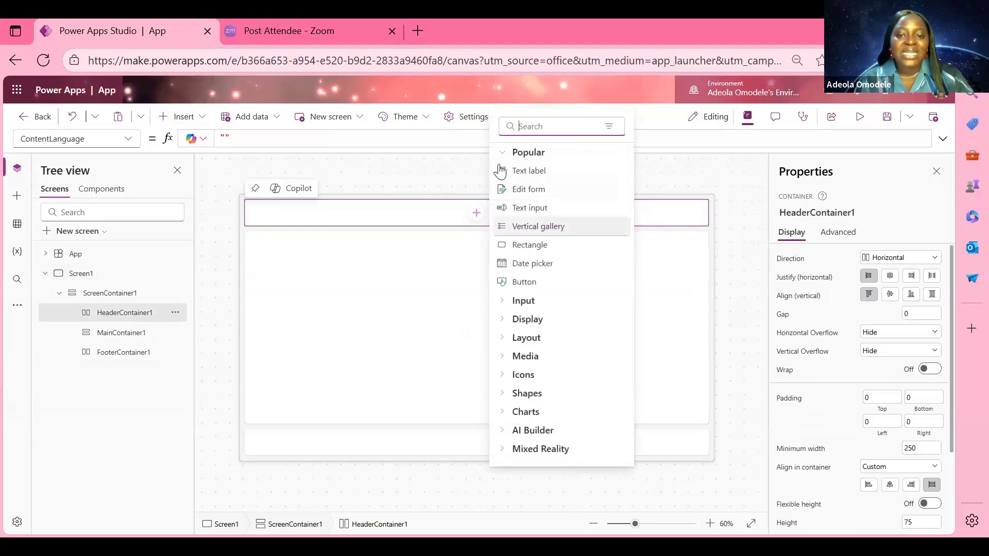
click(459, 220)
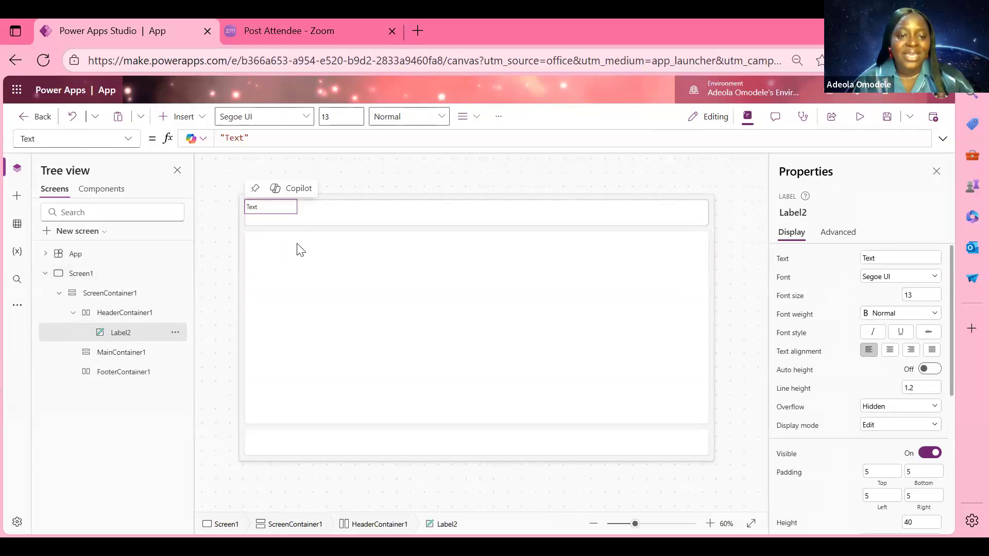
Set the header label's height to 60 and its width to 400
scroll(896, 330, down, 2)
scroll(919, 414, down, 3)
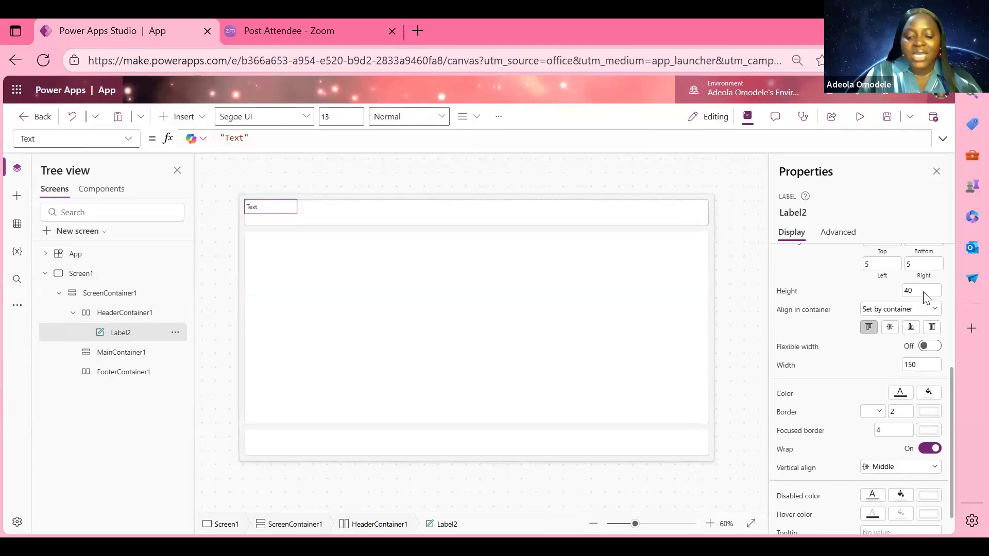
double_click(923, 292)
text(60)
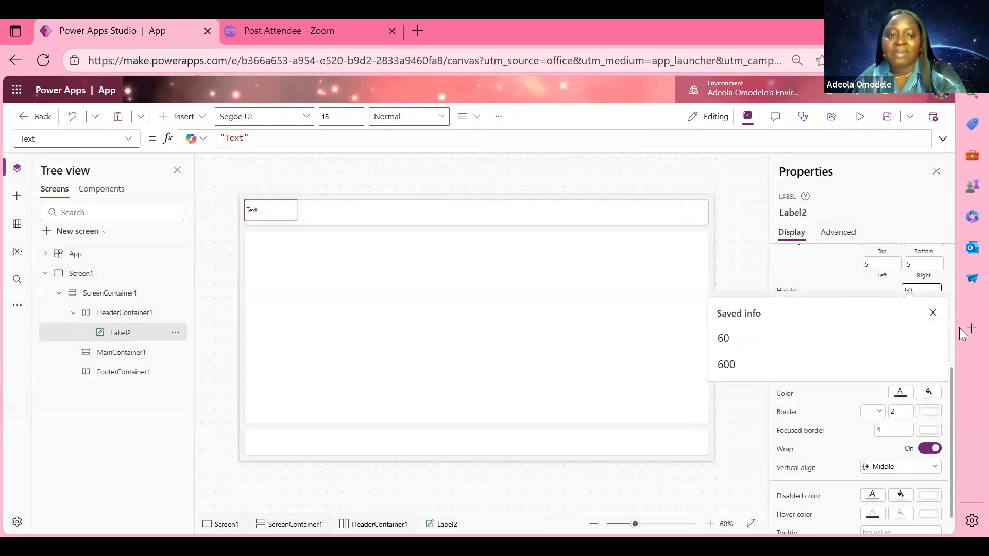
click(933, 312)
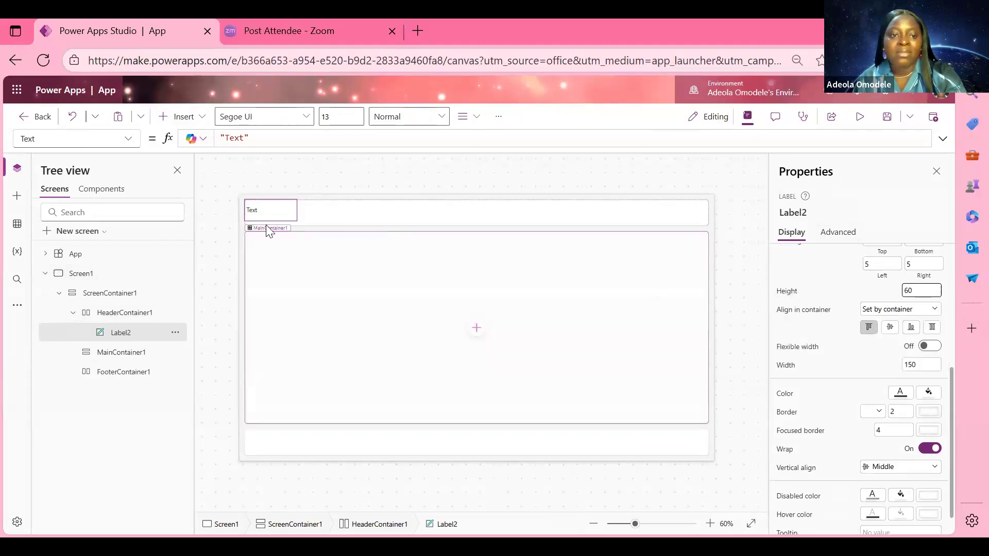
click(924, 366)
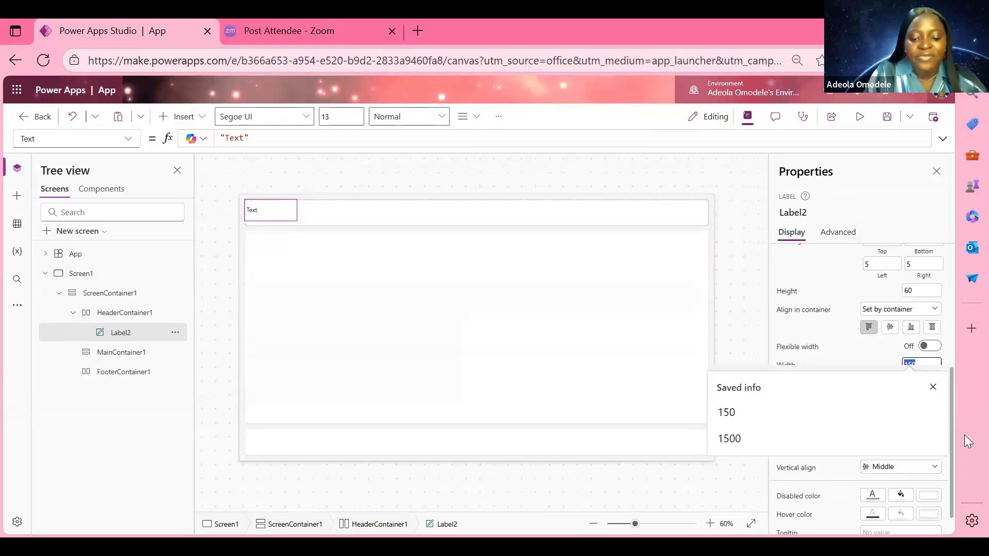
text(400)
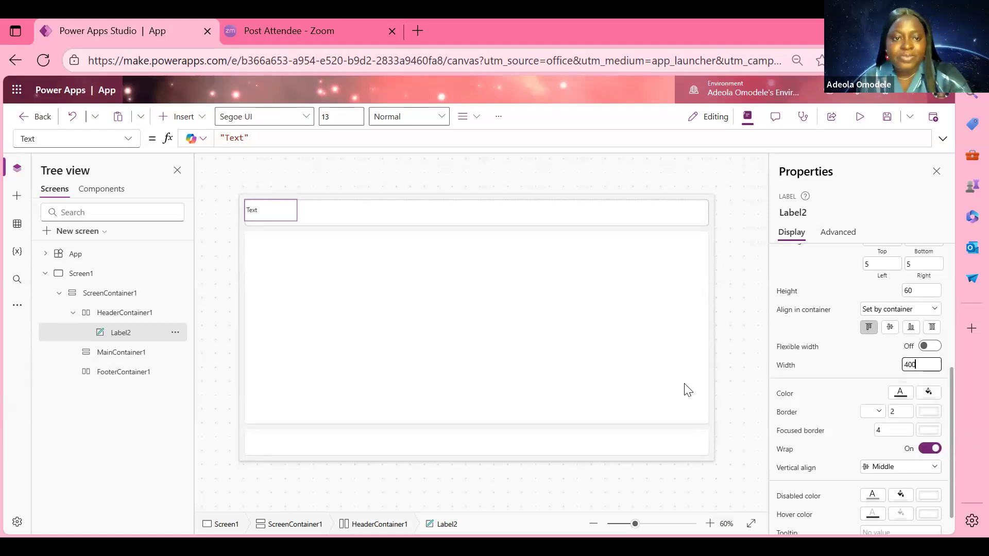
Justify the header container's contents to the center horizontally and center-align the label's text
click(590, 215)
scroll(927, 381, up, 2)
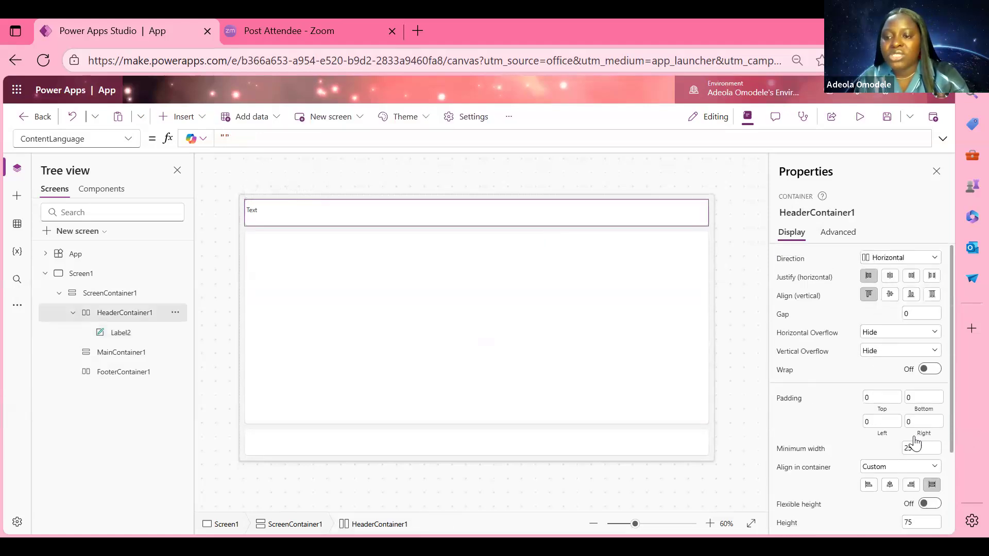
click(892, 277)
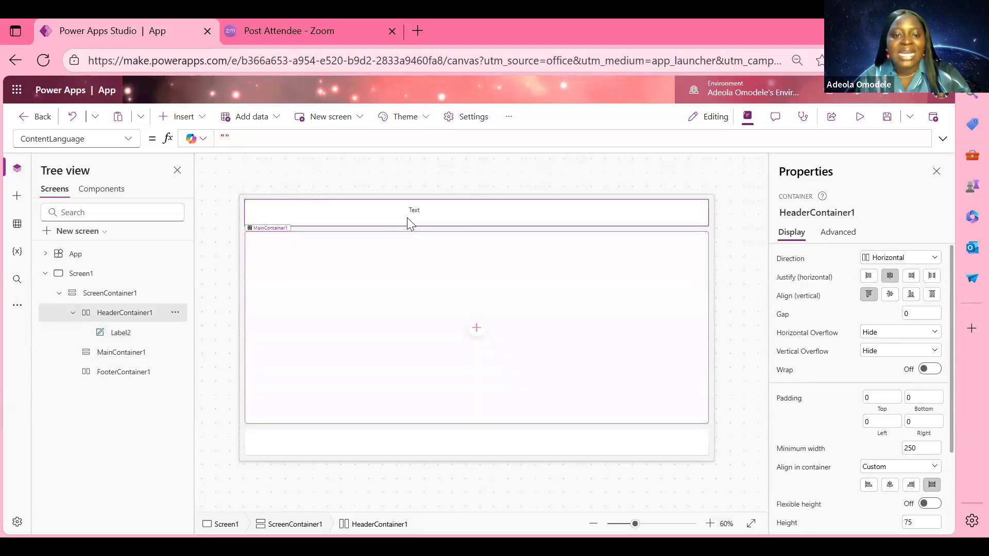
click(441, 214)
click(889, 349)
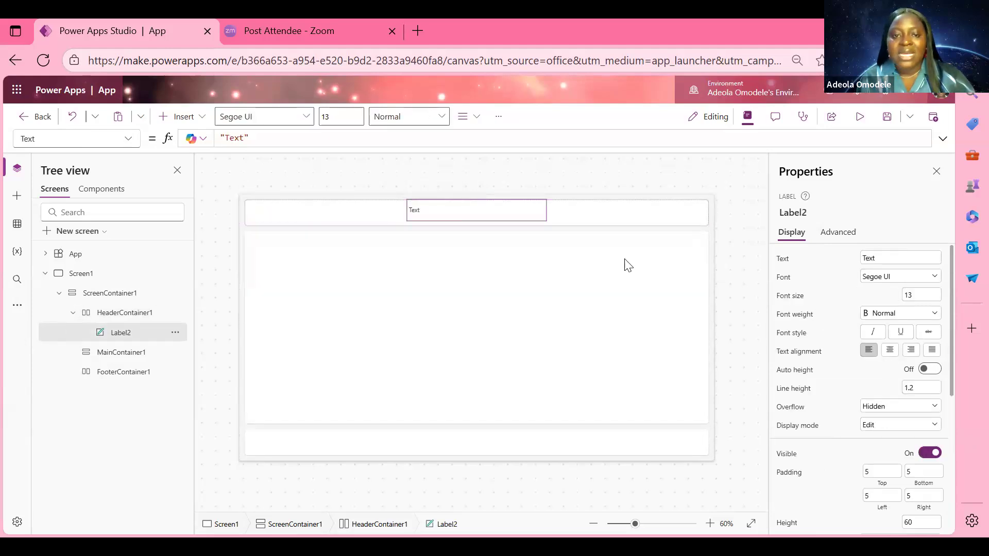
Replace the header label's text with "Broswe Visitor"
double_click(474, 216)
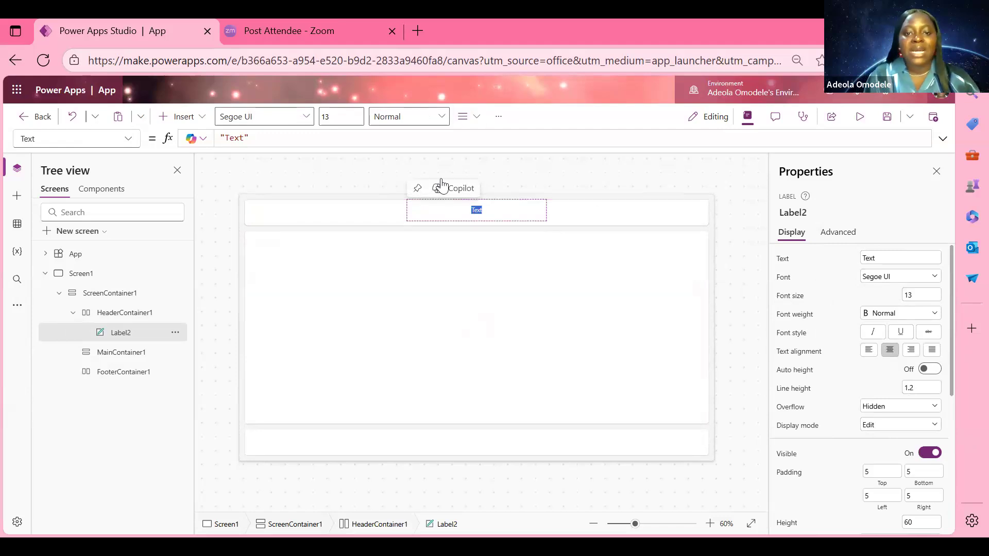
click(239, 141)
double_click(240, 140)
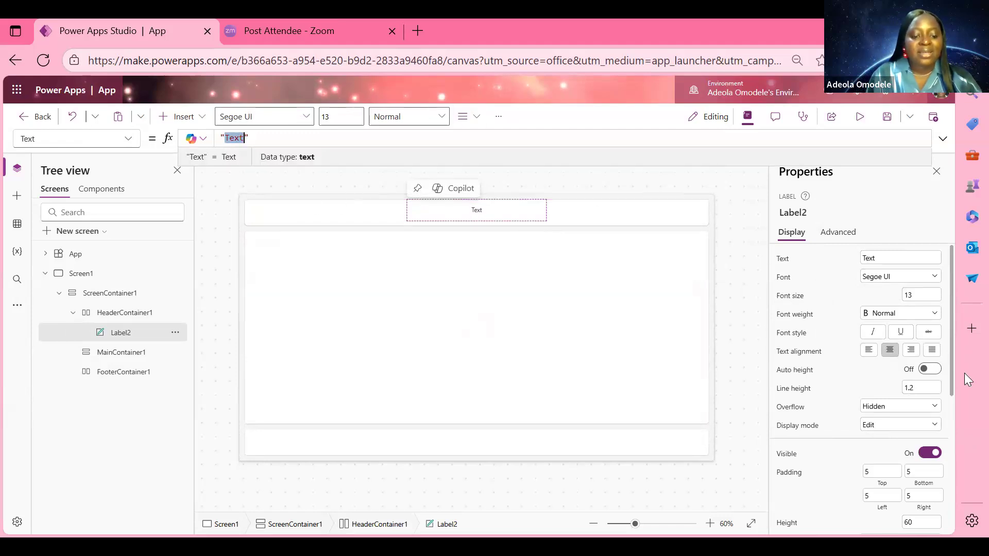
text(Br)
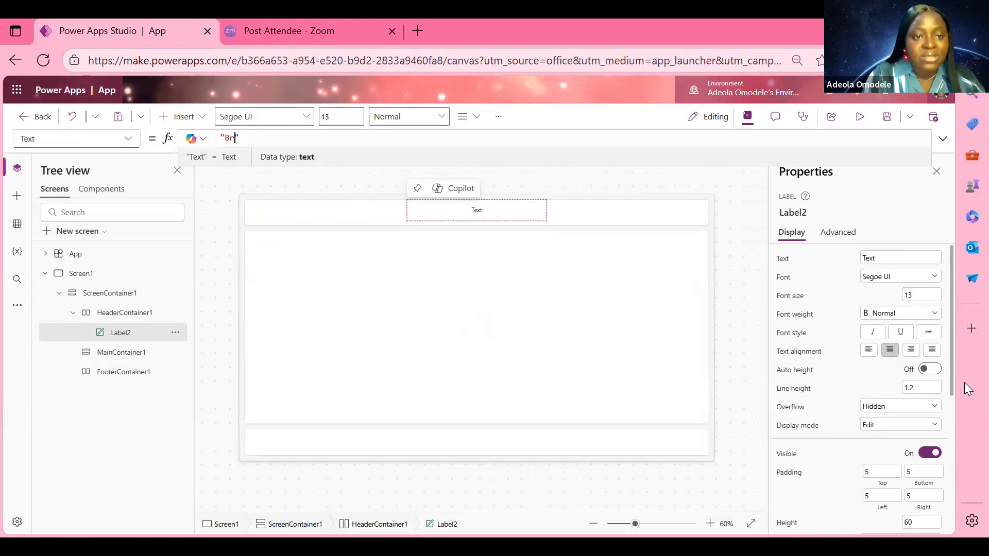
text(oswer)
key(BackSpace)
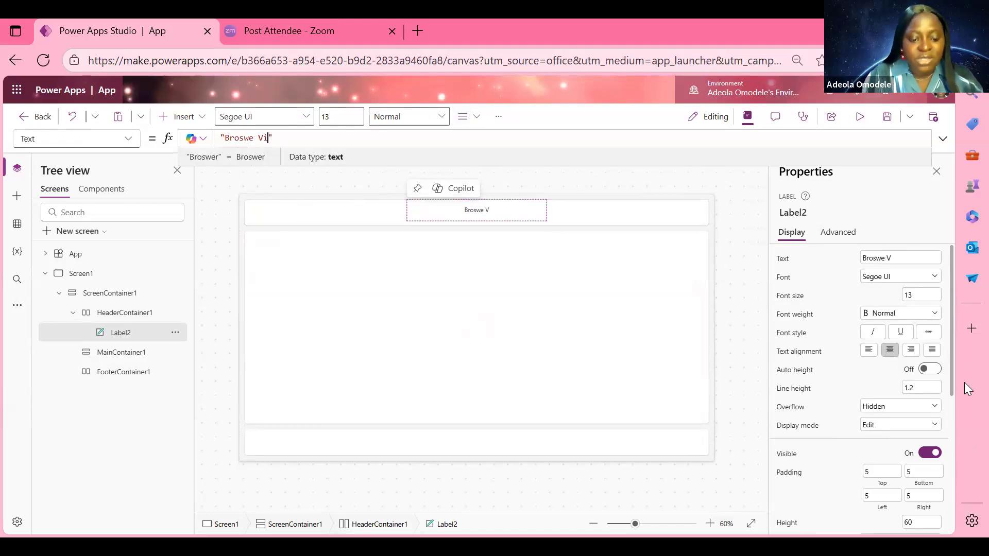
text(Visitor)
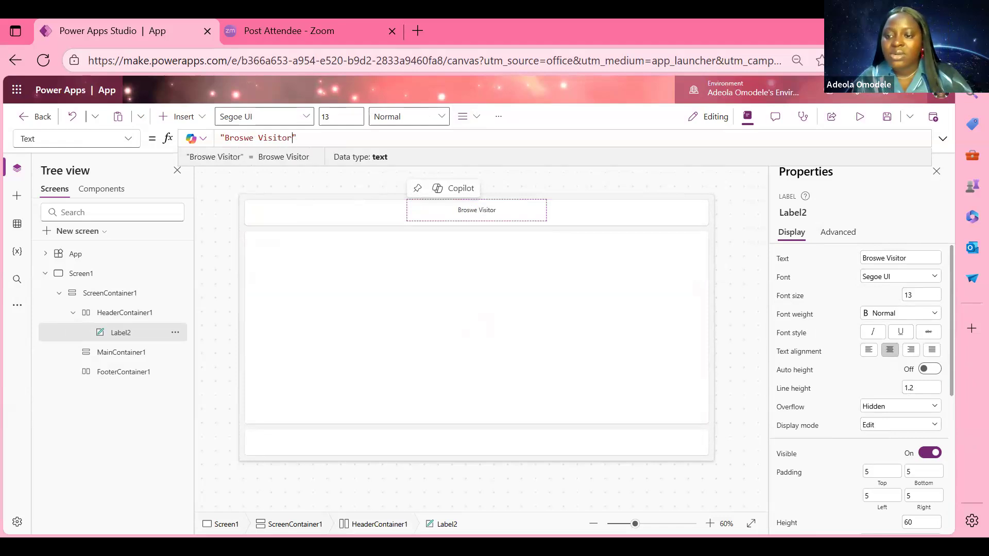
Set the header label's font size to 22
click(921, 294)
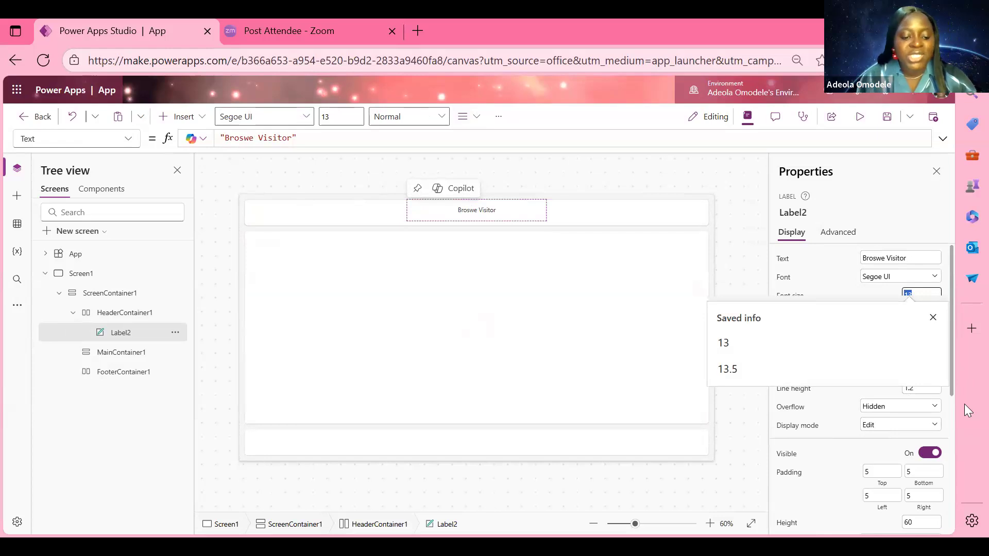
text(22)
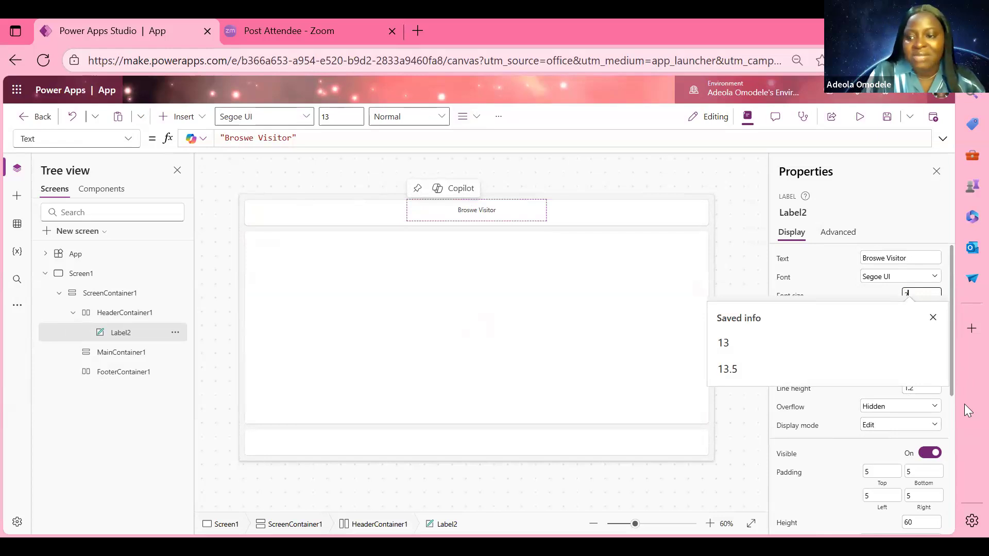
click(464, 211)
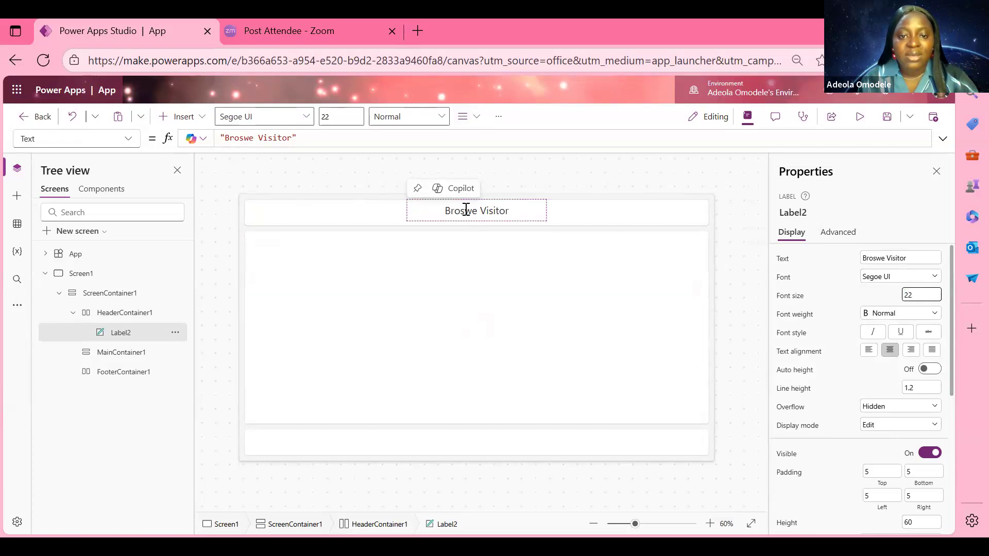
Correct the header label's text to "Browse Visitor"
click(244, 135)
key(BackSpace)
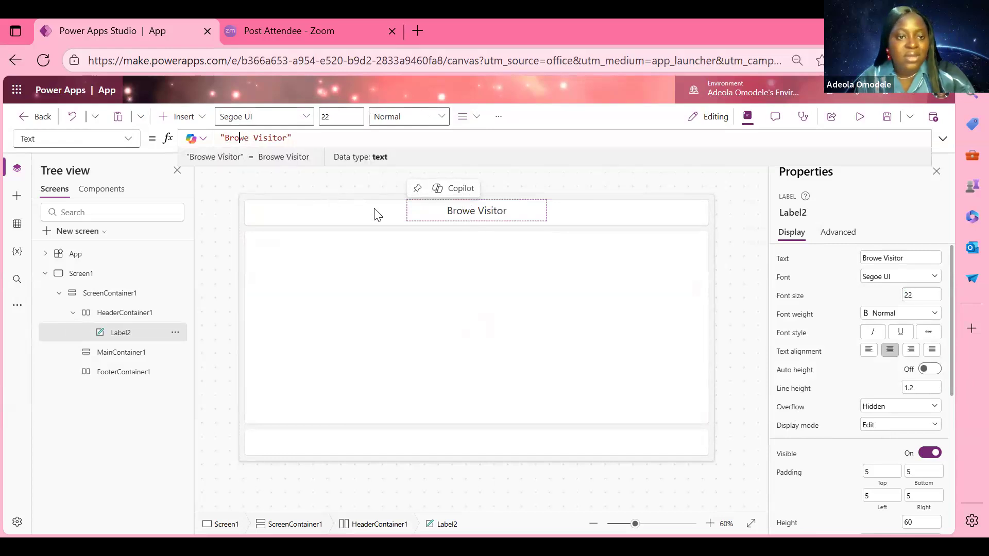
text(s)
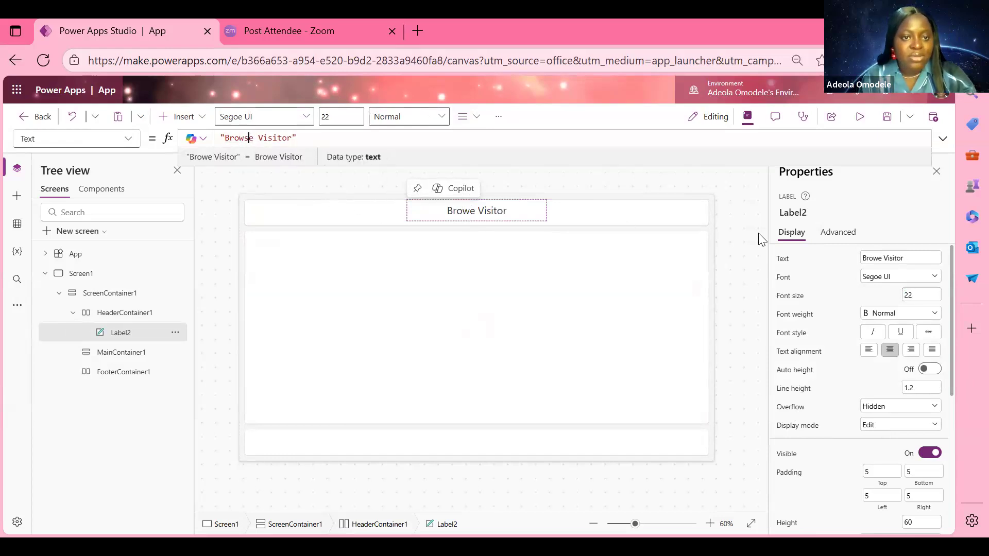
click(443, 226)
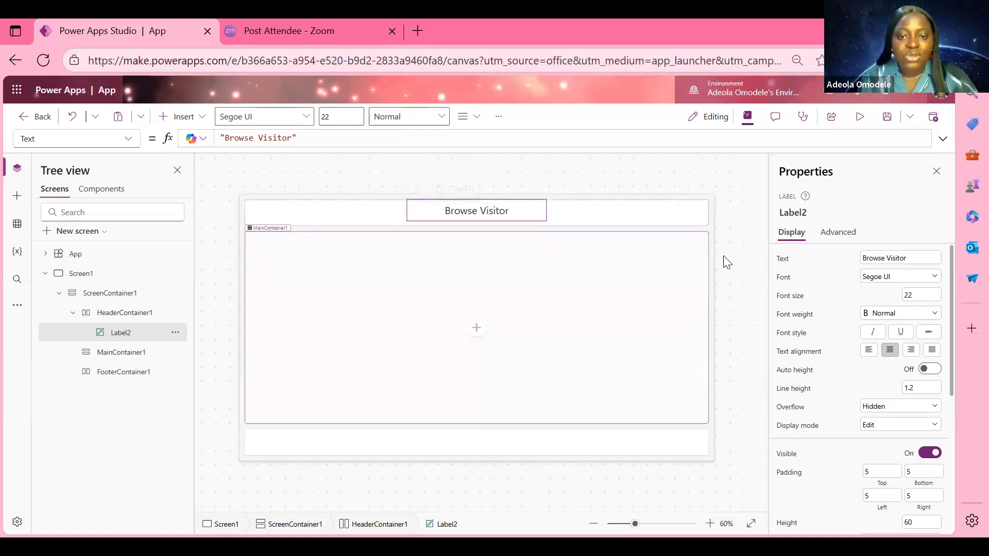
Align the header container's contents vertically to the center
click(607, 210)
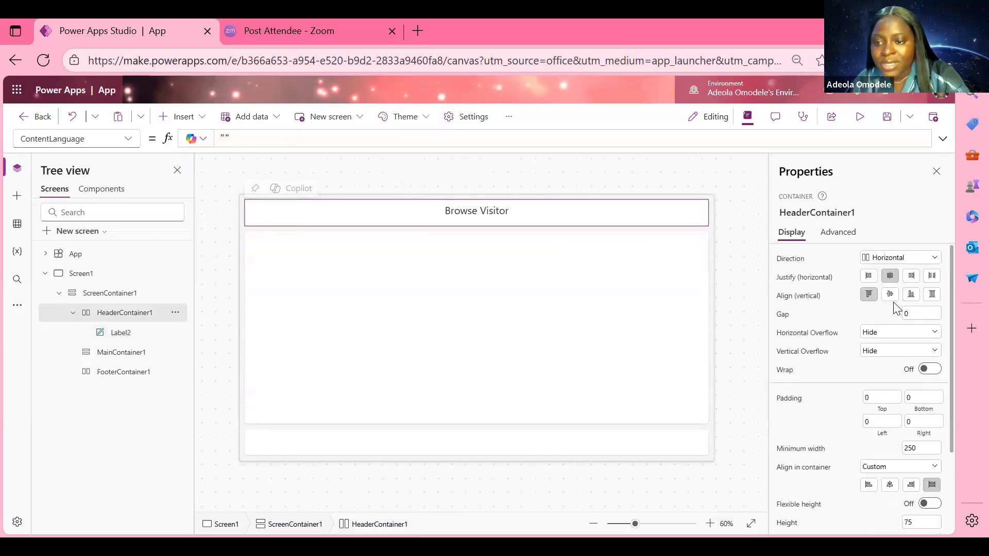
click(476, 328)
key(Escape)
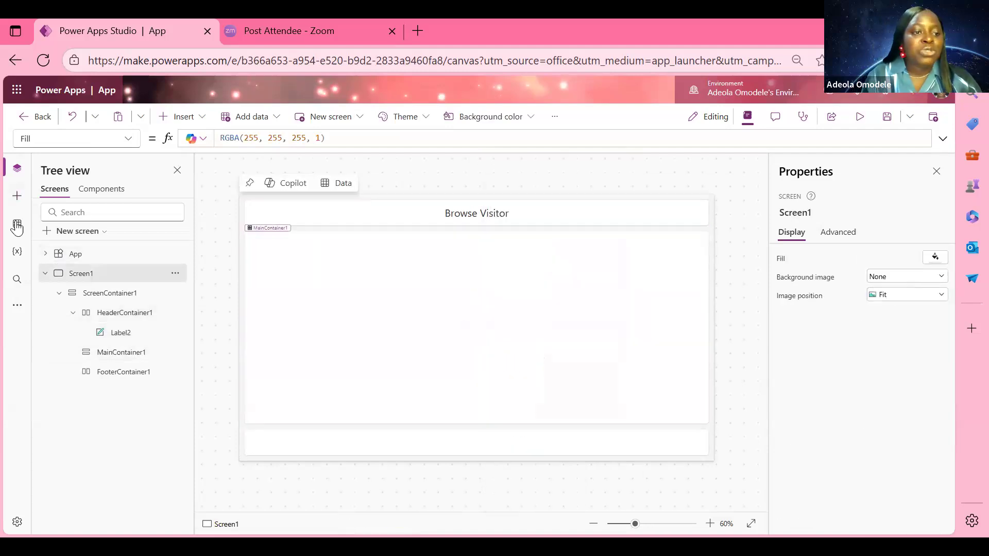
Search the data sources for "visi" and add the Visitors Dataverse table to the app
click(17, 223)
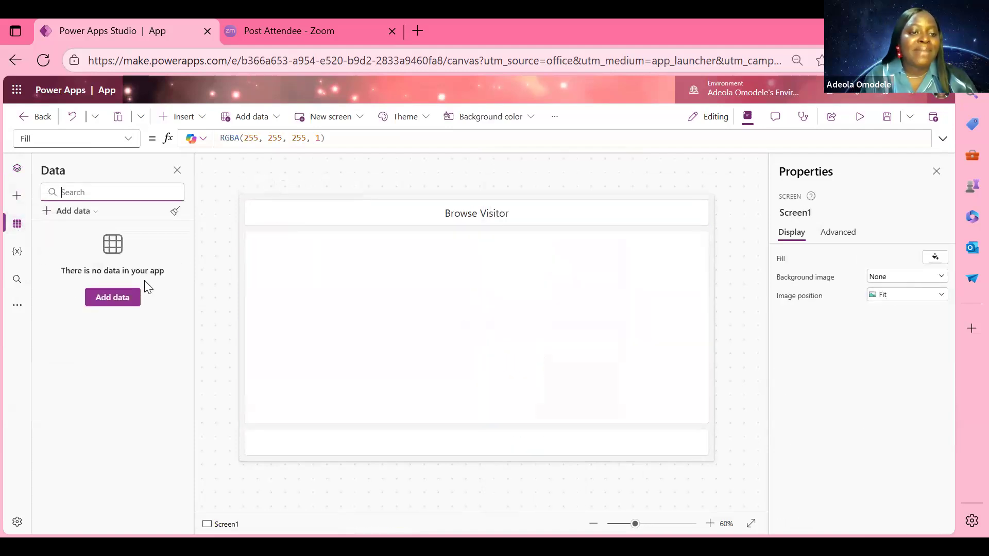
click(83, 219)
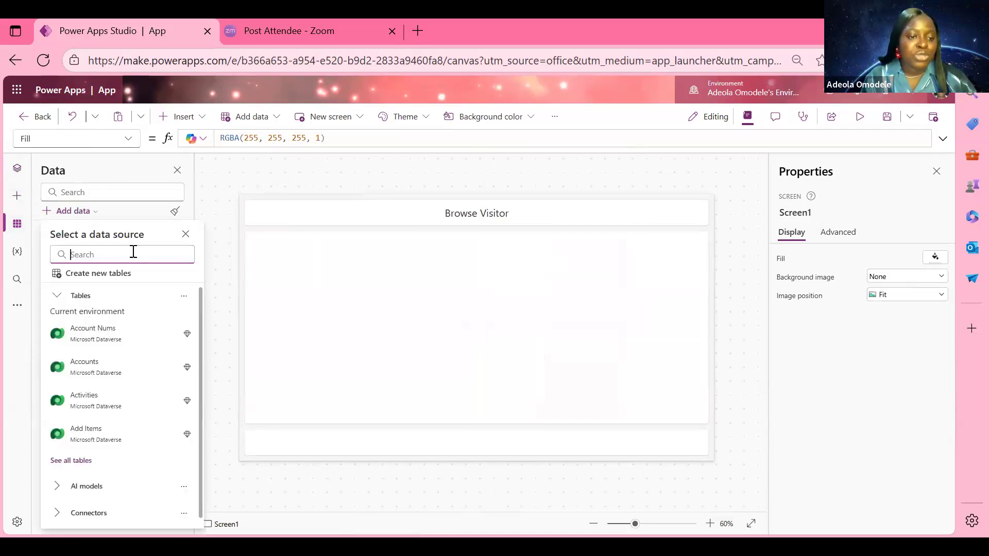
text(vi)
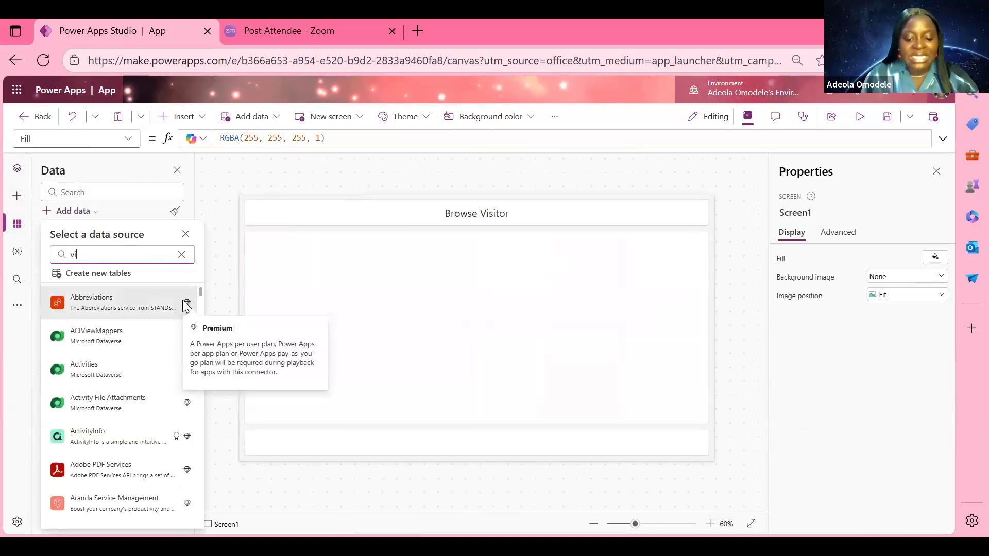
text(si)
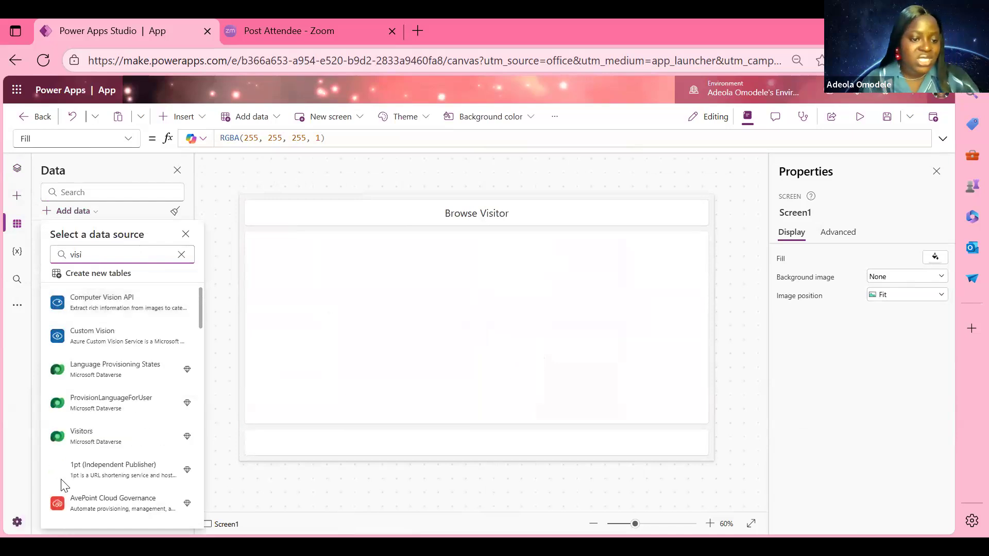
click(106, 432)
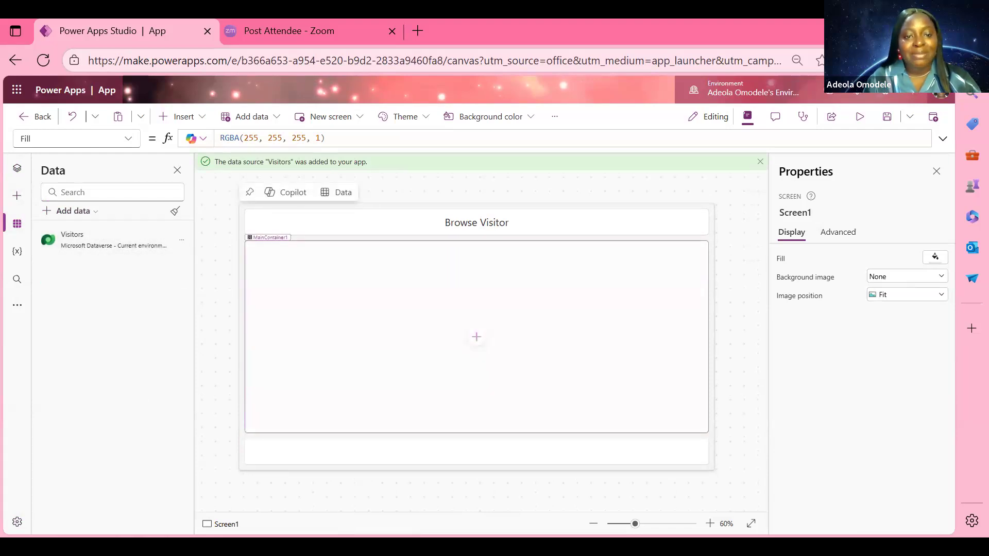
Insert a vertical gallery into the main container and connect it to the Visitors table
click(474, 342)
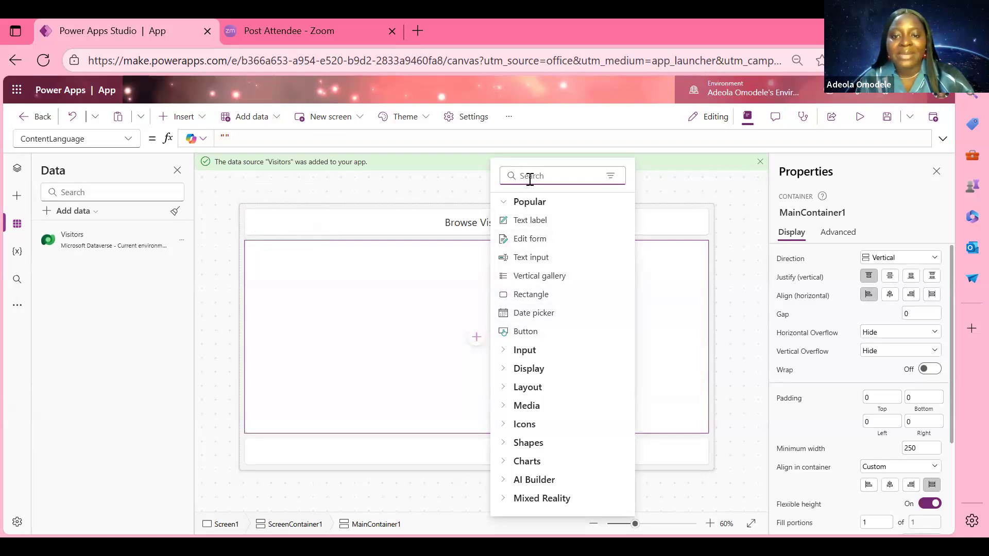
text(gal)
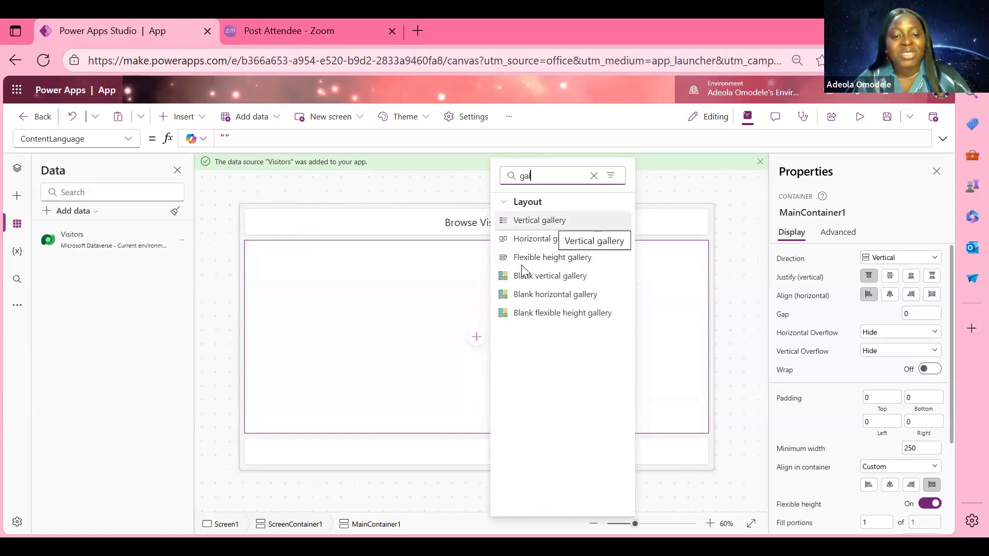
click(554, 225)
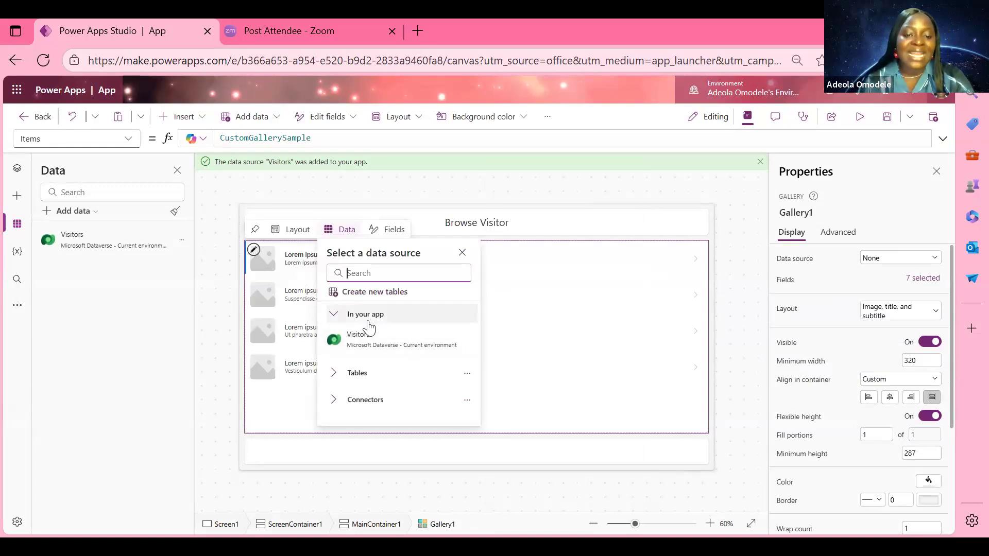
mouse_move(377, 327)
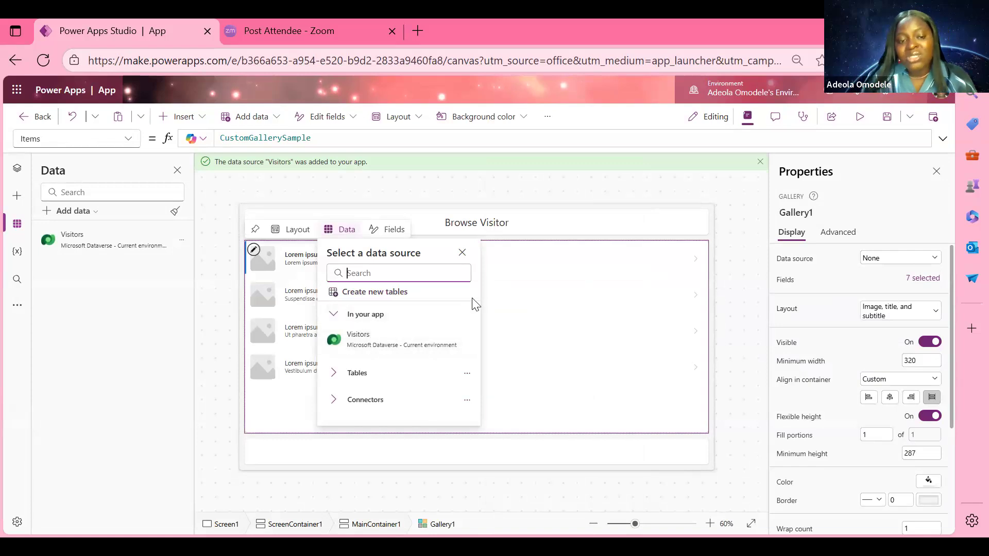
click(377, 344)
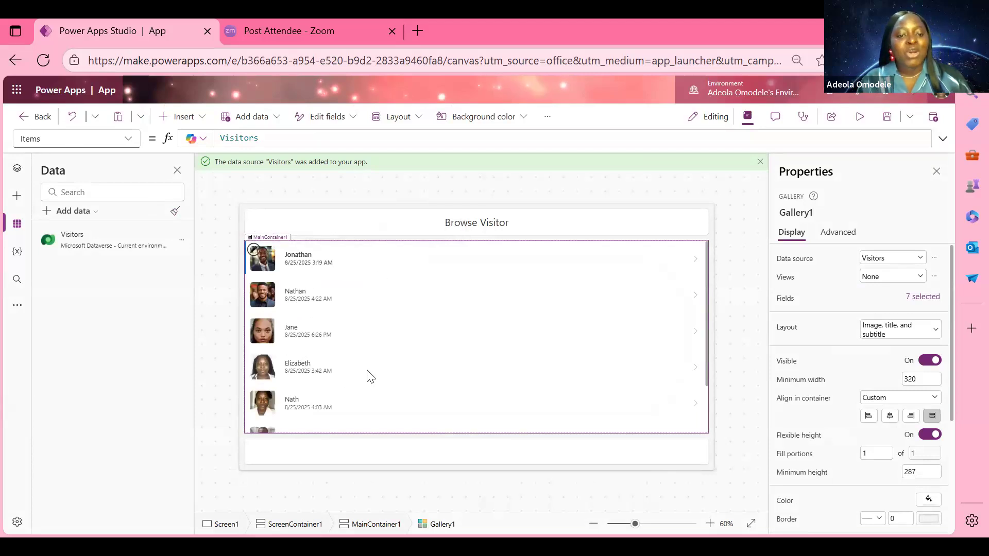
Add a second screen using the Header and footer layout
click(17, 169)
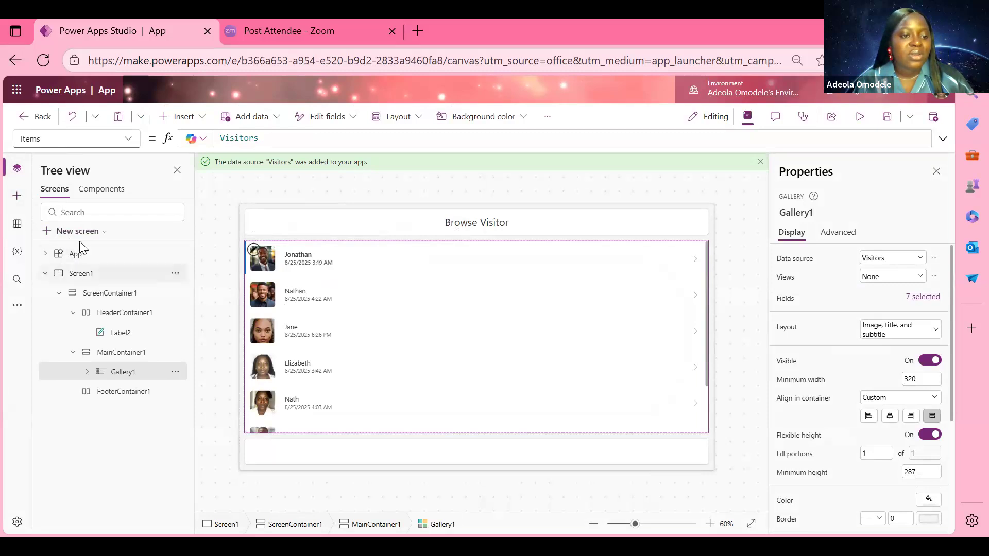
click(93, 233)
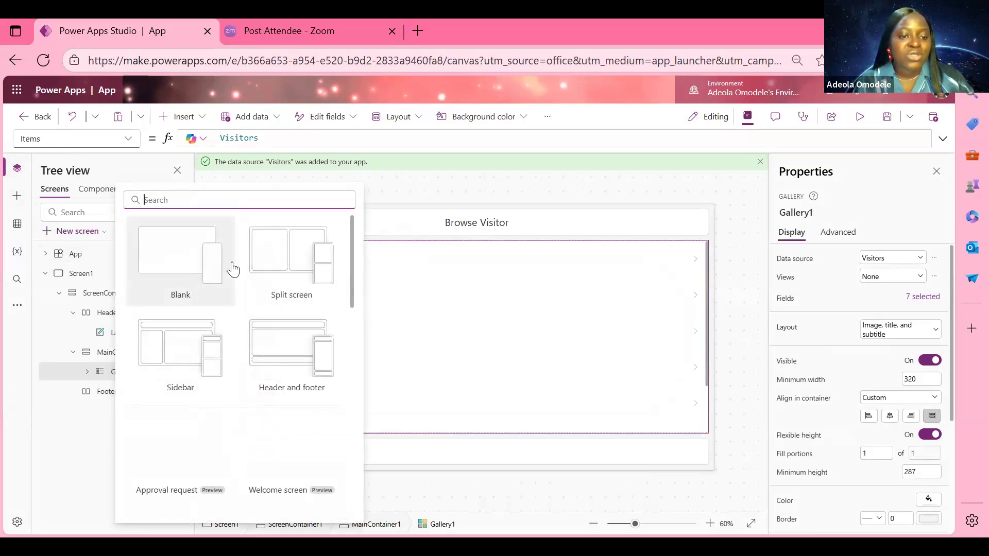
click(291, 357)
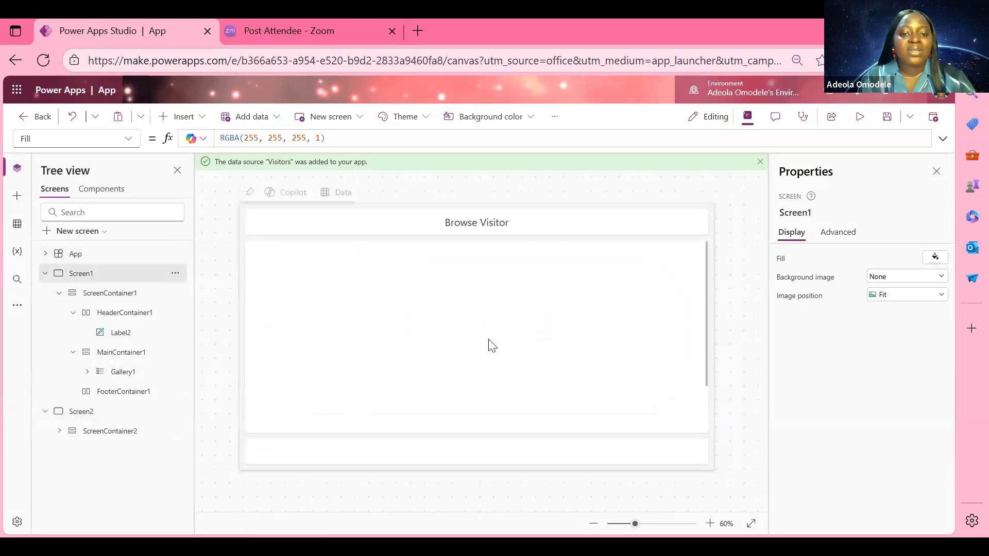
Insert a button into the first screen's footer container and center it horizontally and vertically
click(475, 452)
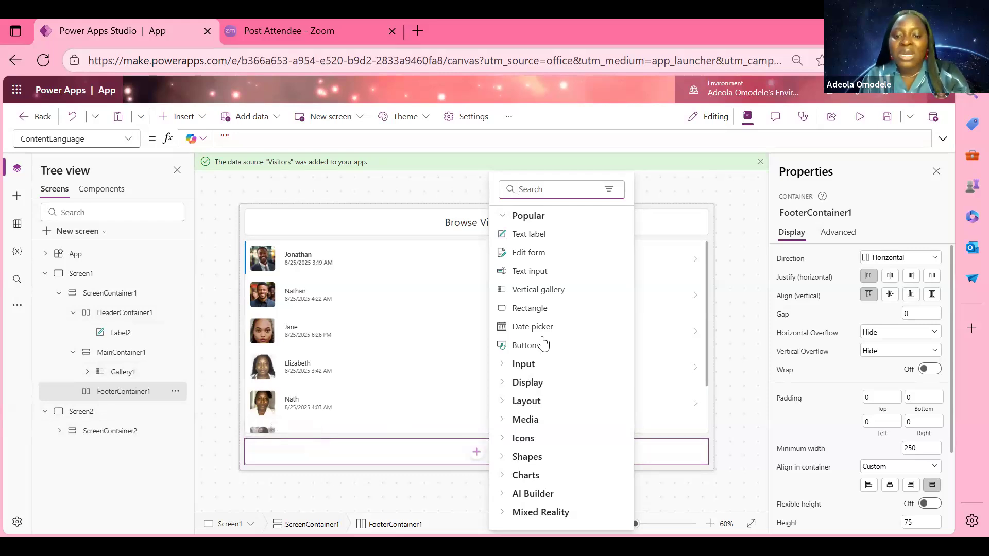
click(539, 353)
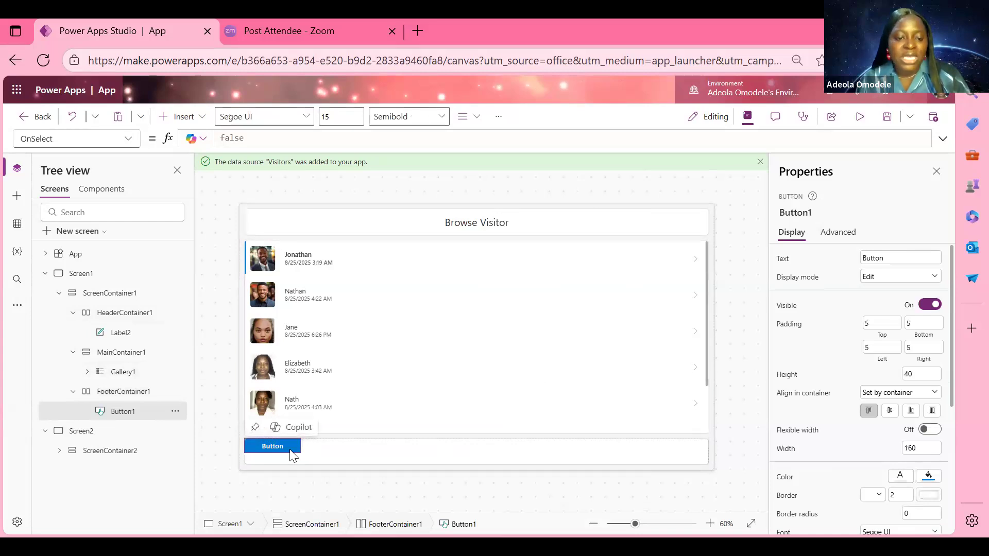
click(434, 461)
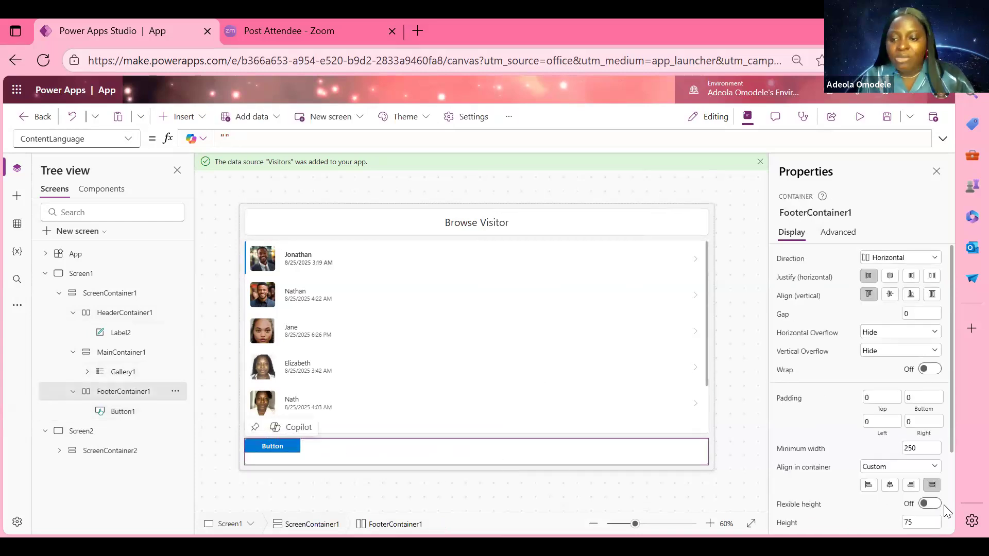
click(893, 278)
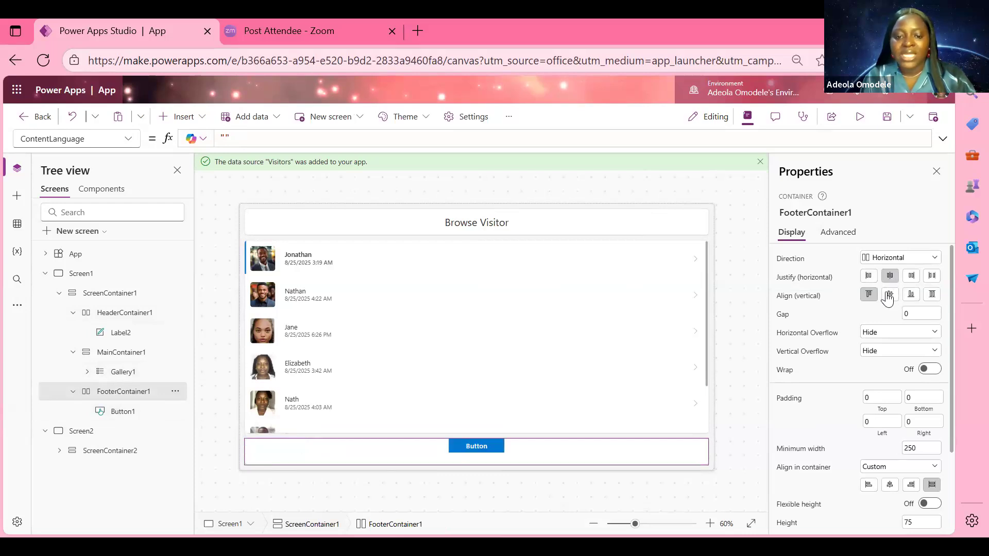
click(888, 295)
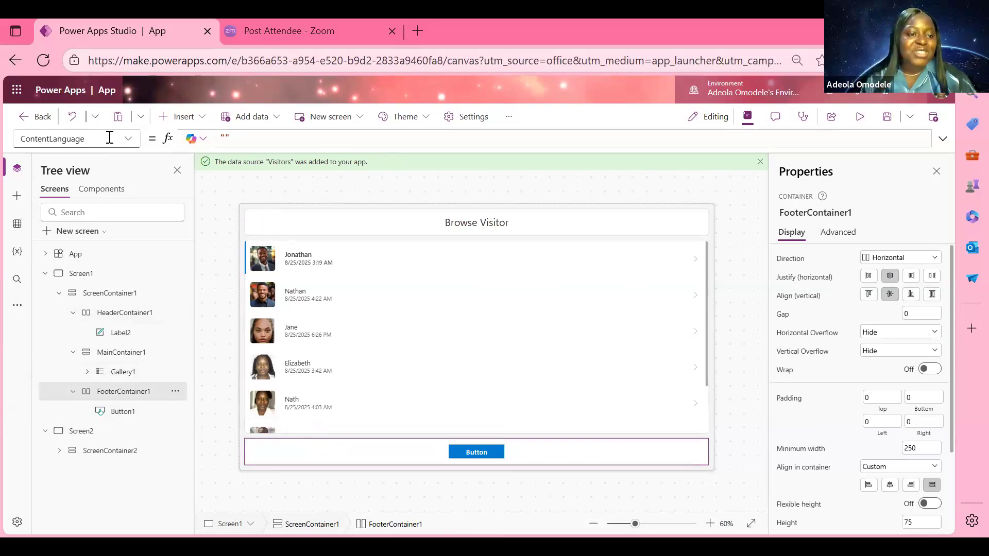
Paste the prepared named formulas into the App object's Formulas property, including the ColorPallete table of titled hex colors starting with Colour 1 as #0a1d76
click(229, 203)
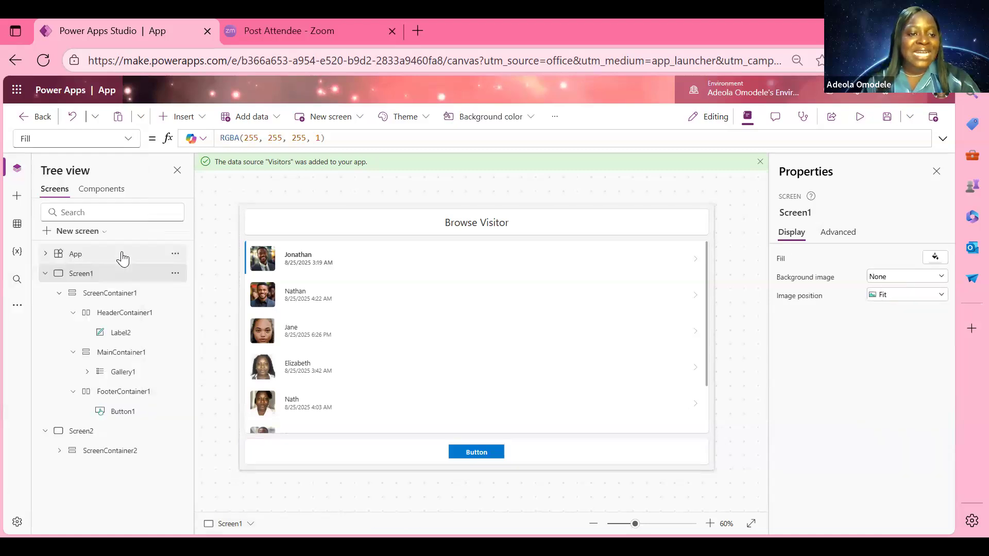
click(122, 249)
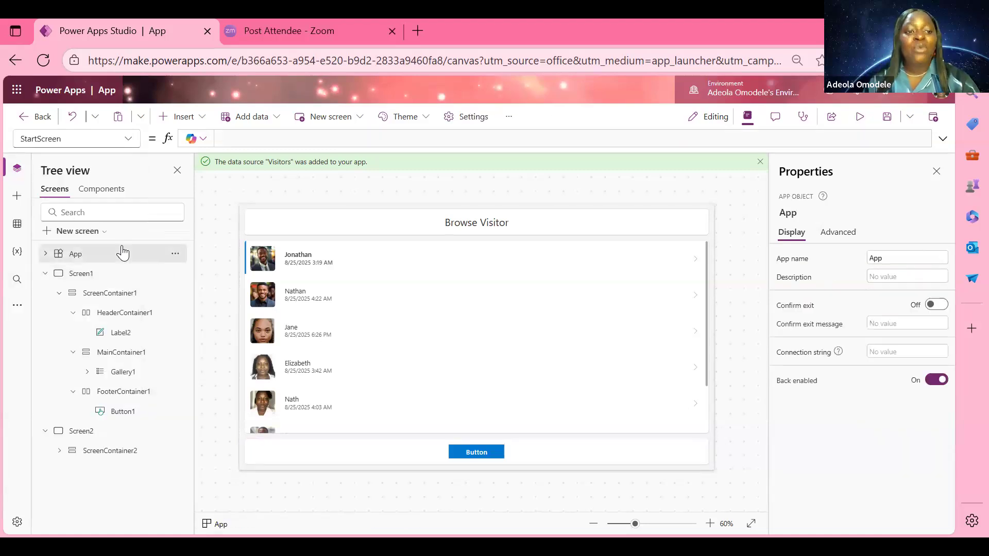
click(109, 138)
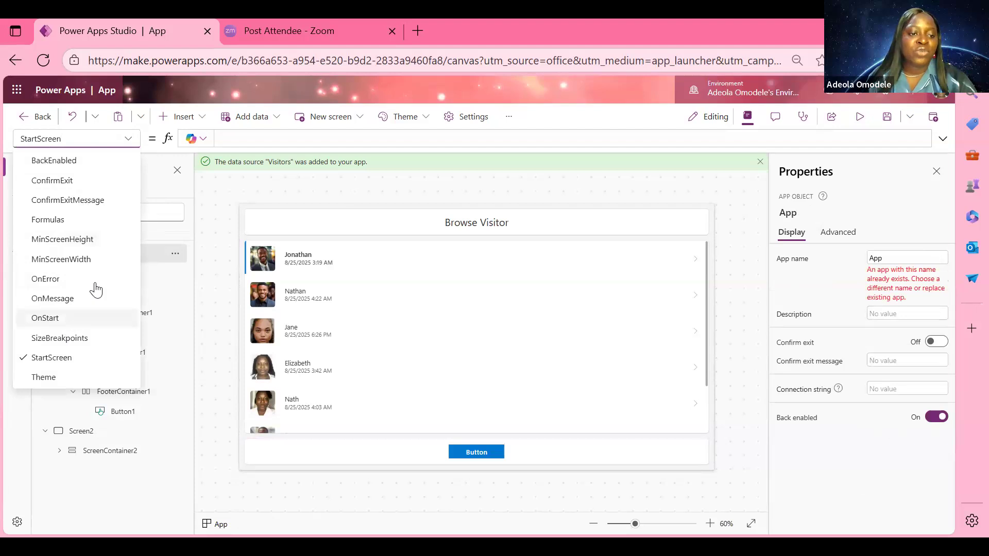
click(91, 220)
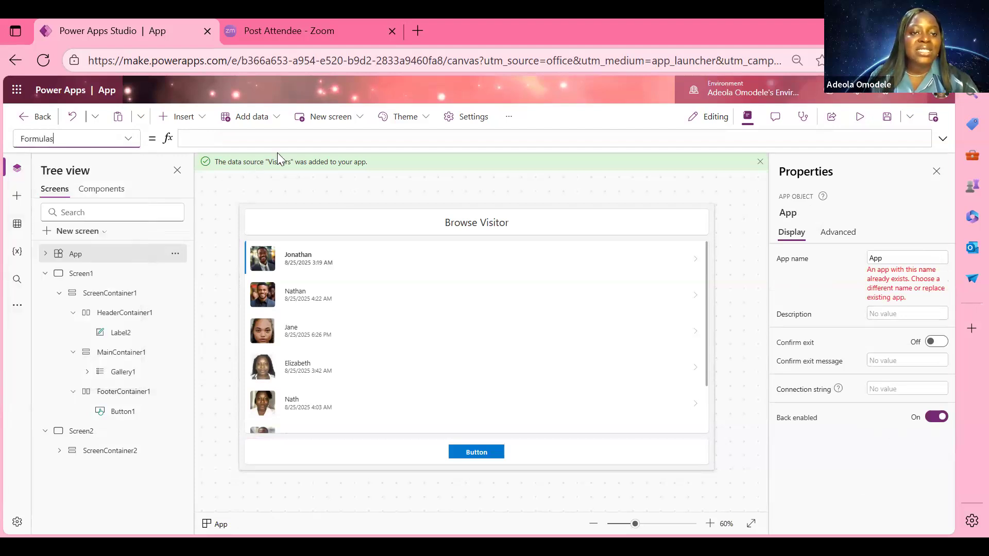
drag(362, 149, 358, 347)
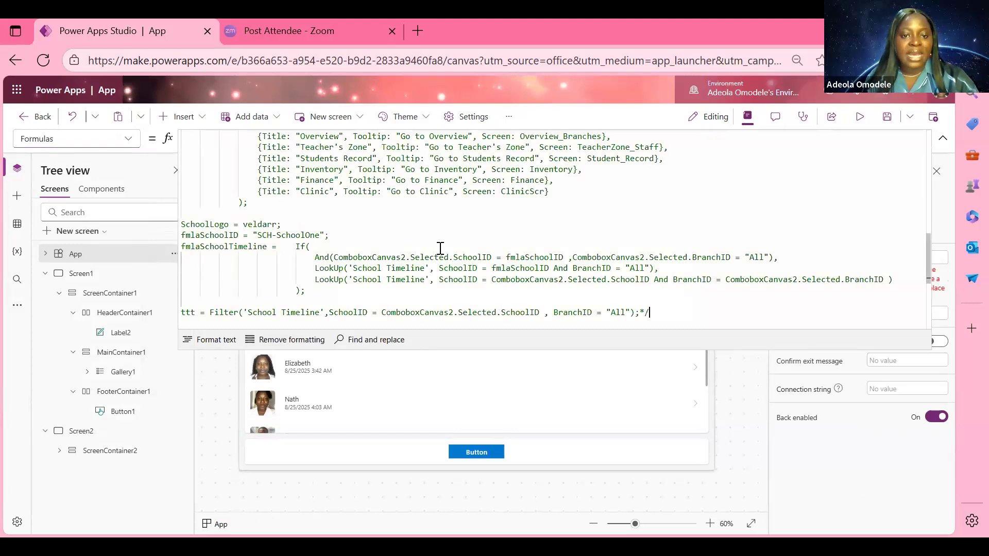
scroll(430, 207, up, 15)
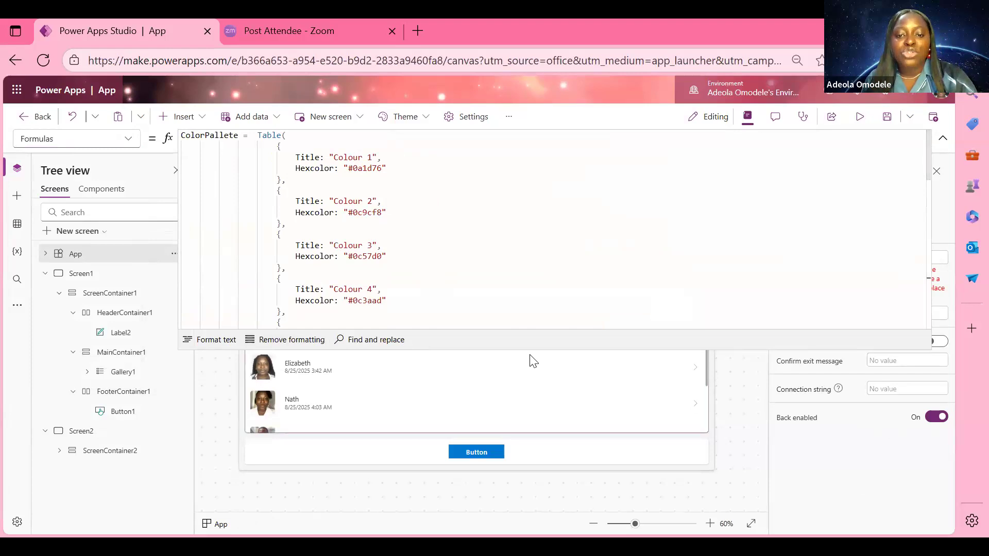
drag(528, 349, 523, 230)
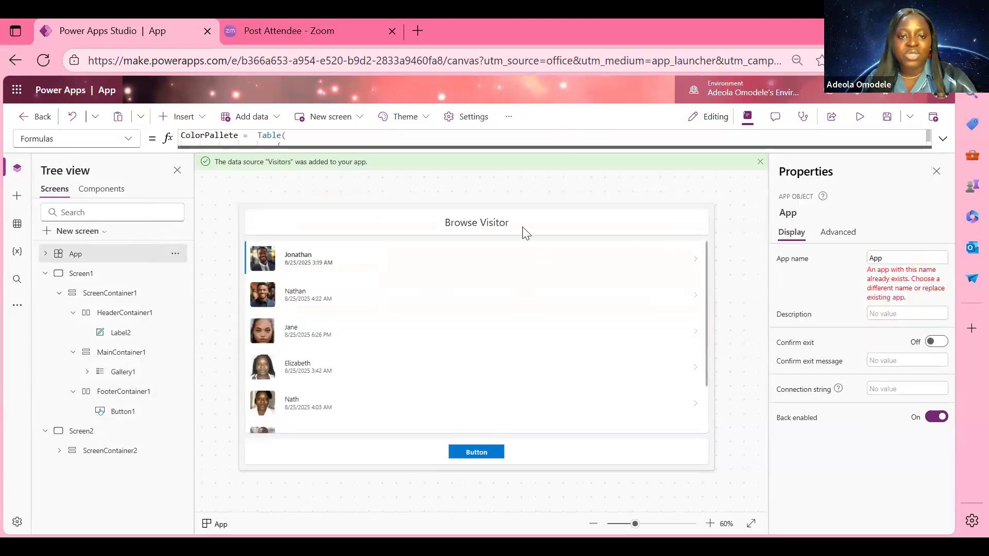
Set the header container's Fill to ColorValue(LookUp(ColorPallete,Title="Colour 1").Hexcolor)
click(563, 227)
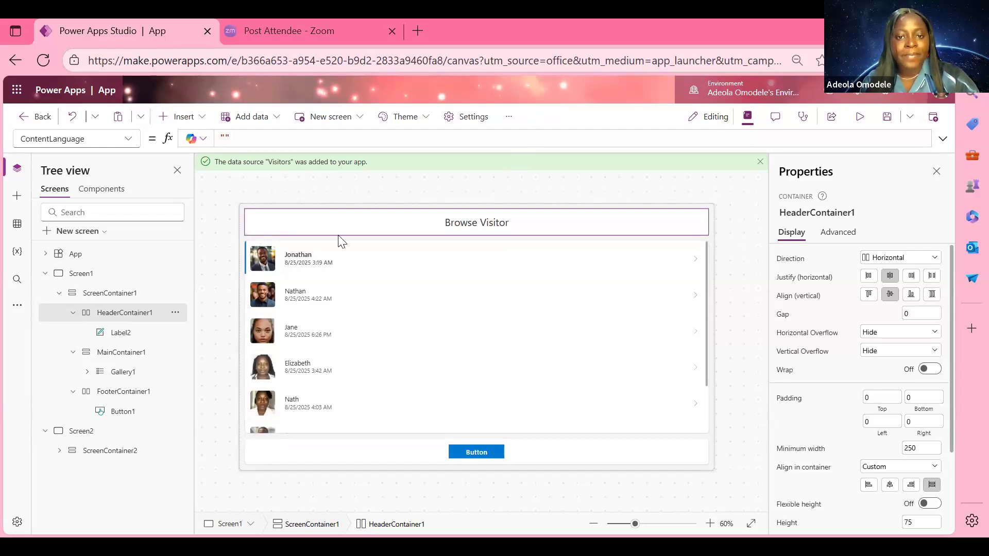
click(128, 139)
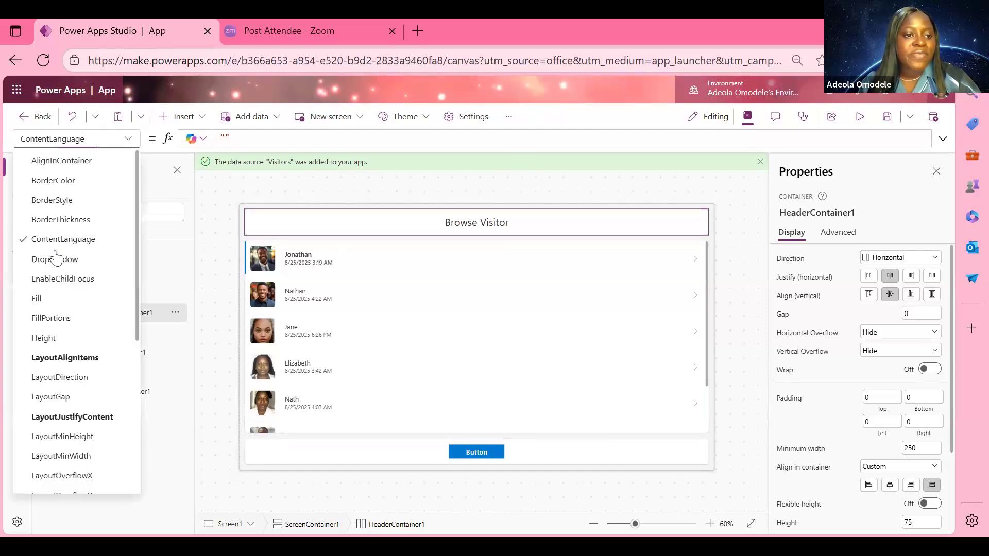
click(54, 299)
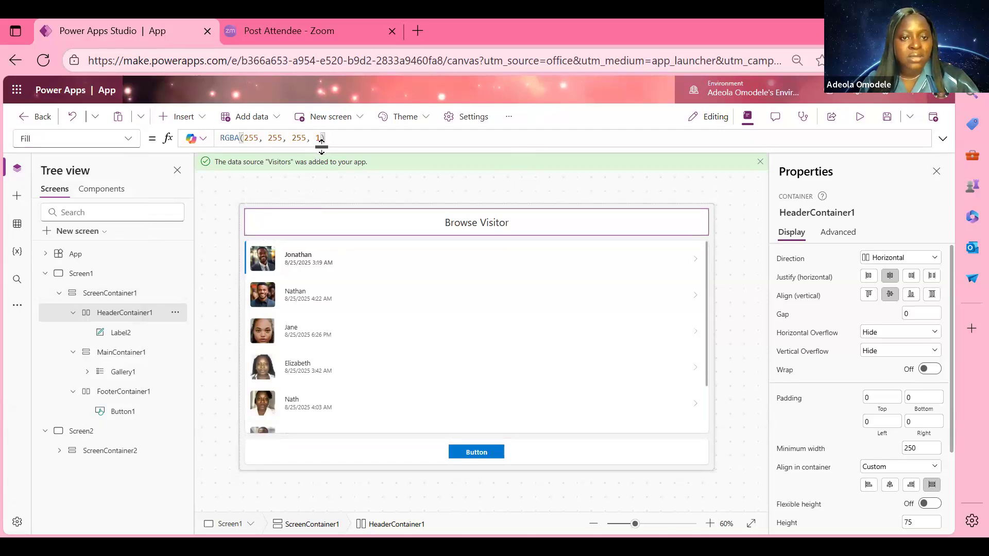
key(ctrl+a)
text(ColorValue(LookUp(ColorPallete,Title="Colour 1").Hexcolor))
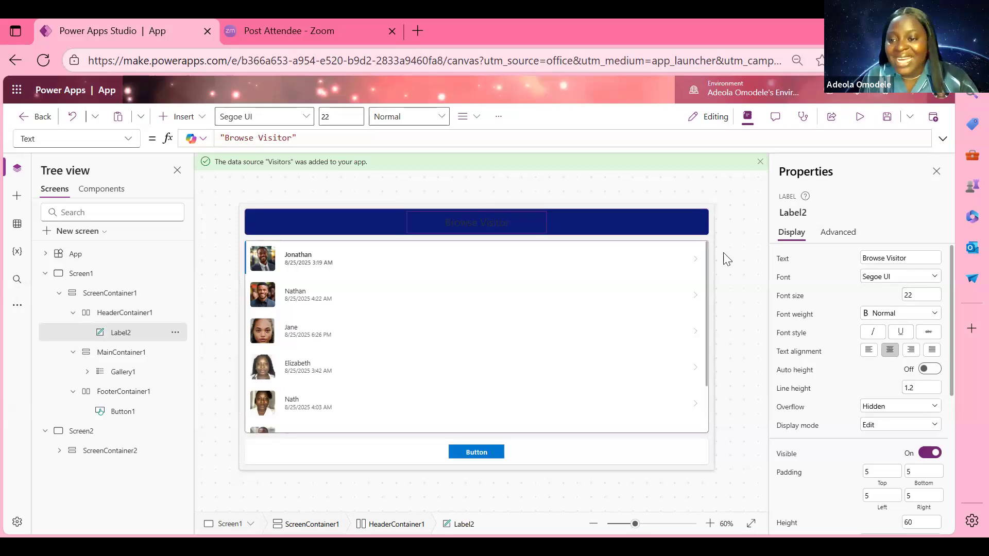
Set the header label's Color to ColorValue(LookUp(ColorPallete,Title="Colour 2").Hexcolor)
scroll(884, 400, down, 5)
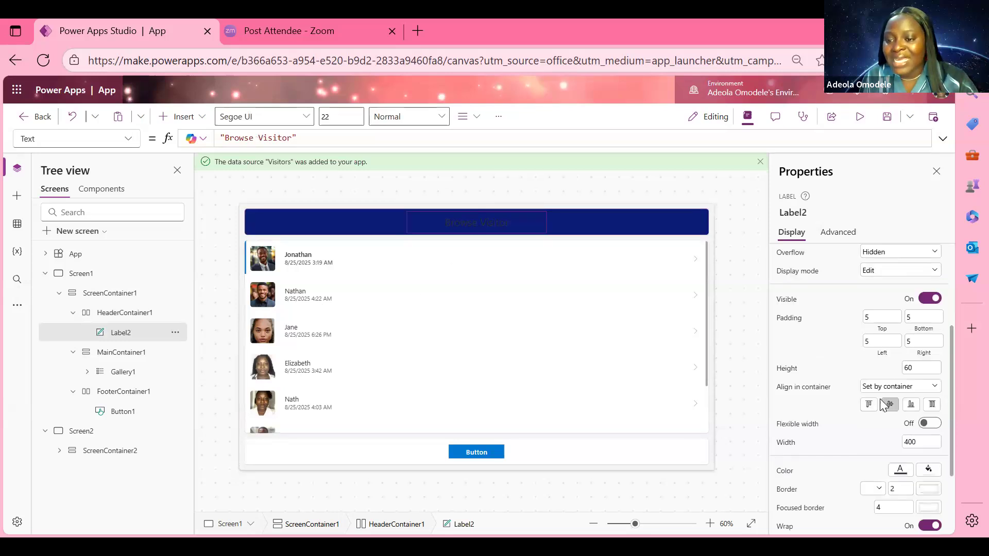
scroll(896, 434, down, 1)
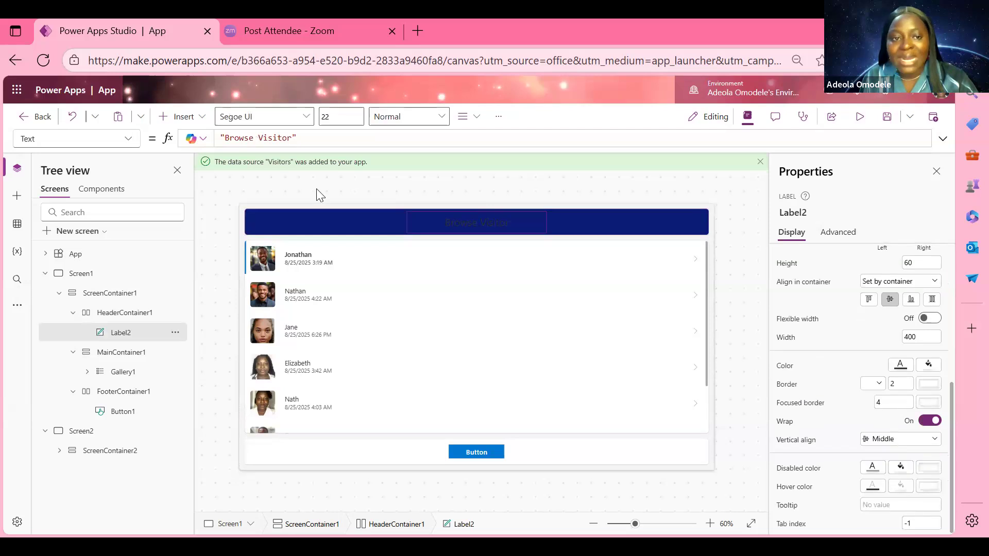
click(103, 138)
scroll(73, 219, up, 2)
scroll(75, 191, up, 2)
scroll(95, 194, up, 3)
click(93, 199)
click(317, 139)
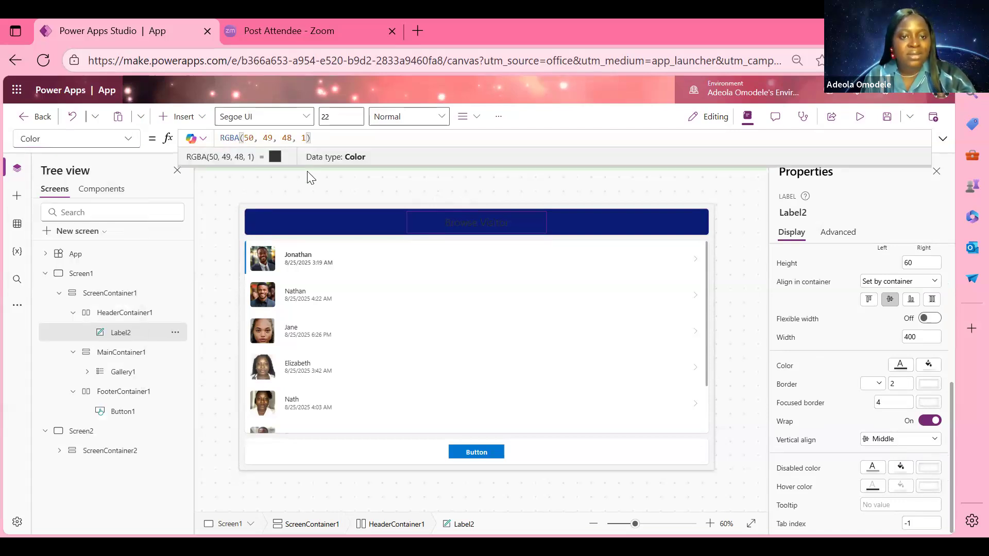
key(ctrl+a)
text(ColorValue(LookUp(ColorPallete,Title="Colour 1").Hexcolor))
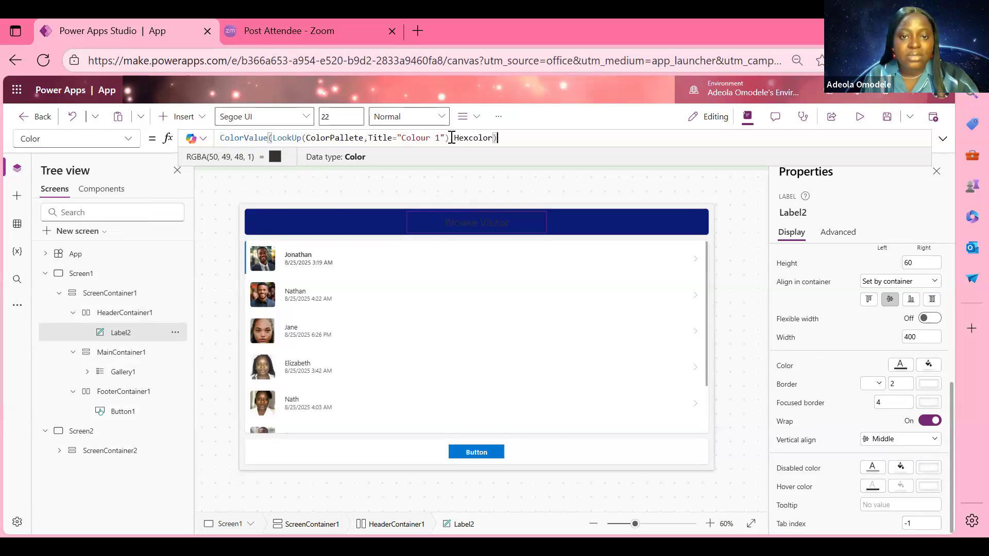
double_click(441, 143)
text(2)
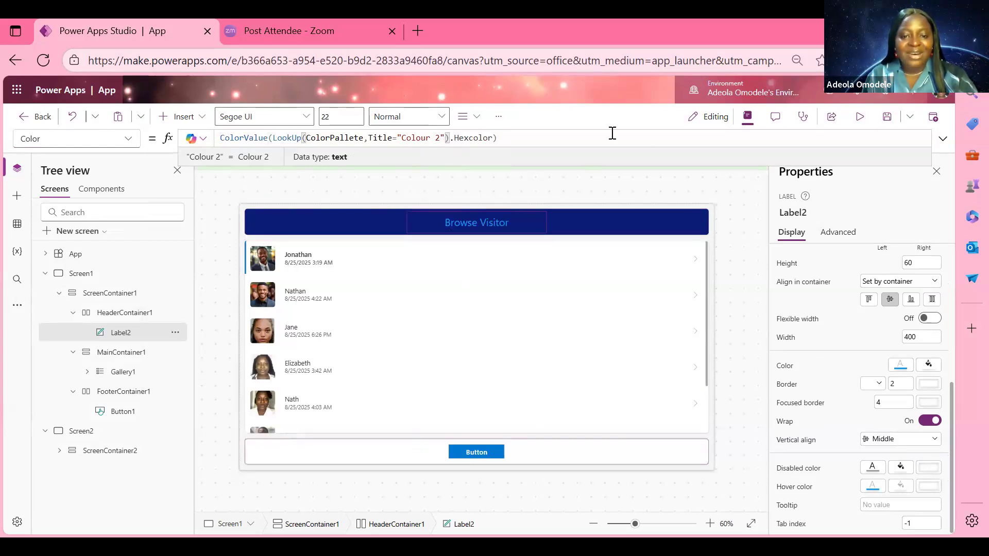
Set the footer container's Fill to ColorValue(LookUp(ColorPallete,Title="Colour 2").Hexcolor)
click(580, 458)
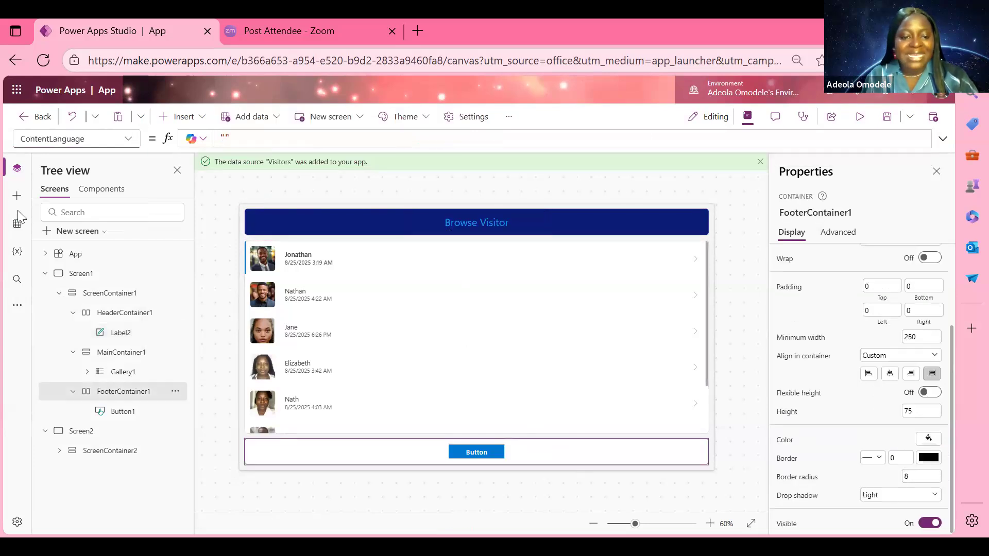
click(82, 139)
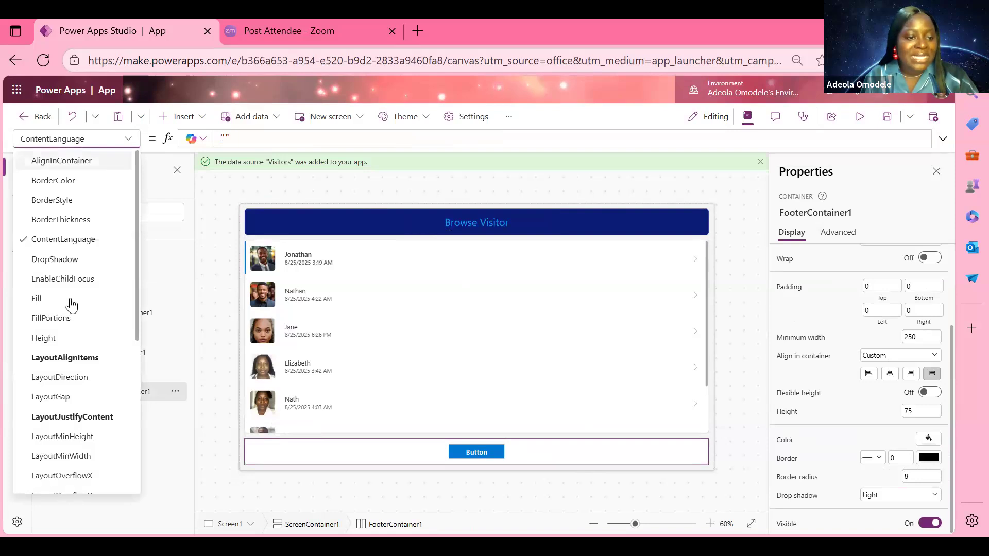
click(37, 299)
click(314, 138)
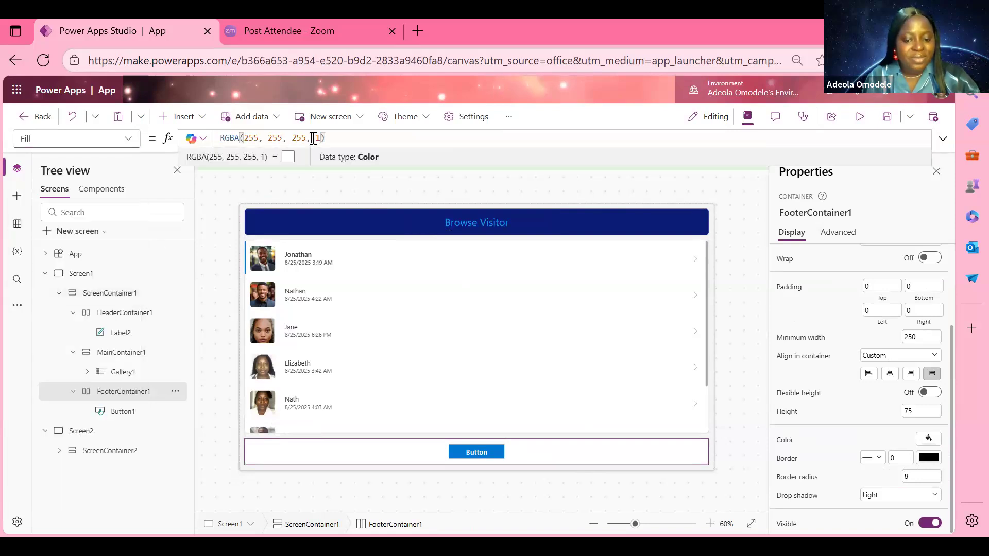
key(ctrl+a)
text(ColorValue(LookUp(ColorPallete,Title="Colour 1").Hexcolor))
click(440, 138)
key(BackSpace)
text(4)
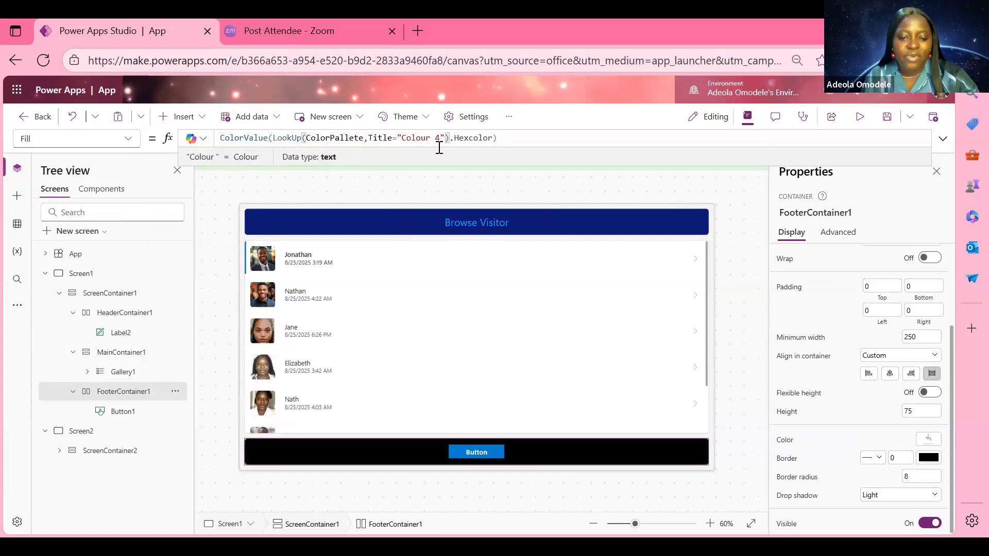
key(BackSpace)
text(2)
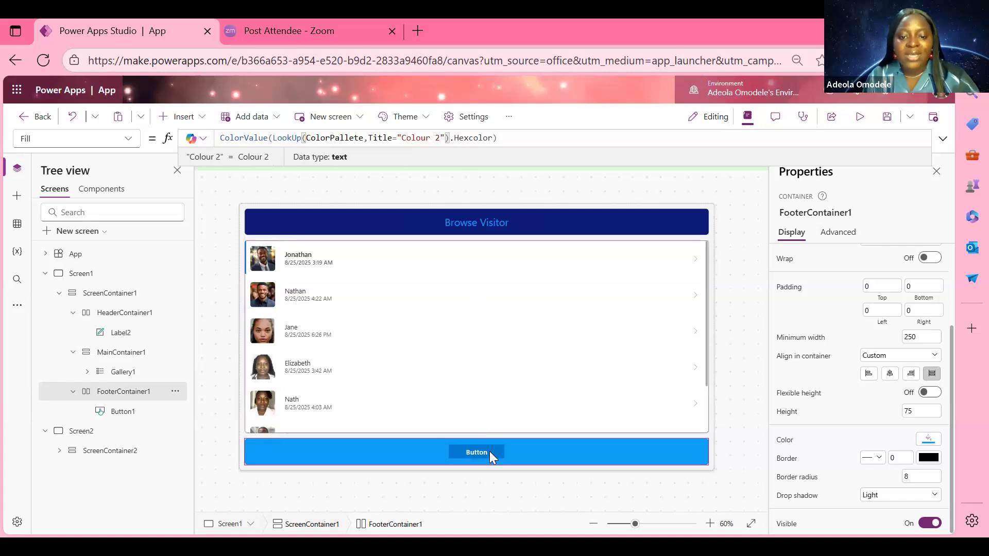
Set the footer button's Fill to ColorValue(LookUp(ColorPallete,Title="Colour 1").Hexcolor)
click(489, 451)
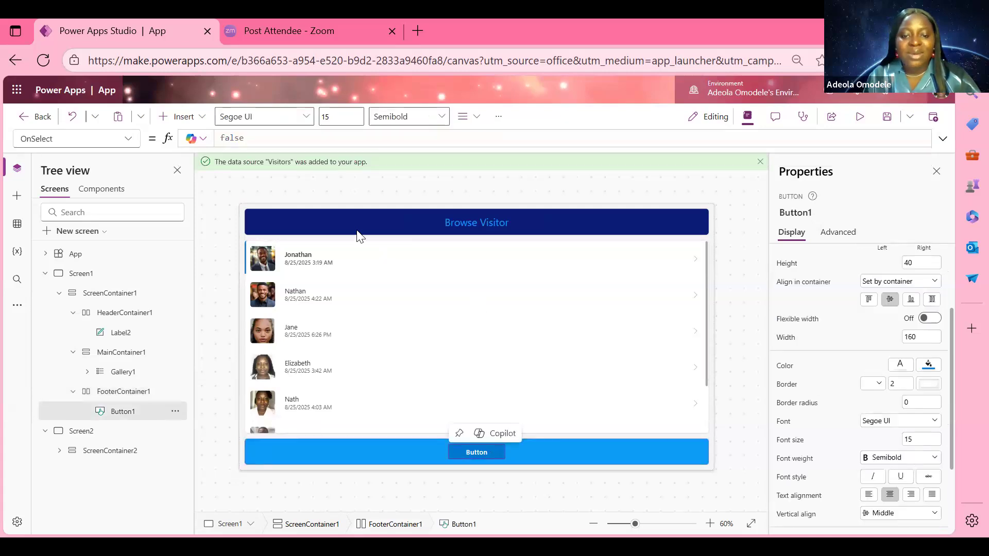
click(523, 227)
click(454, 450)
click(67, 138)
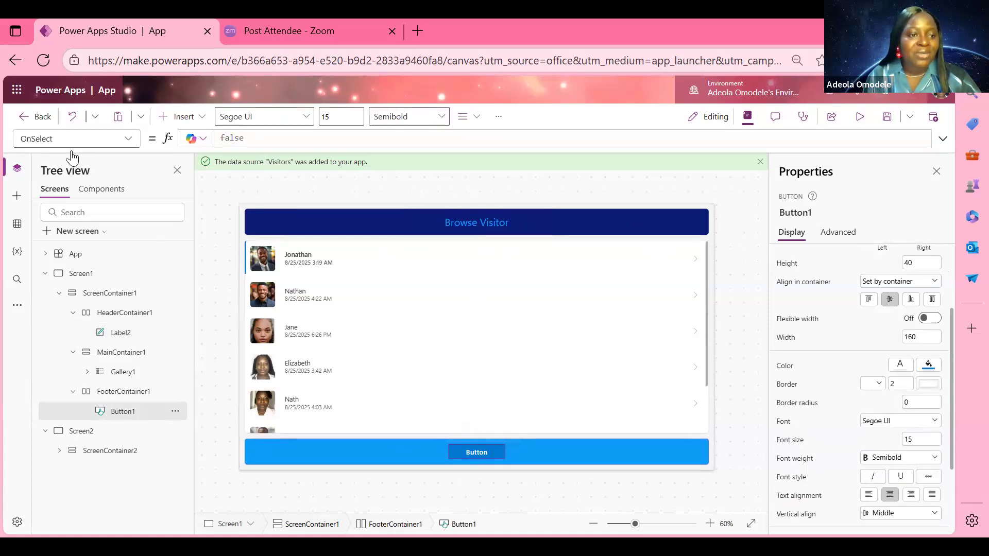
click(36, 226)
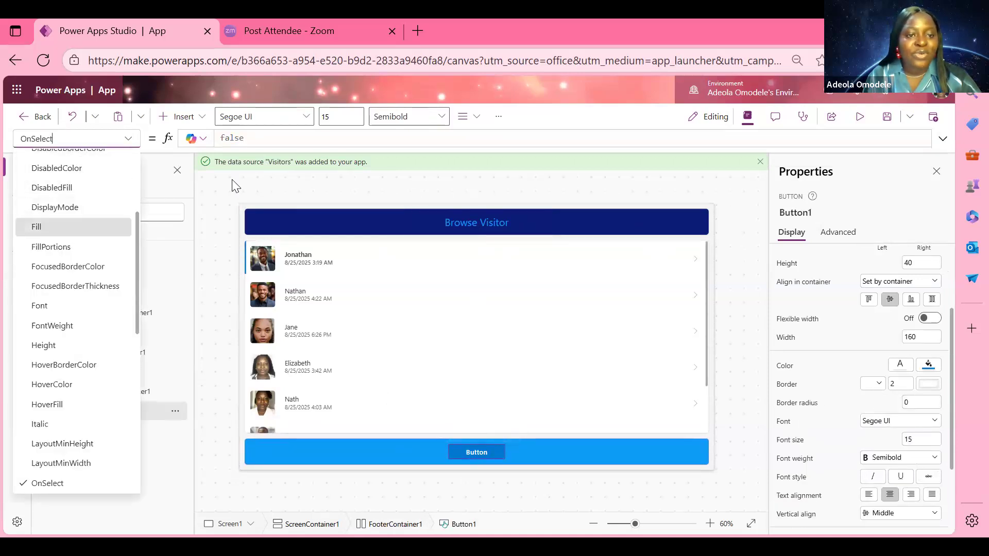
click(308, 139)
triple_click(308, 138)
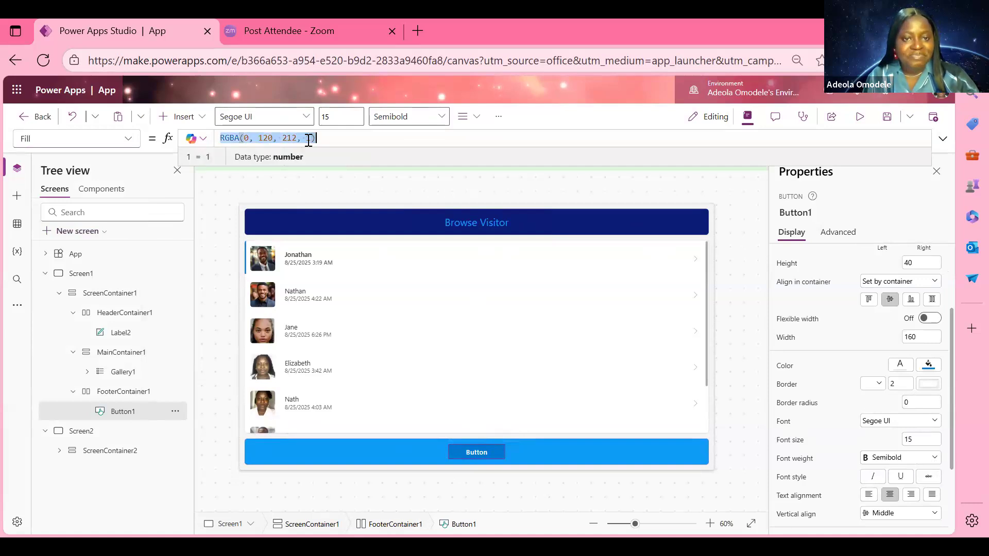
text(ColorValue(LookUp(ColorPallete,Title="Colour 1").Hexcolor))
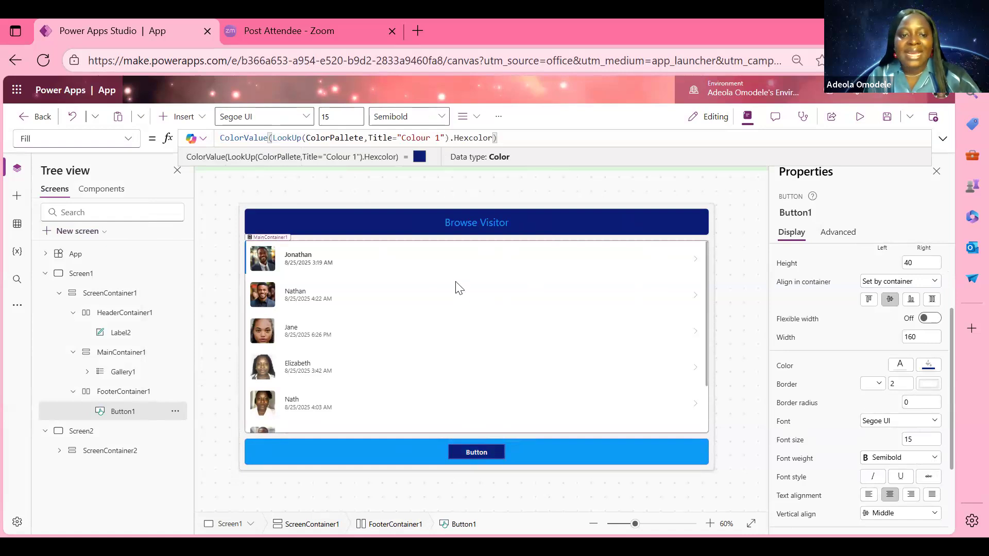
Change the footer button's text to New Request
click(488, 450)
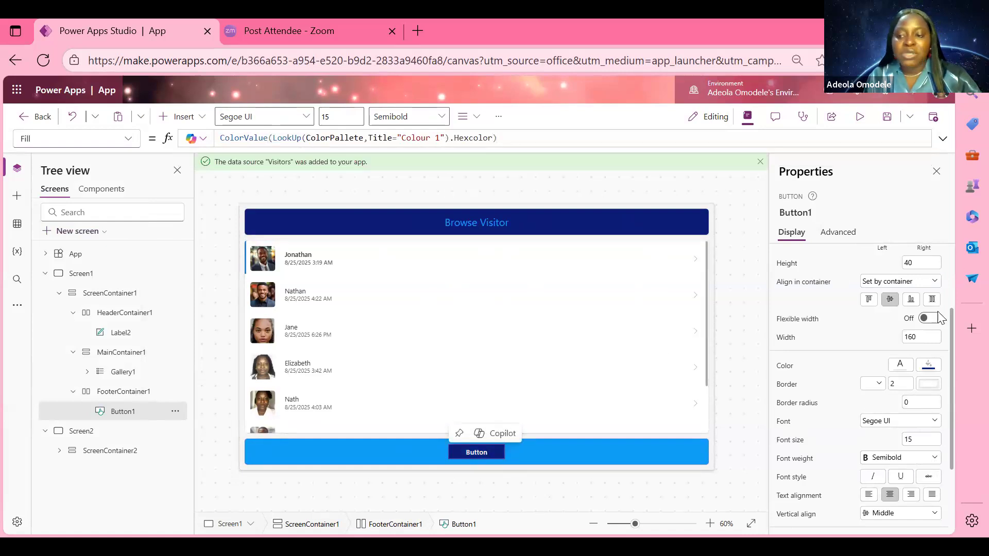
scroll(894, 291, up, 3)
double_click(881, 258)
text(New Request)
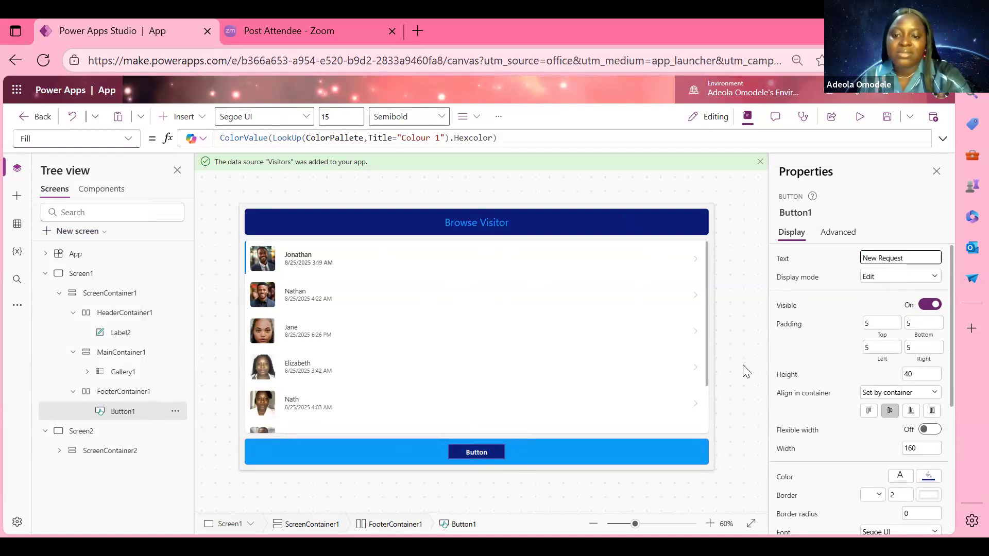
Rename the second screen, Screen2, as NewRequest
double_click(85, 433)
text(NewRequest)
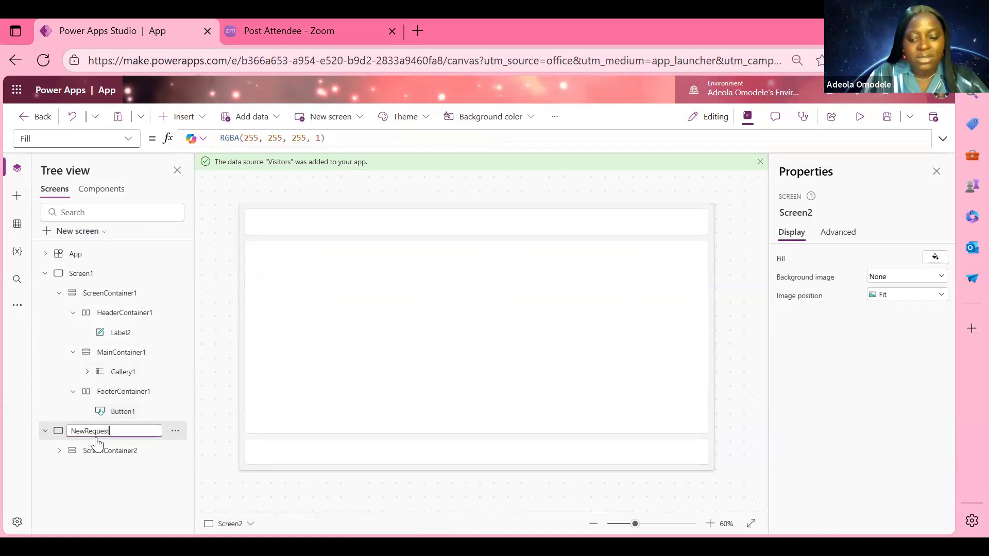
key(Return)
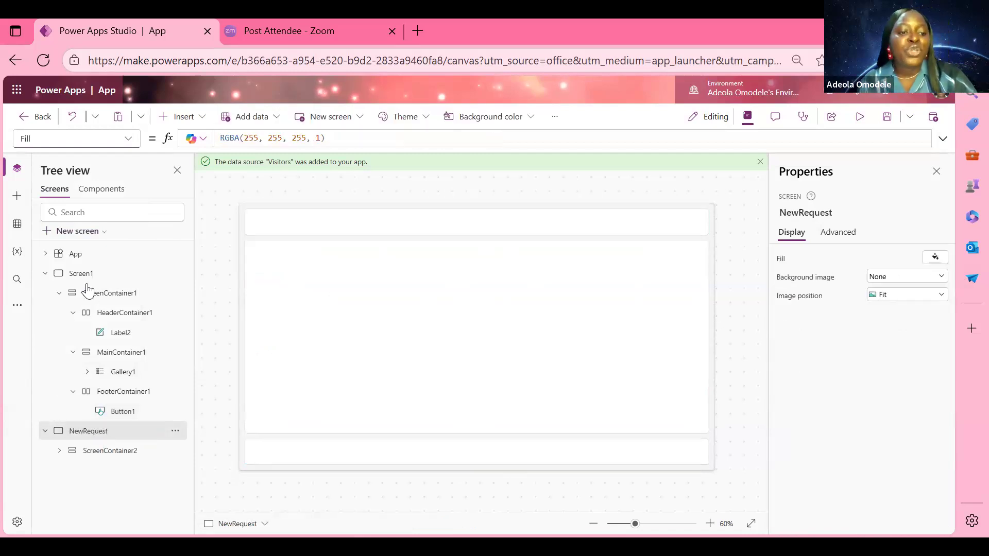
Rename the first screen, Screen1, as BrowseScreen
double_click(84, 276)
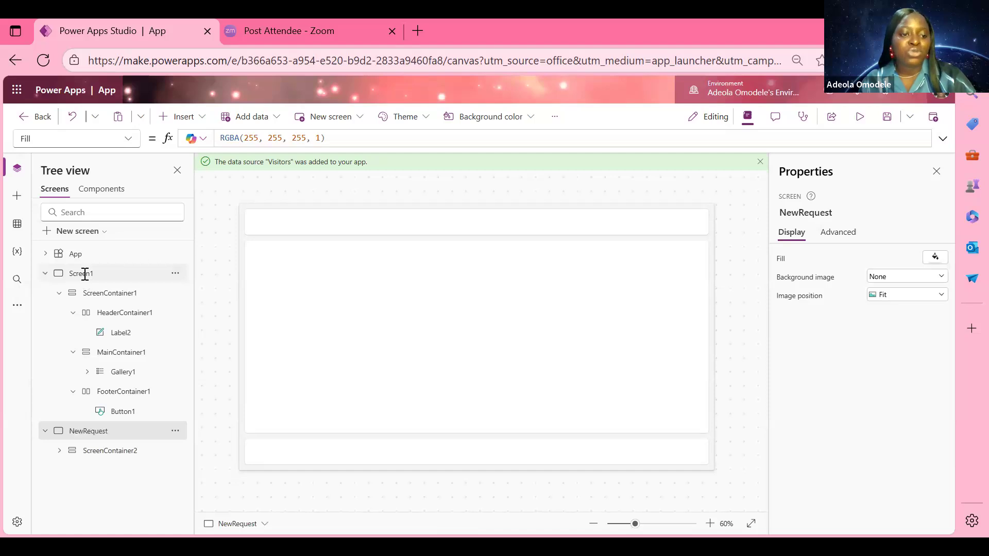
text(Browse)
key(BackSpace)
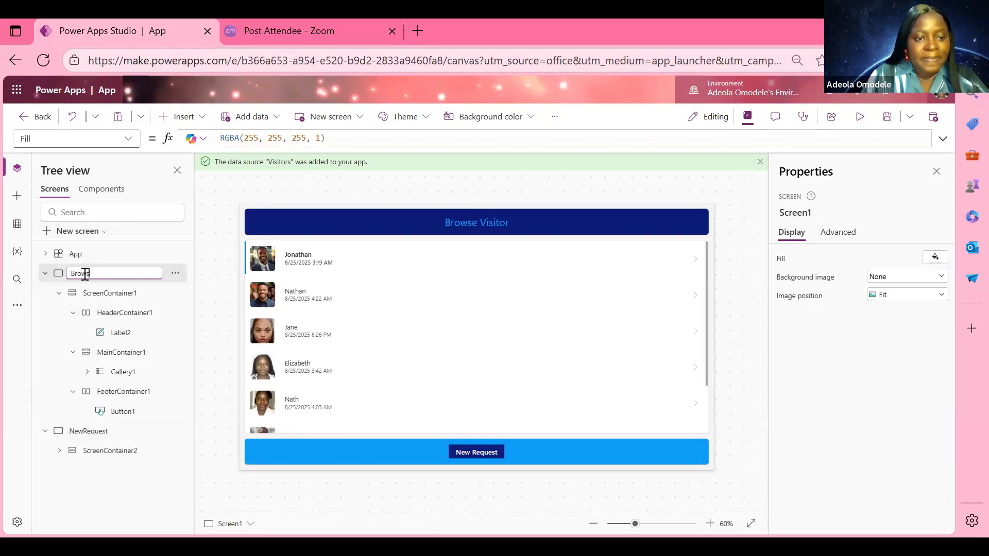
text(eScreen)
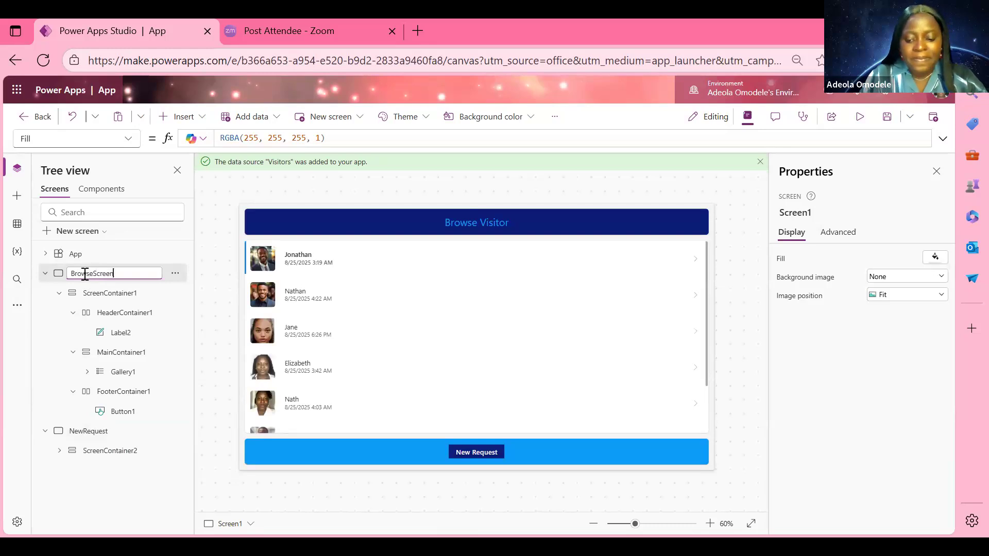
key(Return)
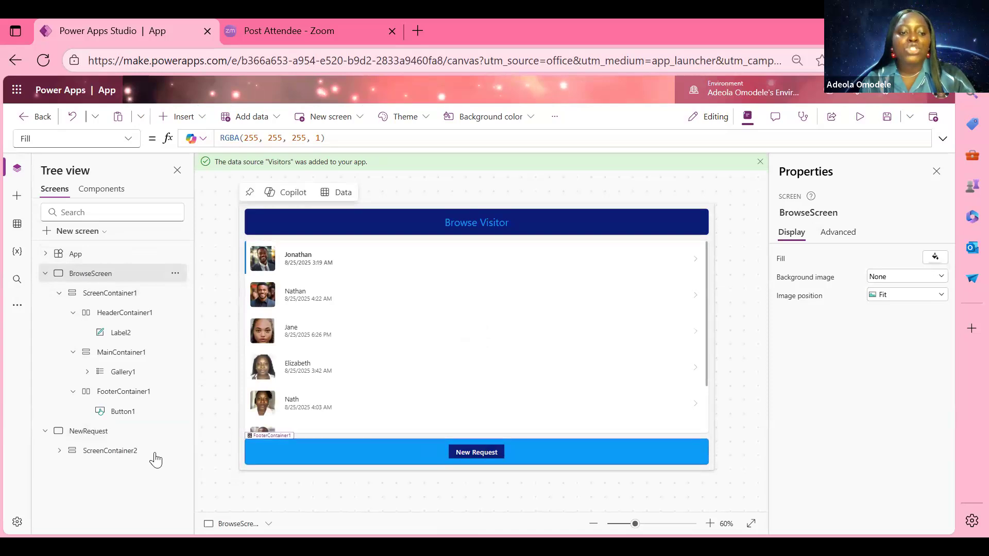
Start the New Request button's OnSelect formula with Navigate, using the NewRequest screen as its target
click(467, 452)
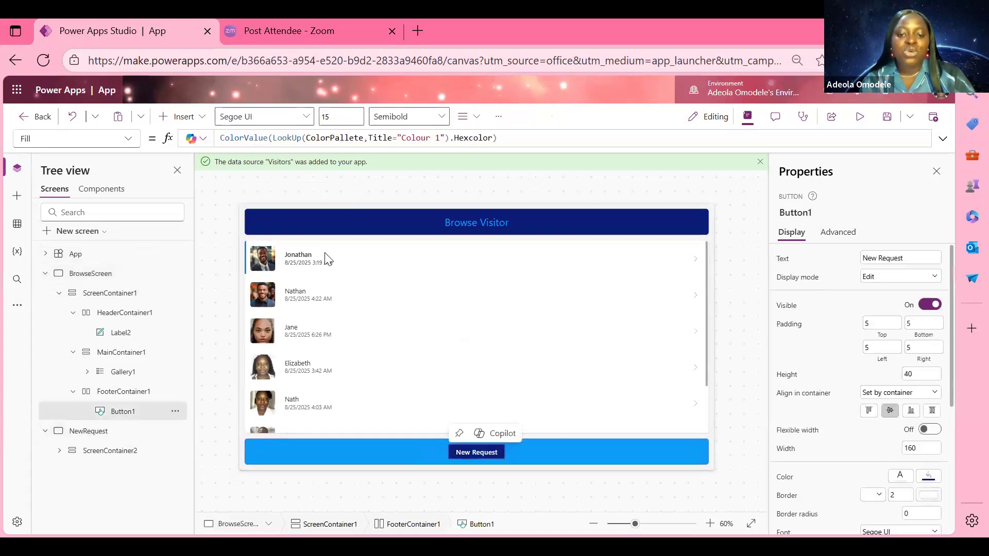
click(108, 141)
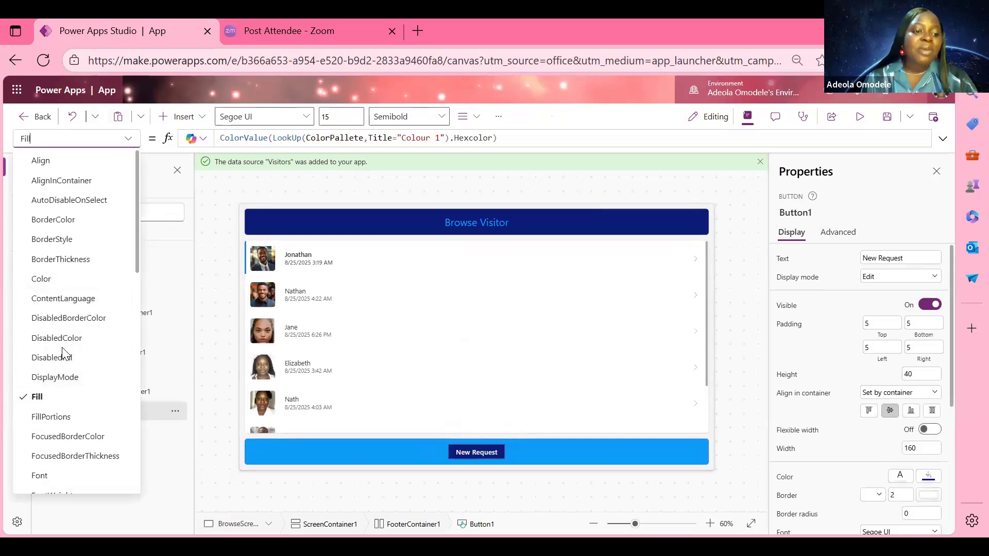
scroll(61, 354, down, 5)
click(77, 418)
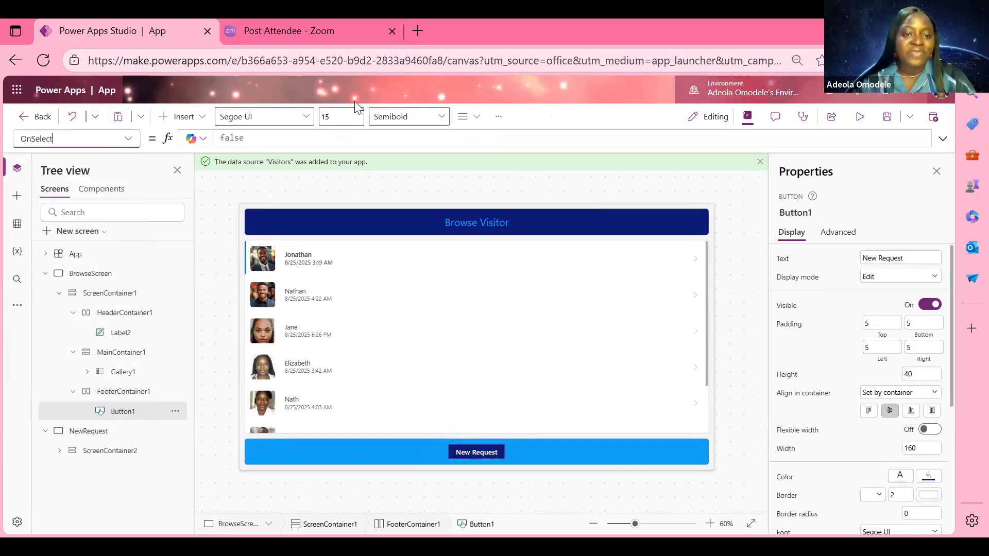
double_click(331, 137)
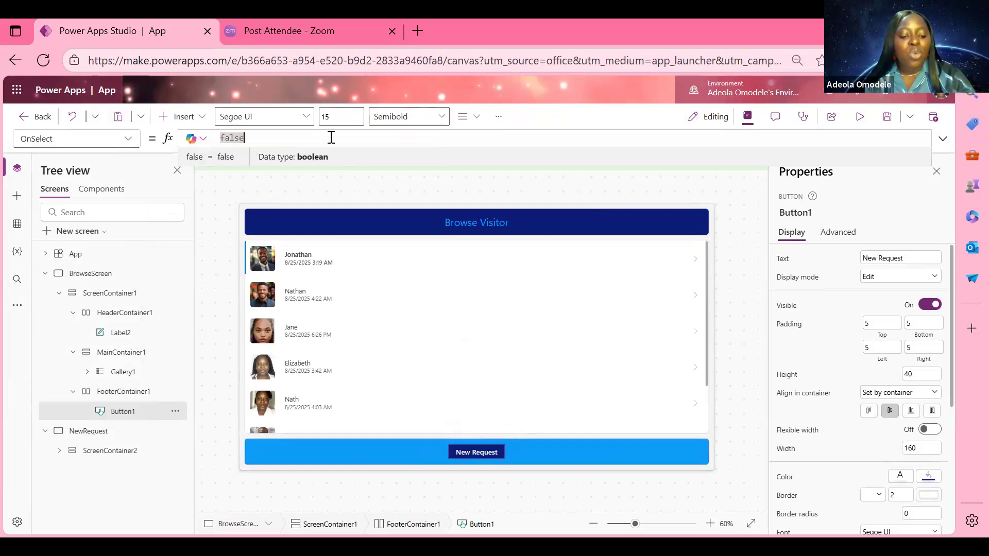
key(ctrl+a)
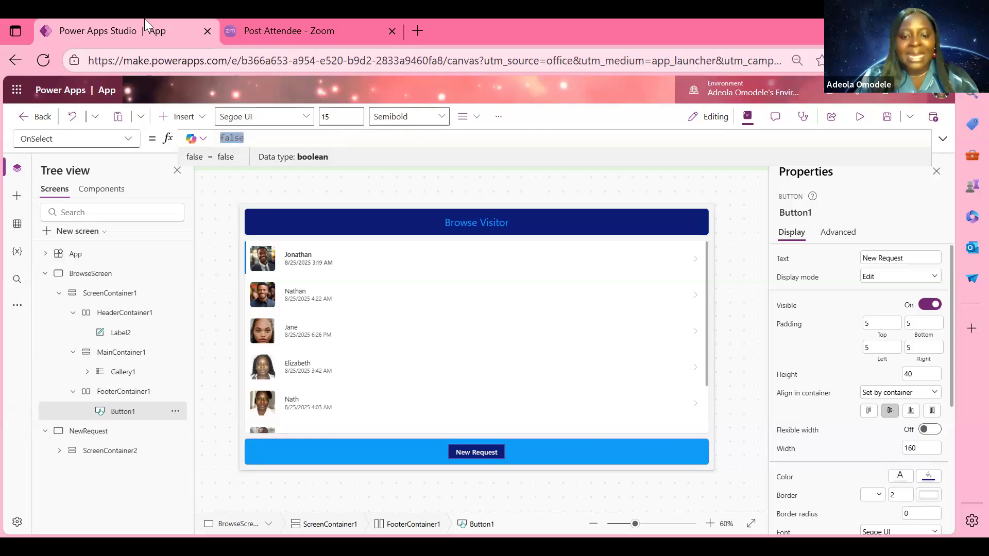
text(Na)
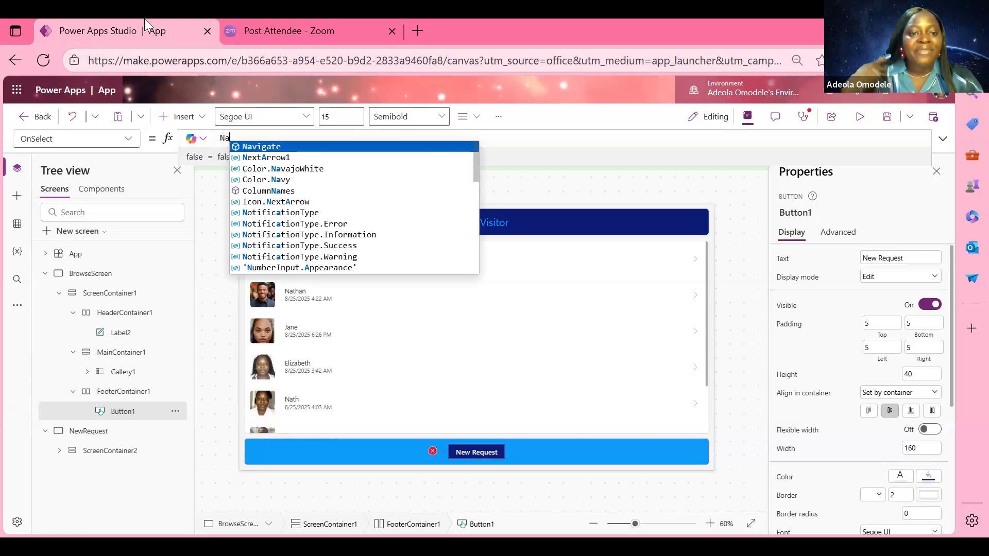
key(Tab)
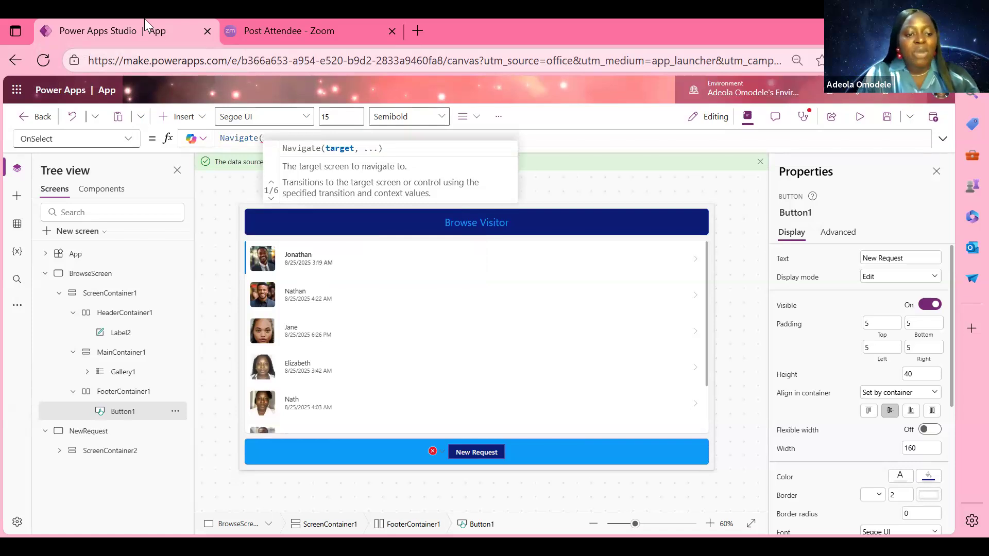
text(n)
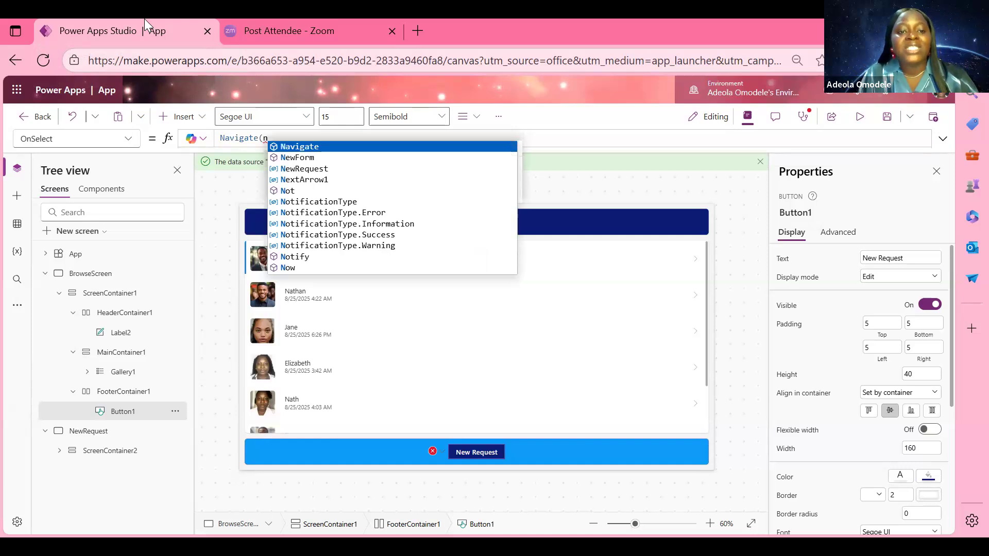
key(Down)
key(Down)
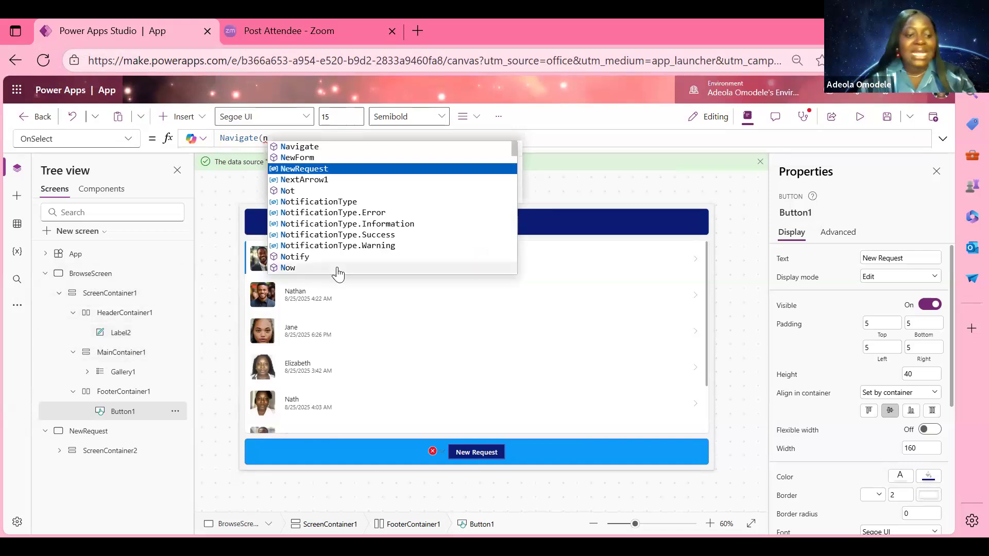
key(Tab)
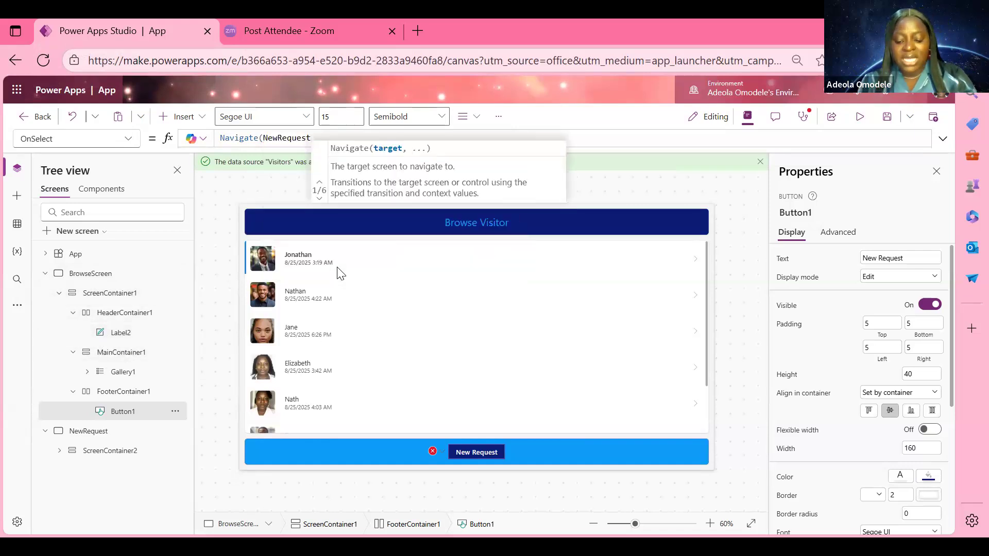
Complete the Navigate formula with the ScreenTransition.Fade transition and test the New Request button on the canvas
text(,)
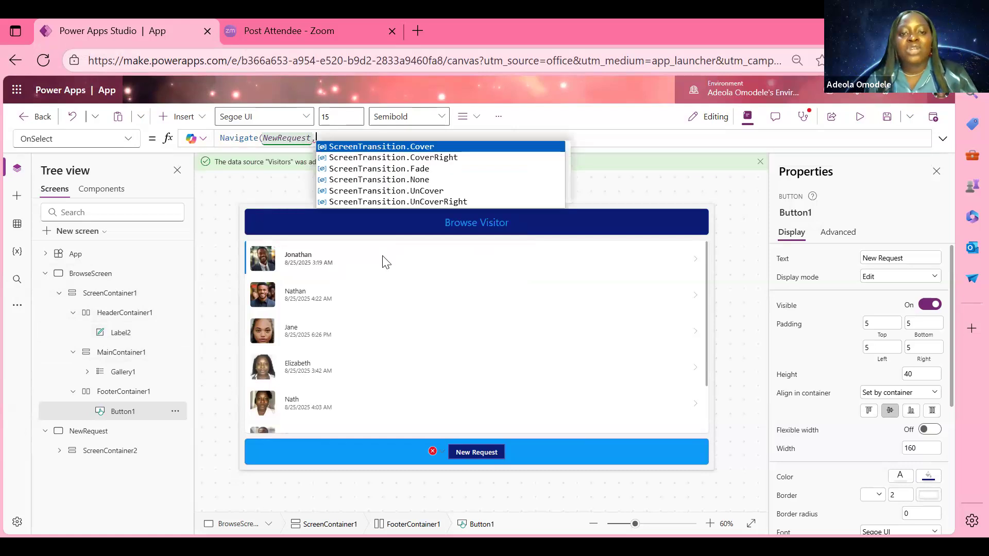
click(408, 171)
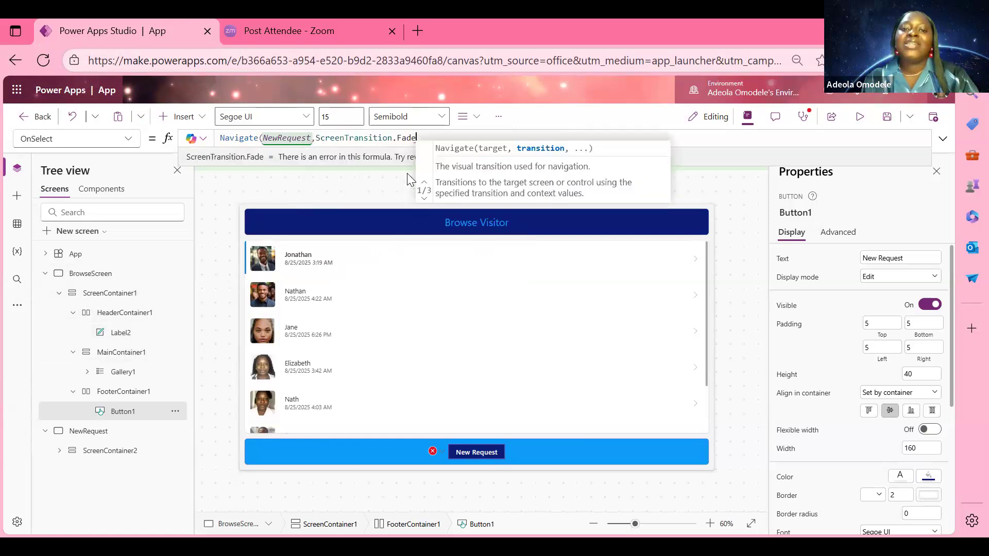
text())
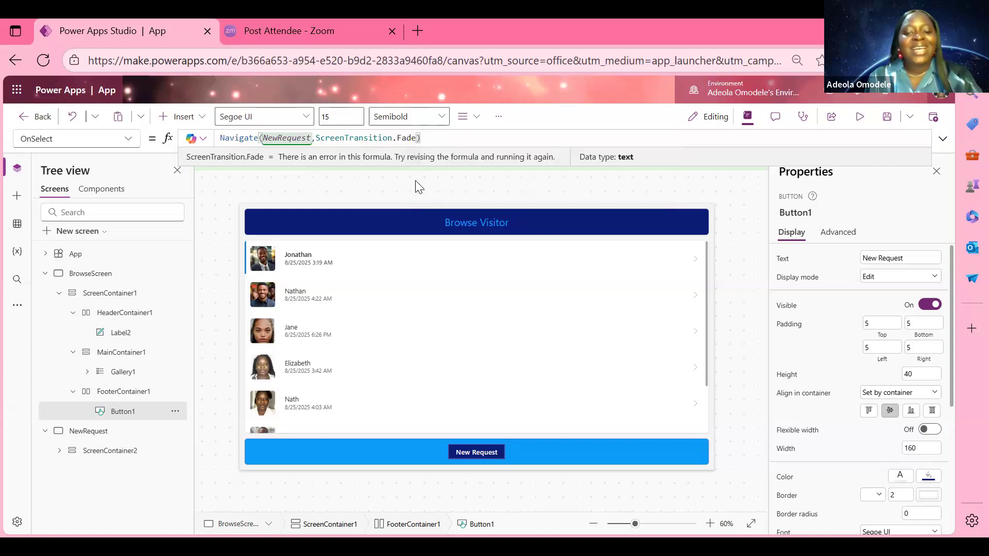
alt+click(483, 449)
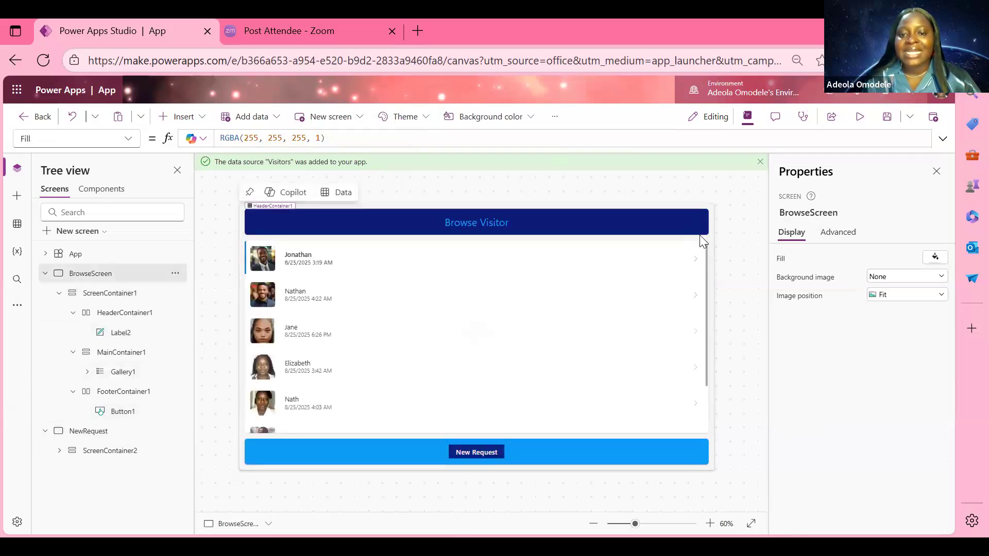
Save the app under the name VisitorCheck-in App 1
click(175, 274)
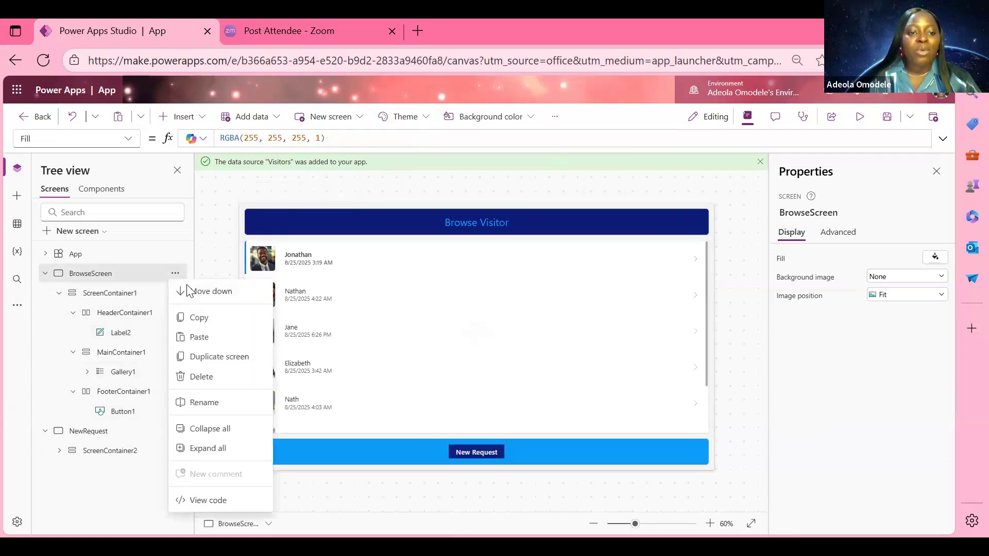
click(886, 117)
double_click(448, 324)
text(VisitorCheck-I)
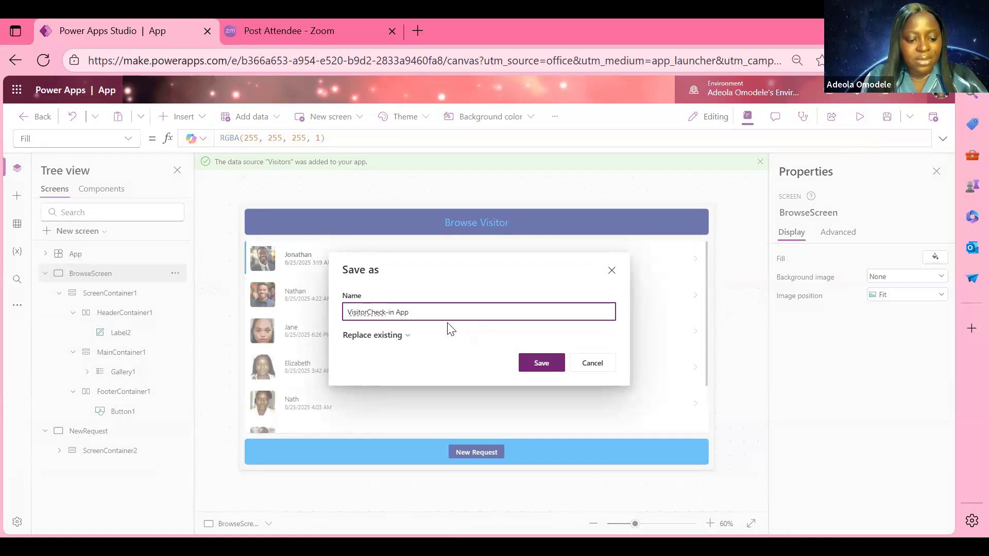
click(533, 364)
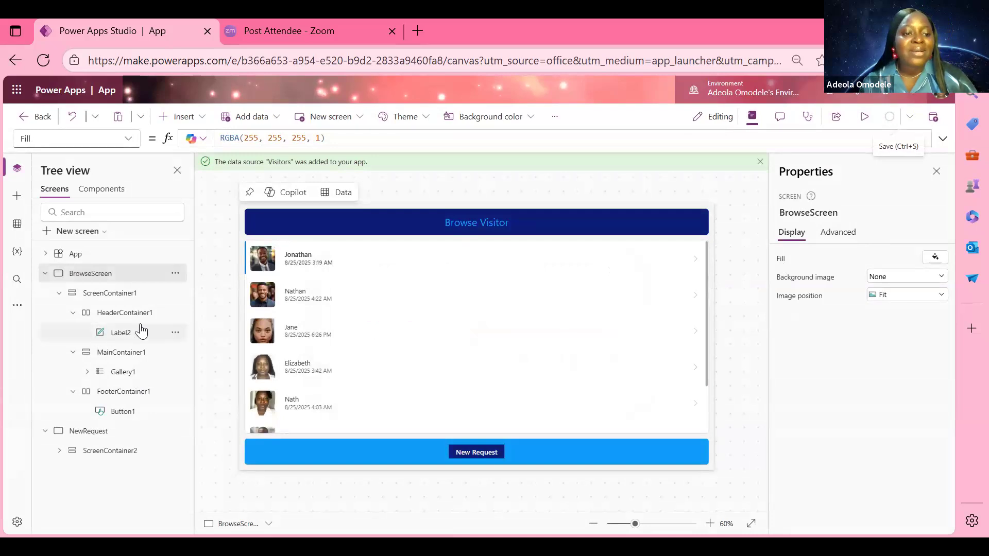
Duplicate BrowseScreen twice to create two more screens with the same layout
click(175, 274)
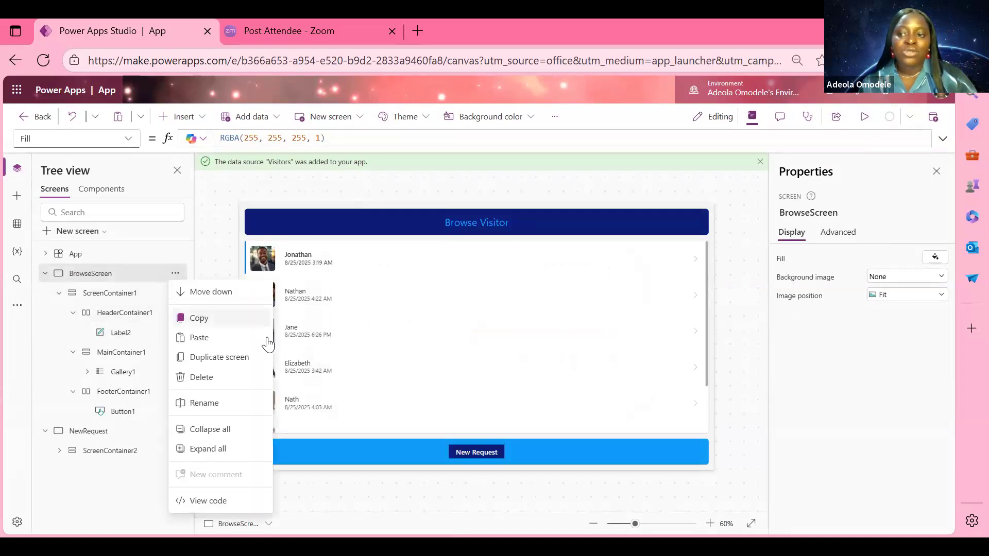
click(228, 363)
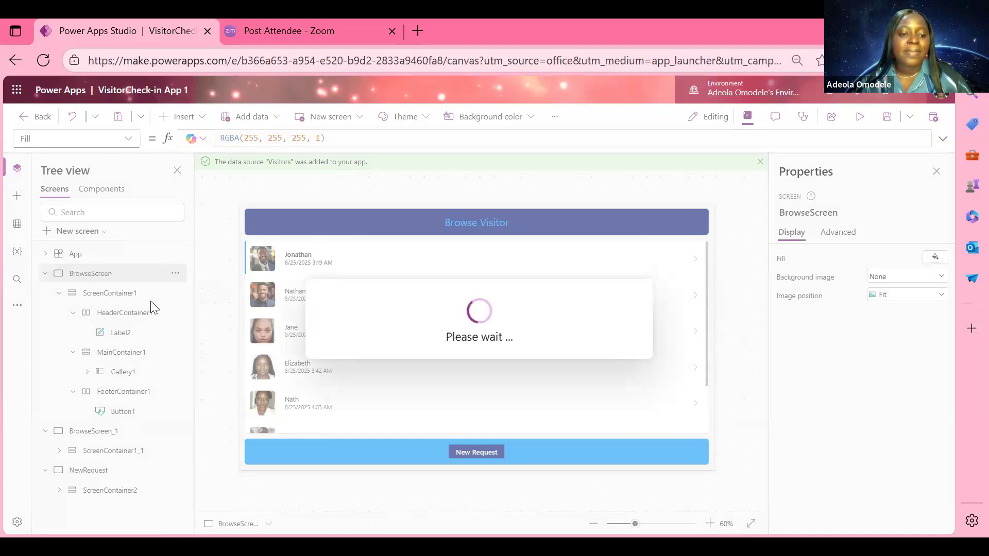
click(176, 276)
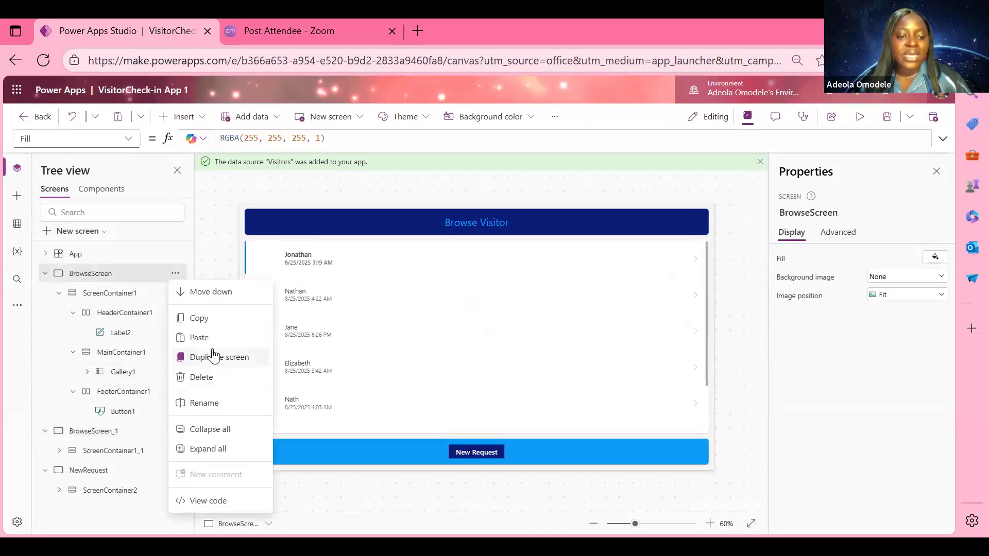
click(215, 358)
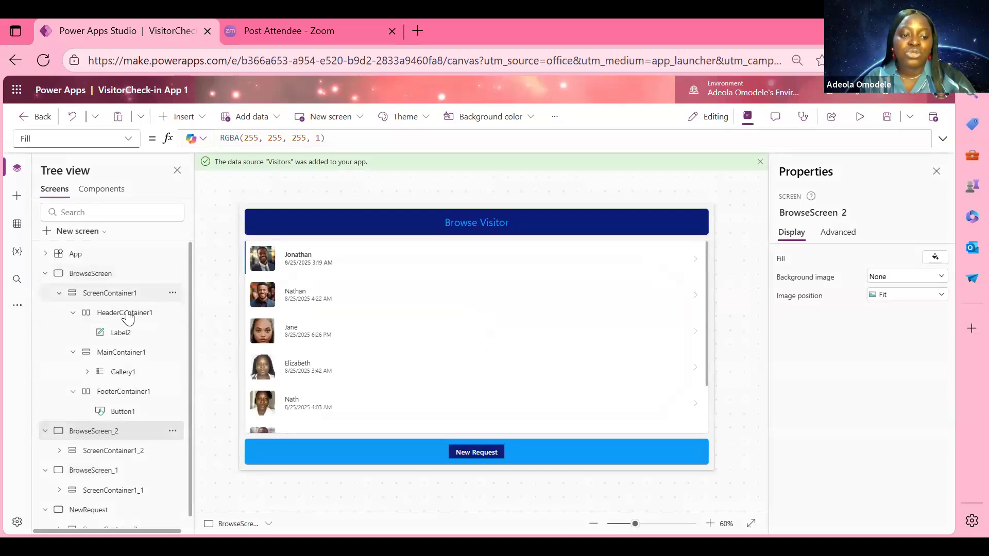
Move the NewRequest screen directly below BrowseScreen in the screen order
click(101, 284)
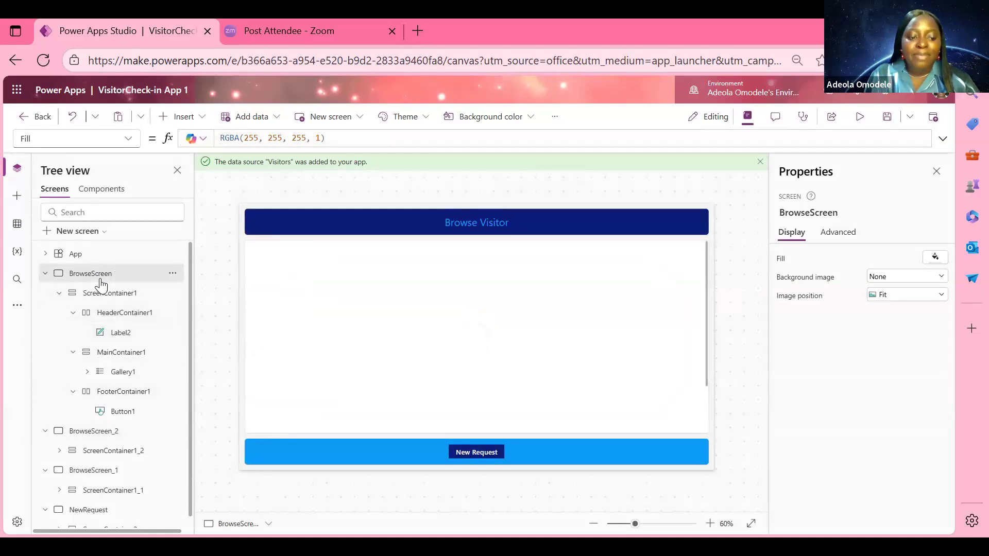
drag(77, 510, 89, 428)
scroll(127, 462, down, 1)
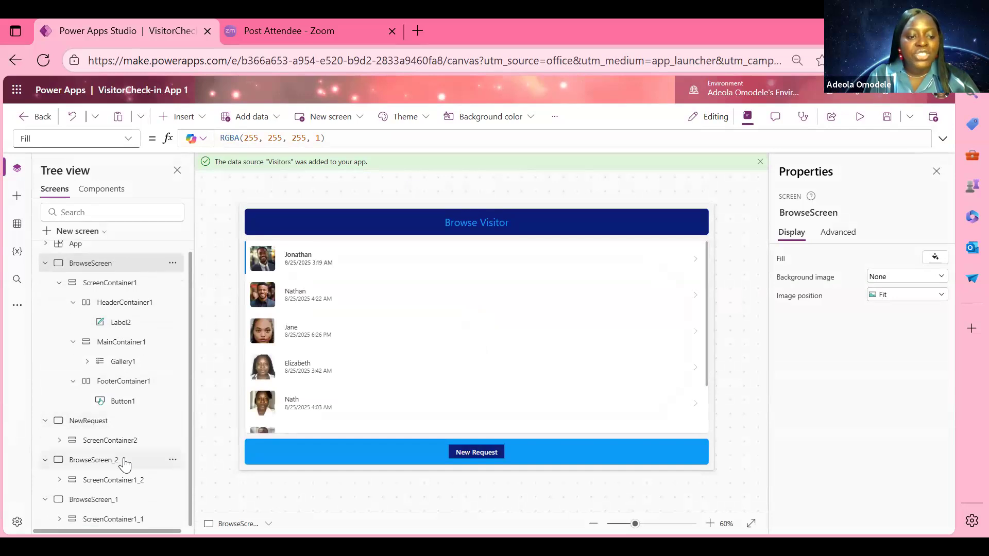
Rename the duplicated screen BrowseScreen_2 as EditScreen
click(127, 462)
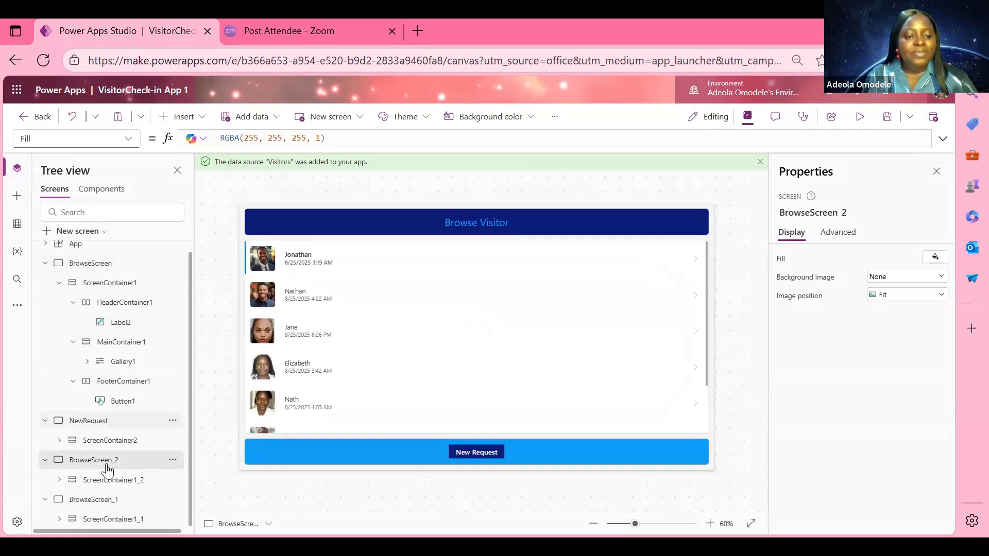
click(452, 369)
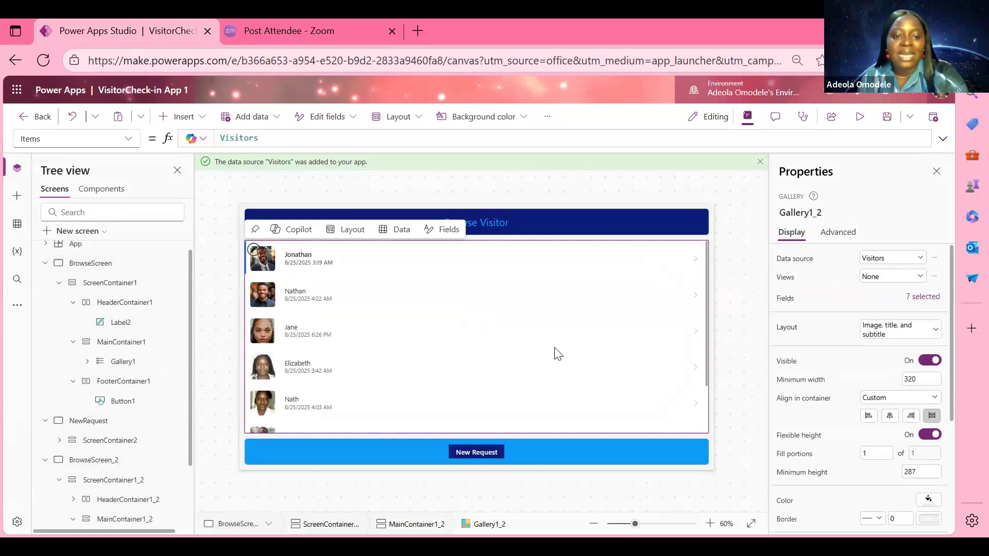
double_click(100, 460)
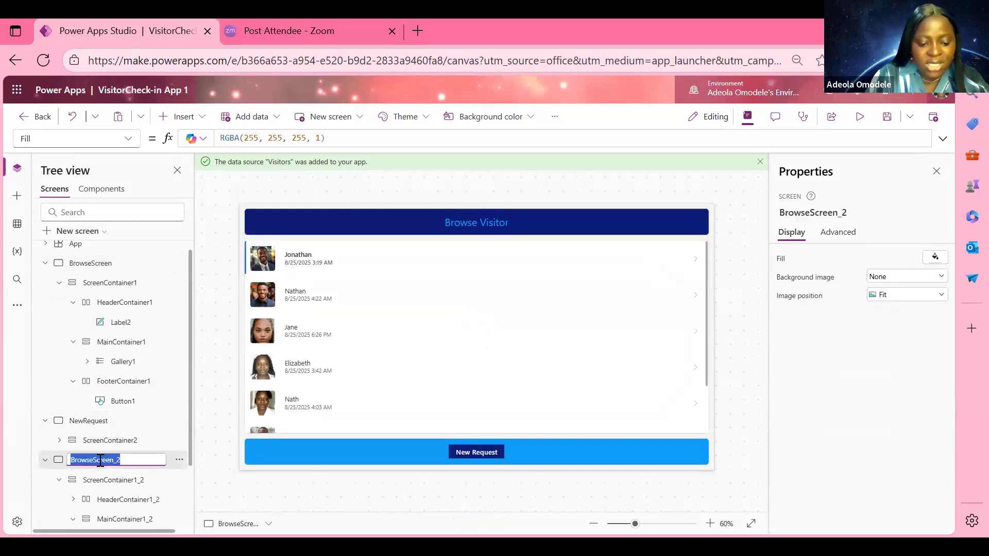
text(EditScreen)
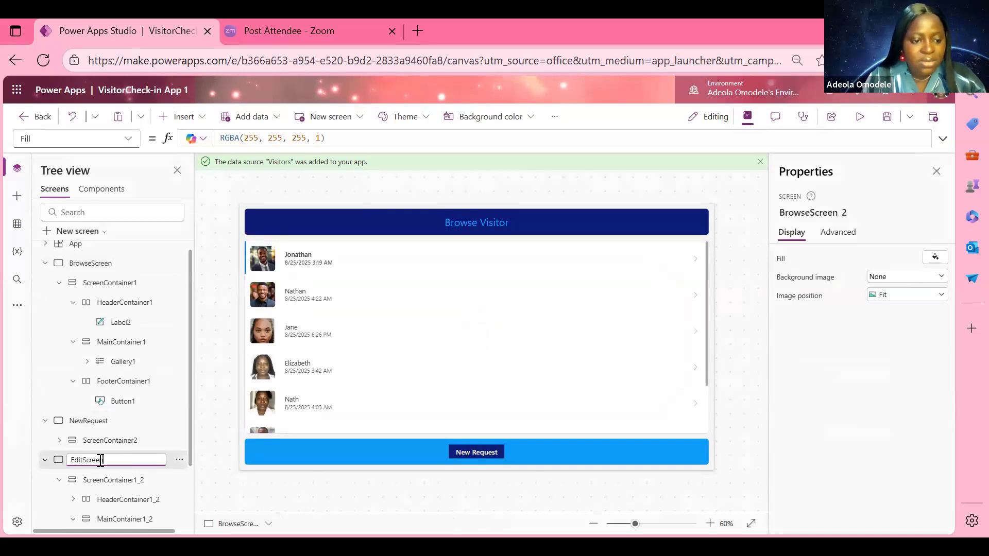
key(Return)
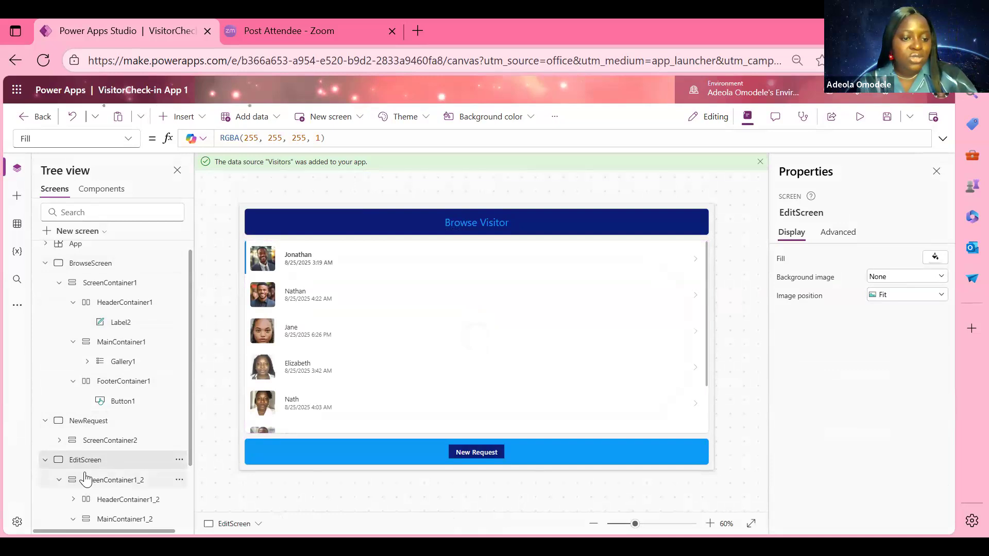
Rename the duplicated screen BrowseScreen_1 as ViewScreen
scroll(86, 479, down, 2)
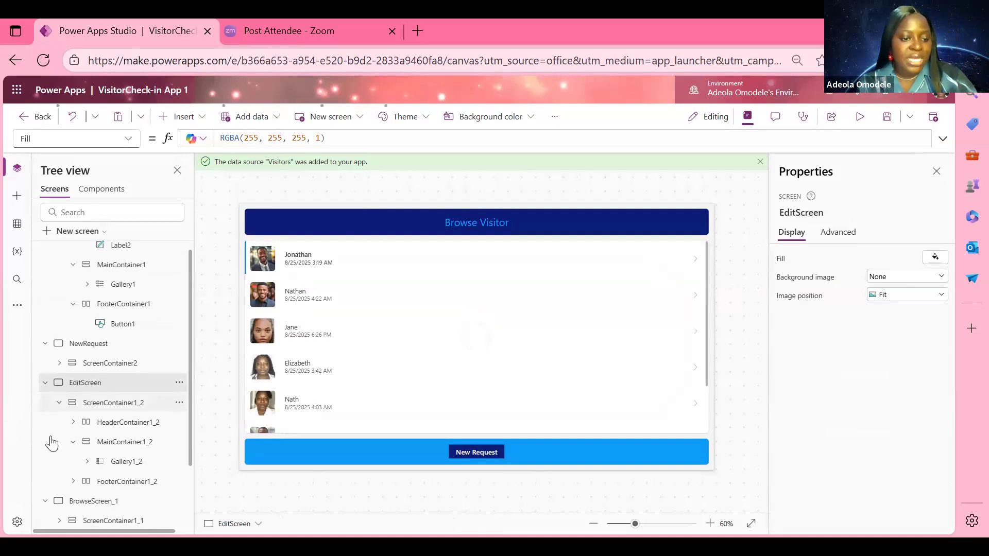
double_click(85, 507)
text(Vie)
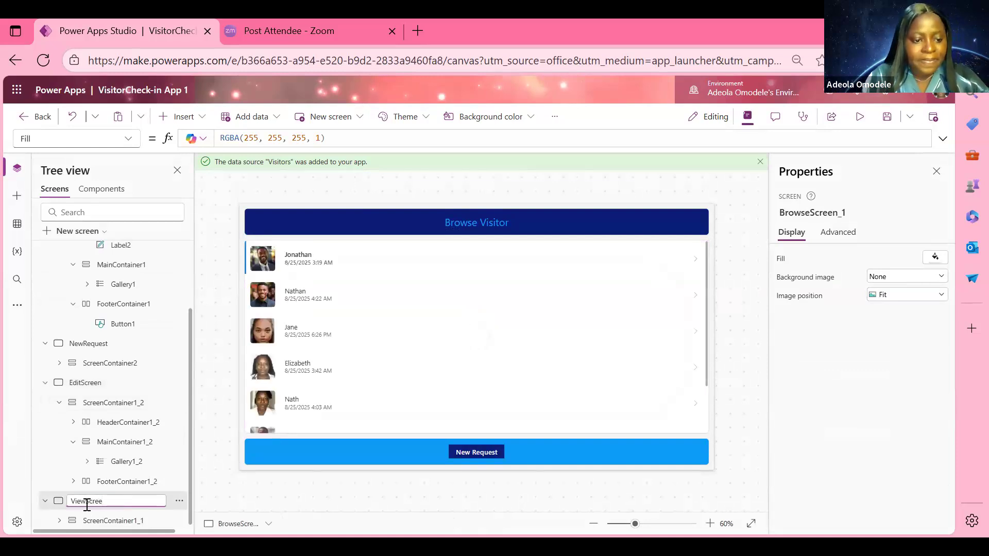
key(Return)
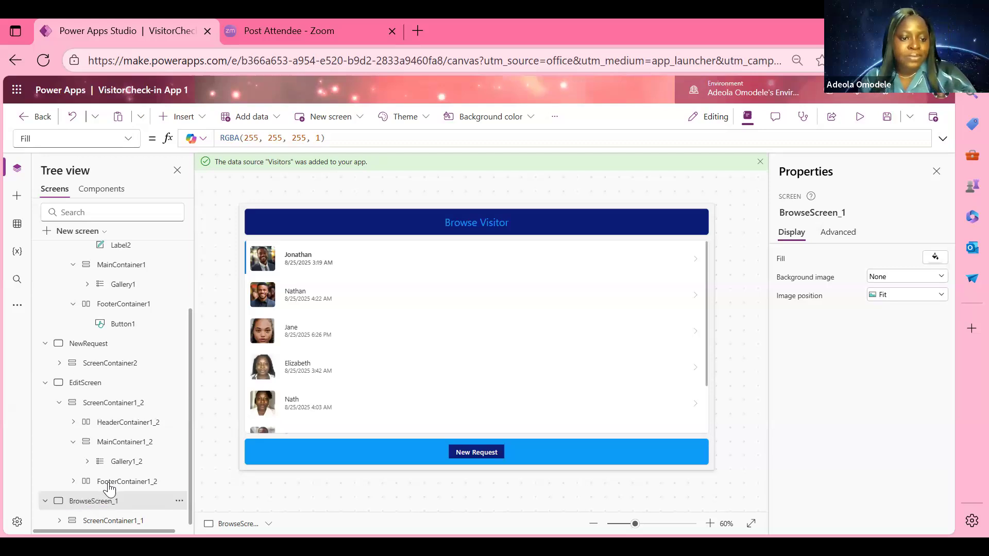
Add a new screen to the app using the Success template
click(91, 238)
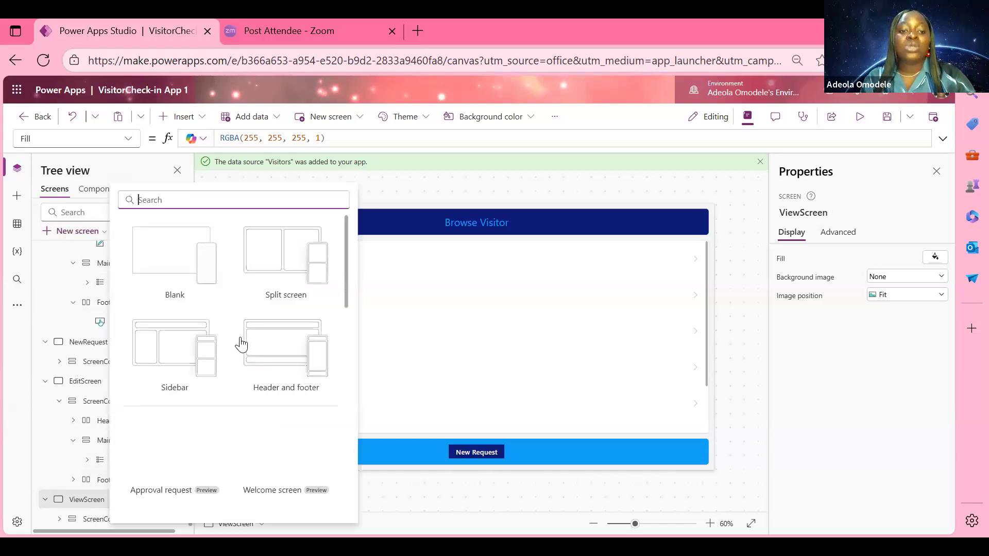
scroll(221, 321, down, 5)
scroll(223, 320, down, 1)
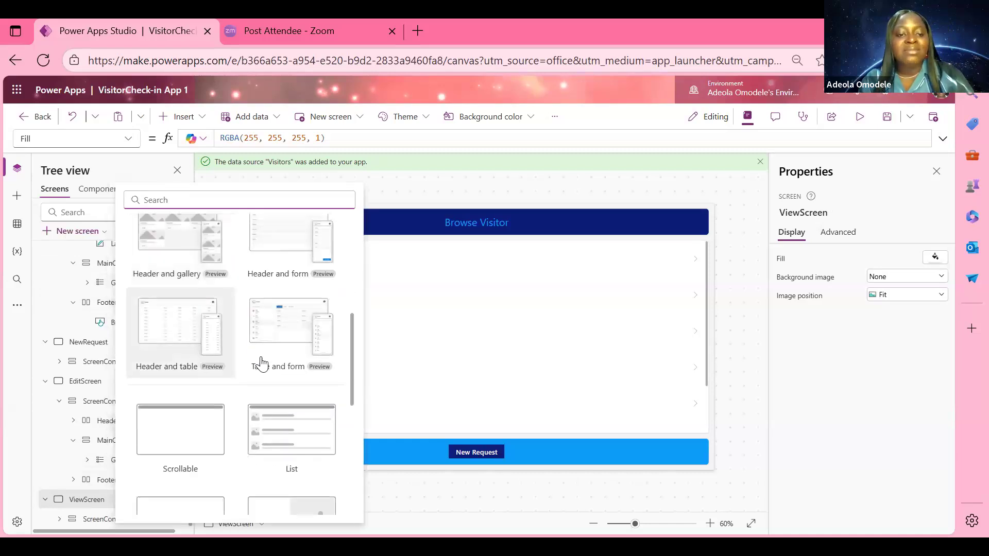
scroll(301, 385, down, 4)
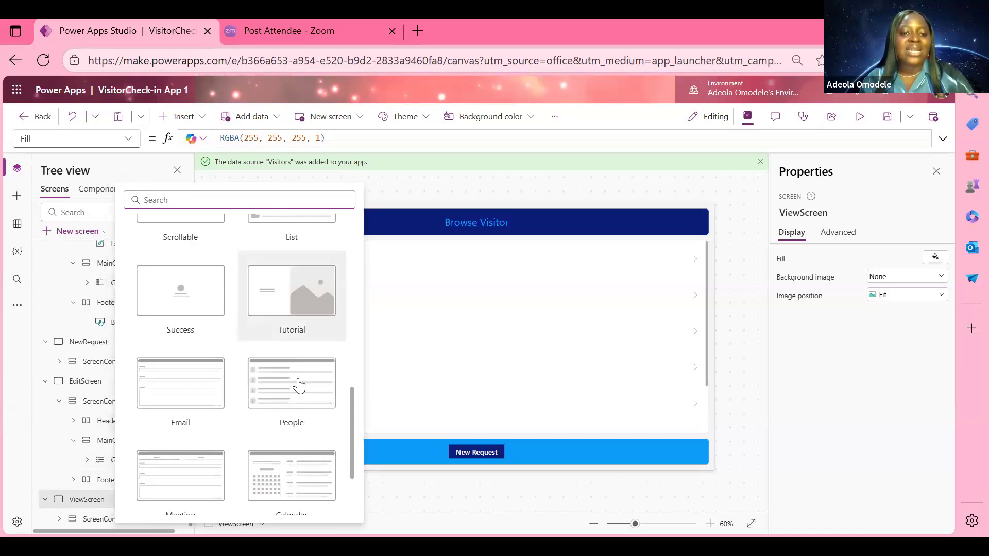
scroll(299, 385, down, 2)
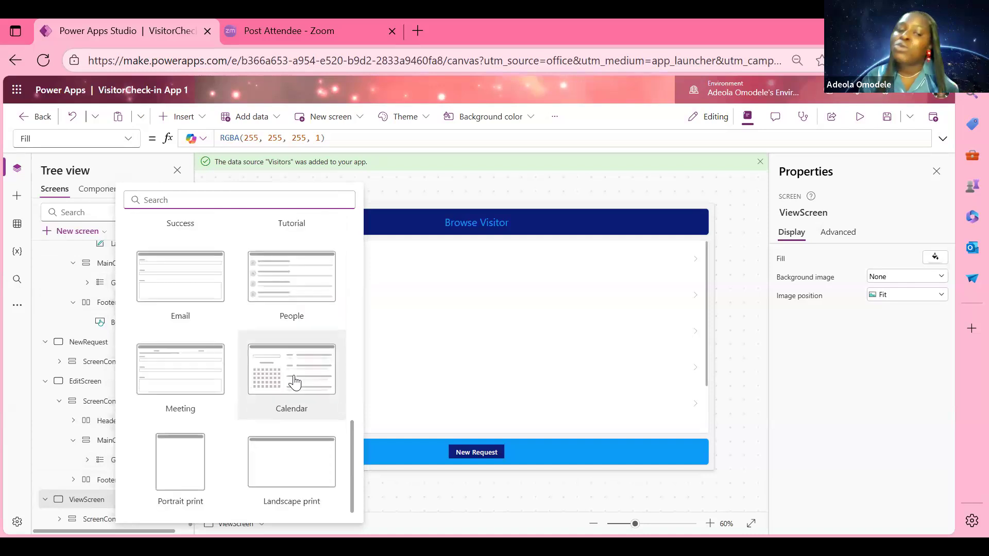
scroll(294, 380, up, 5)
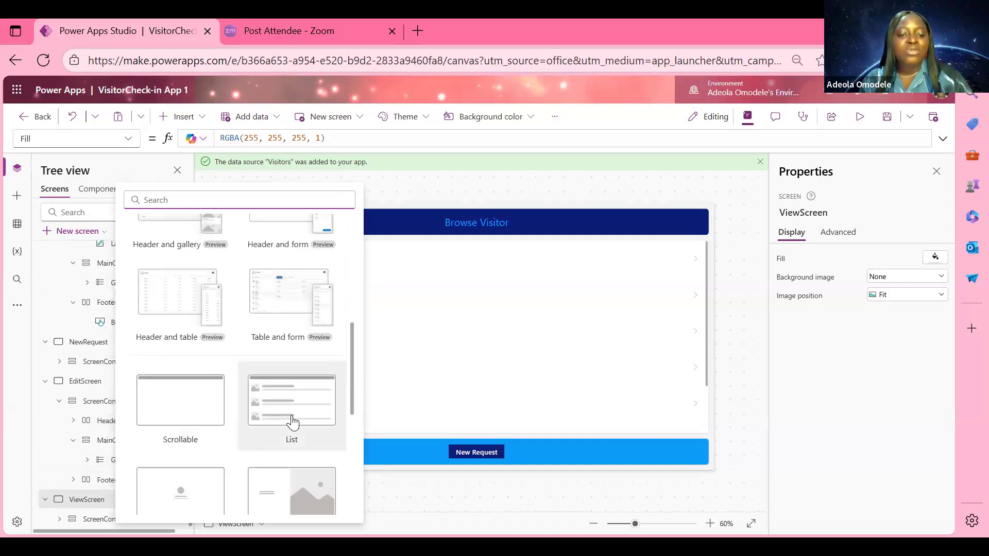
scroll(273, 391, up, 1)
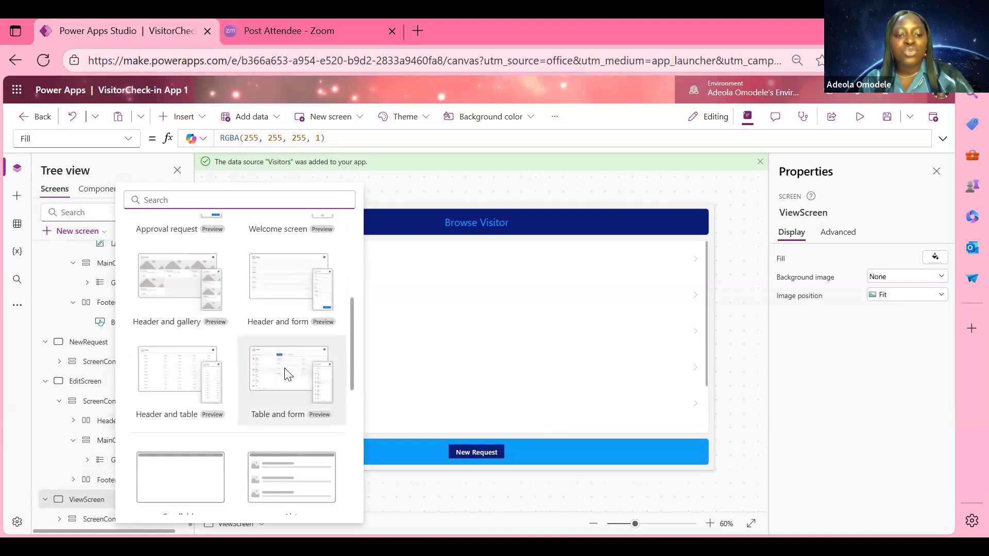
scroll(284, 368, down, 5)
scroll(206, 330, up, 1)
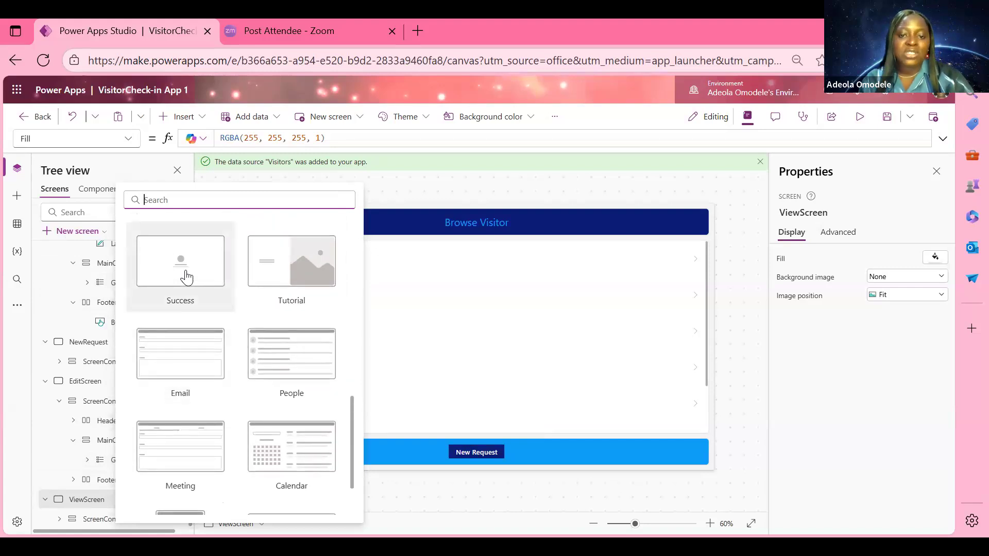
key(Escape)
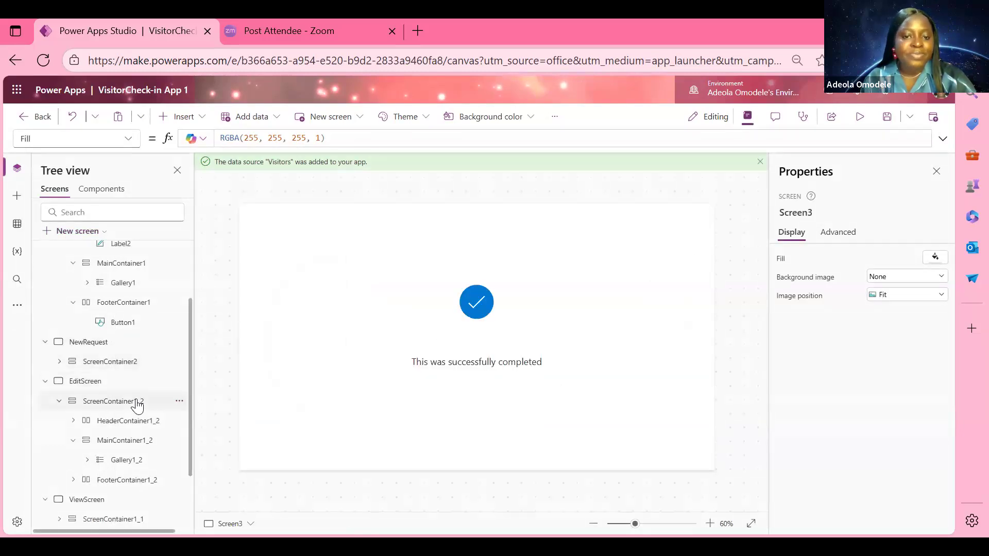
Rename the newly added success message screen as SuccessScreen
scroll(137, 406, up, 1)
scroll(137, 407, down, 2)
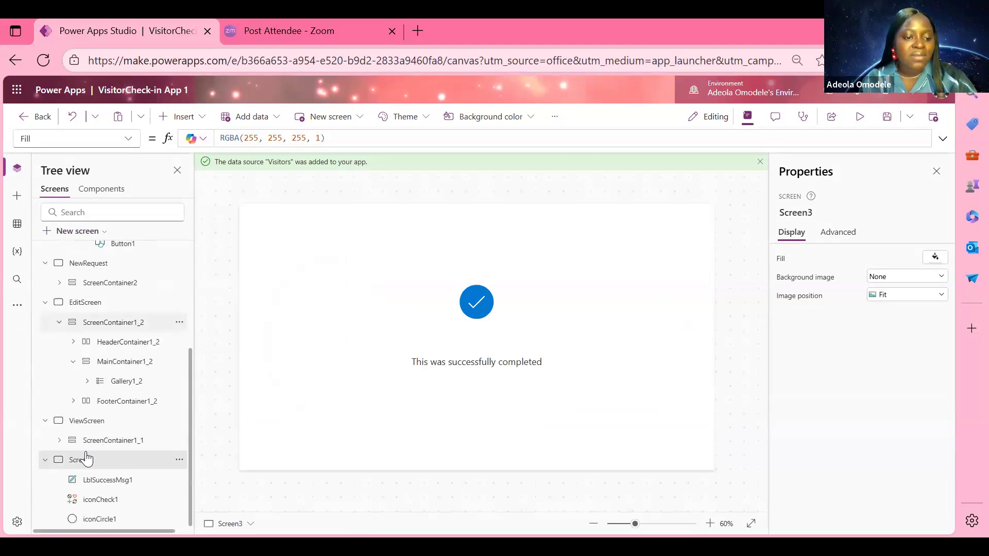
double_click(74, 461)
text(Sucess)
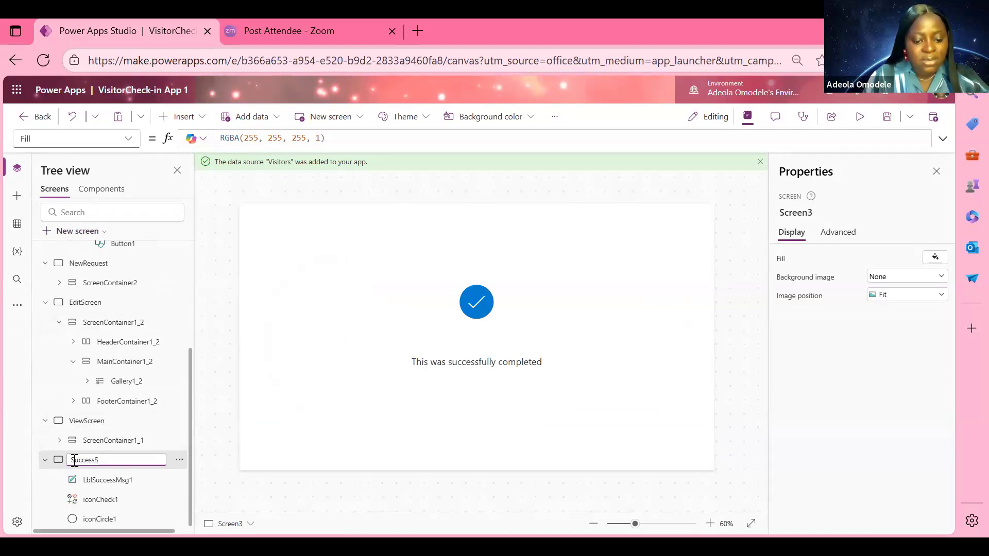
key(Return)
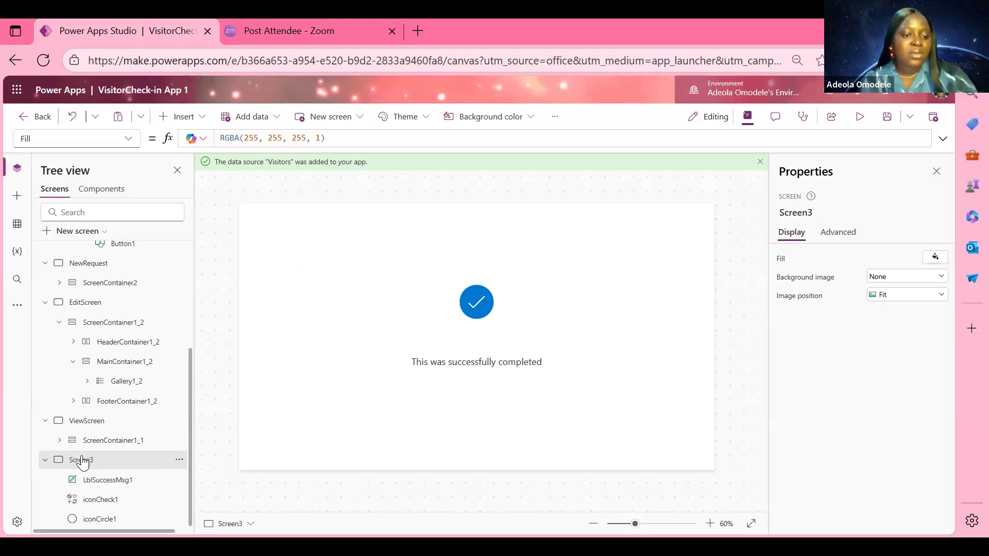
Duplicate BrowseScreen so its styled layout can serve as the new request screen, and save the app
scroll(126, 375, up, 5)
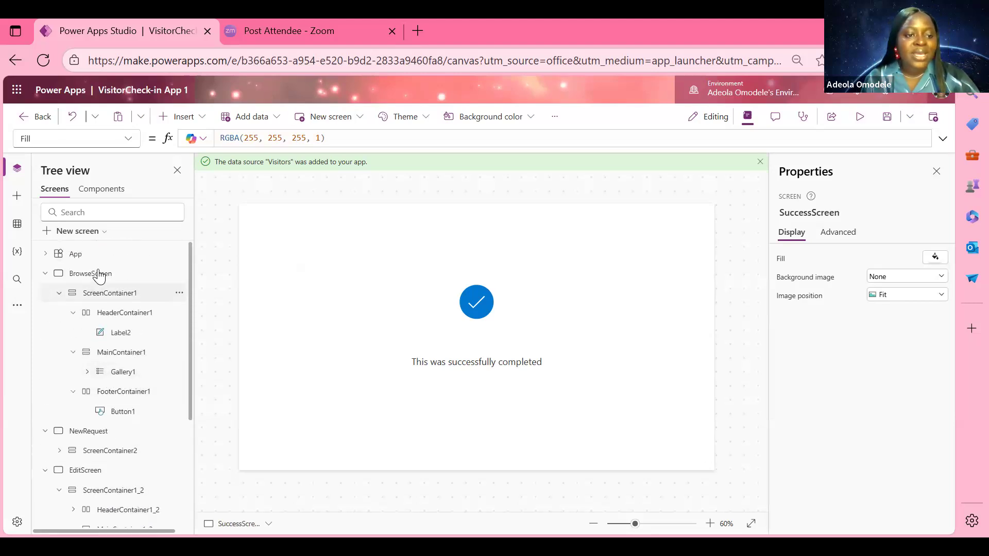
click(96, 433)
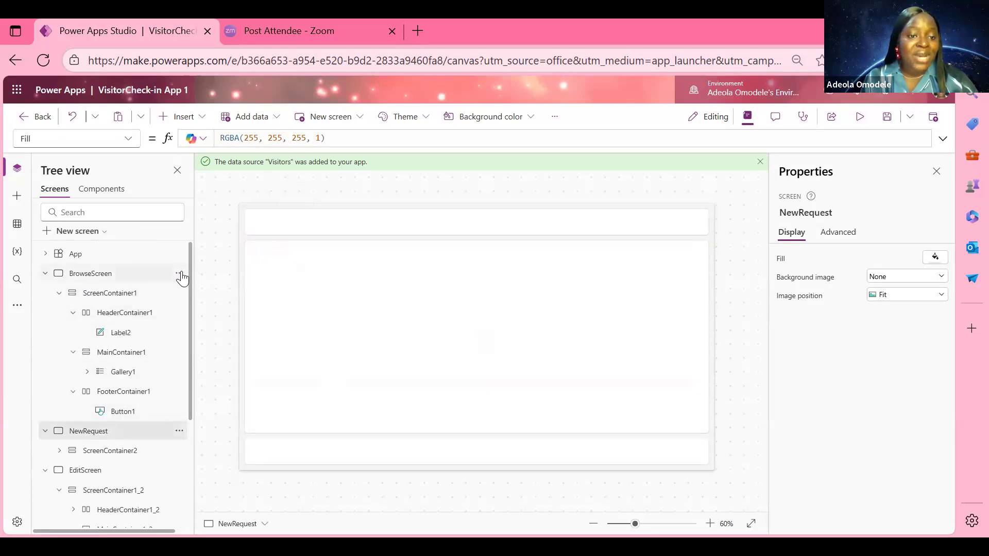
click(180, 274)
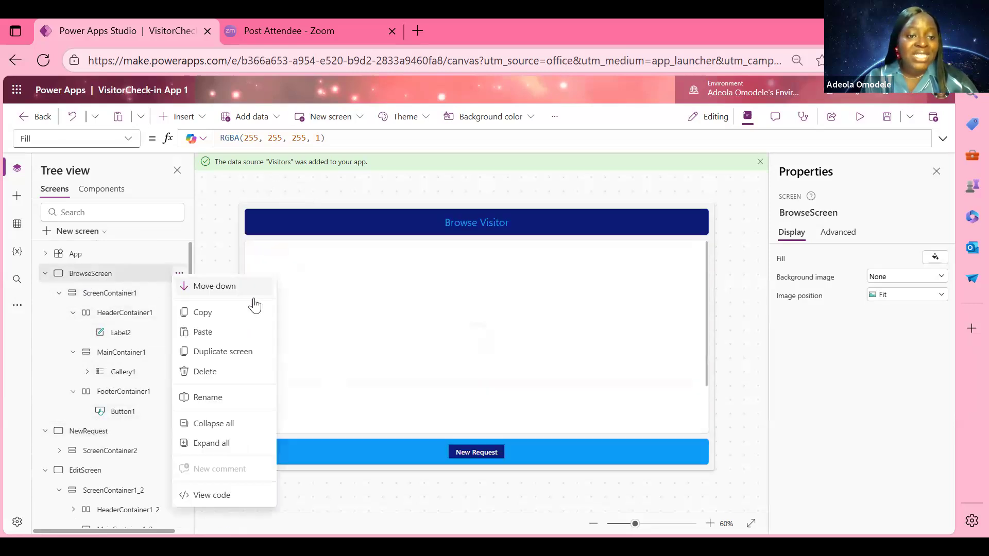
click(227, 357)
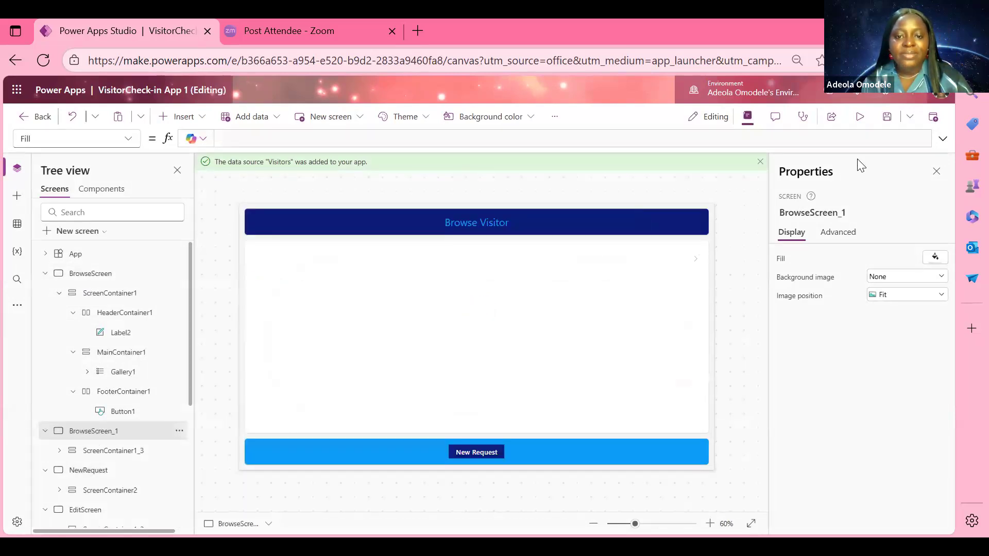
click(879, 124)
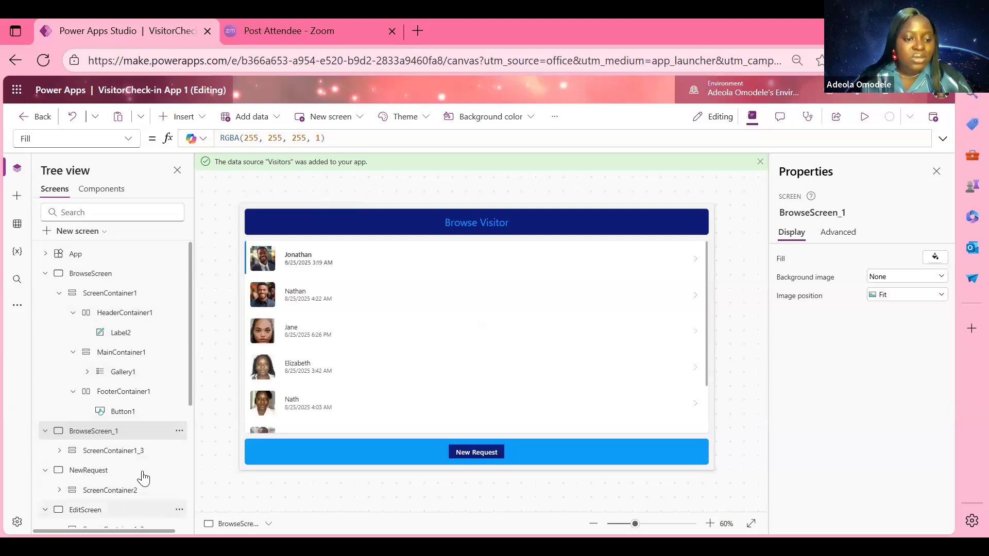
Delete the blank NewRequest screen and inspect the error in the OnSelect formula of EditScreen's New Request button
click(178, 470)
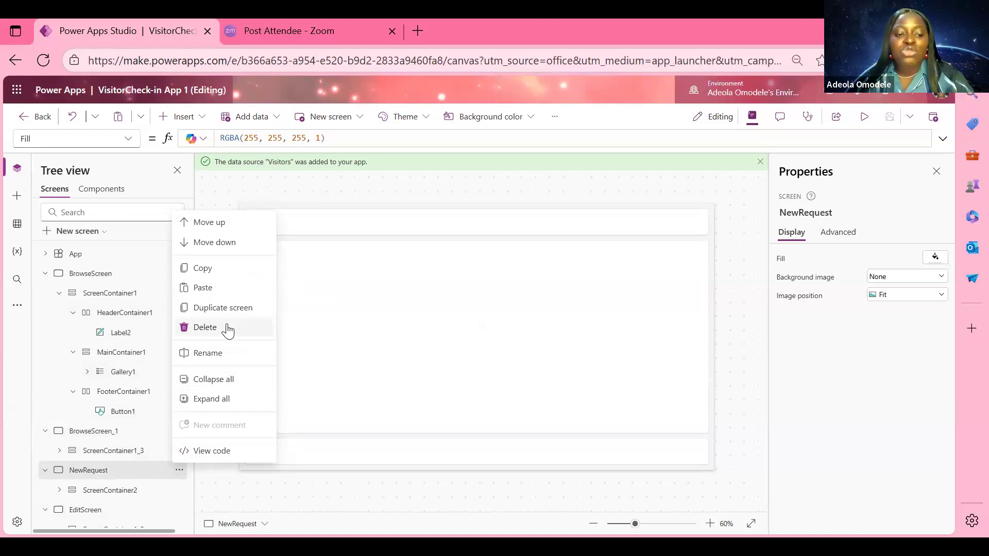
click(227, 329)
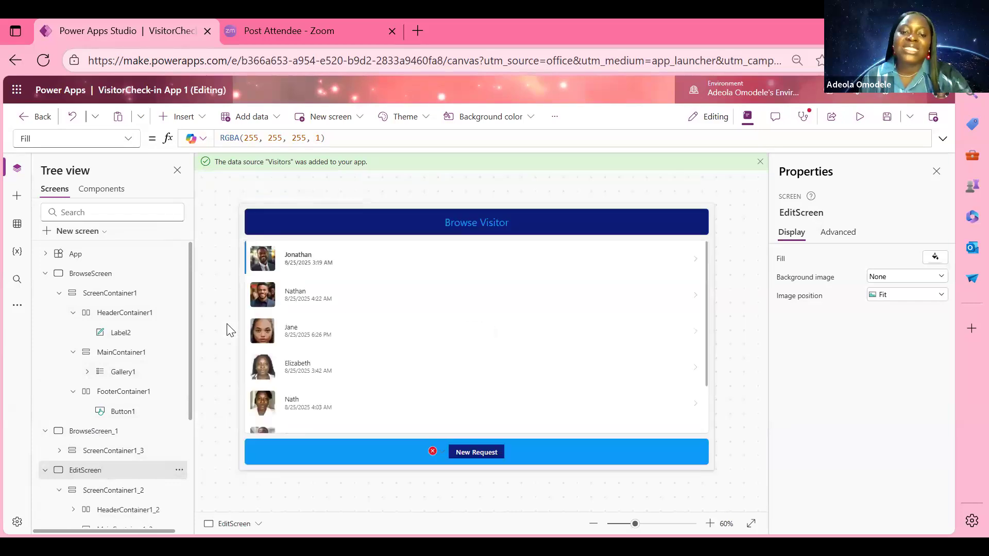
click(439, 457)
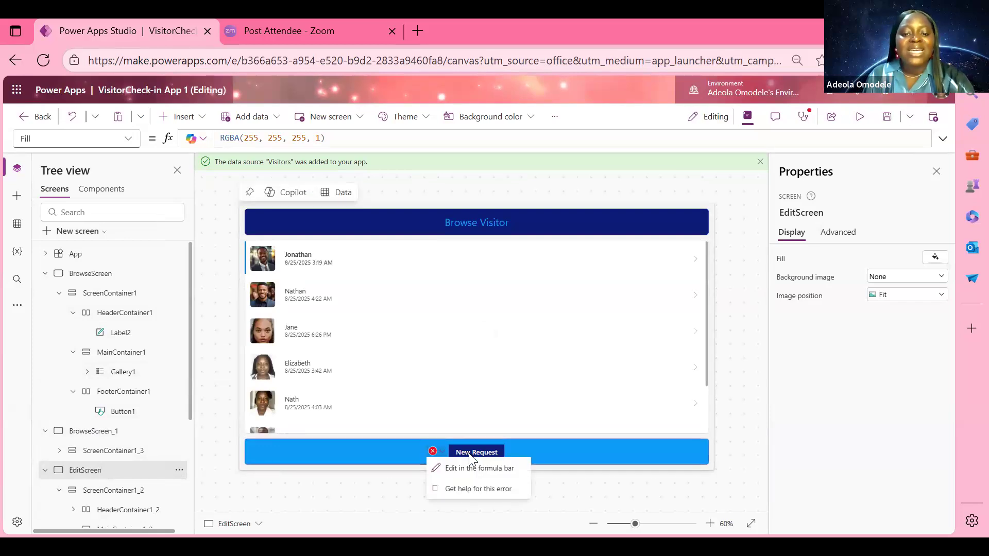
click(479, 468)
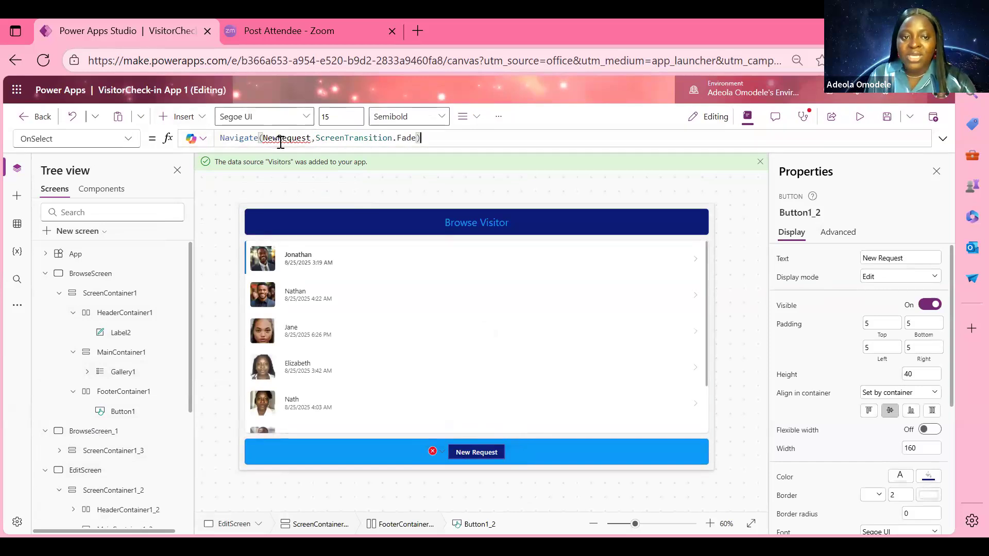
mouse_move(272, 138)
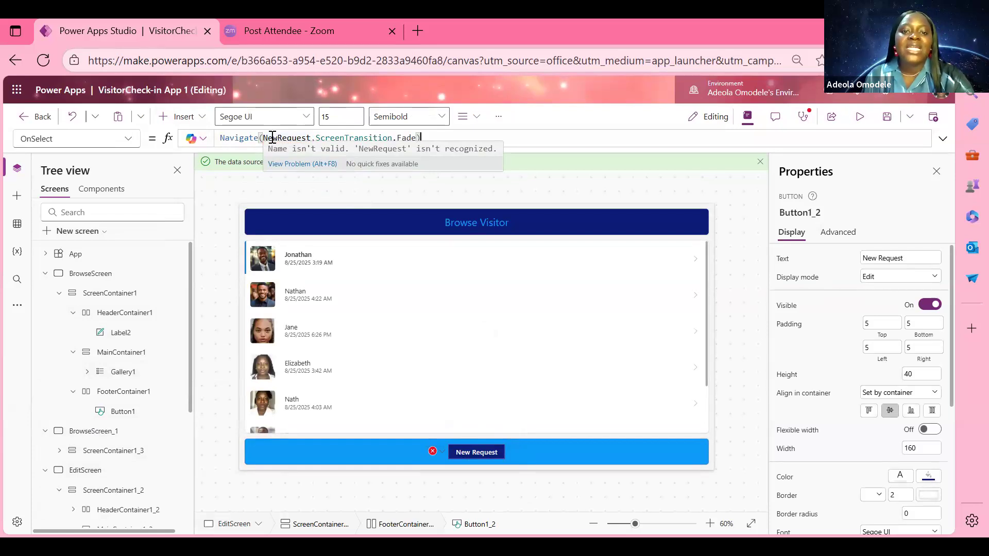
Rename the duplicated screen BrowseScreen_1 as NewRequest
double_click(110, 432)
text(New)
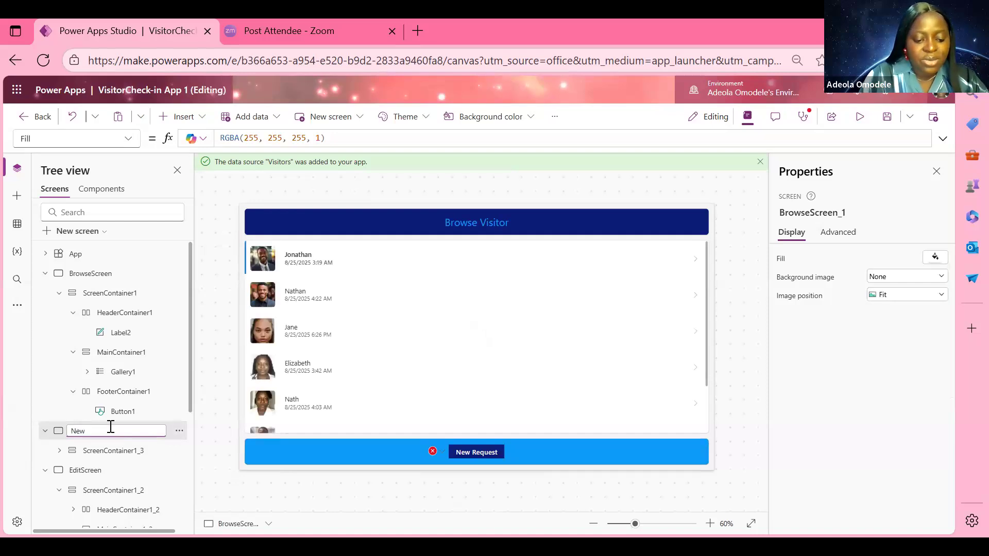
text(Request)
key(Return)
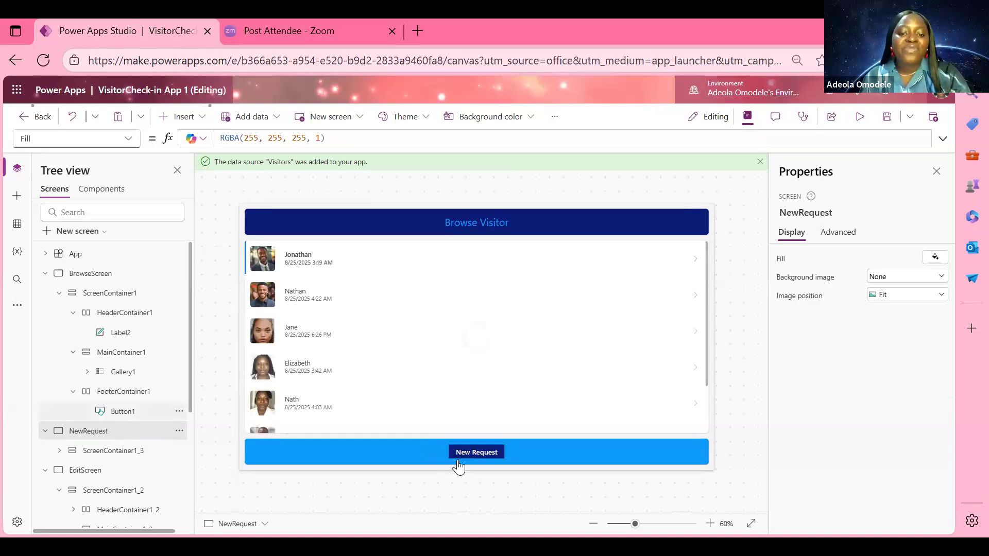
Test the New Request button's navigation from BrowseScreen, preview the NewRequest screen, and close the preview
click(83, 275)
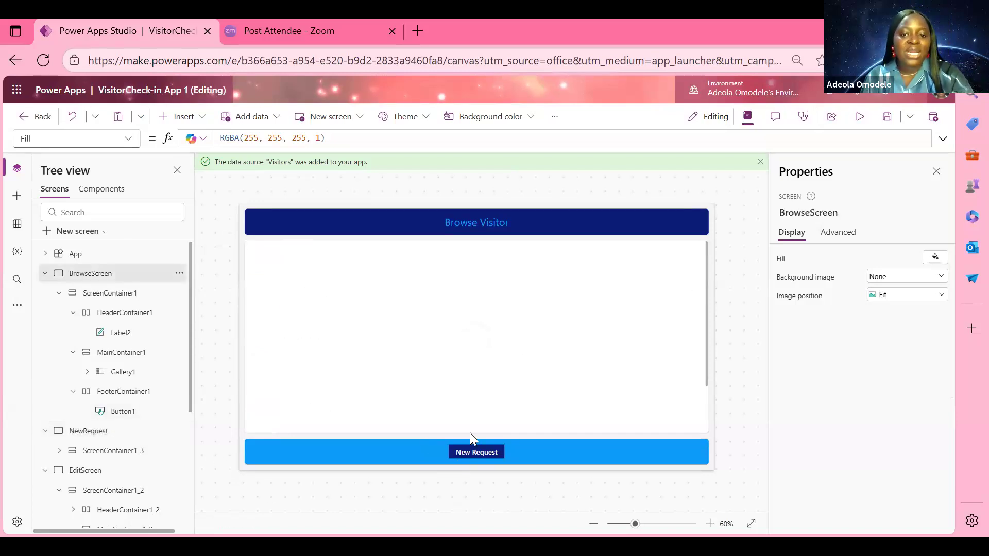
alt+click(481, 457)
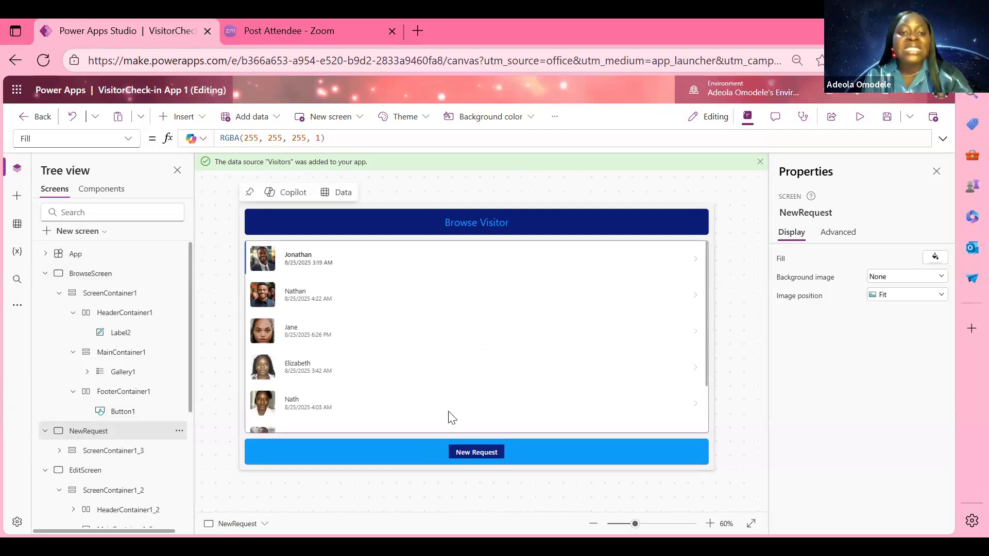
click(861, 120)
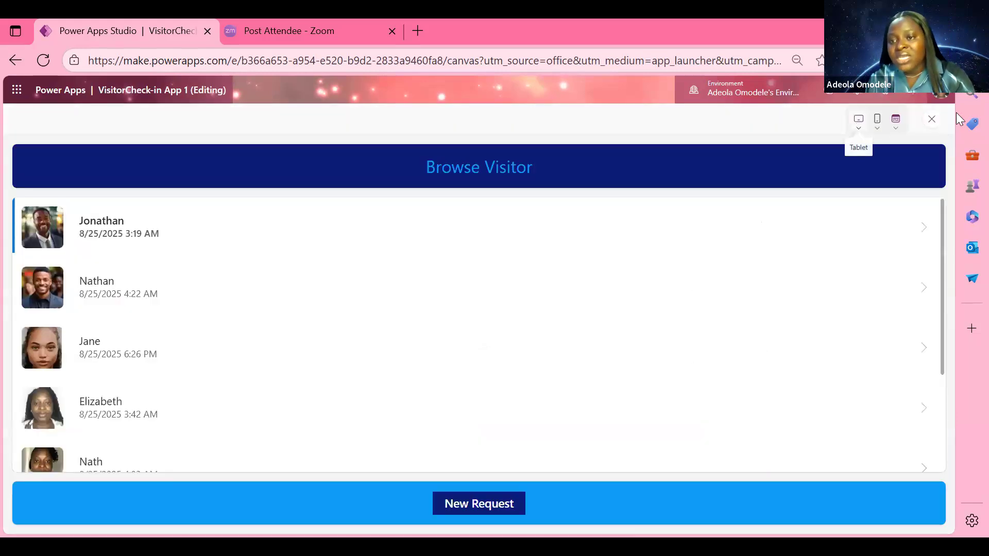
click(932, 119)
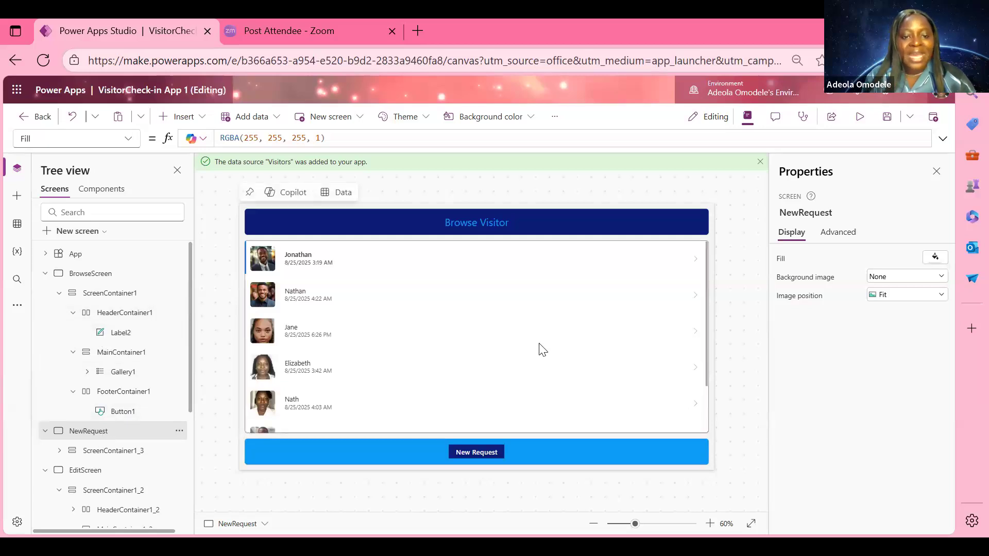
Delete the Visitors gallery from the main container of the NewRequest screen
click(106, 274)
click(95, 432)
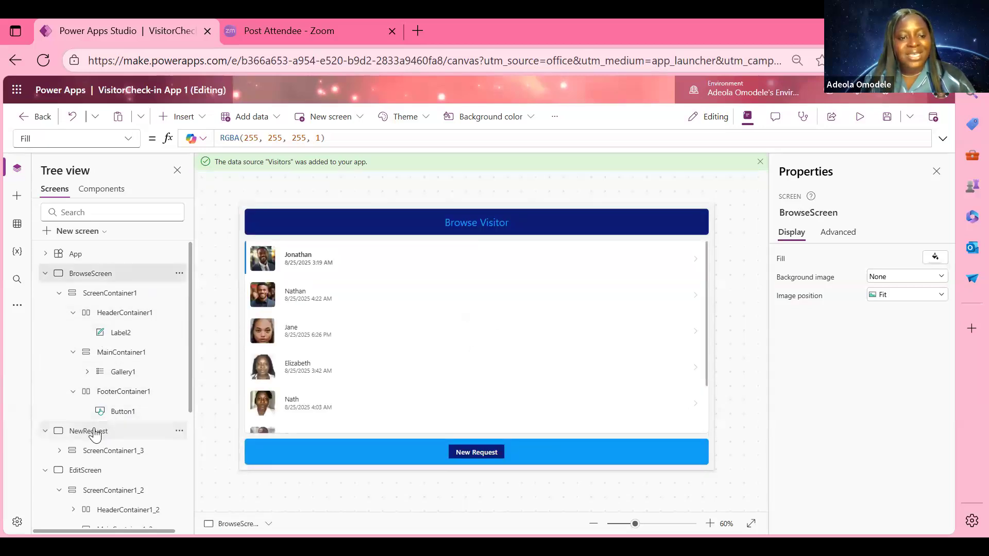
click(526, 315)
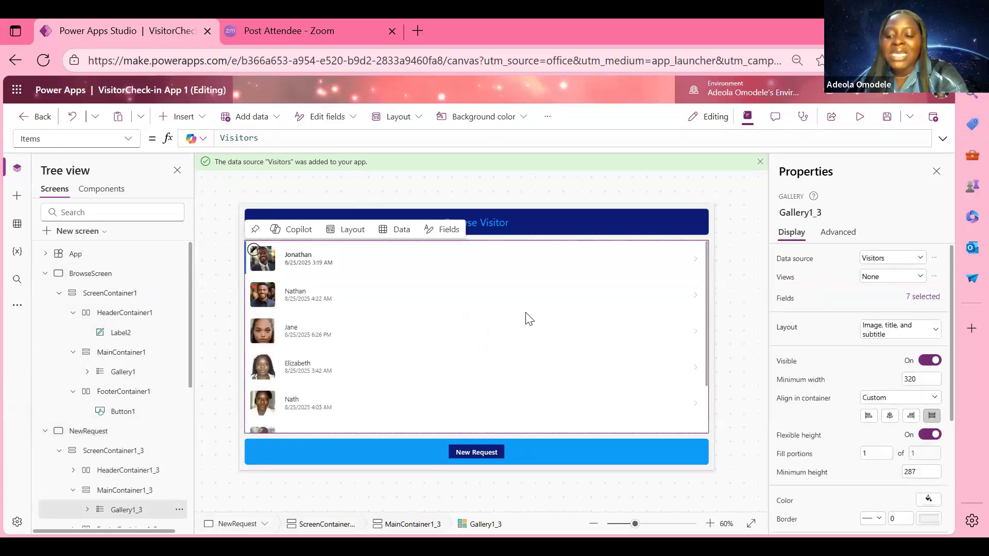
key(Delete)
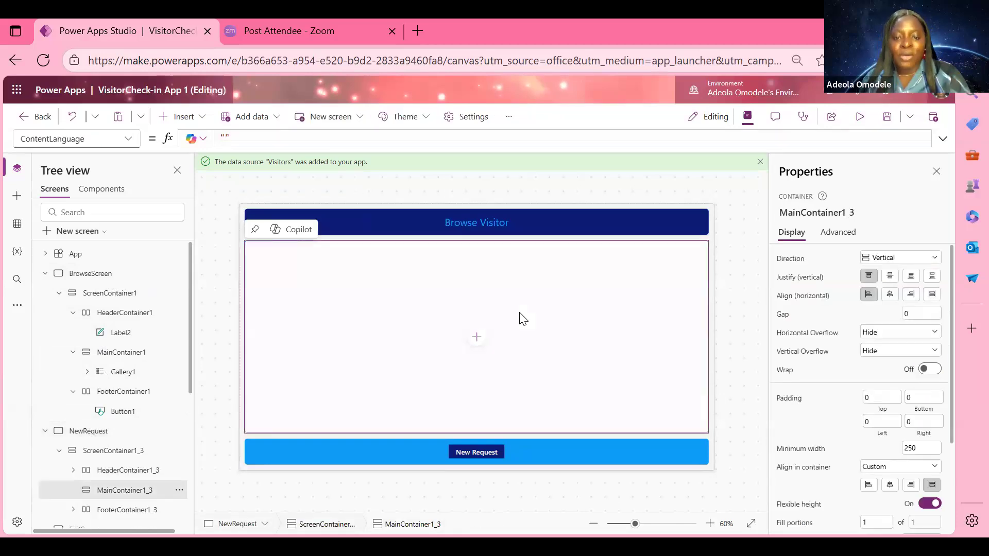
Insert an edit form into the NewRequest screen's main container and connect it to the Visitors table
click(476, 338)
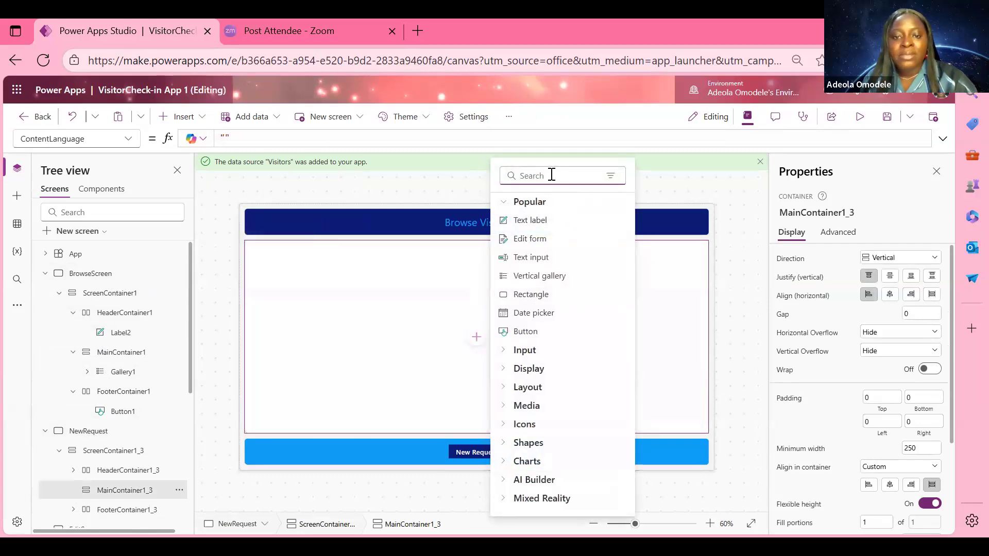
text(for)
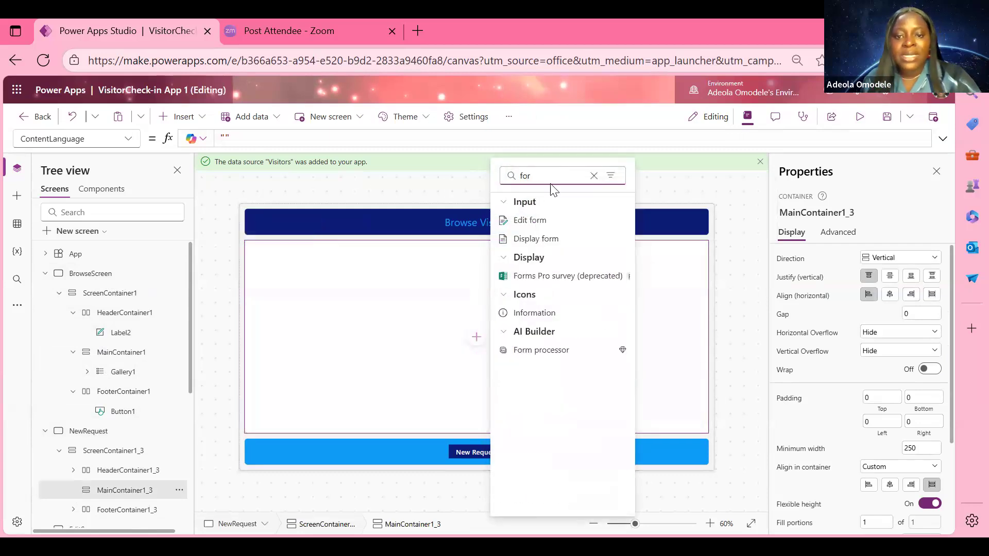
click(534, 222)
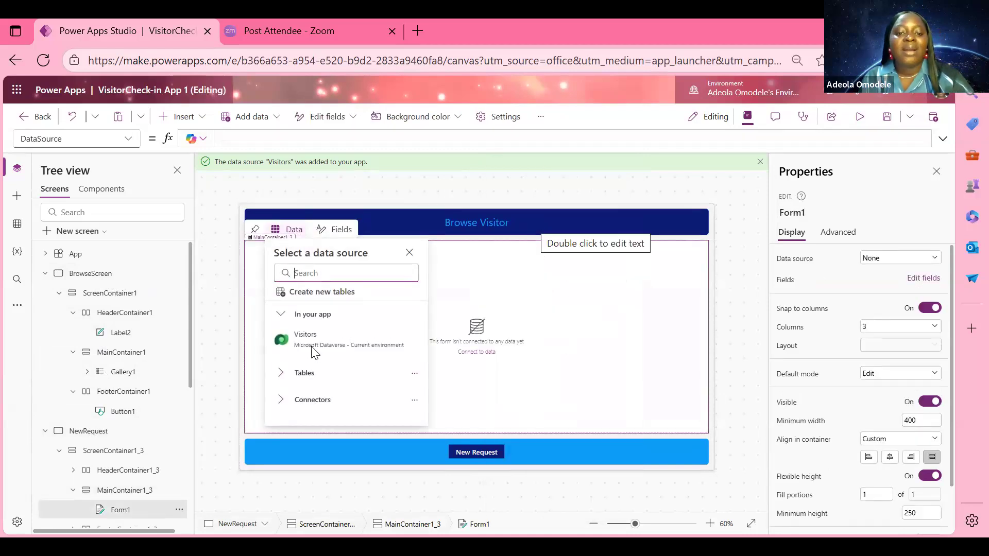
click(311, 346)
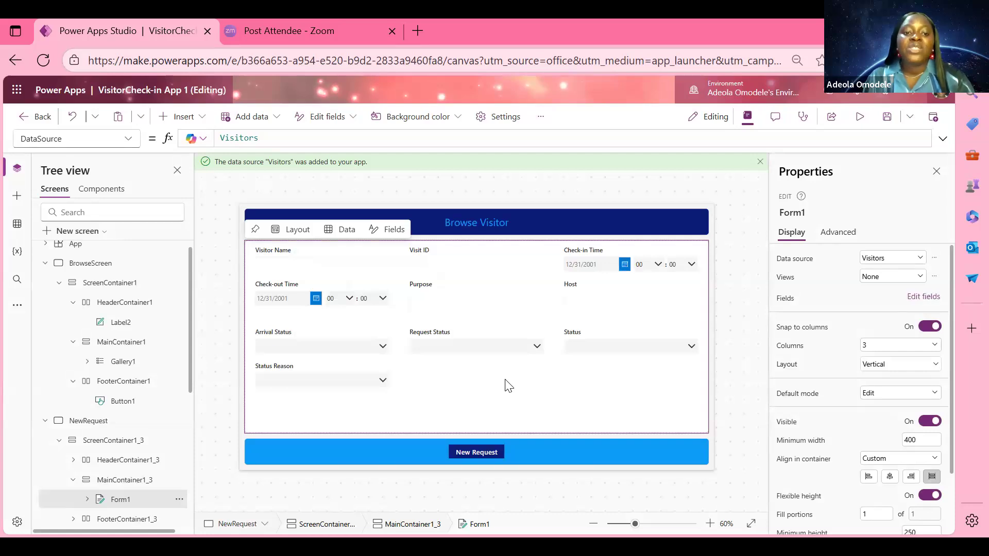
Delete the Visit ID, Request Status, Arrival Status, Status Reason and Status cards from the NewRequest form
click(460, 272)
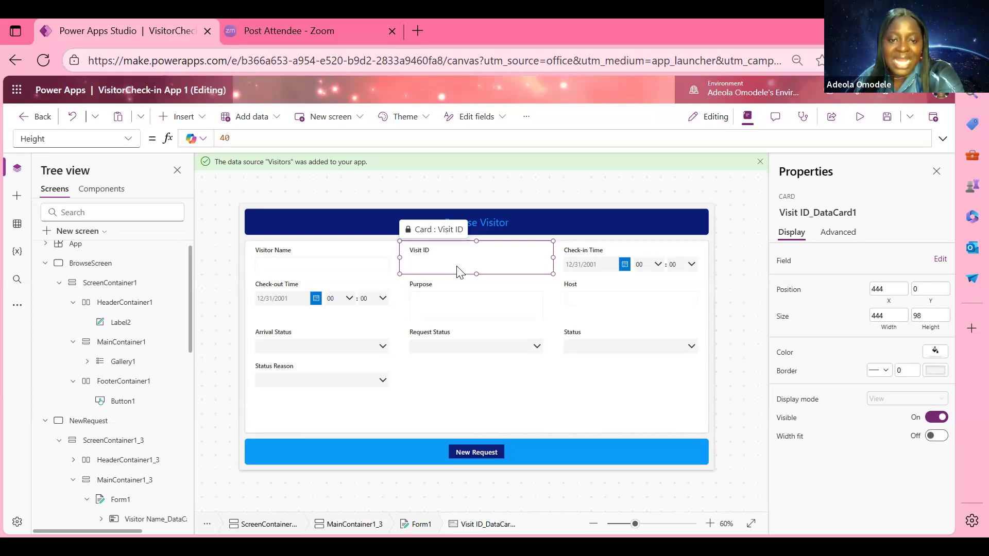
key(Delete)
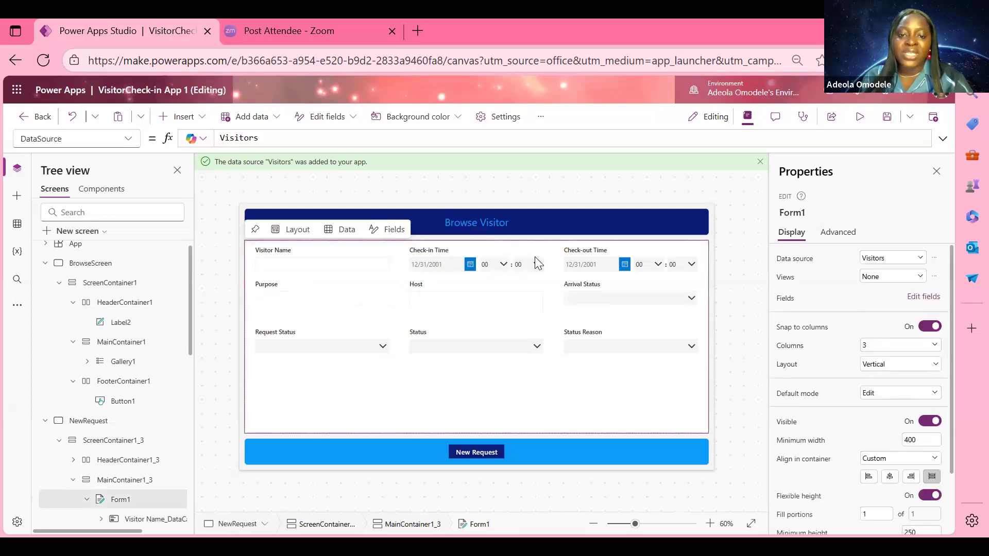
click(495, 250)
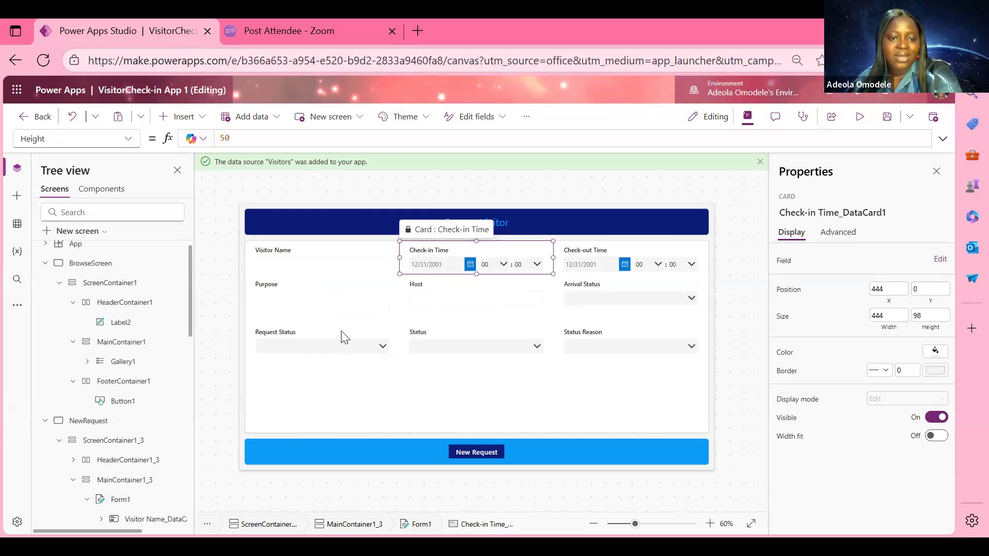
click(379, 346)
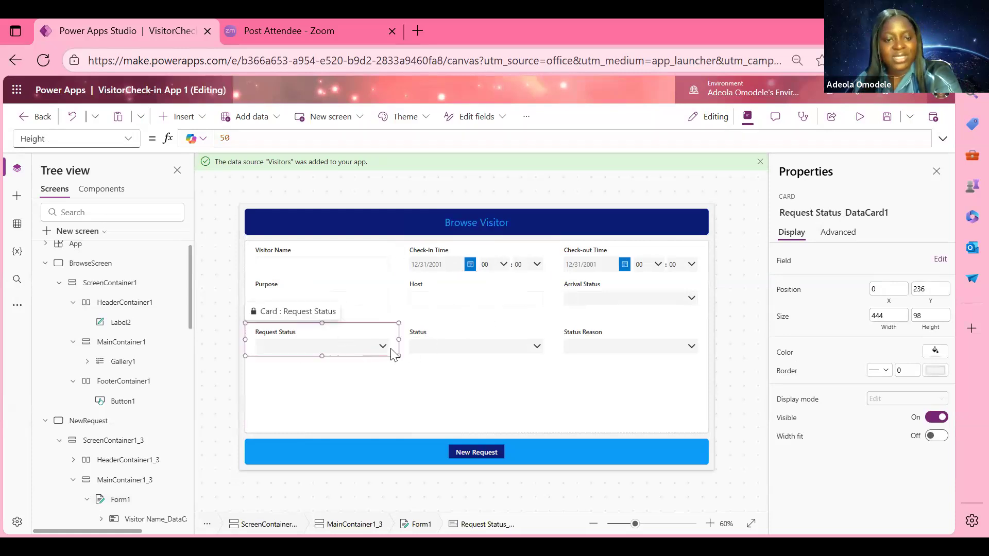
key(Delete)
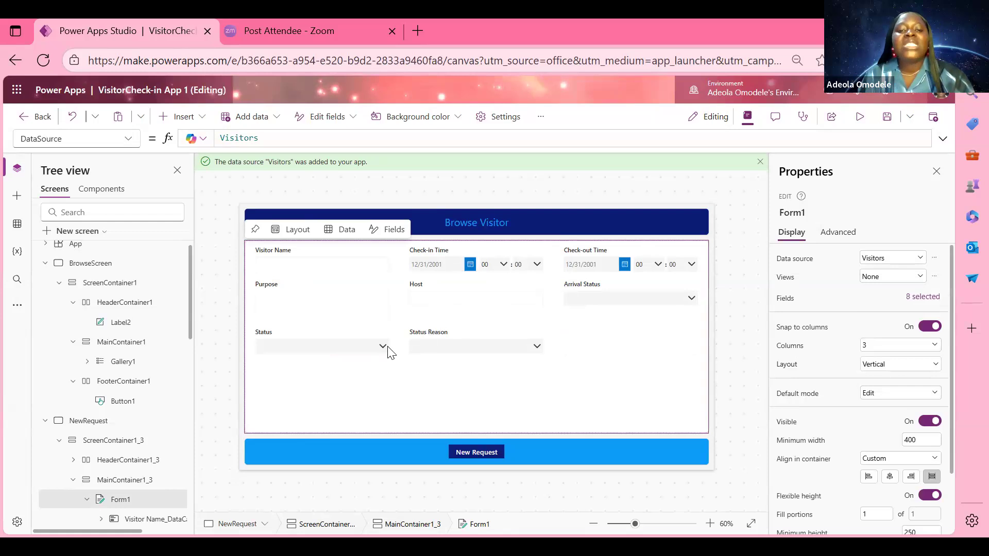
click(668, 297)
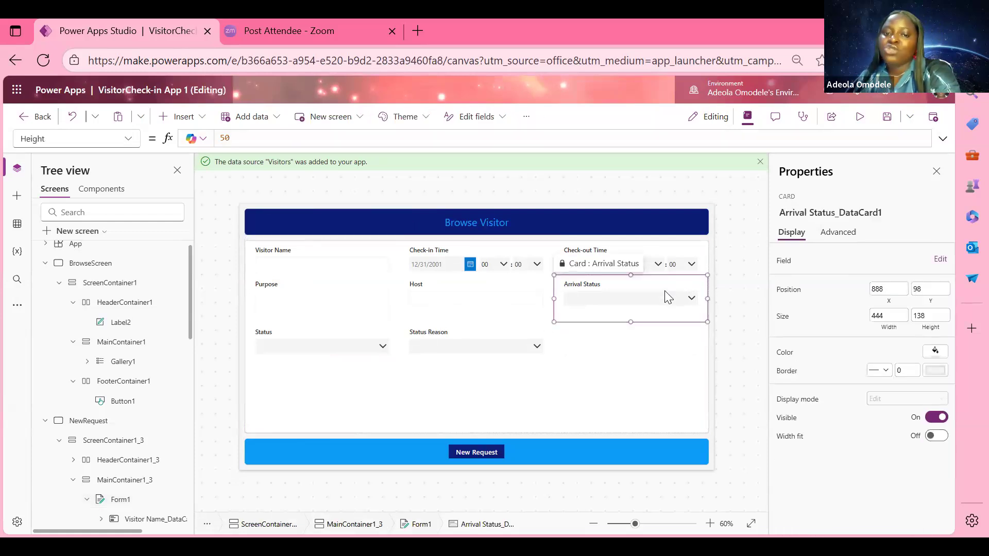
key(Delete)
click(339, 332)
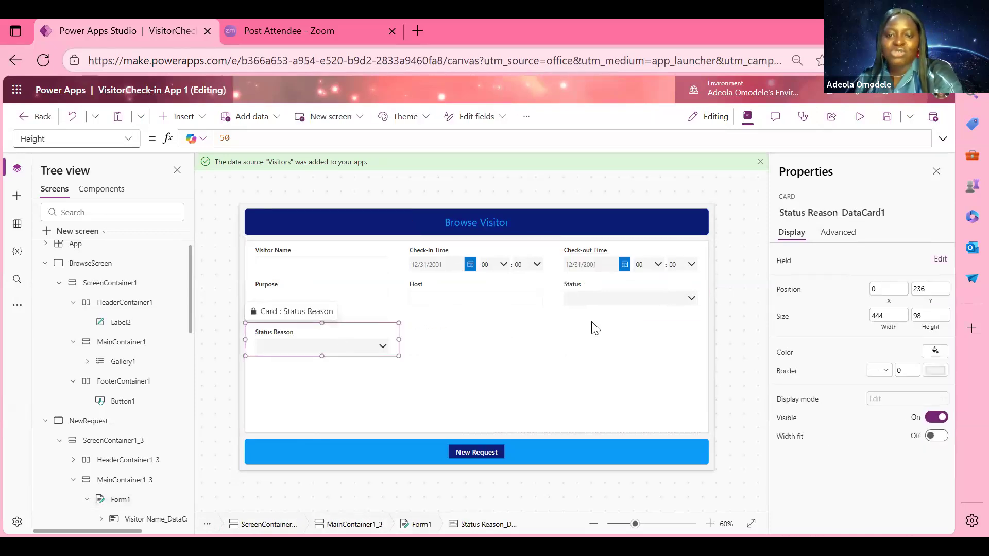
key(Delete)
click(621, 300)
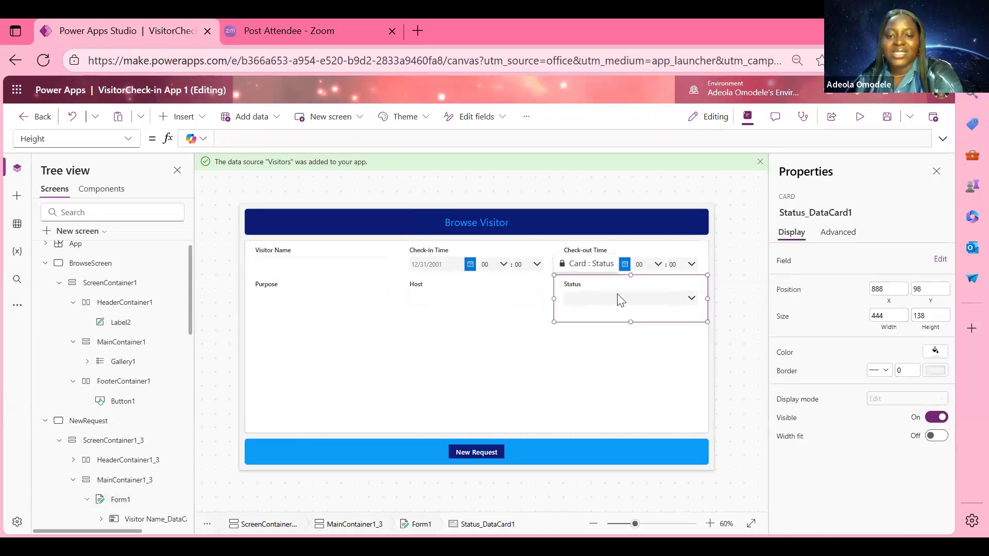
key(Delete)
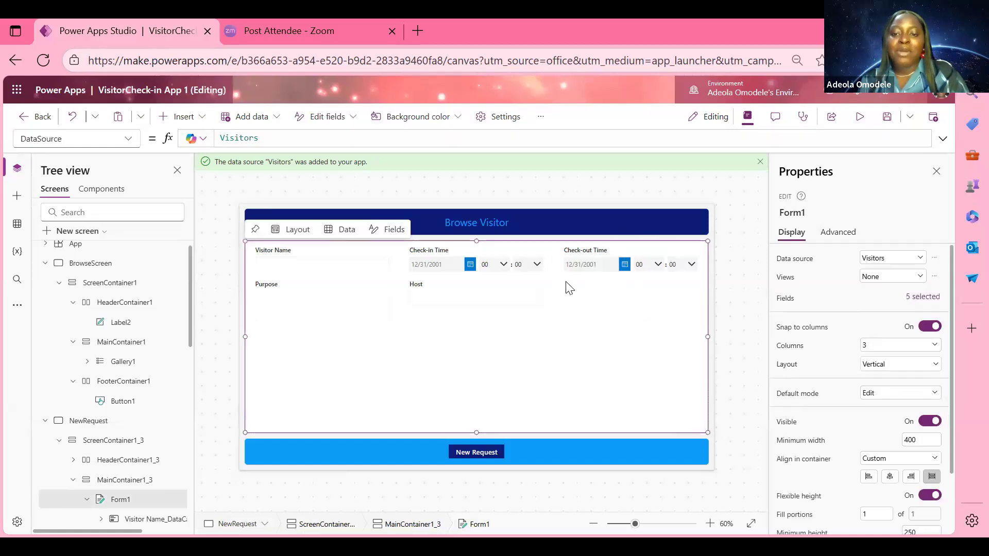
click(394, 229)
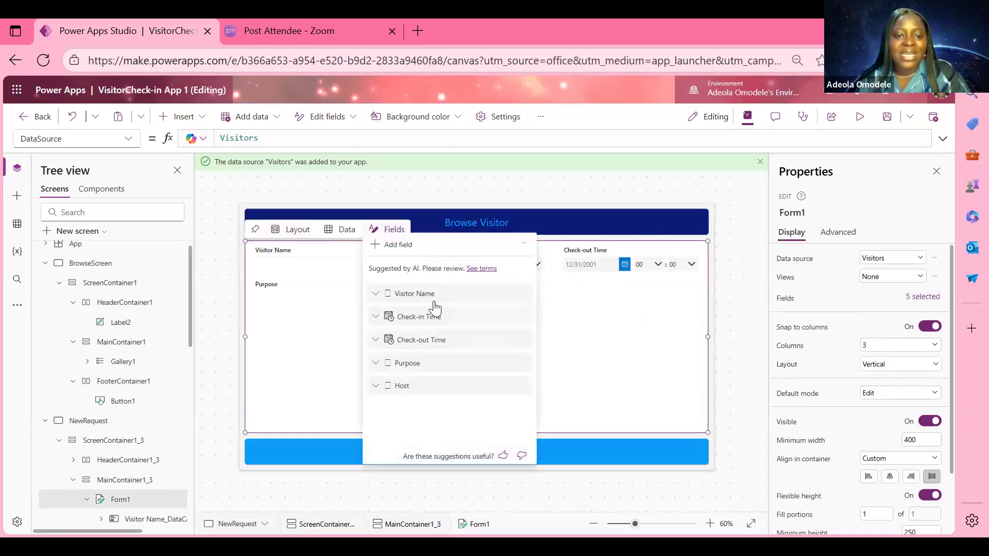
click(394, 257)
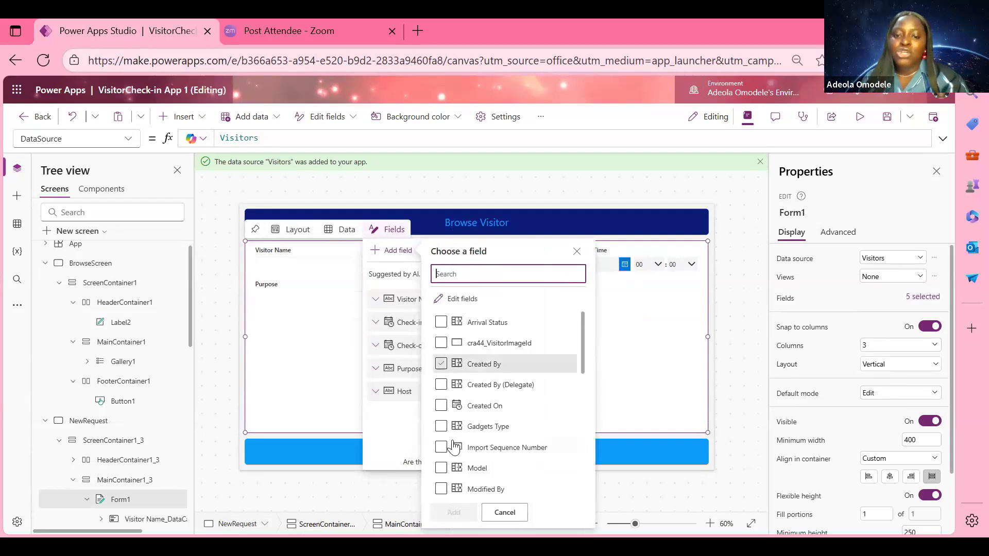
click(381, 233)
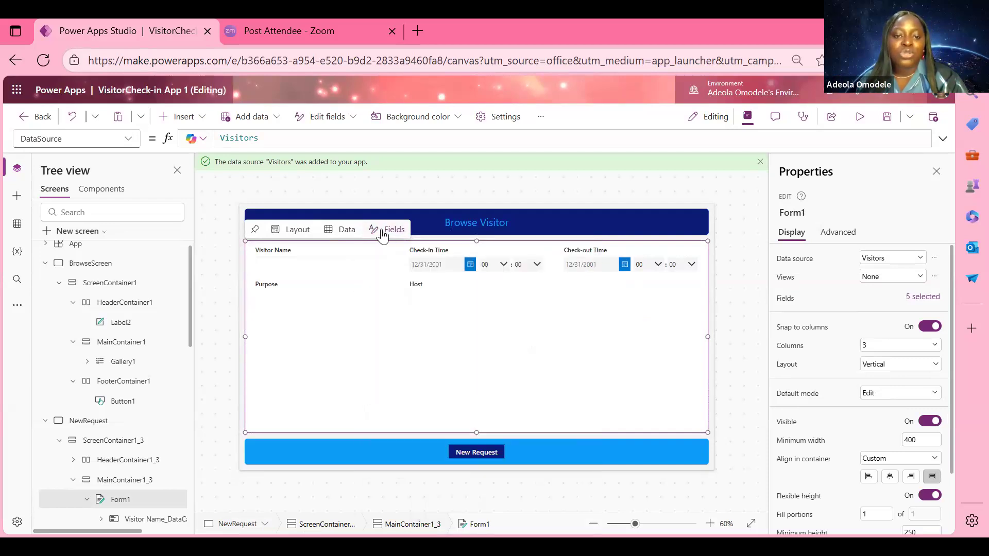
click(381, 232)
click(525, 250)
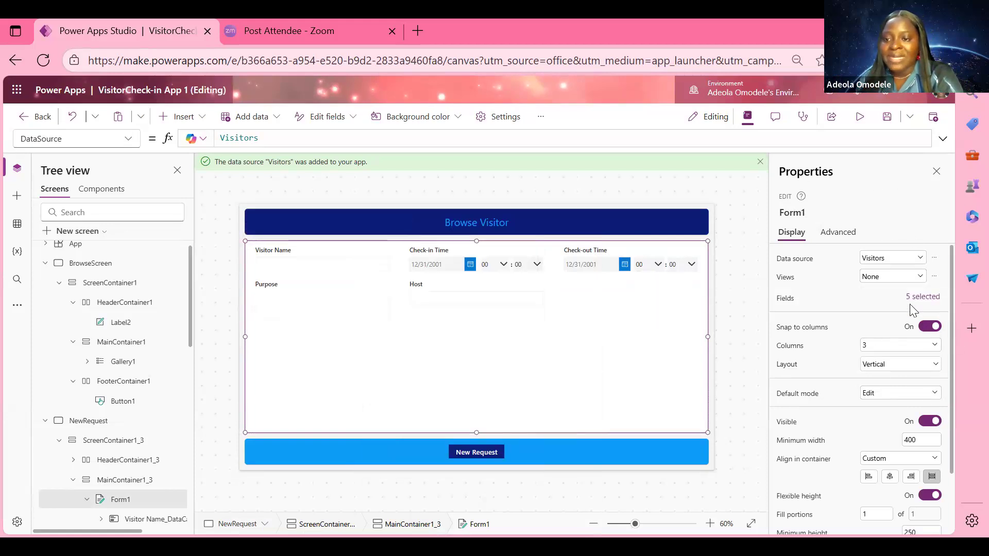
Add the Visitor Image field to the NewRequest form
click(920, 298)
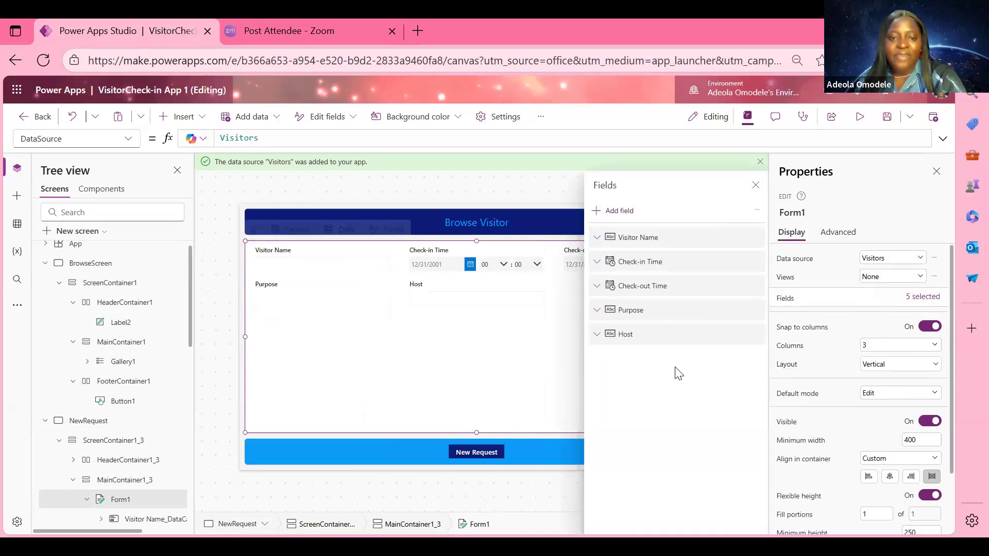
click(618, 213)
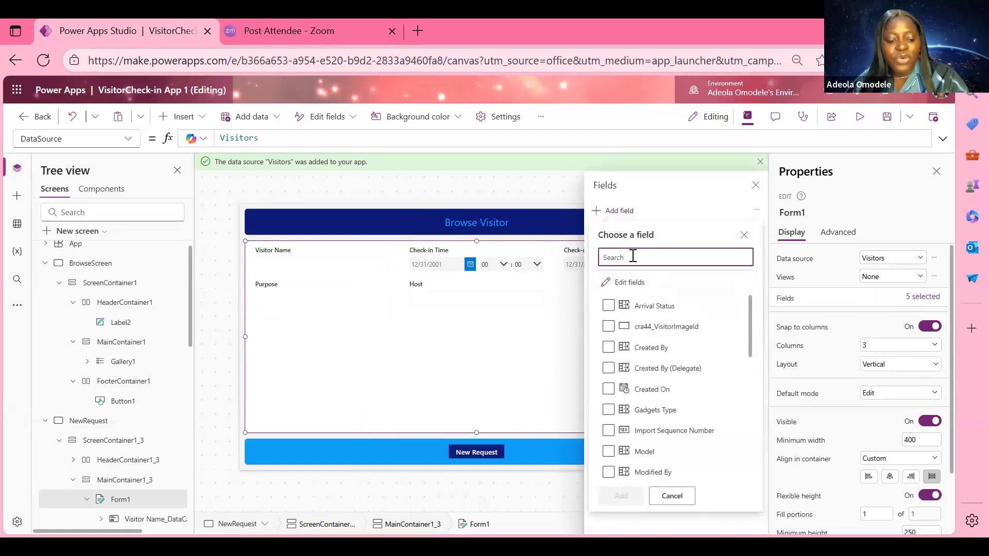
text(im)
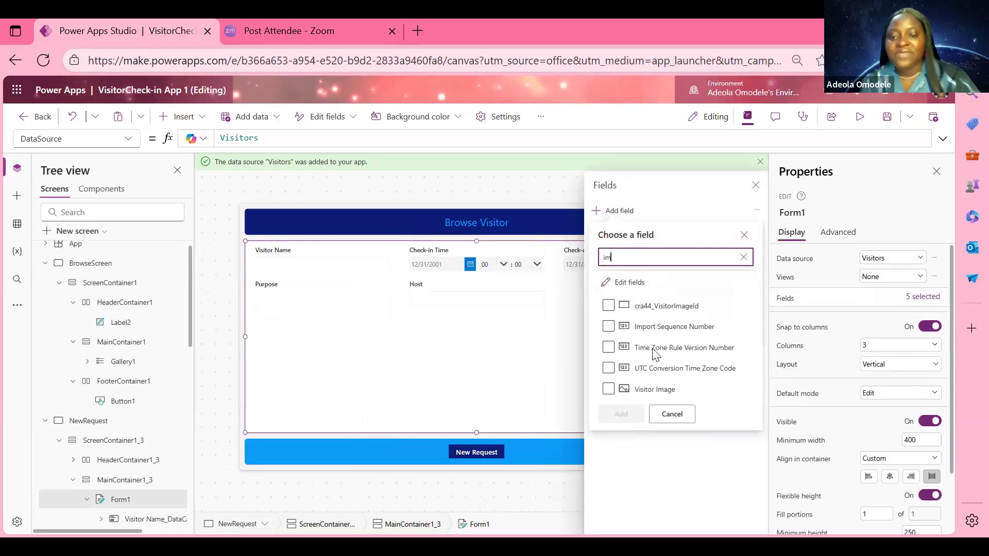
click(609, 390)
click(622, 414)
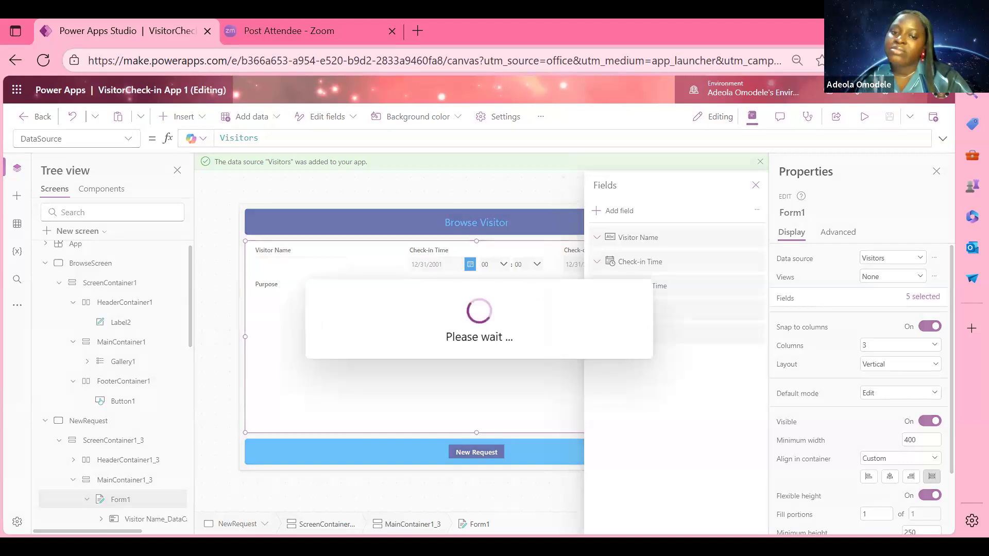
Add the Gadgets Type and Model fields to the NewRequest form
click(609, 216)
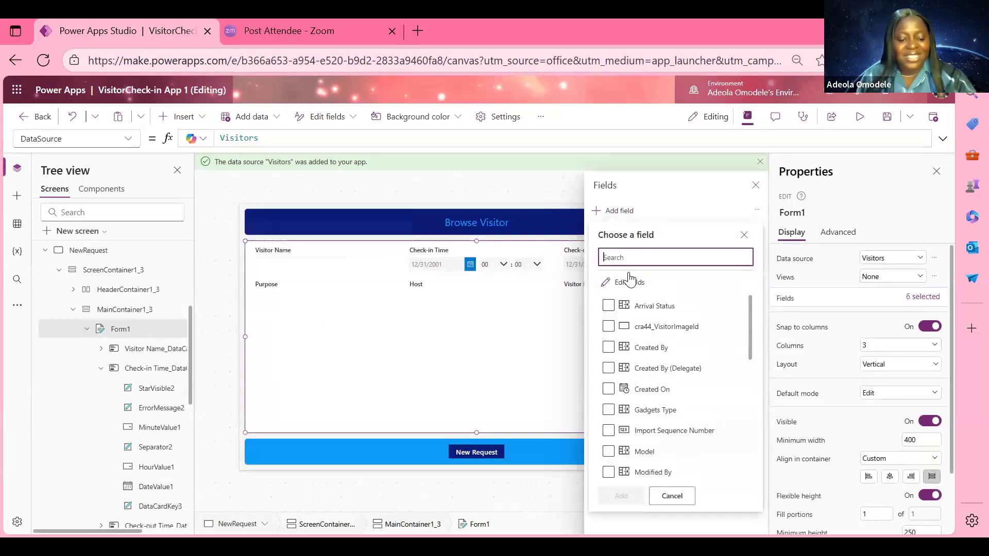
text(ga)
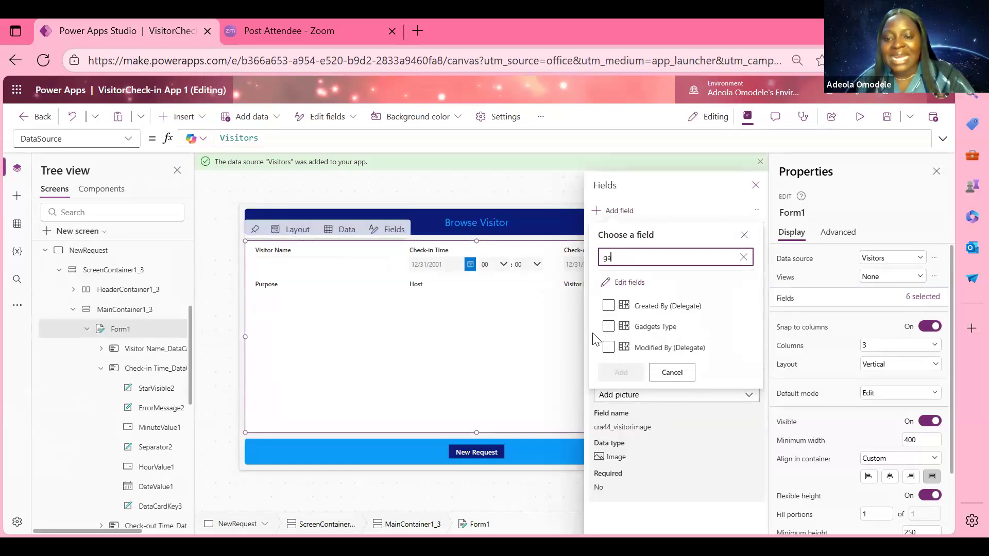
click(619, 332)
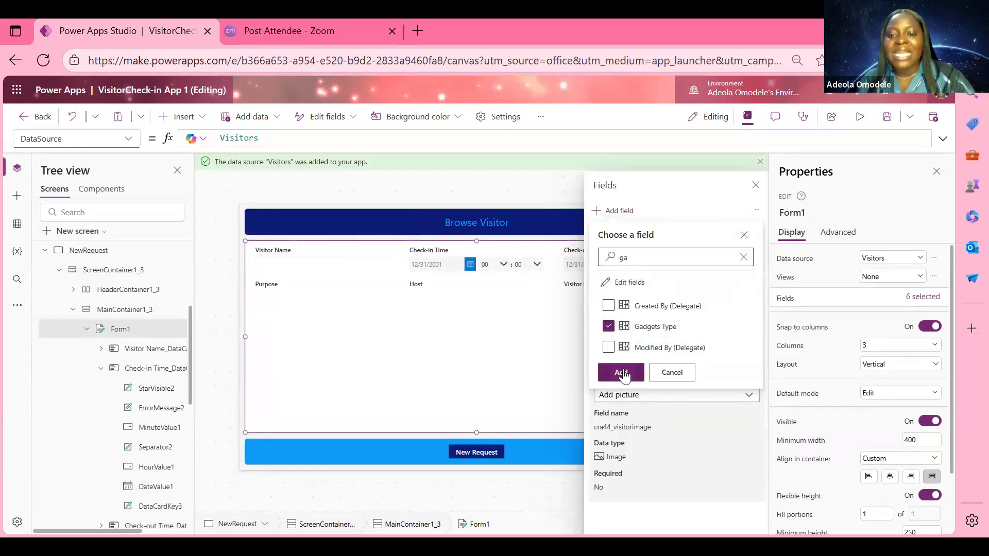
click(621, 373)
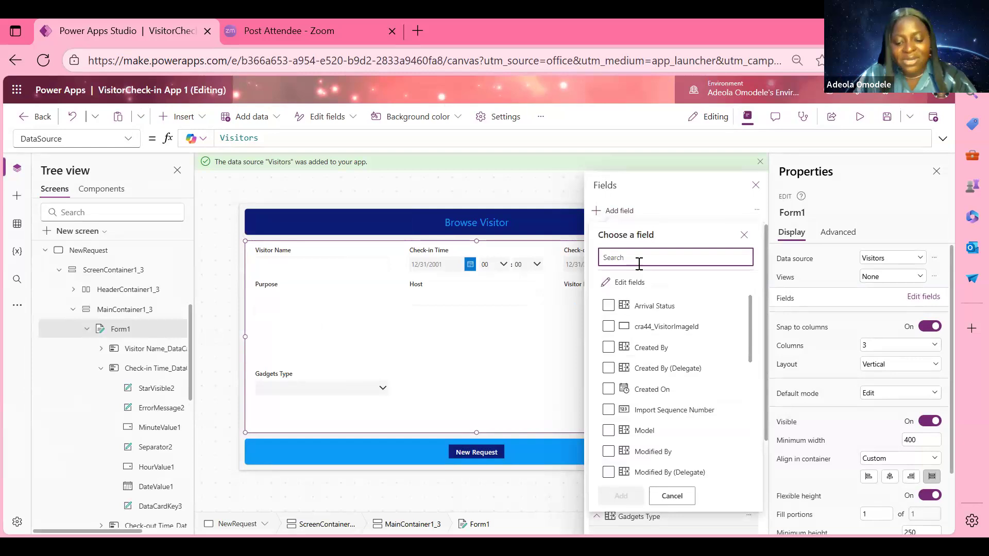
text(mod)
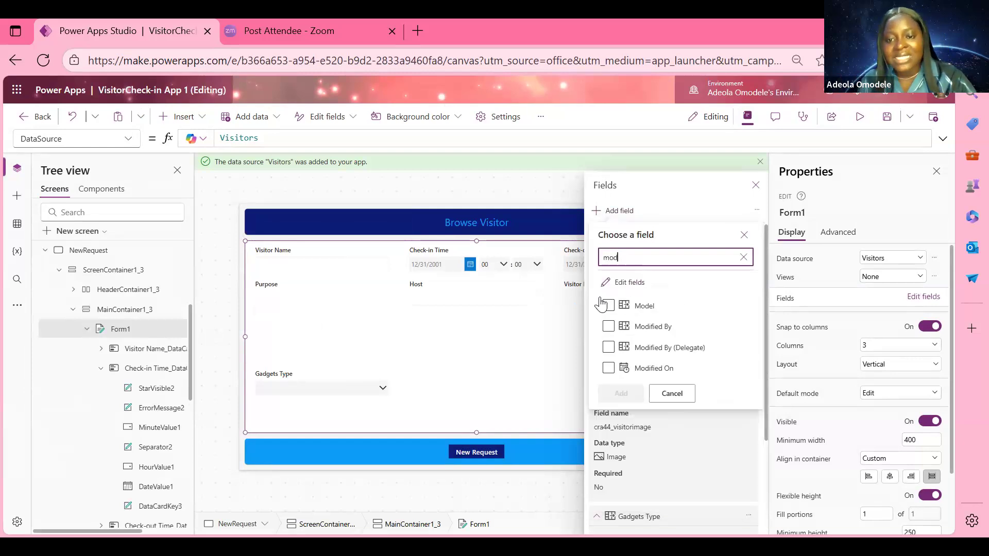
click(608, 305)
click(622, 393)
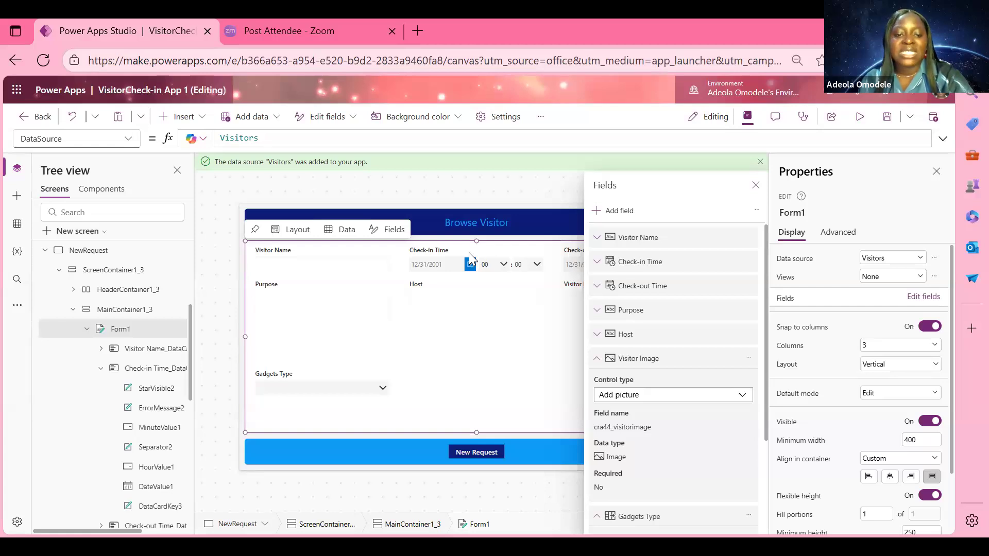
Delete the Check-in Time and Check-out Time cards from the NewRequest form and save the app
click(489, 379)
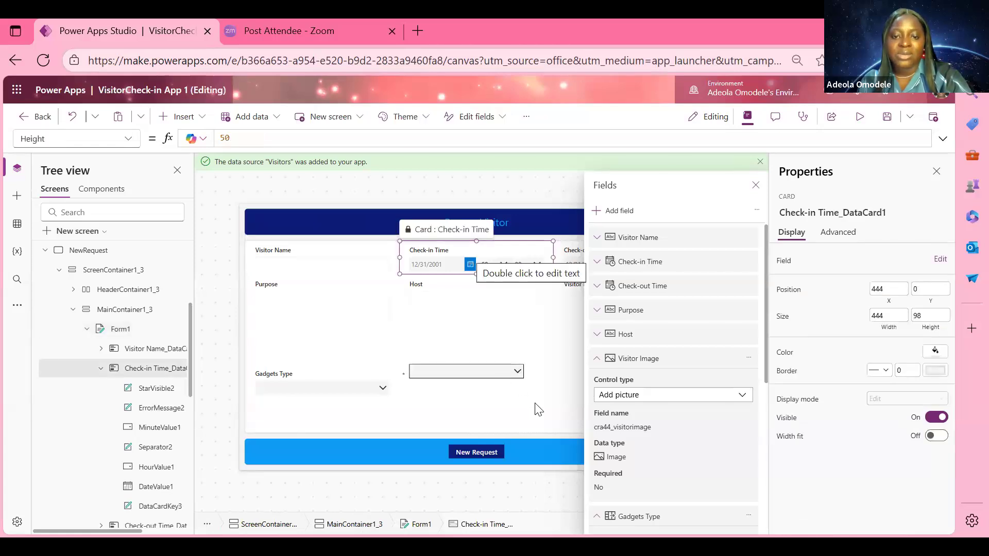
click(470, 250)
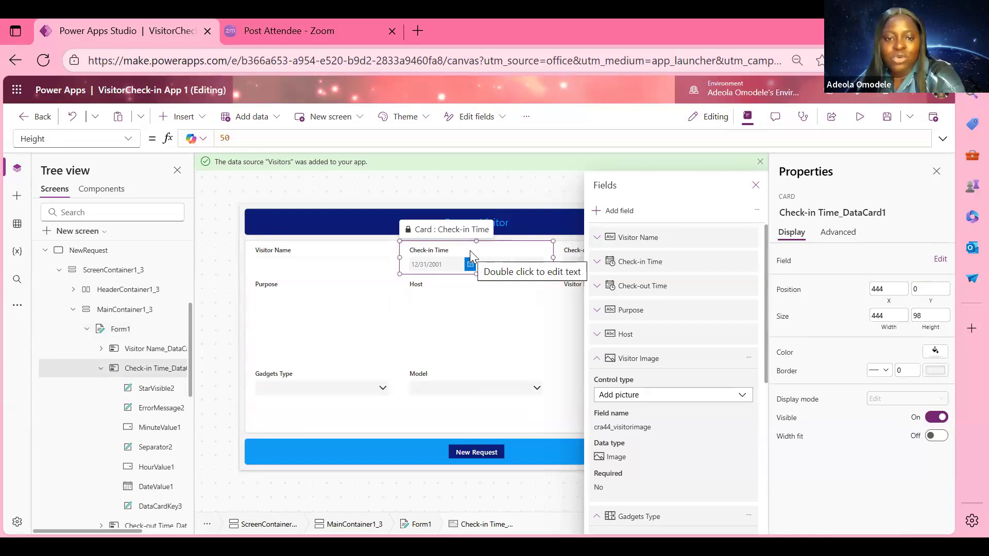
key(Delete)
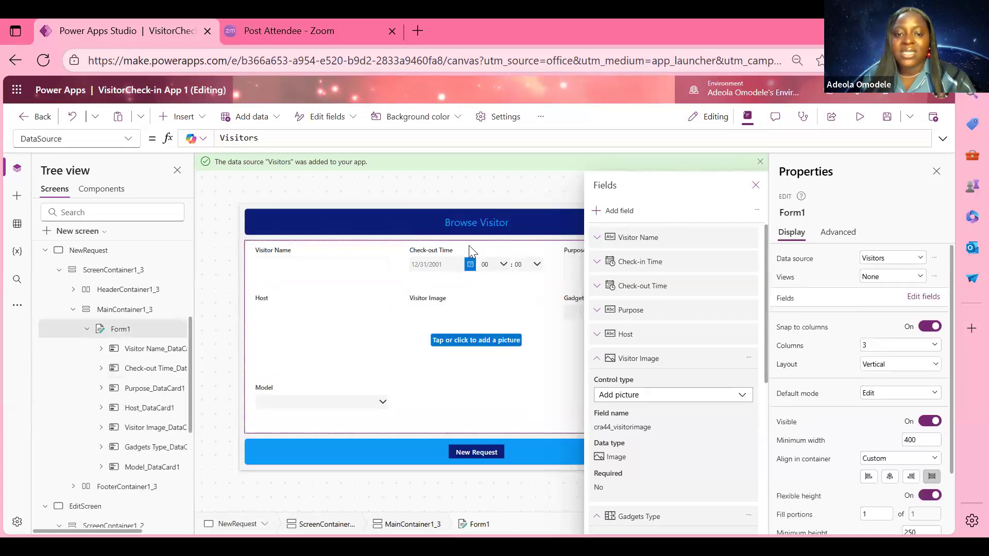
click(470, 253)
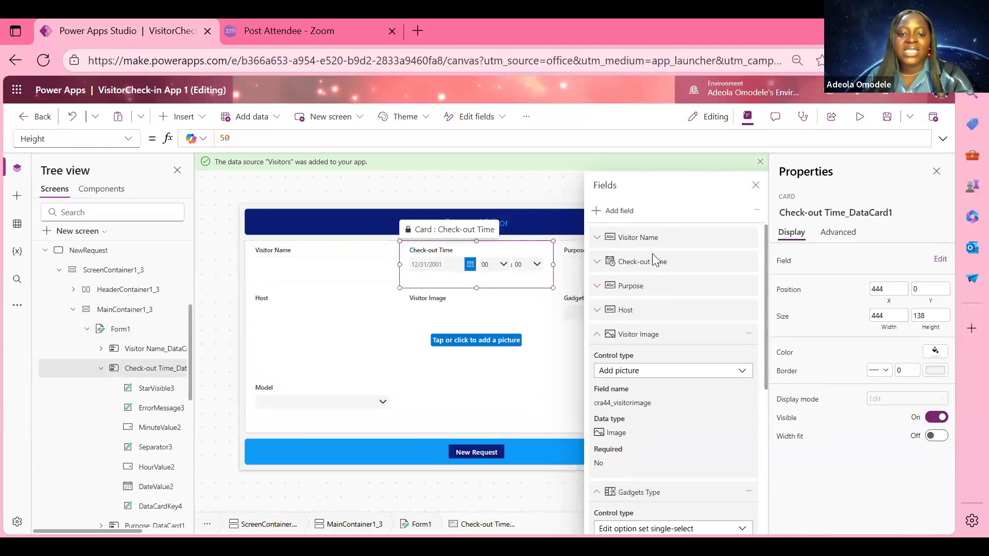
key(Delete)
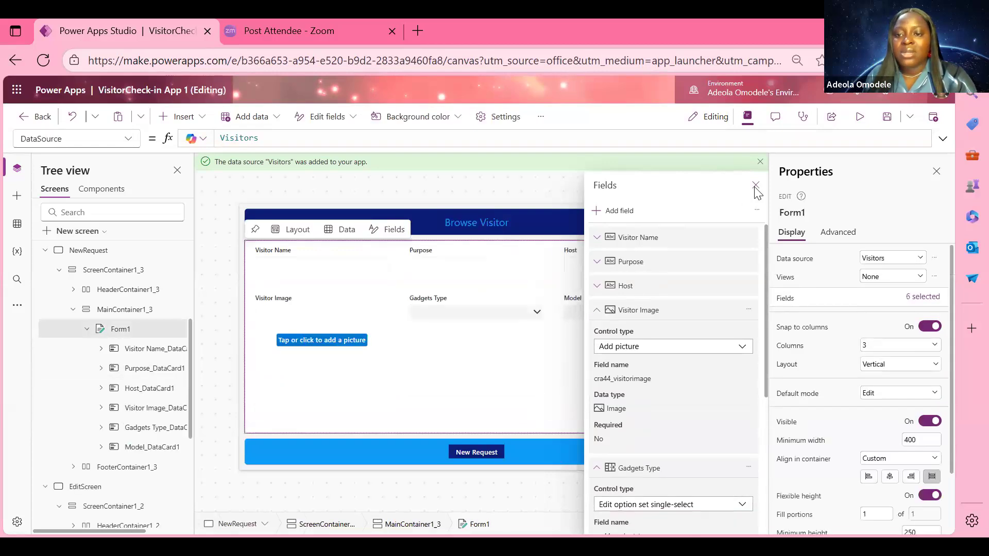
click(756, 187)
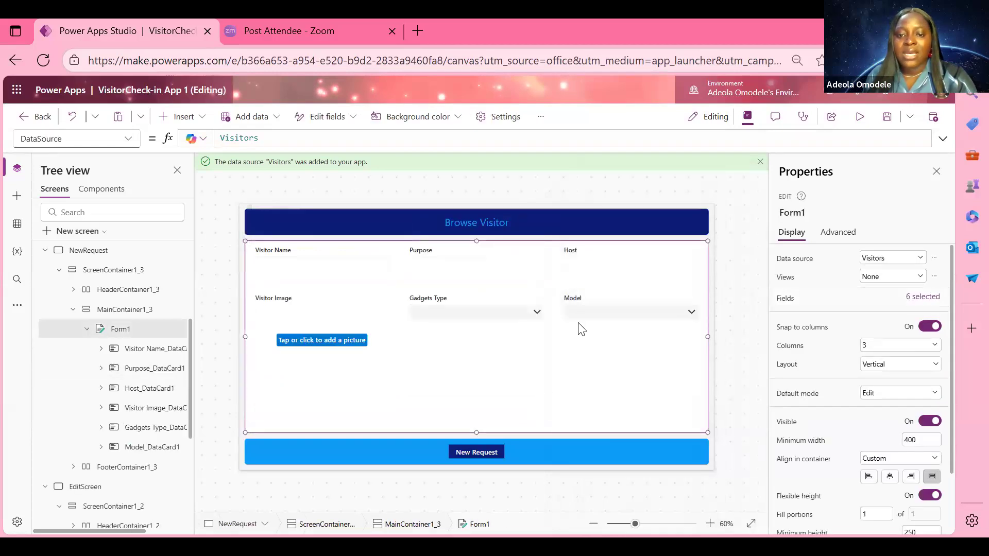
click(887, 119)
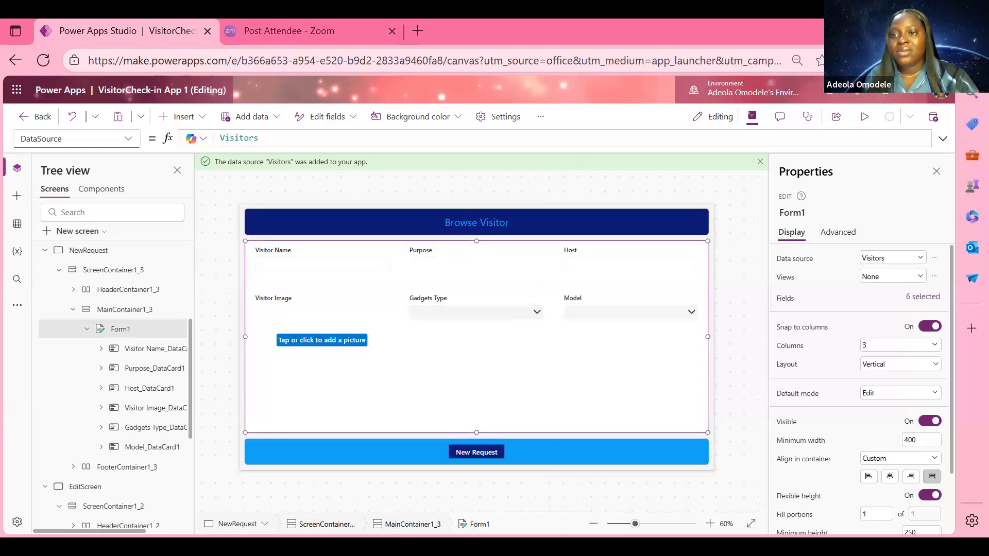
Change the text of the NewRequest screen's footer button to Send
click(479, 452)
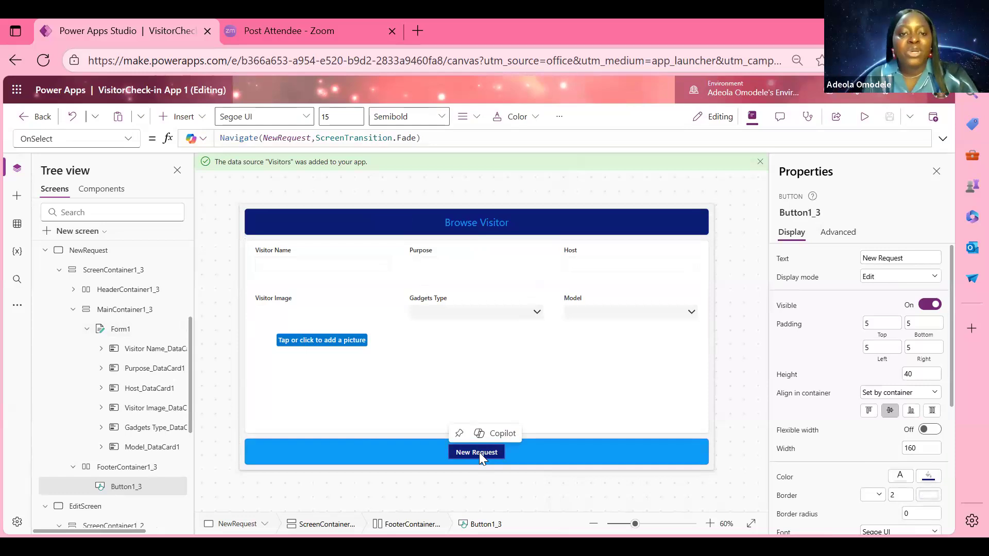
triple_click(882, 258)
text(Send)
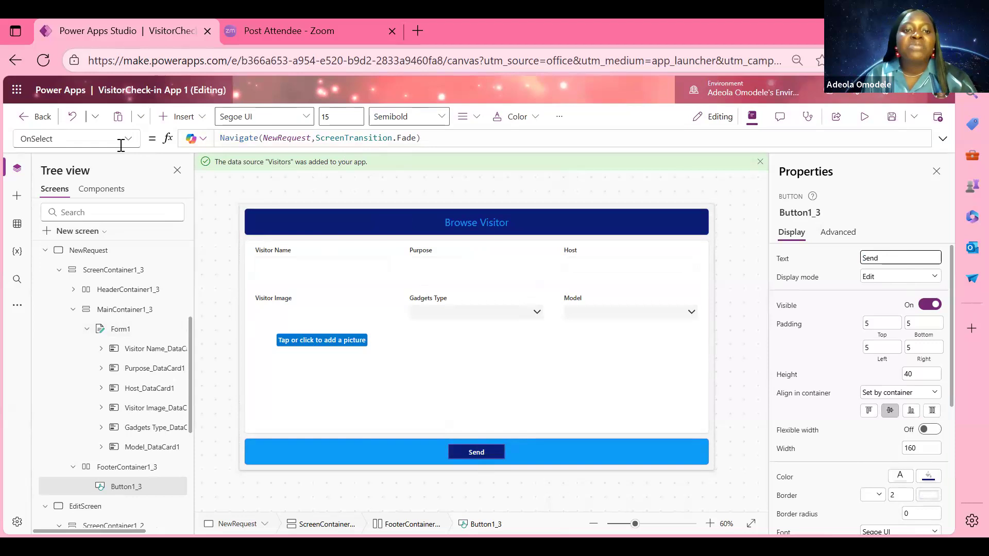
Replace the Send button's OnSelect formula on the NewRequest screen with SubmitForm(Form1)
triple_click(397, 139)
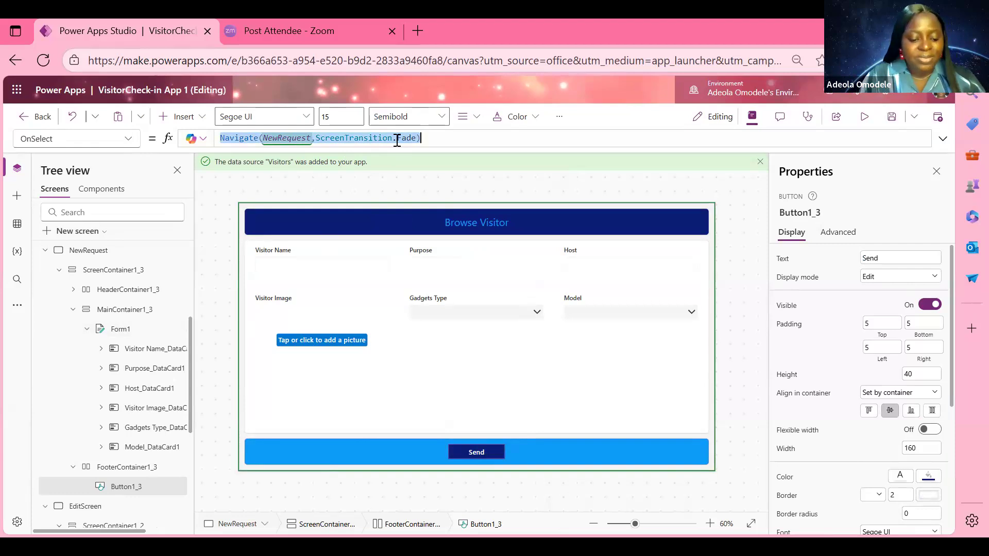
text(Sub)
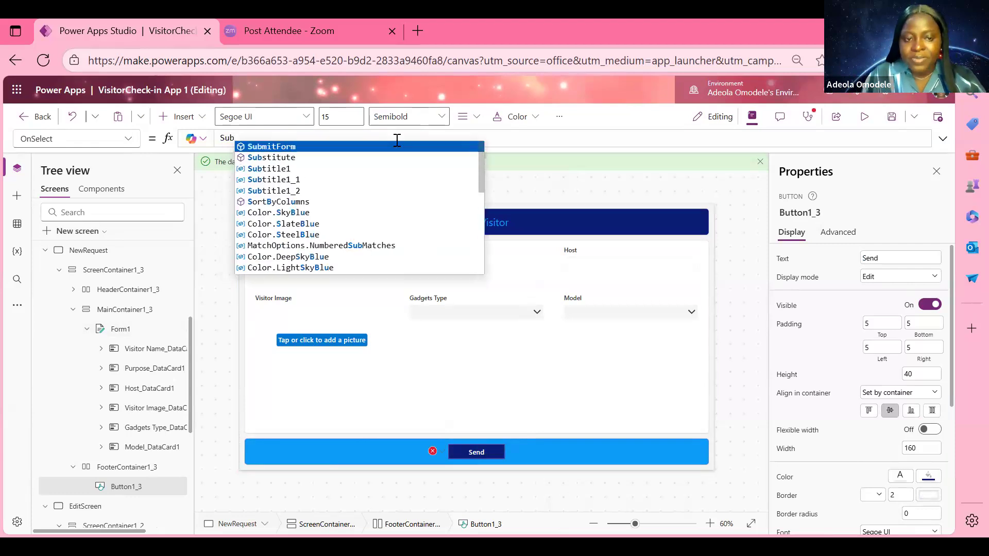
key(Tab)
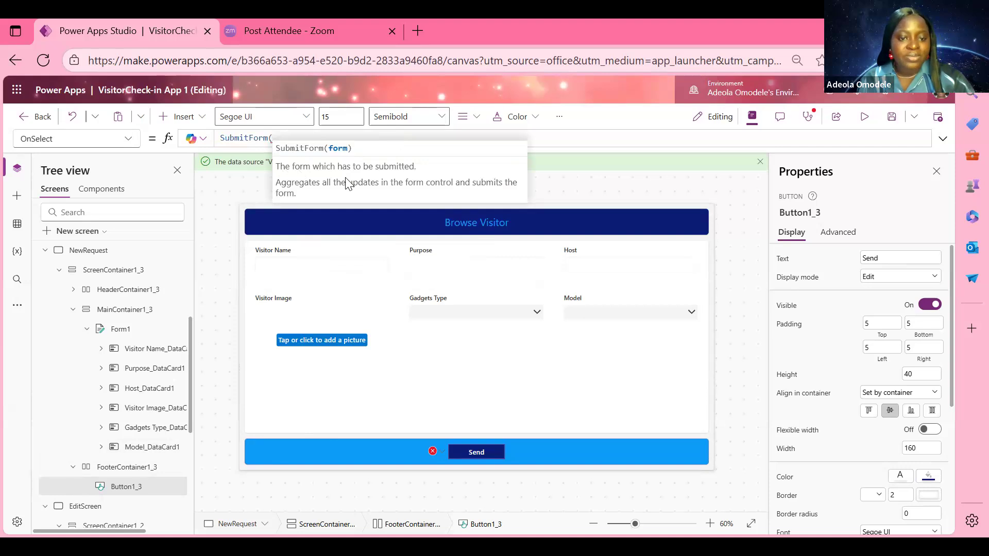
text(F)
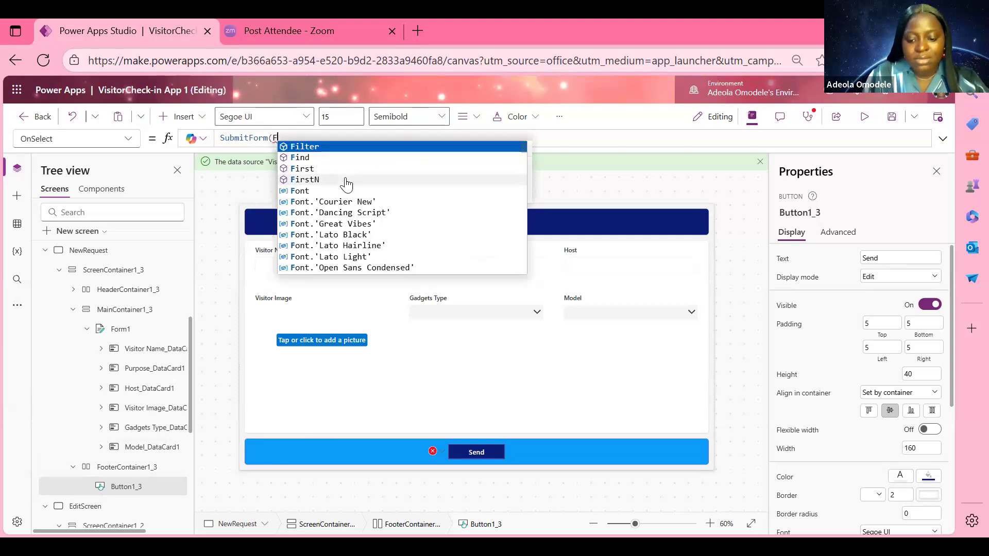
text(o)
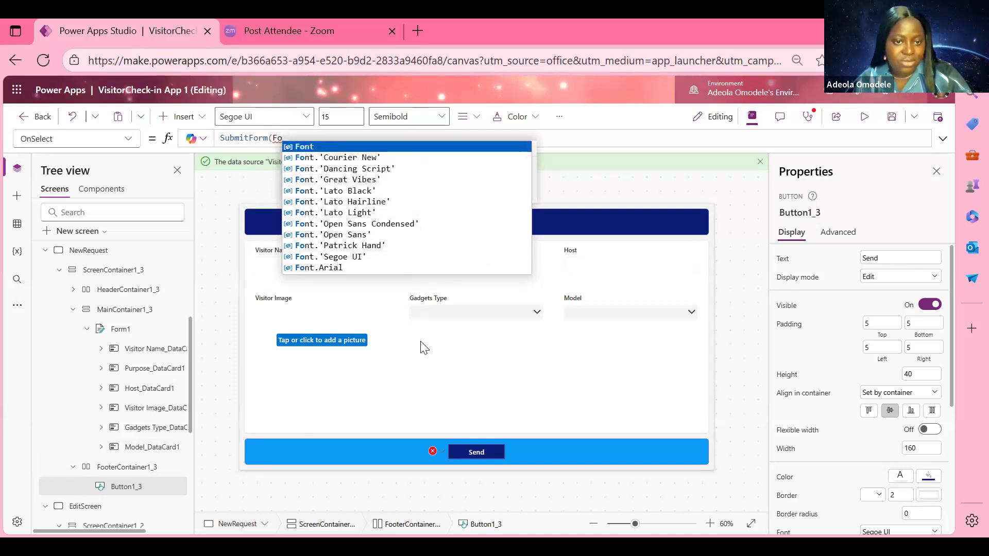
text(r)
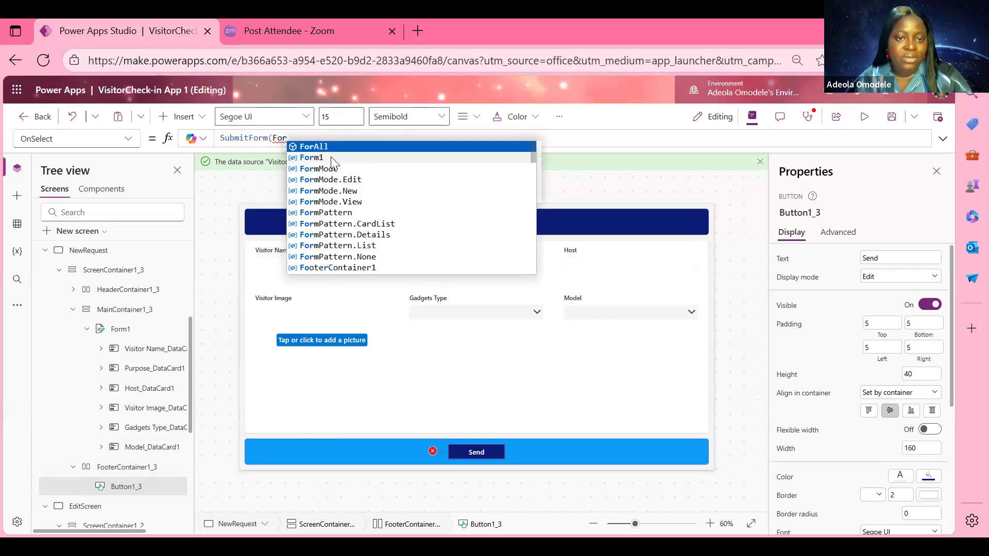
click(331, 157)
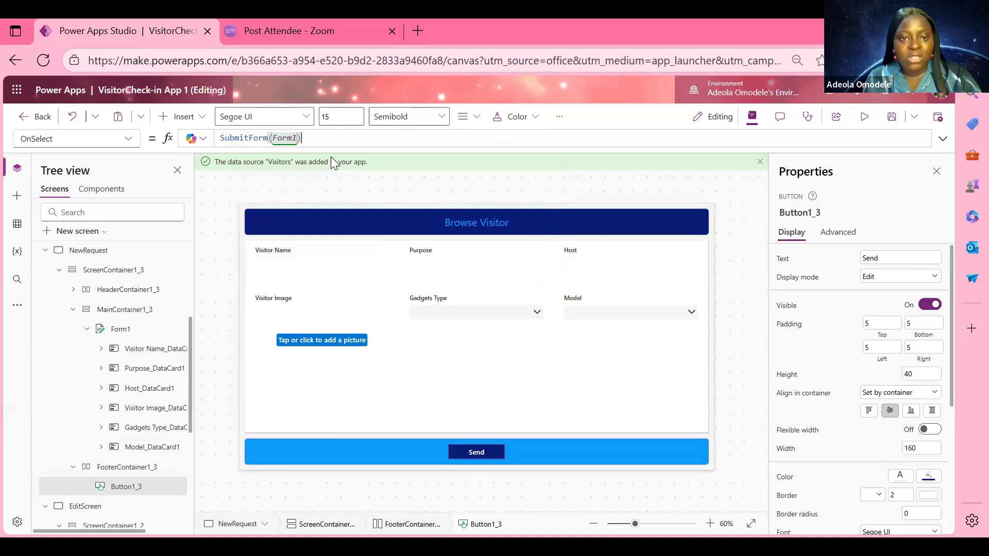
Append ResetForm(Form1) on a new line after SubmitForm(Form1); in the Send button's OnSelect formula
text(;)
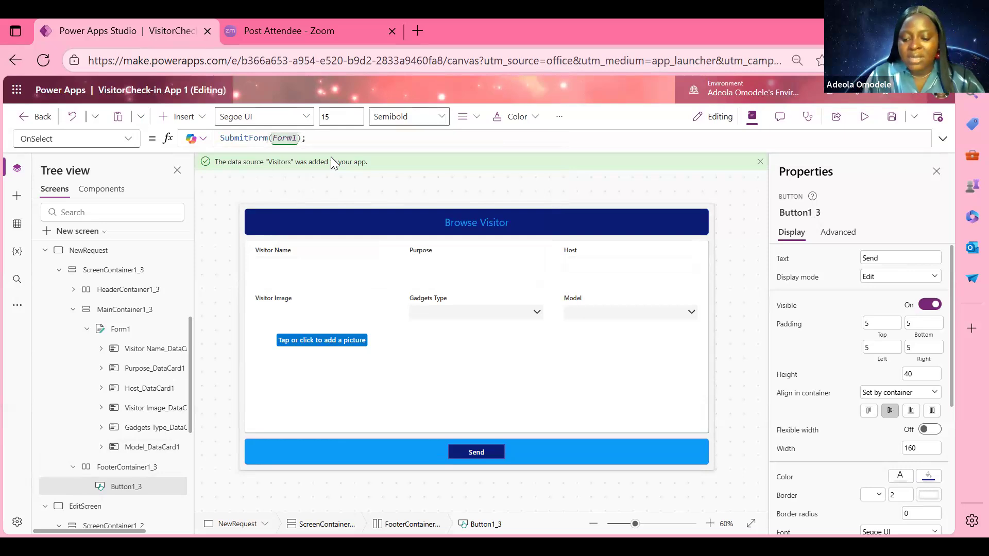
key(shift+Return)
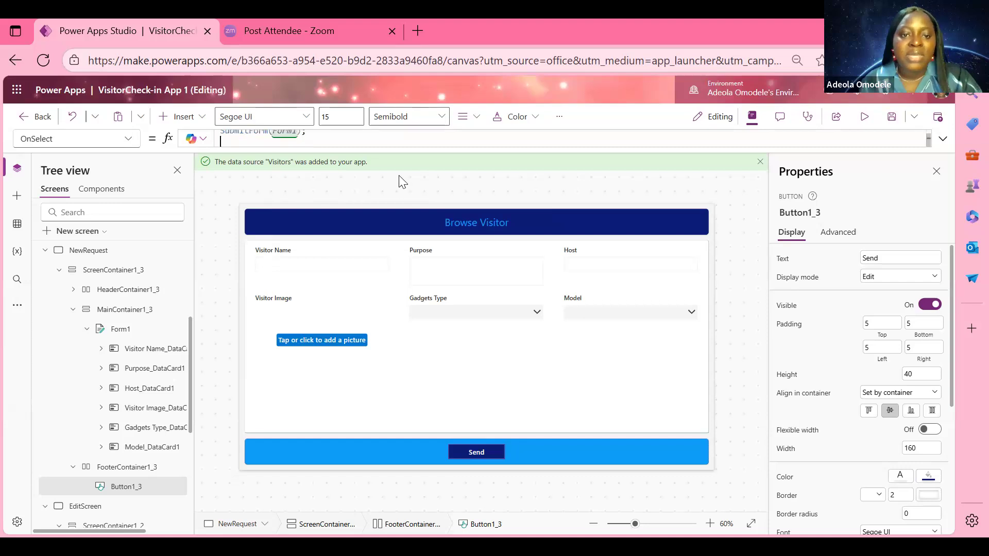
drag(403, 150, 398, 214)
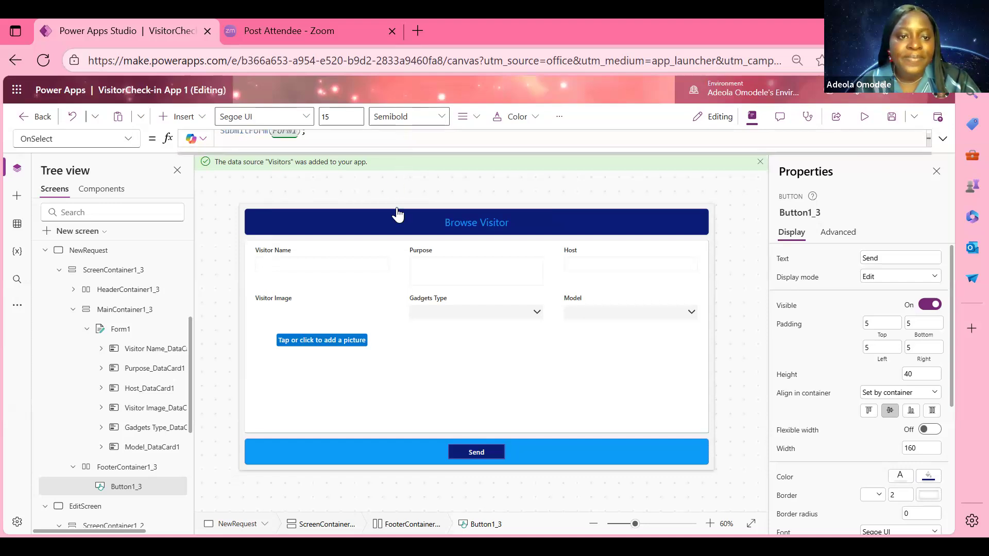
text(Reseft)
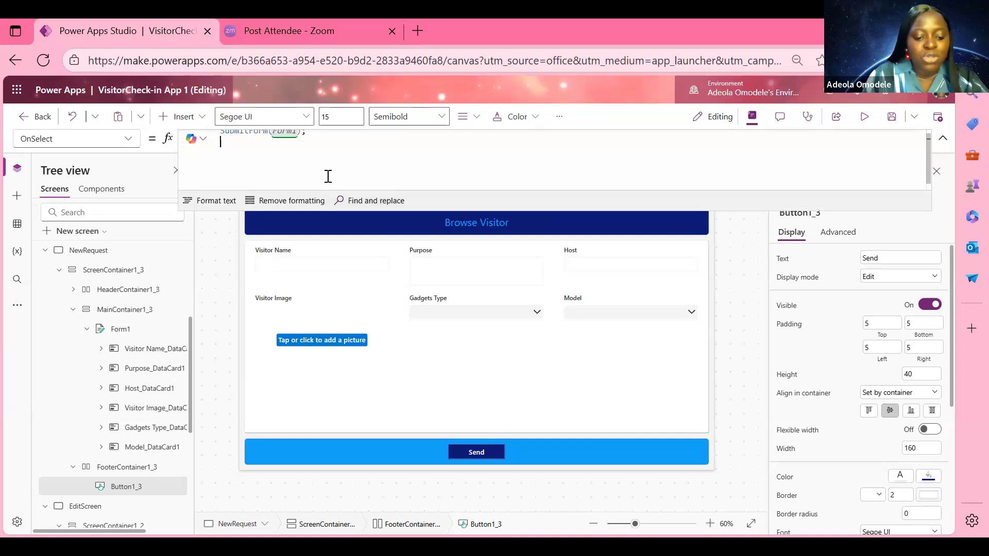
key(Tab)
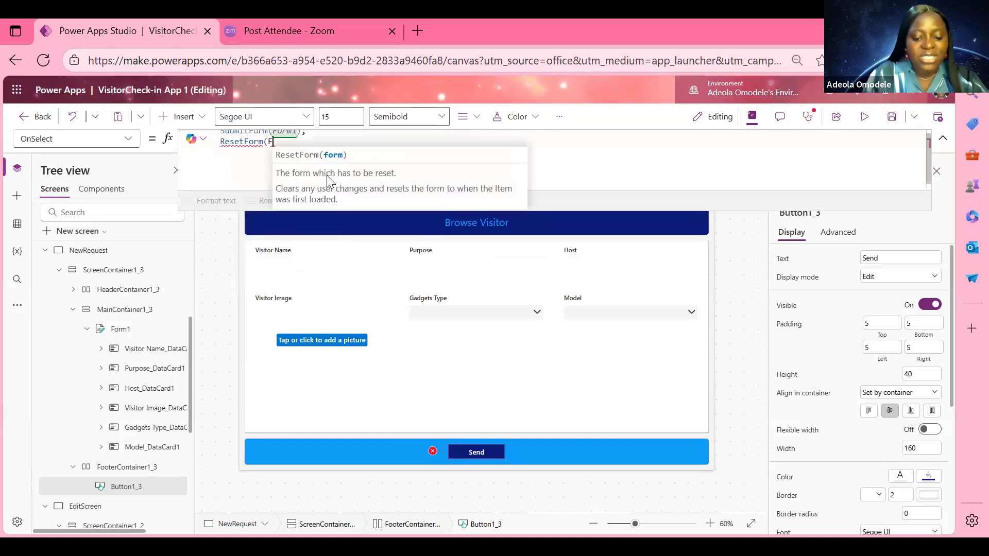
text(Form)
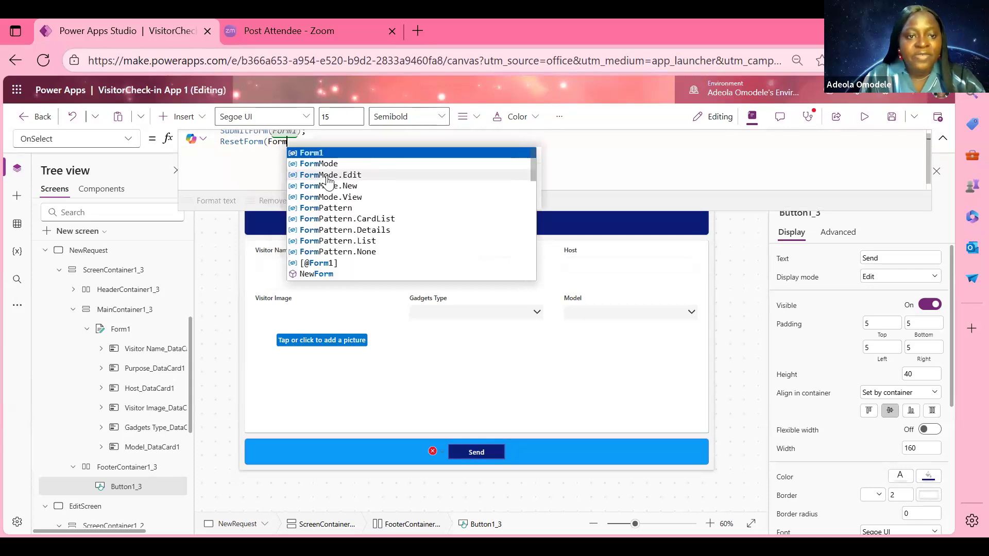
key(Tab)
text())
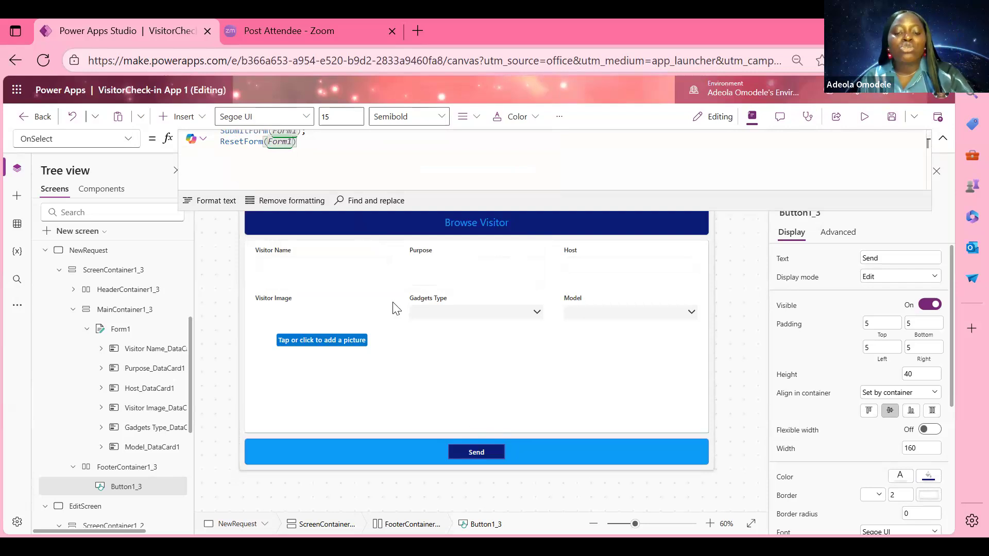
Open Power Apps in a separate browser tab and return to the app being edited
click(17, 90)
click(205, 277)
click(180, 35)
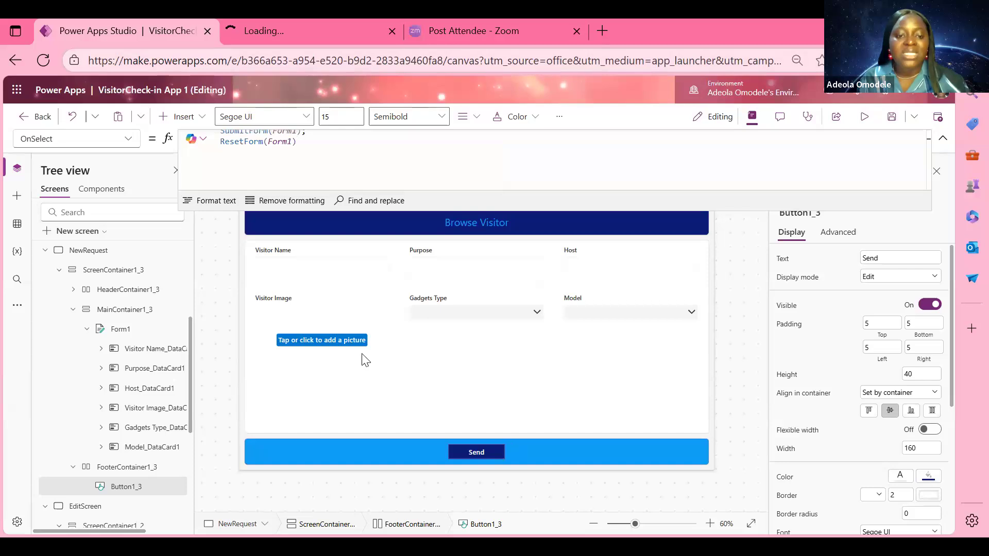
Delete the visitor gallery from the main container of EditScreen
click(129, 429)
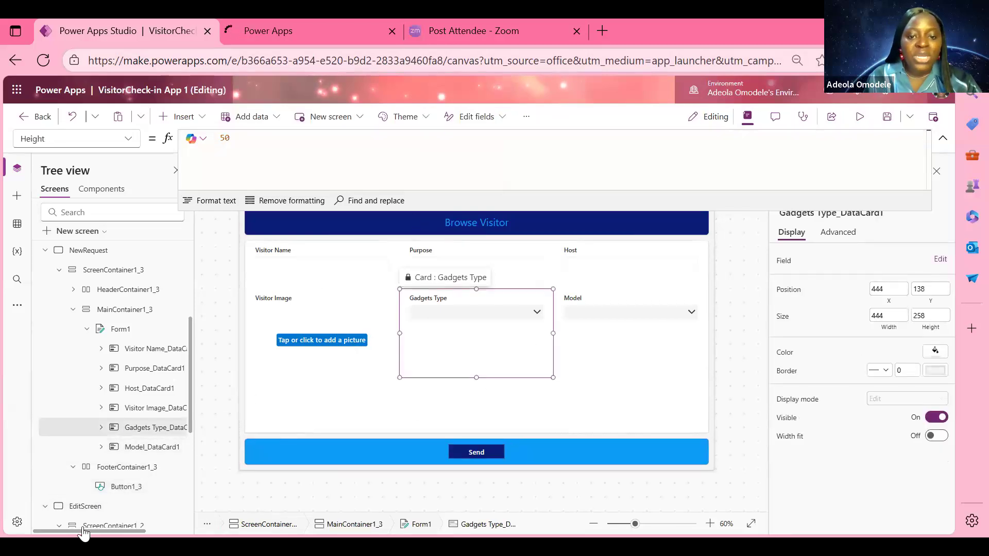
click(111, 507)
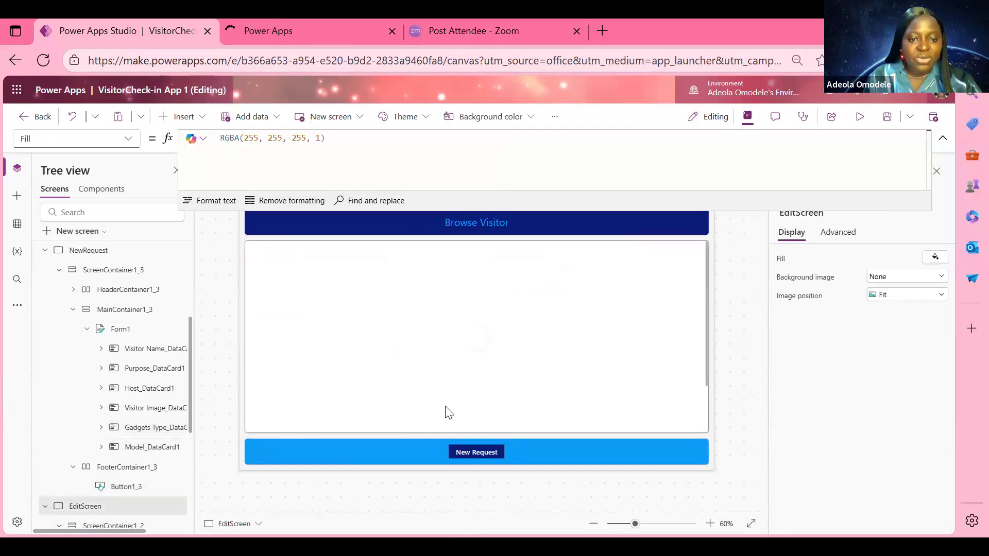
click(507, 370)
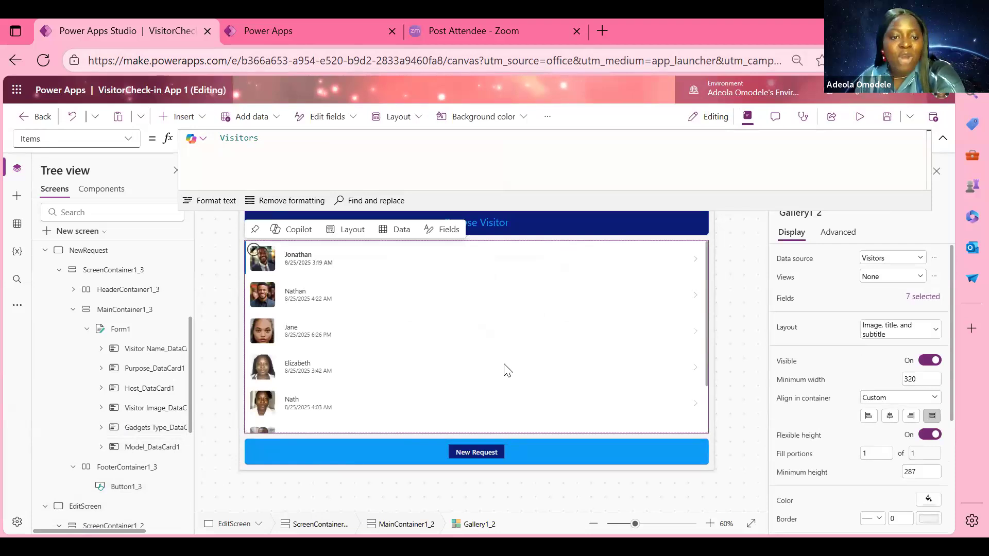
key(Delete)
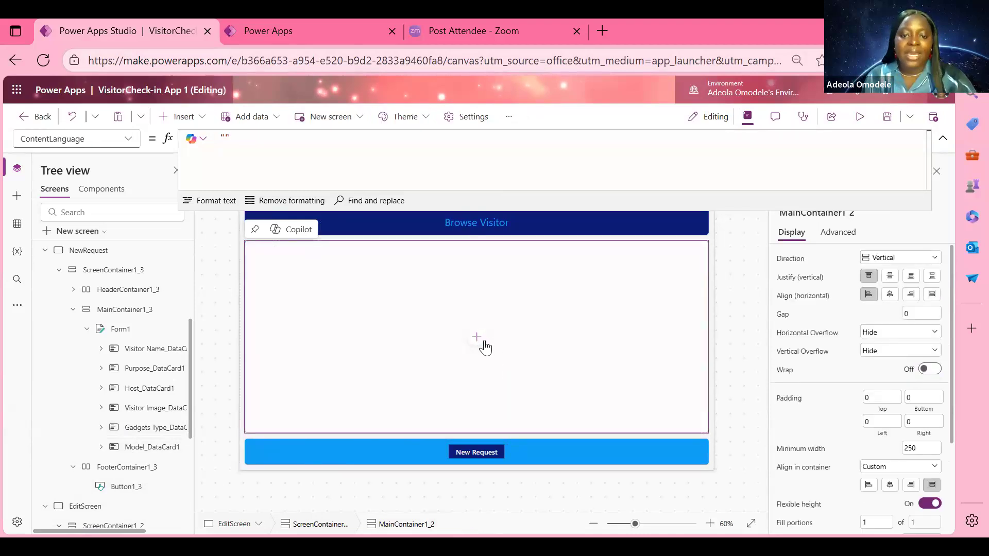
Insert an Edit form in EditScreen's main container with Visitors as its data source, waiting out any page freeze
click(478, 338)
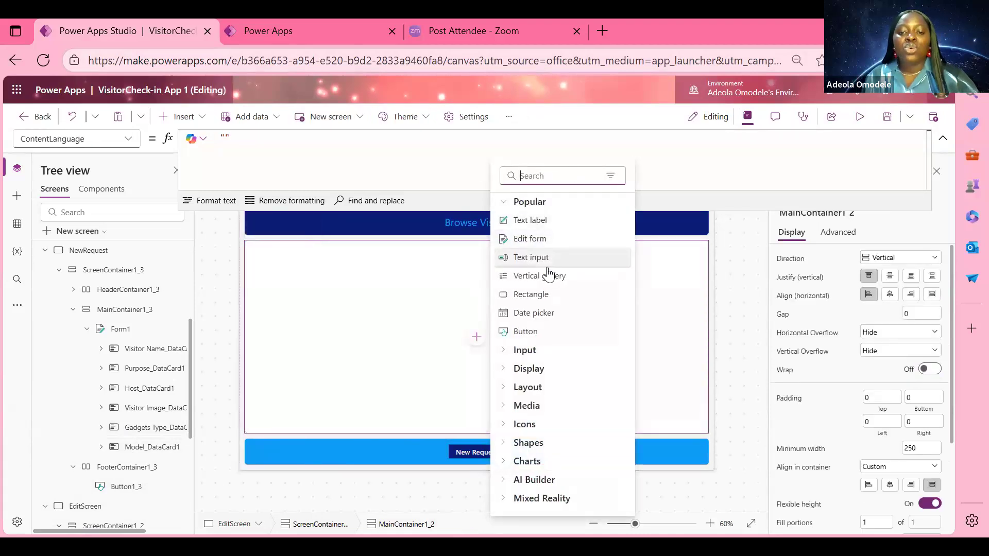
click(545, 177)
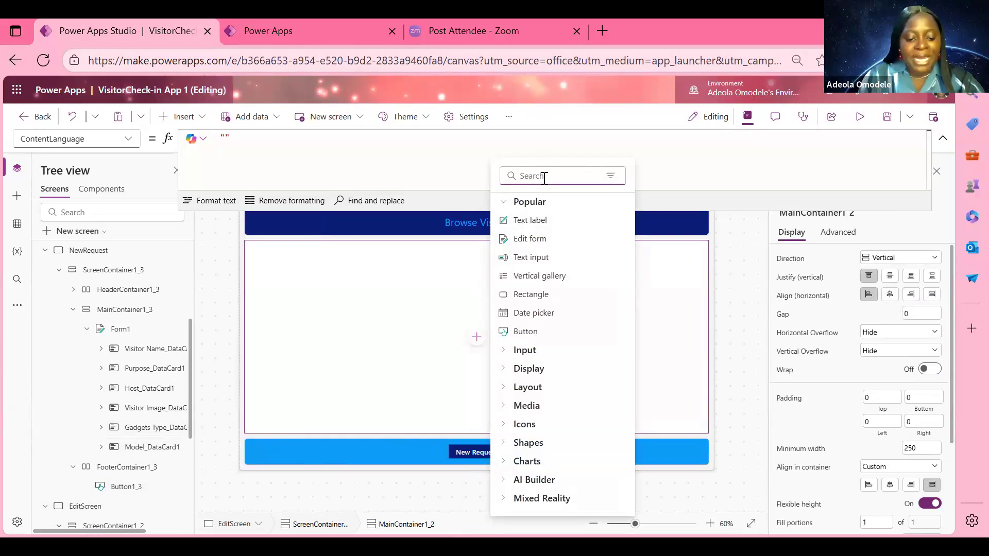
text(E)
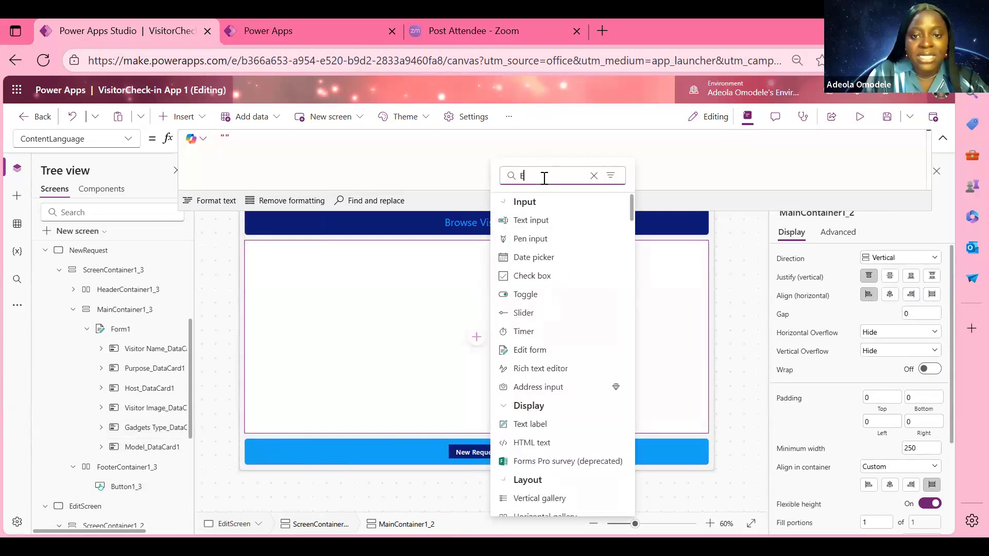
text(di)
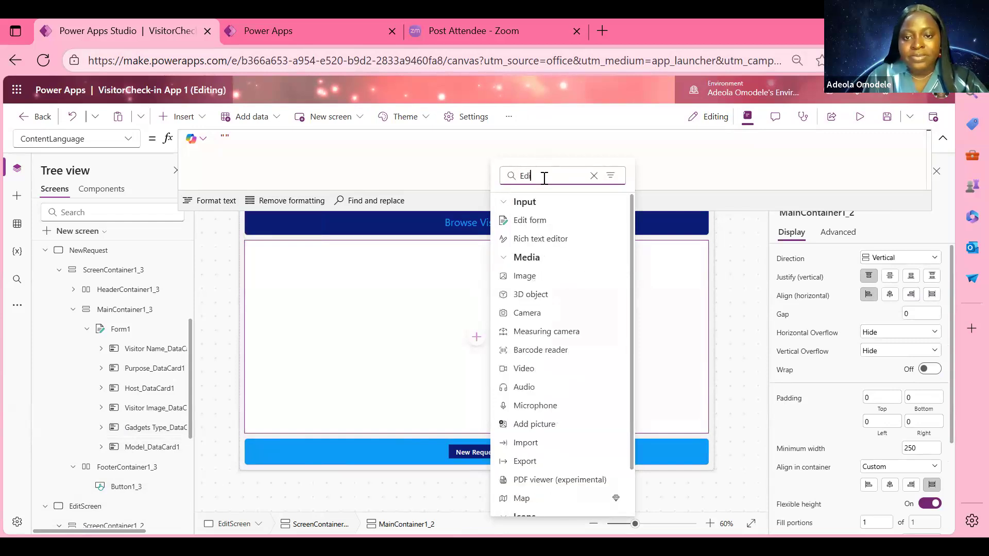
click(530, 221)
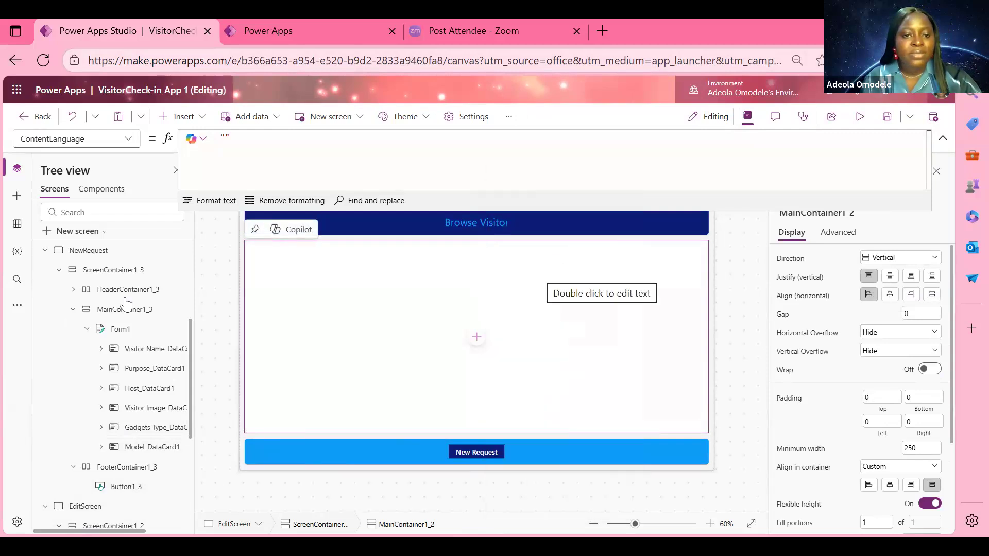
click(346, 339)
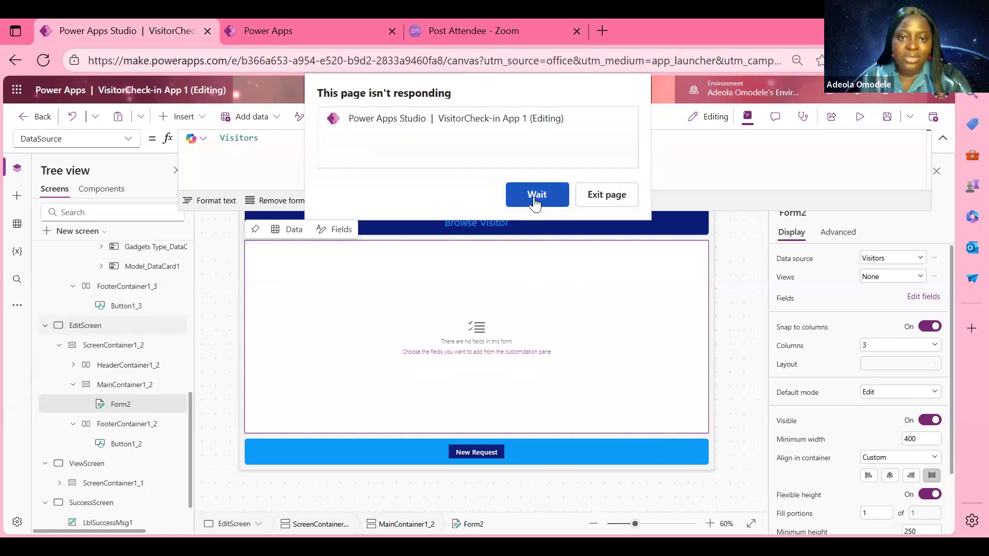
click(533, 197)
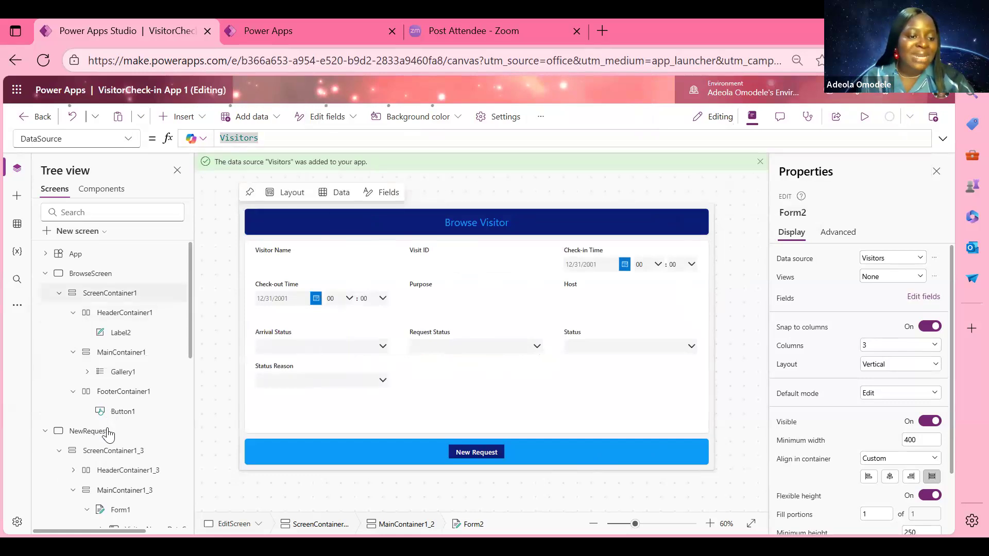
Set the default mode of Form1 on the NewRequest screen to New
click(515, 373)
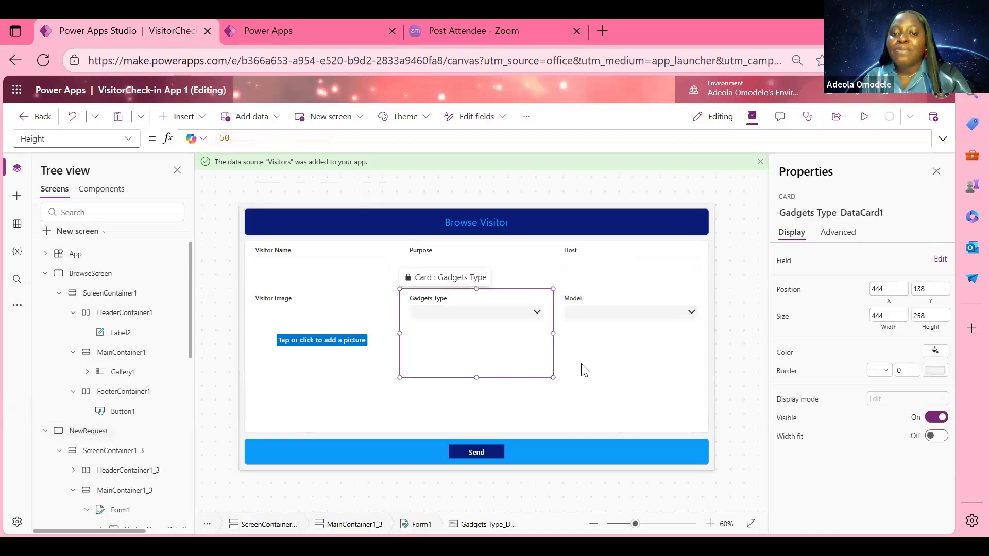
click(612, 386)
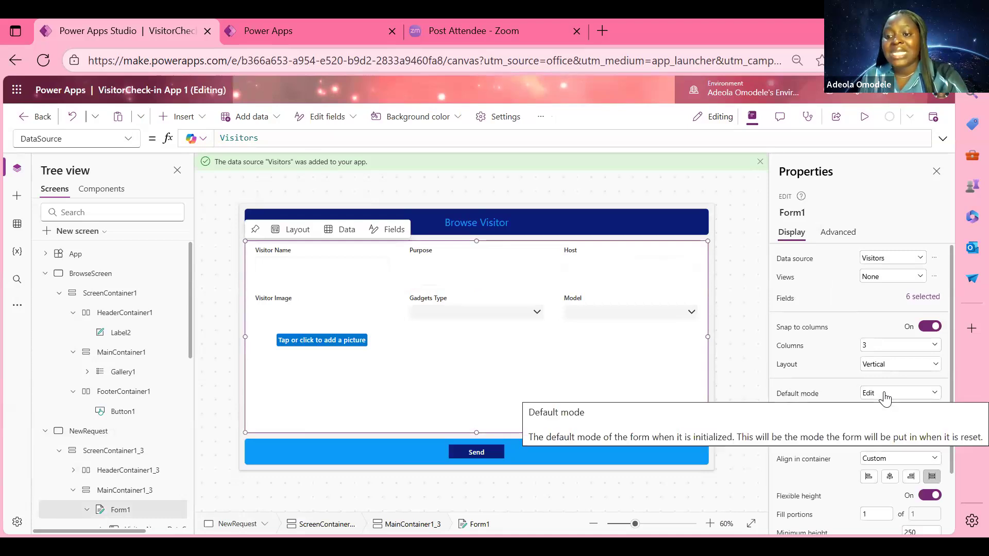
click(885, 394)
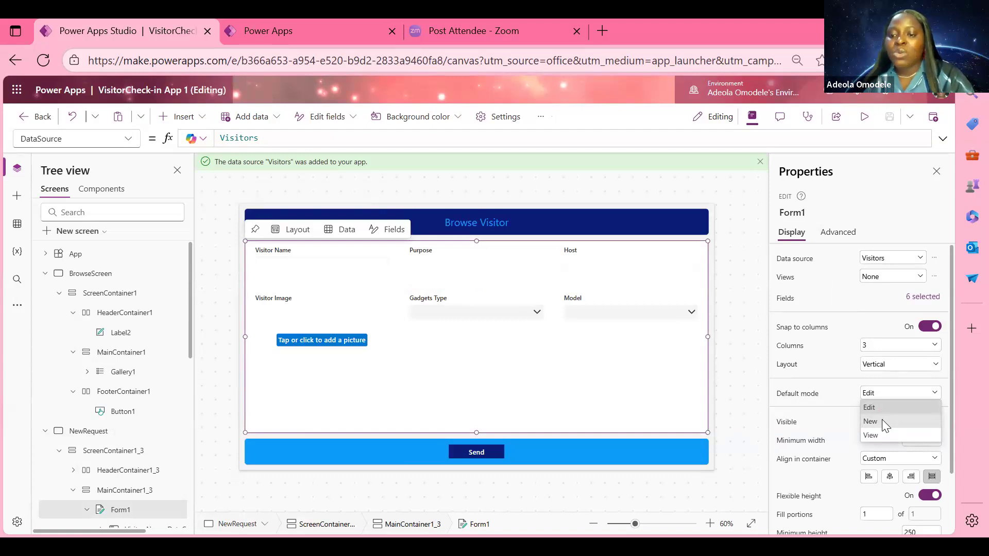
click(882, 420)
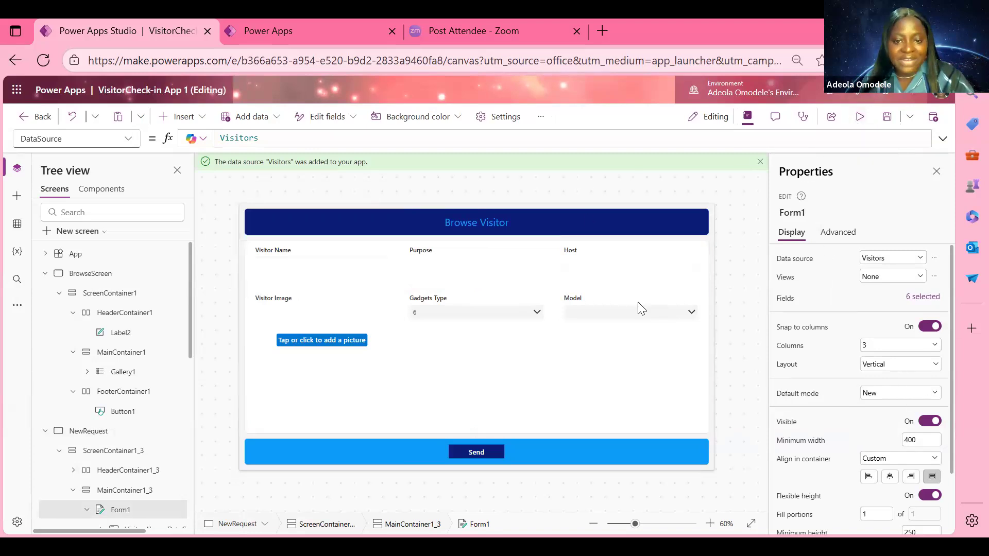
Set Form1's default mode back to Edit, then preview the NewRequest screen and close the preview
click(907, 399)
click(868, 409)
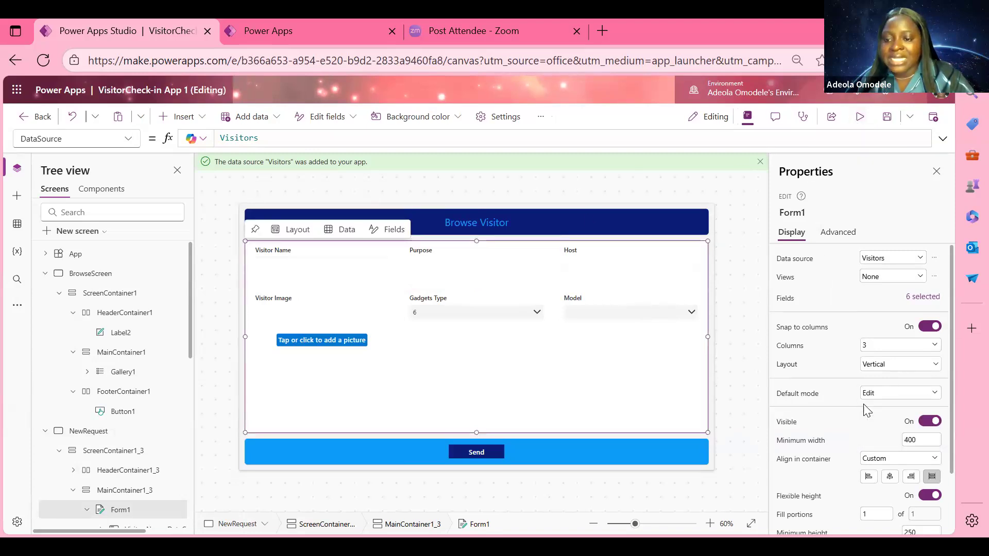
click(860, 116)
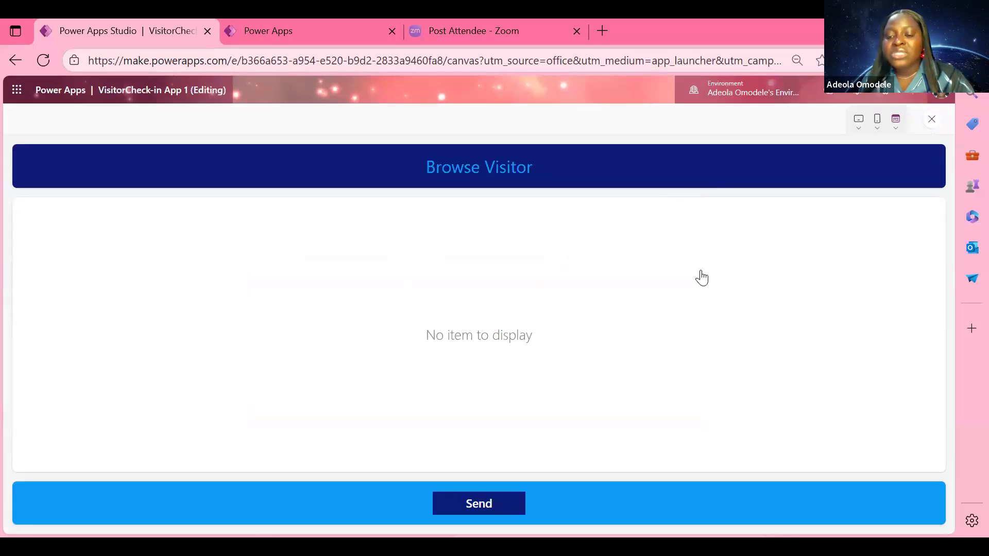
key(Escape)
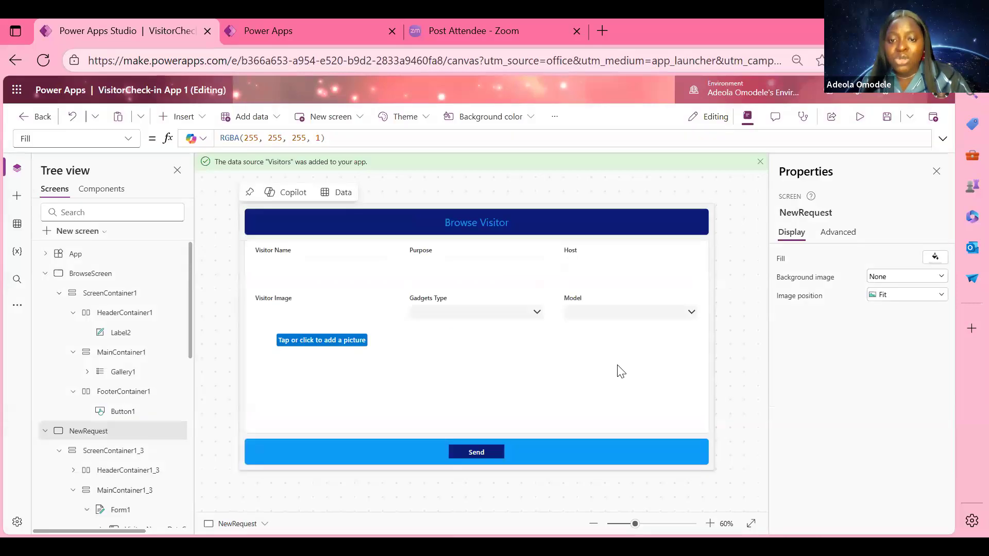
Change the default mode of the NewRequest screen's Form1 to New
click(620, 371)
click(590, 416)
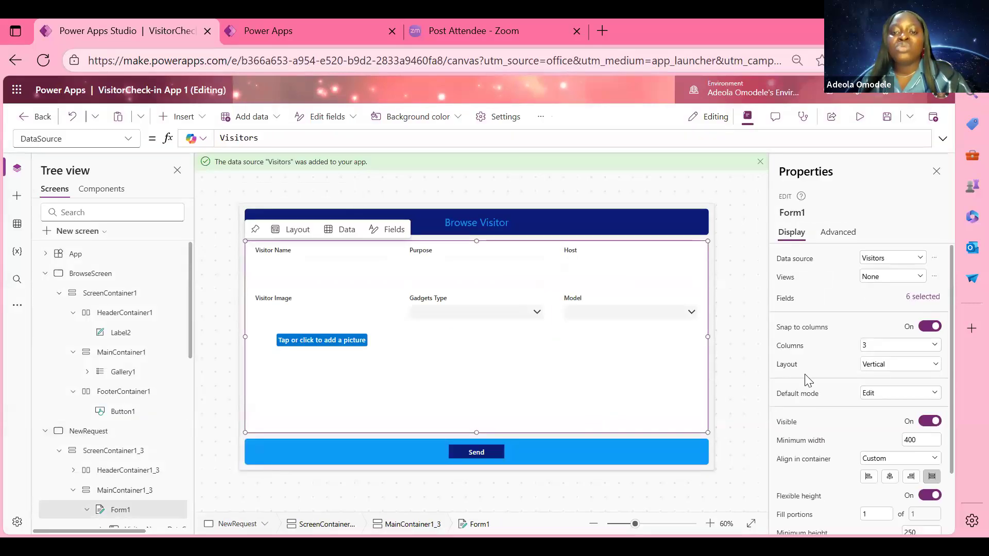
click(886, 398)
click(879, 417)
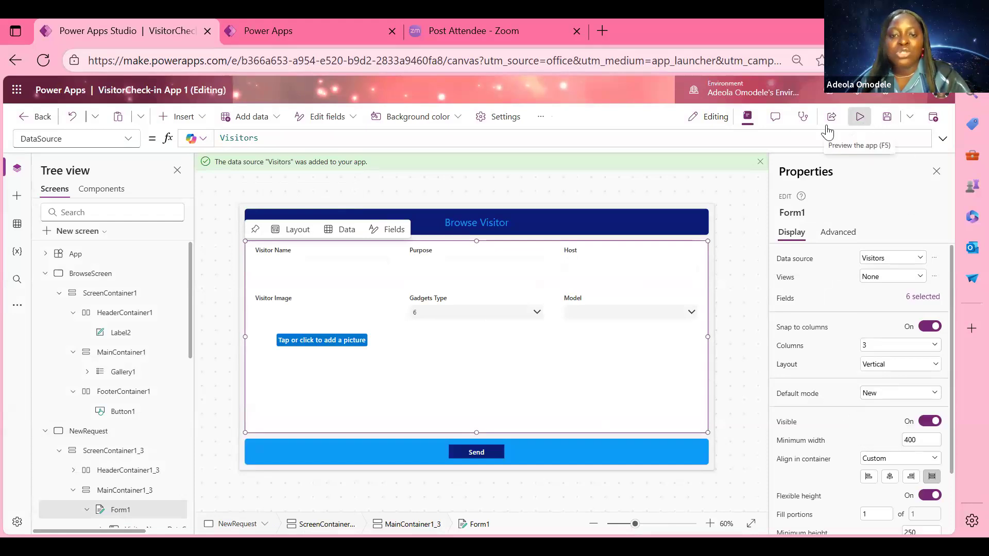
Preview the NewRequest screen, then close the preview and select the Send button
click(865, 119)
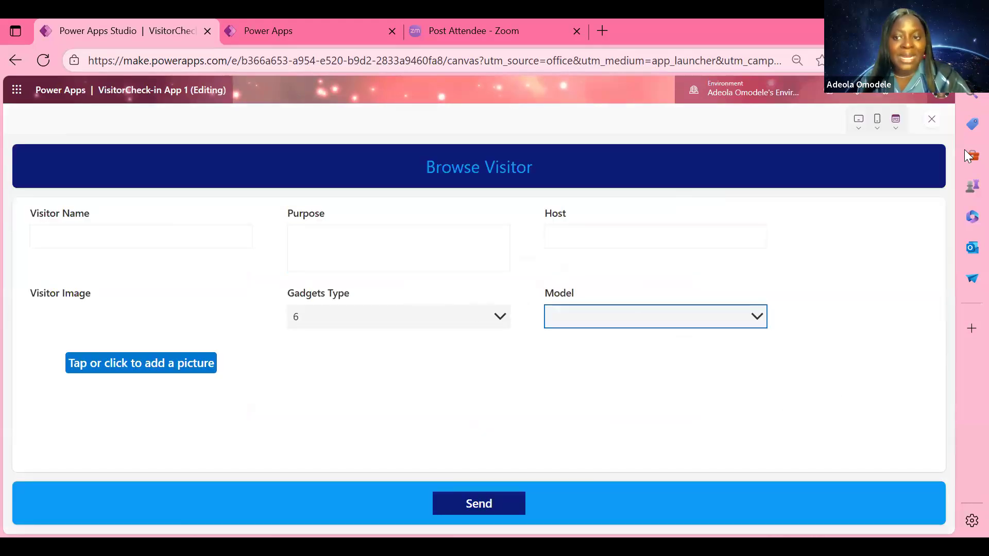
click(931, 119)
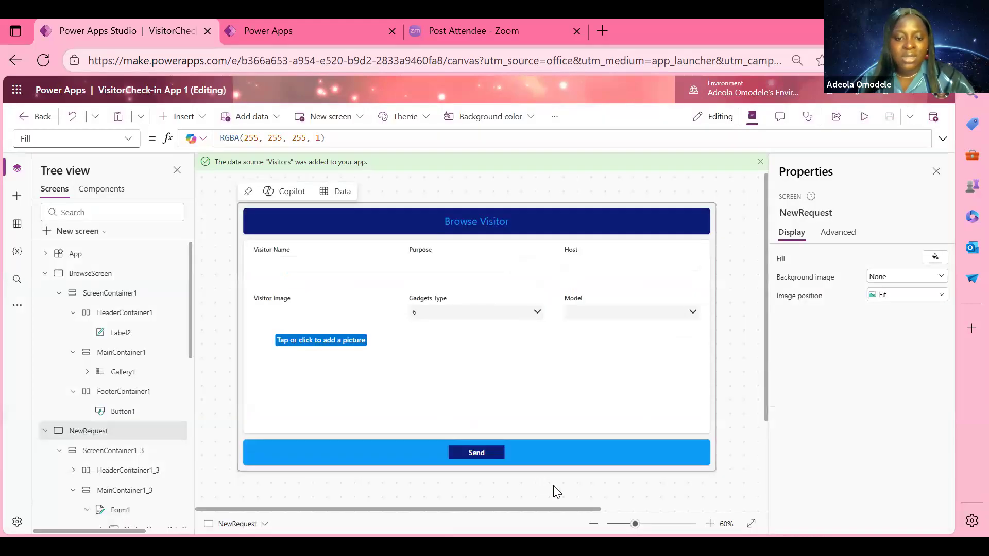
click(482, 449)
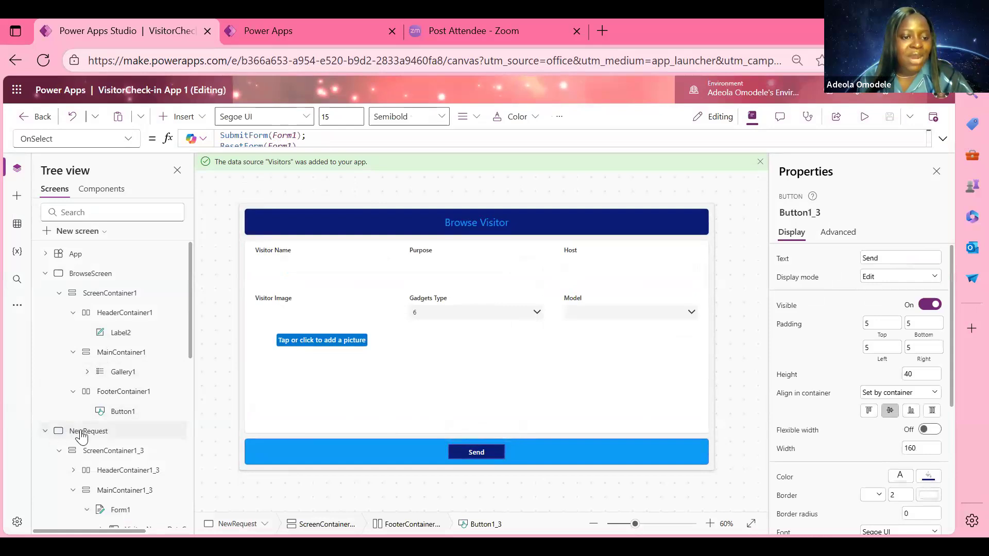
Show EditScreen with NewRequest collapsed in the tree, and look through the available properties of its form, Form2
click(45, 431)
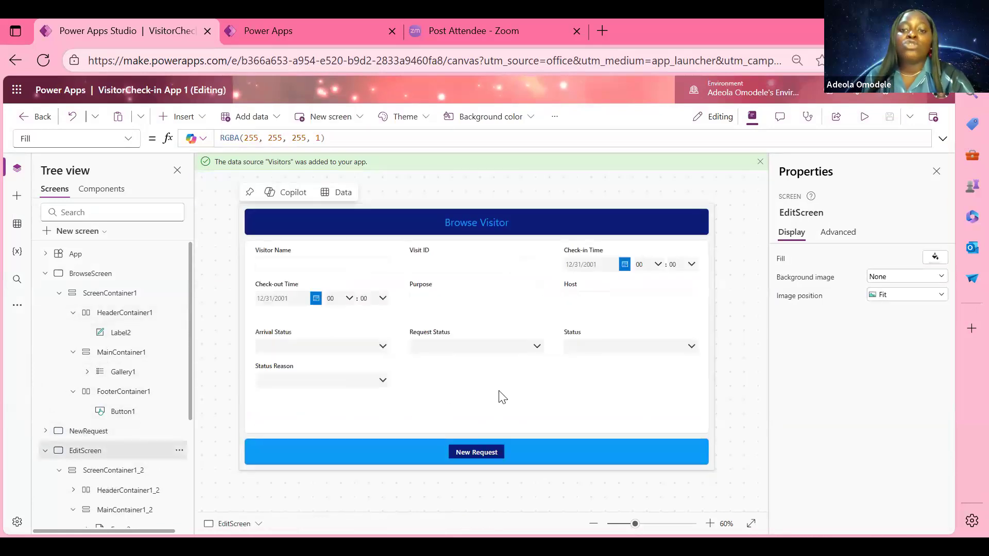
click(510, 394)
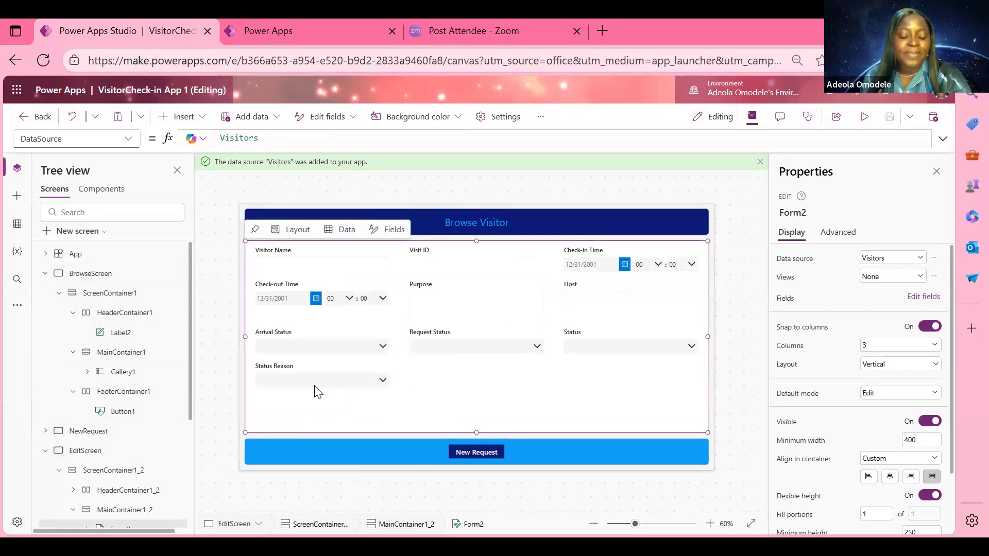
click(128, 138)
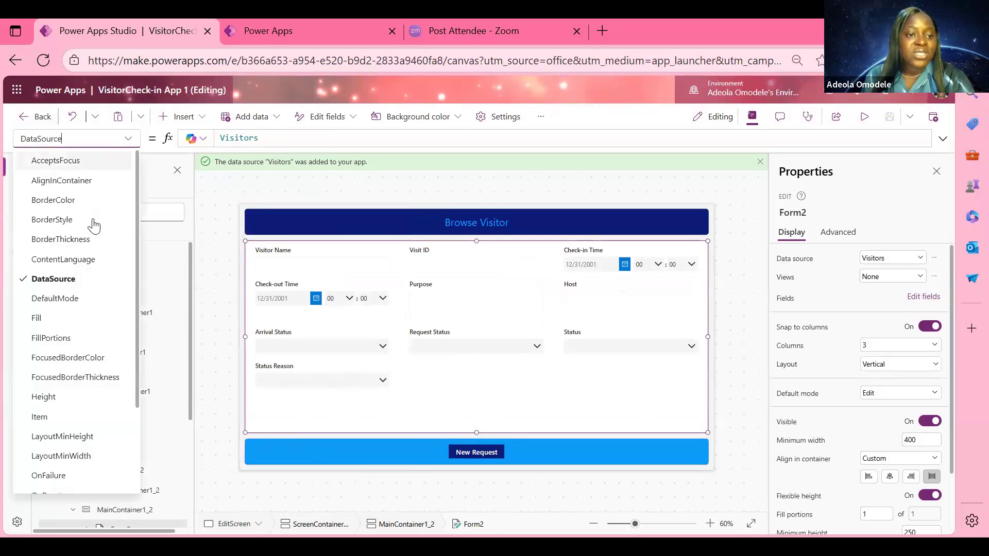
scroll(82, 399, down, 2)
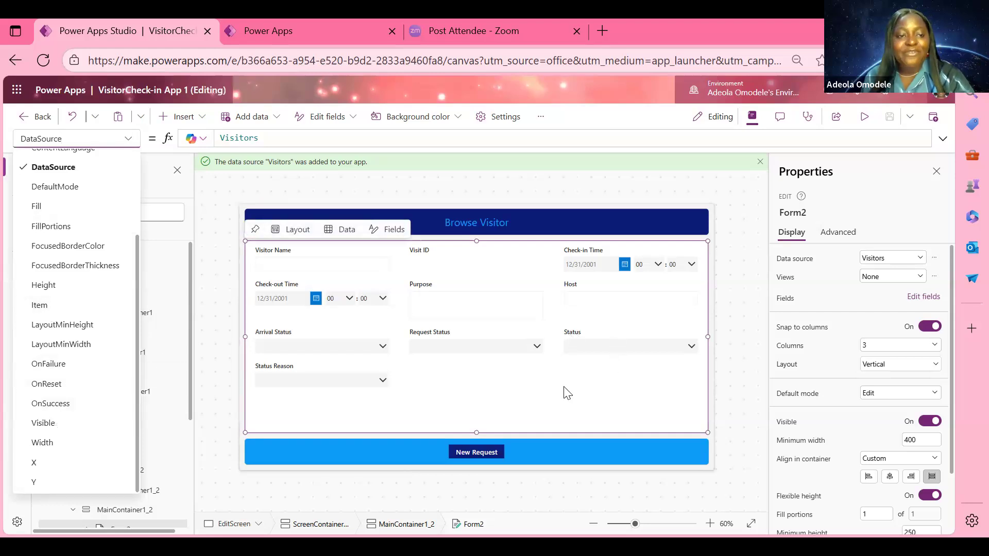
click(498, 400)
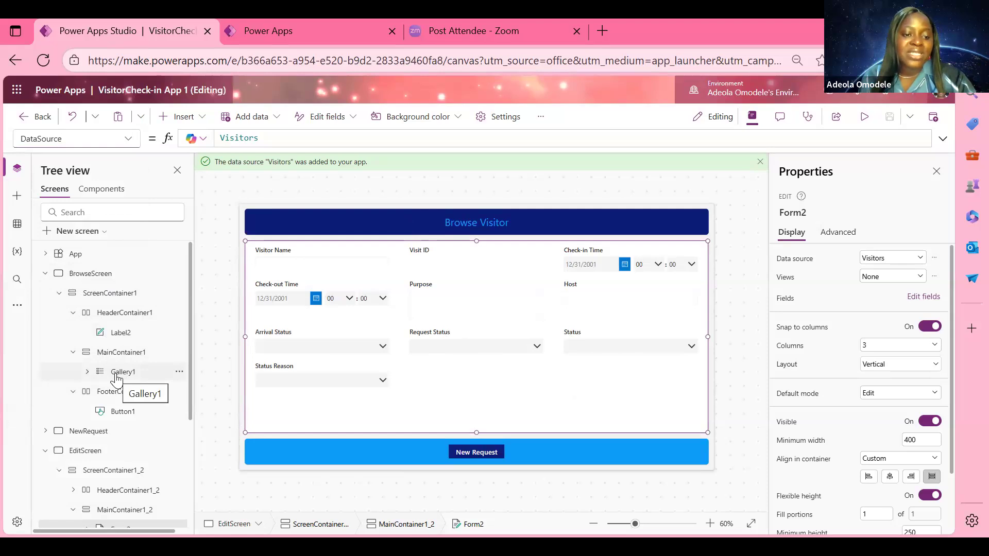
Rename Gallery1 on BrowseScreen as BrowseGallery
double_click(122, 372)
text(Bro)
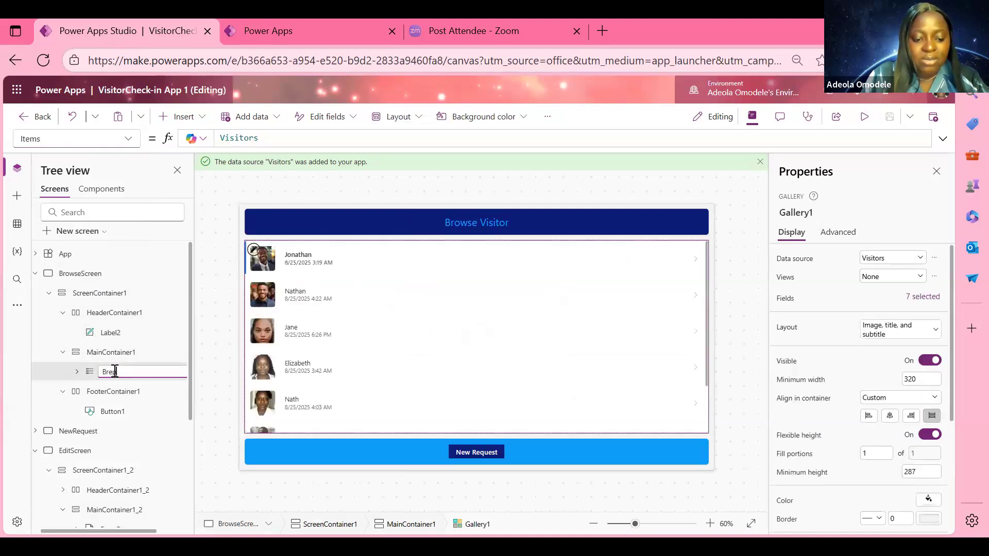
key(BackSpace)
text(owseGallery)
key(Return)
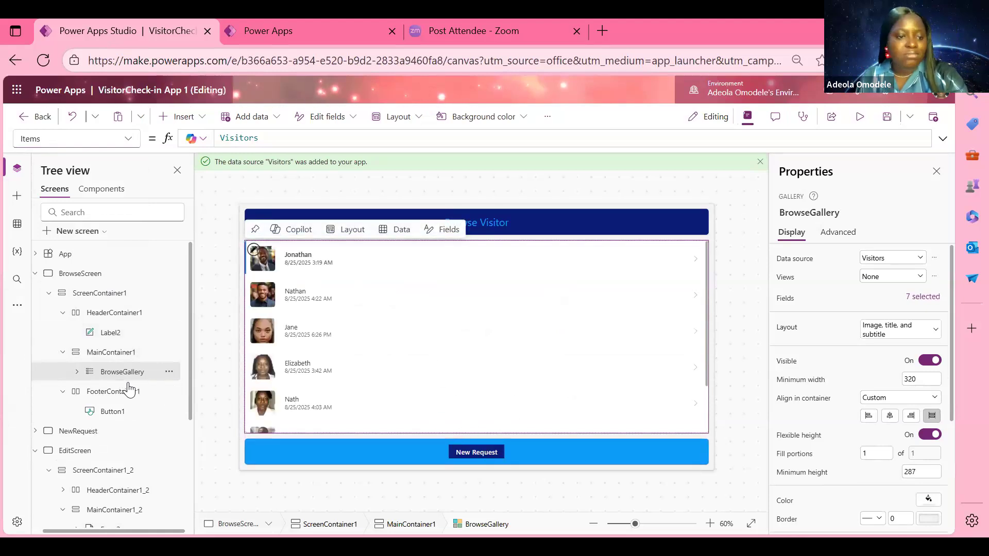
Set the Item property of Form2 on EditScreen to BrowseGallery.Selected
click(62, 456)
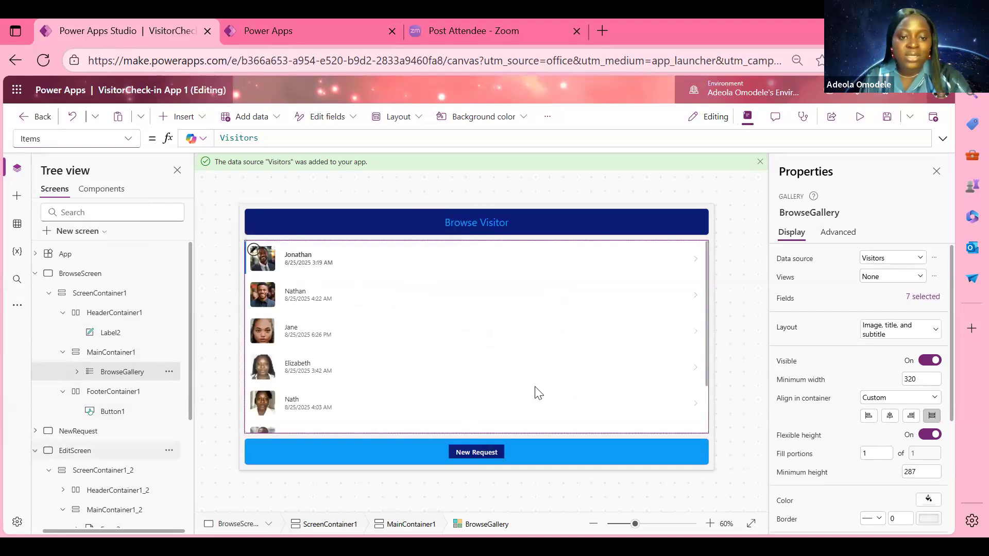
click(248, 246)
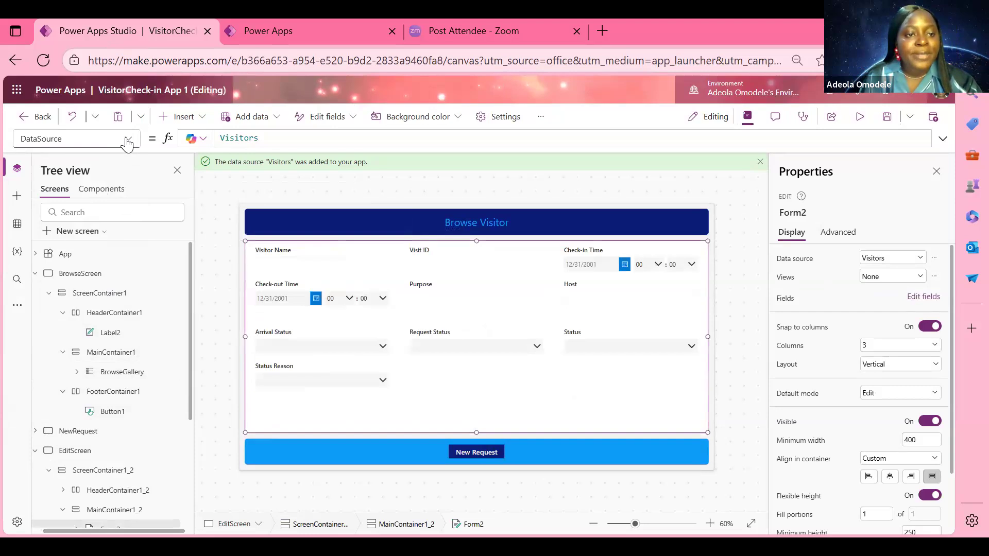
click(126, 143)
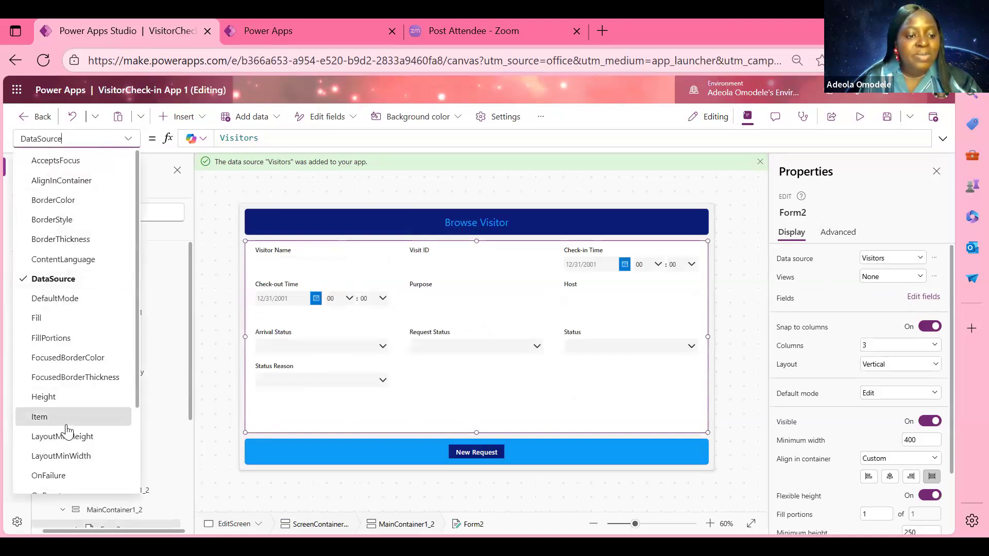
click(67, 416)
click(299, 136)
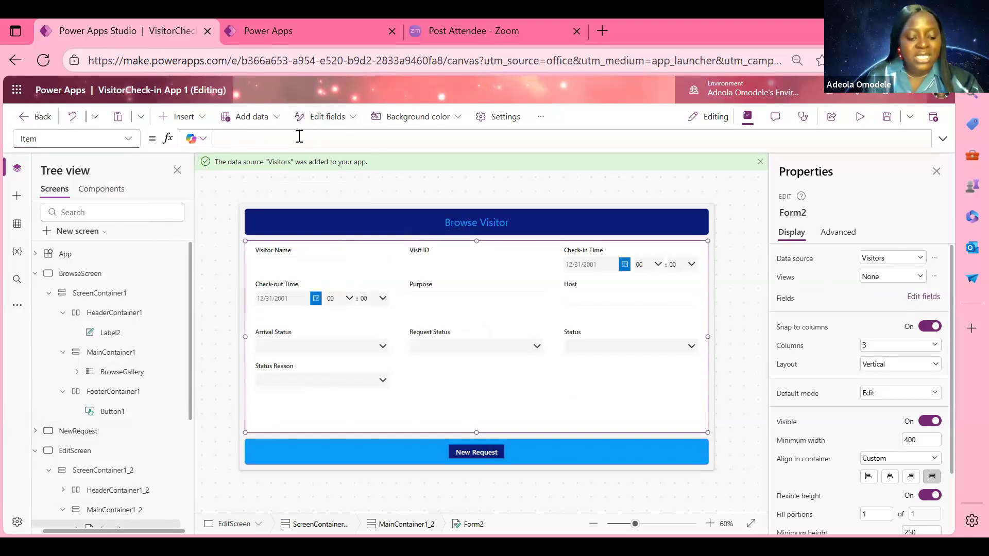
text(B)
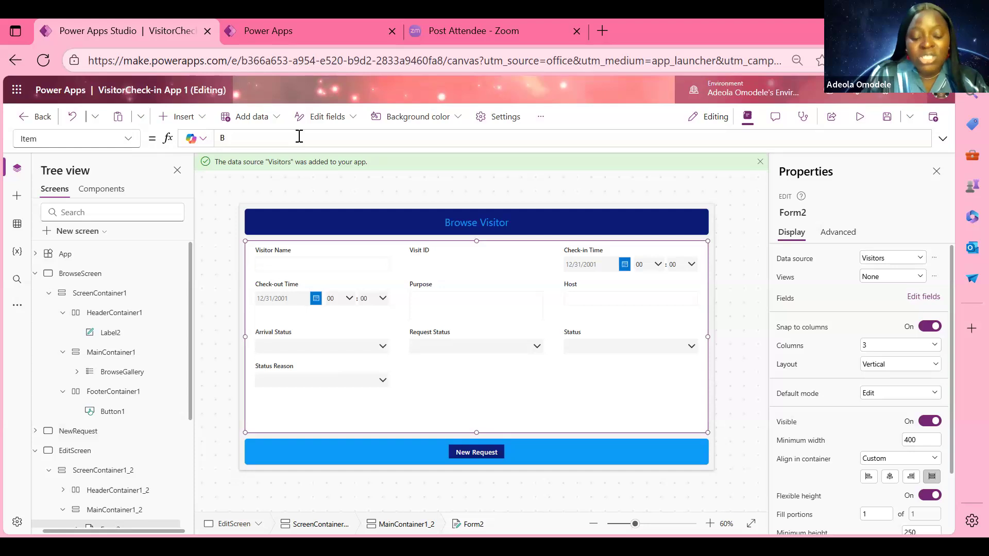
text(ro)
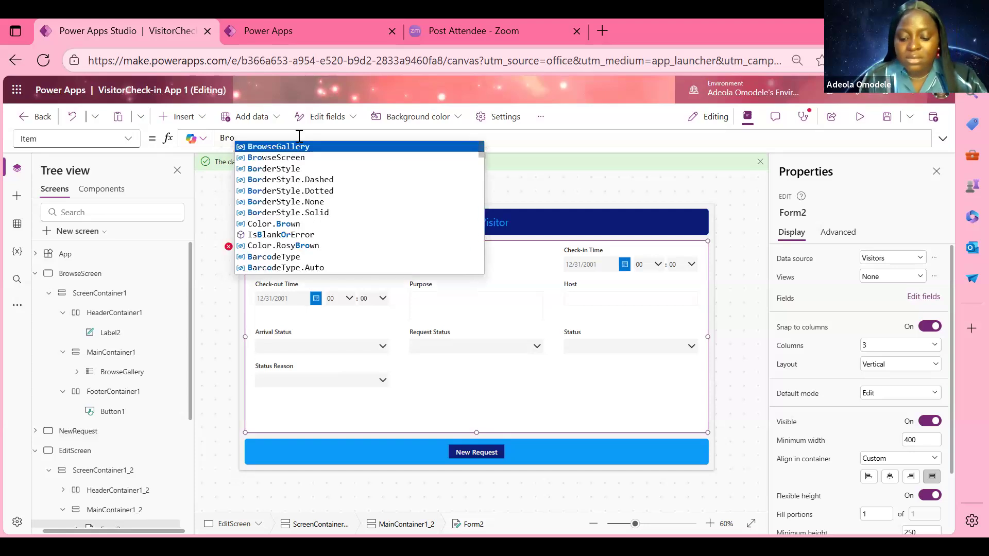
text(wseGallery.Selected)
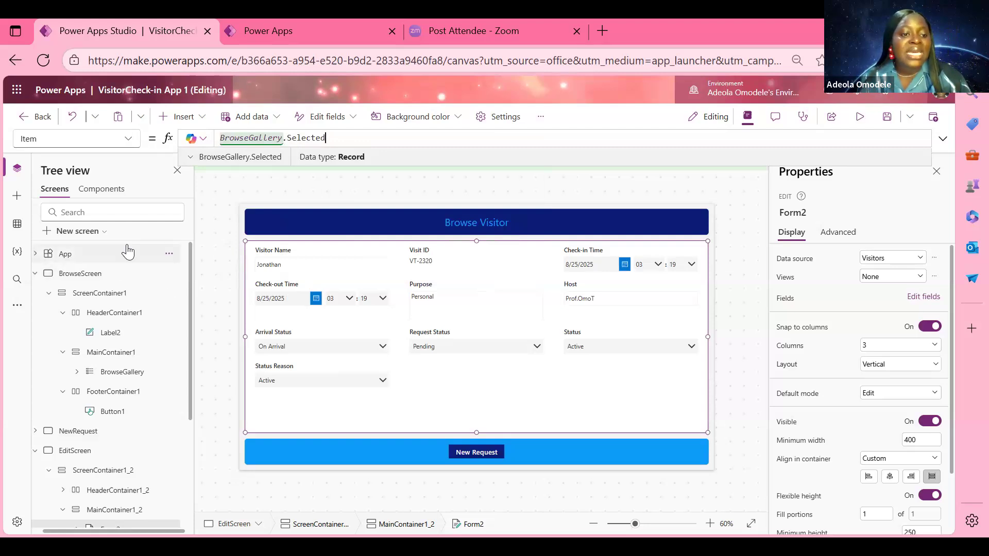
Compare the selected gallery record on BrowseScreen with the values shown in EditScreen's form
click(100, 274)
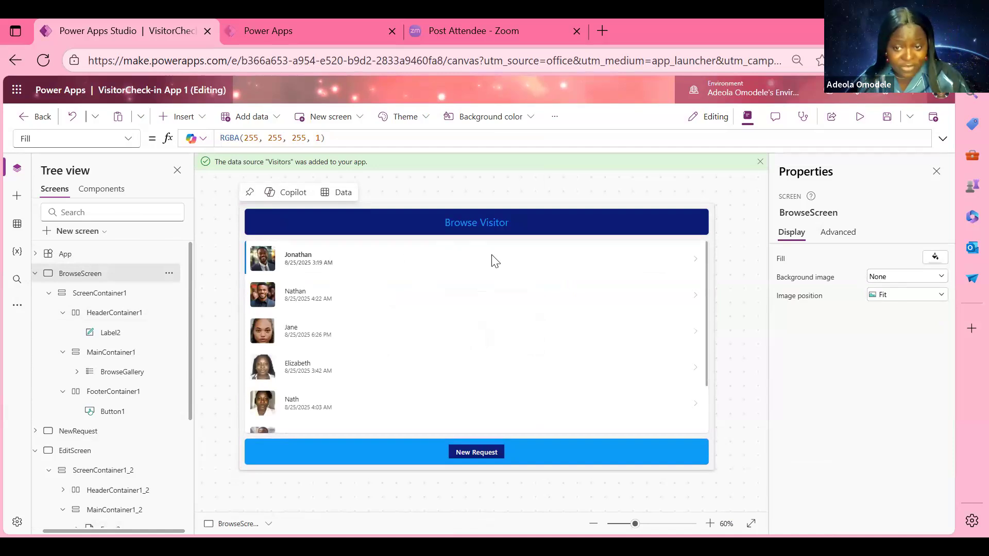
click(77, 451)
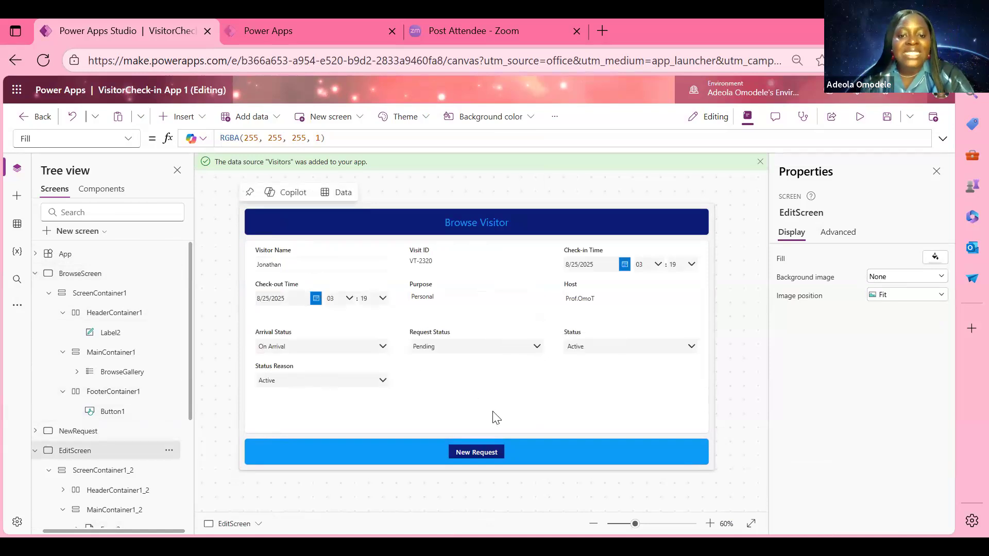
click(507, 418)
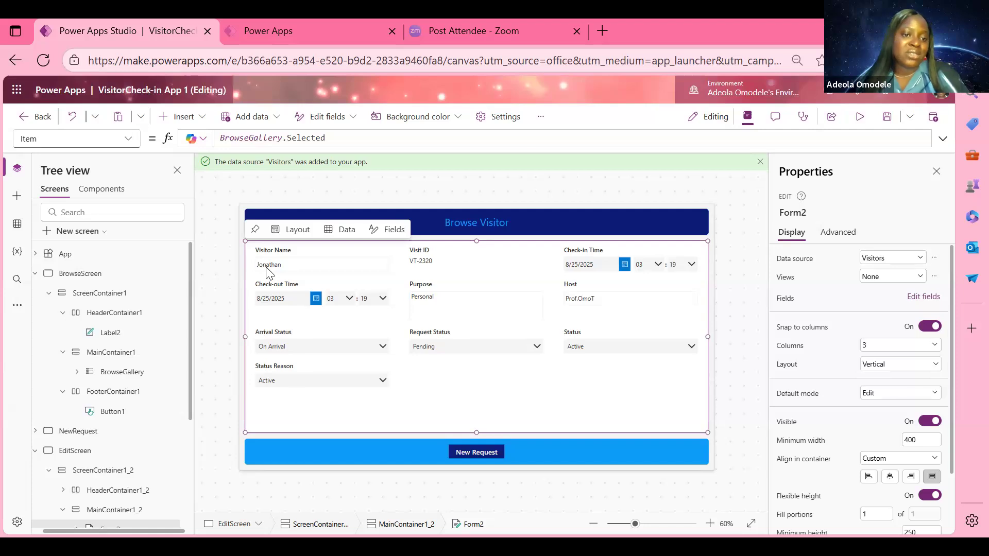
Clear the existing OnSelect formula of BrowseGallery on BrowseScreen
click(80, 278)
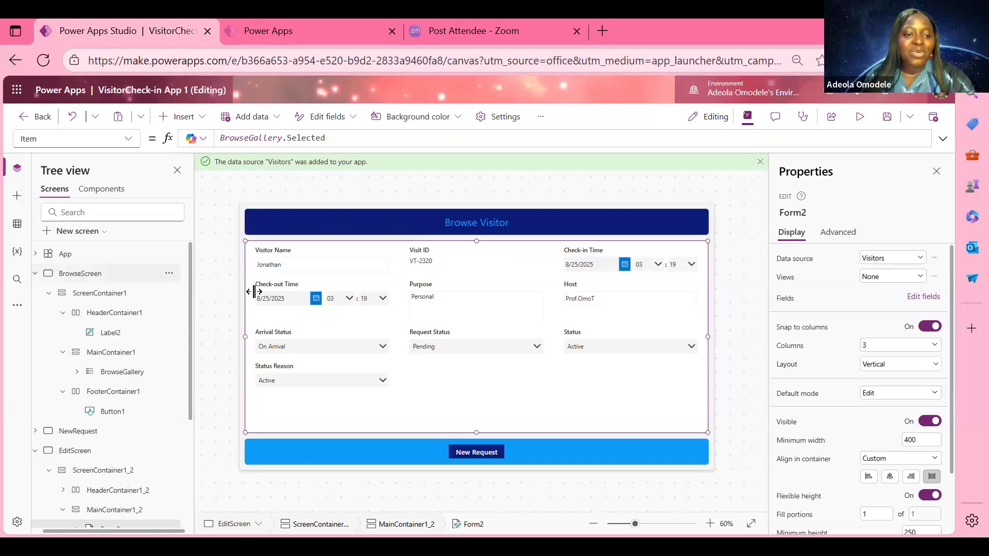
click(499, 278)
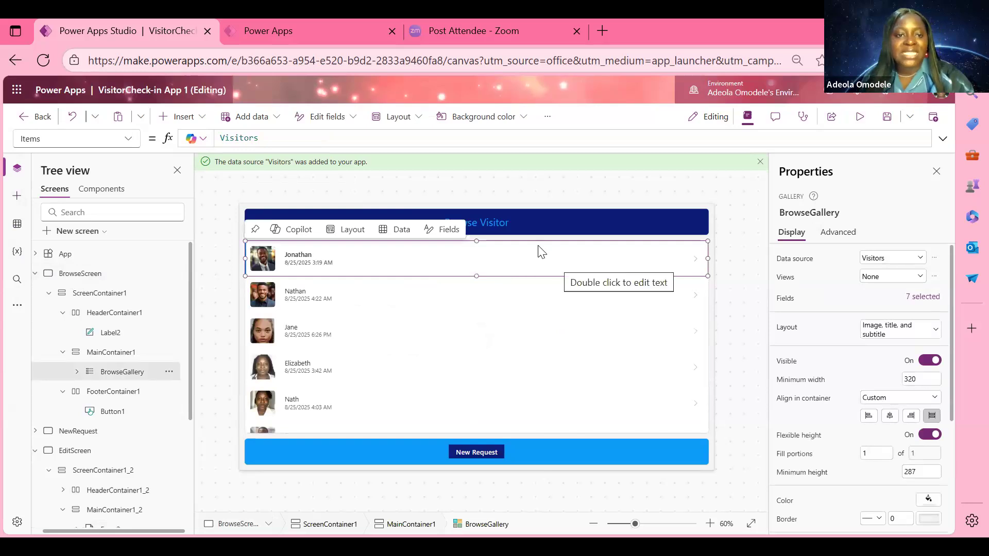
click(116, 140)
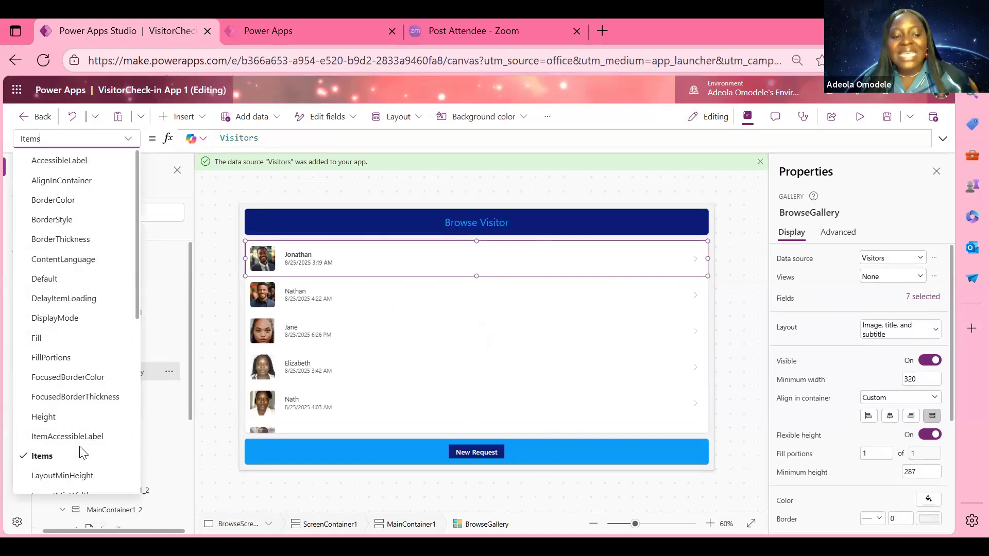
scroll(70, 361, down, 5)
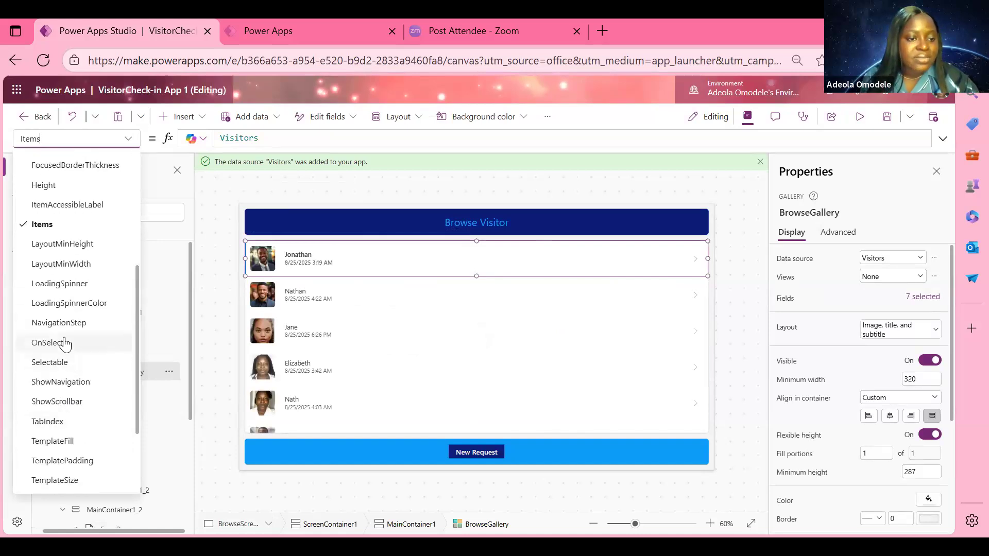
click(65, 343)
double_click(269, 138)
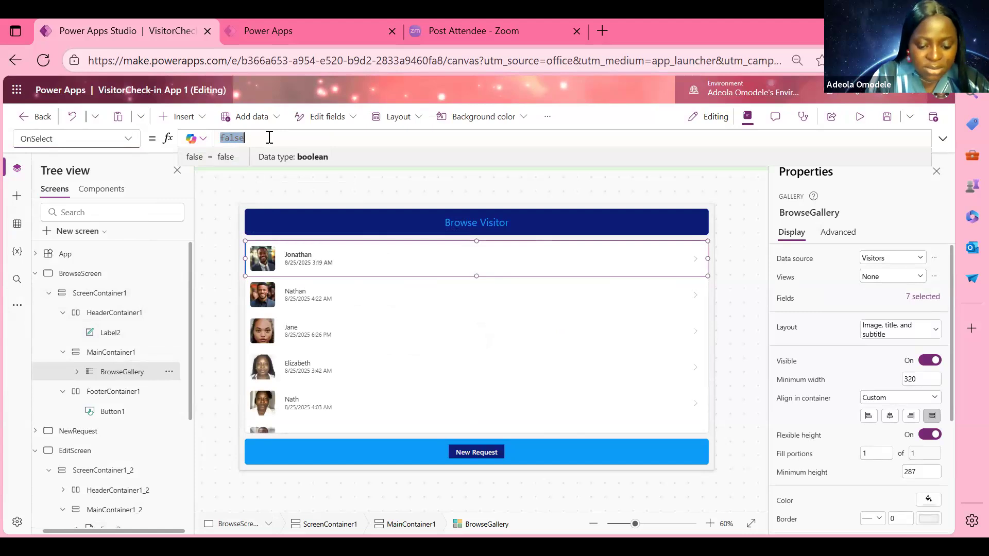
text(B)
key(BackSpace)
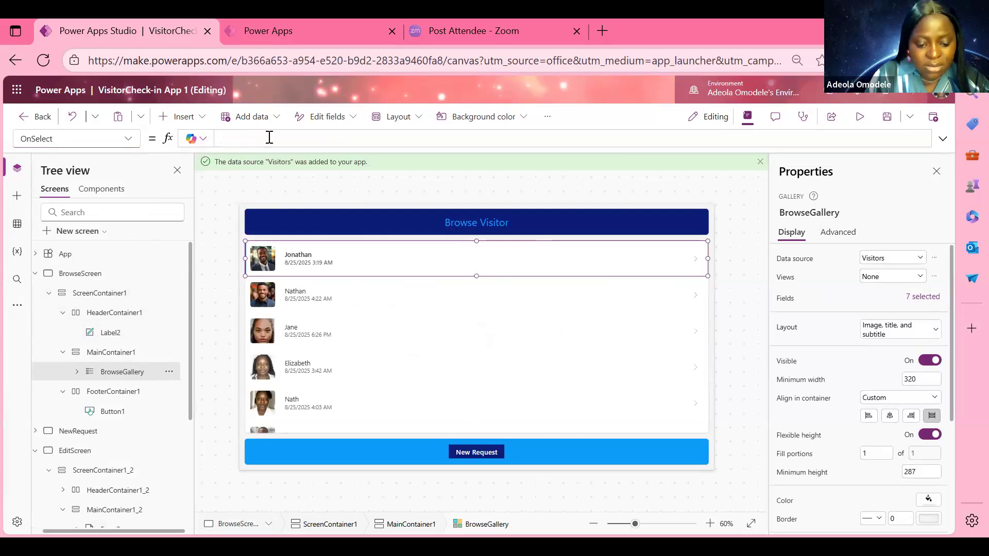
text(Br)
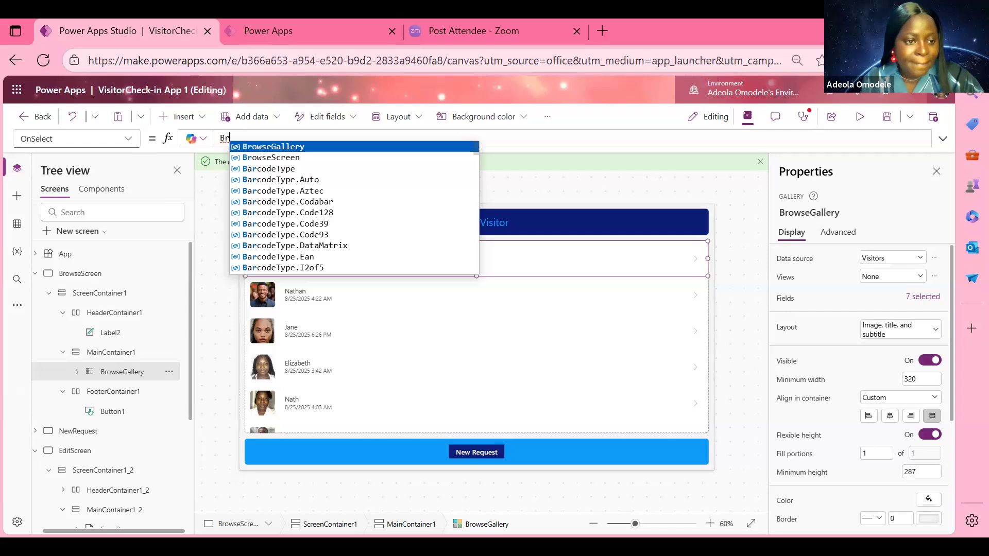
key(Escape)
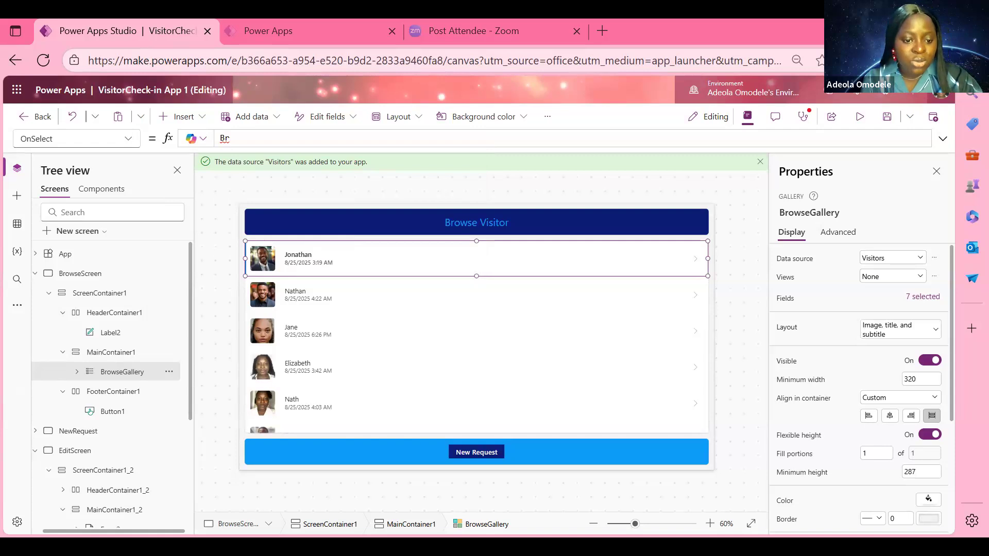
drag(231, 139, 115, 128)
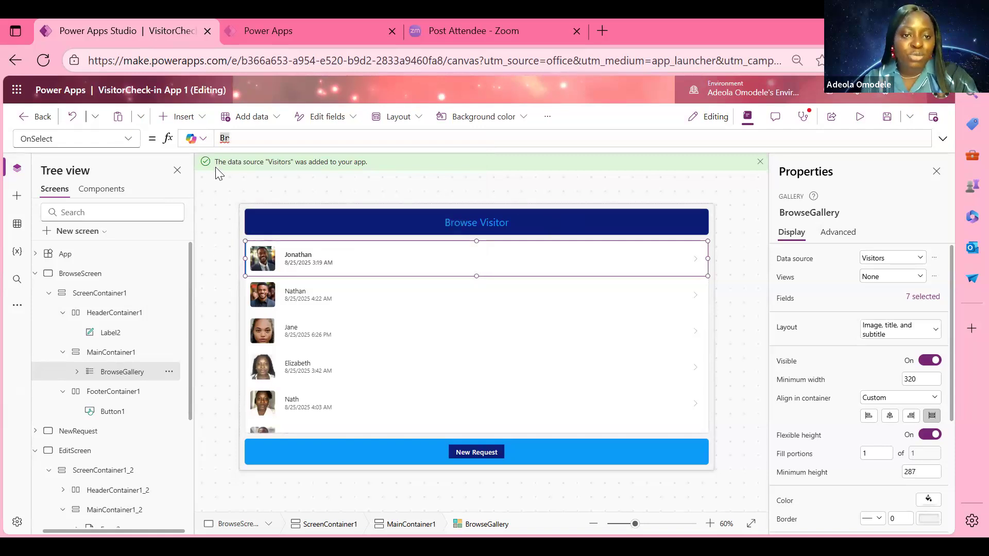
double_click(242, 141)
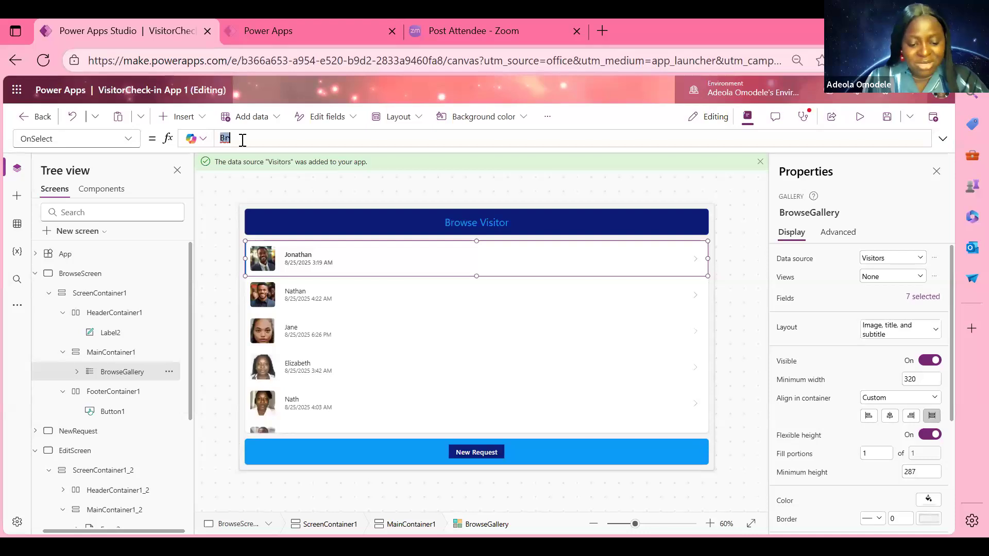
Set BrowseGallery's OnSelect formula to Navigate(EditScreen,ScreenTransition.Fade)
text(N)
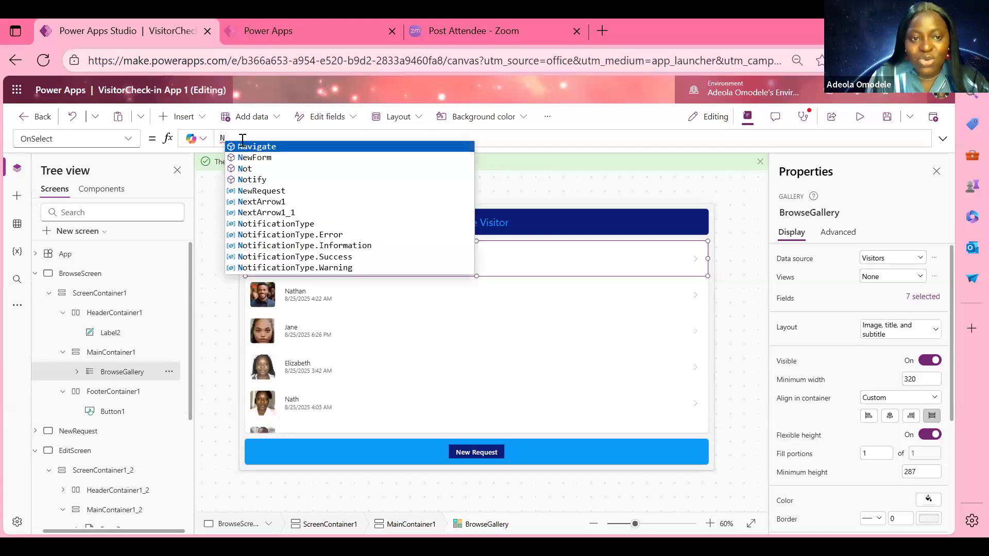
key(Tab)
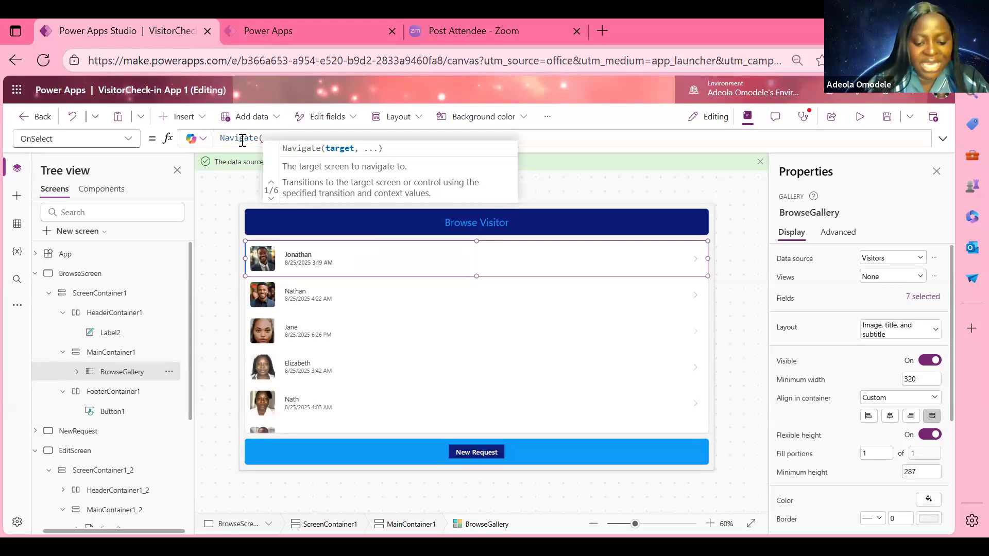
text(Ed)
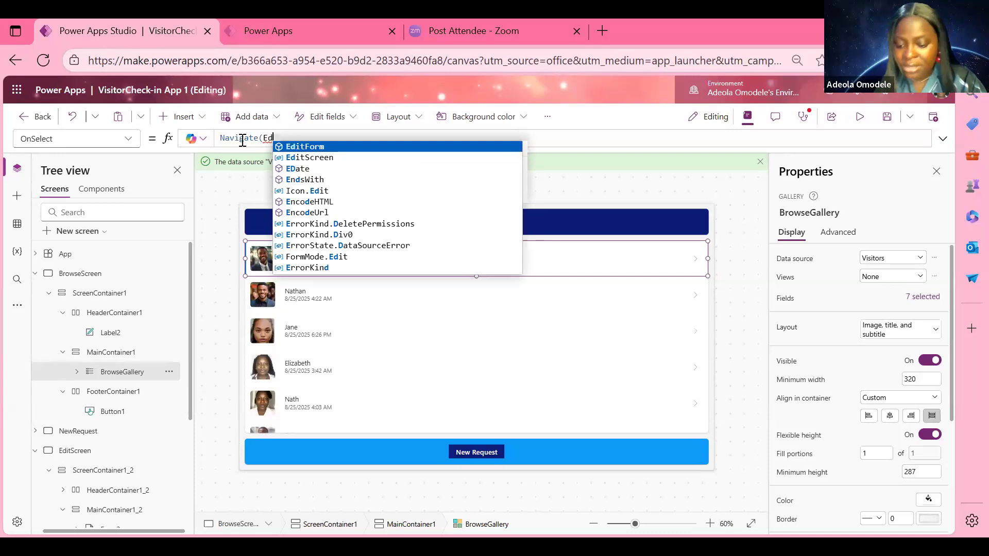
key(Down)
key(Tab)
text(,)
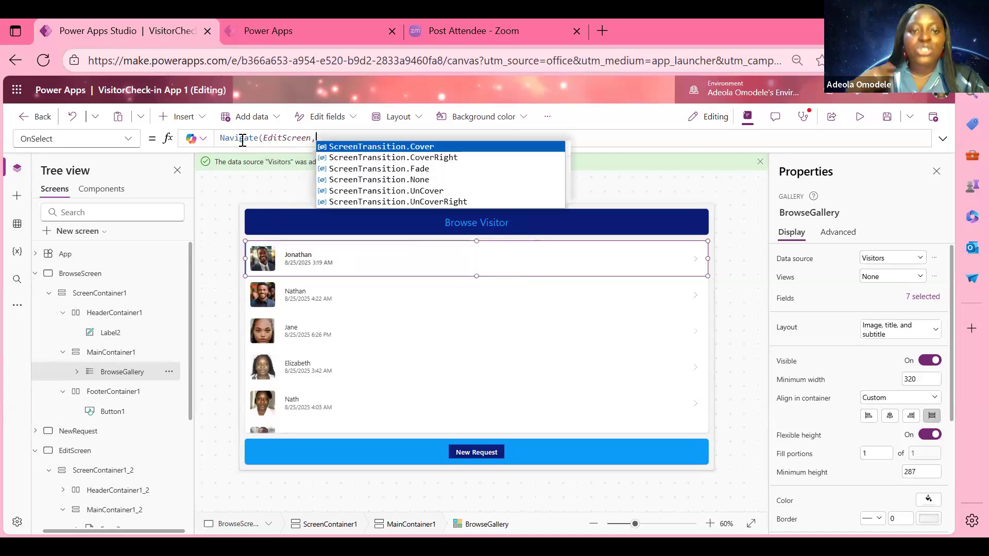
click(348, 172)
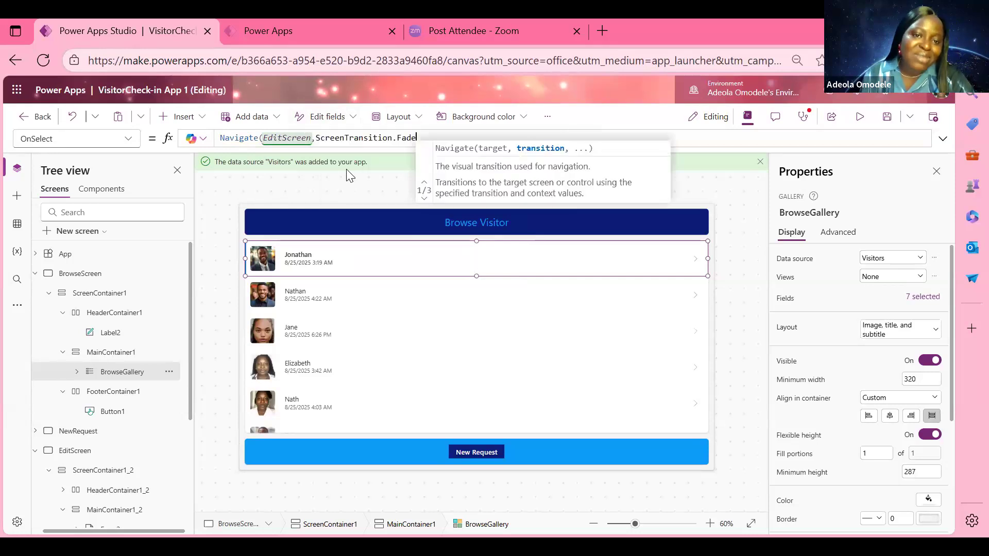
text())
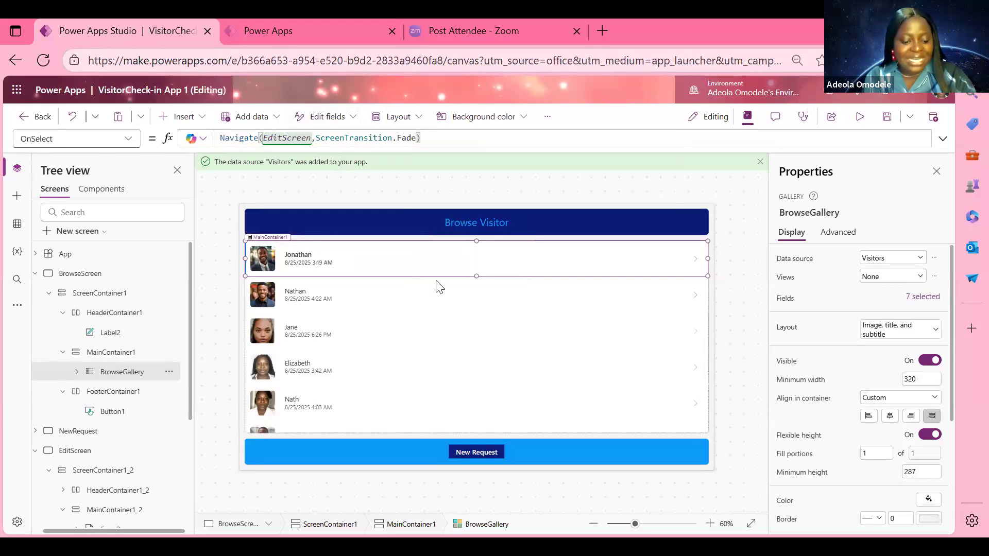
Test the gallery navigation from BrowseScreen by opening the third and then the fourth visitor record in EditScreen
click(336, 334)
alt+click(336, 334)
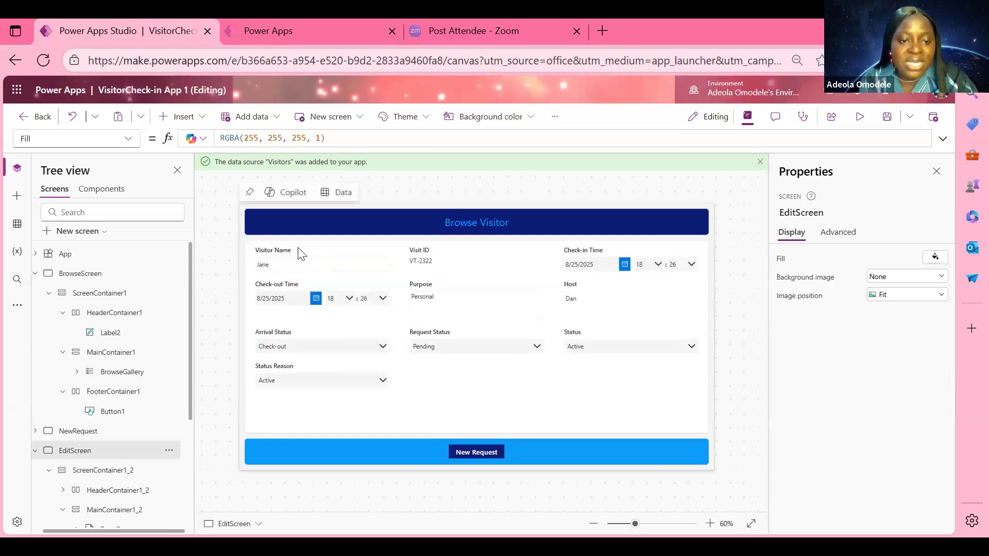
click(83, 274)
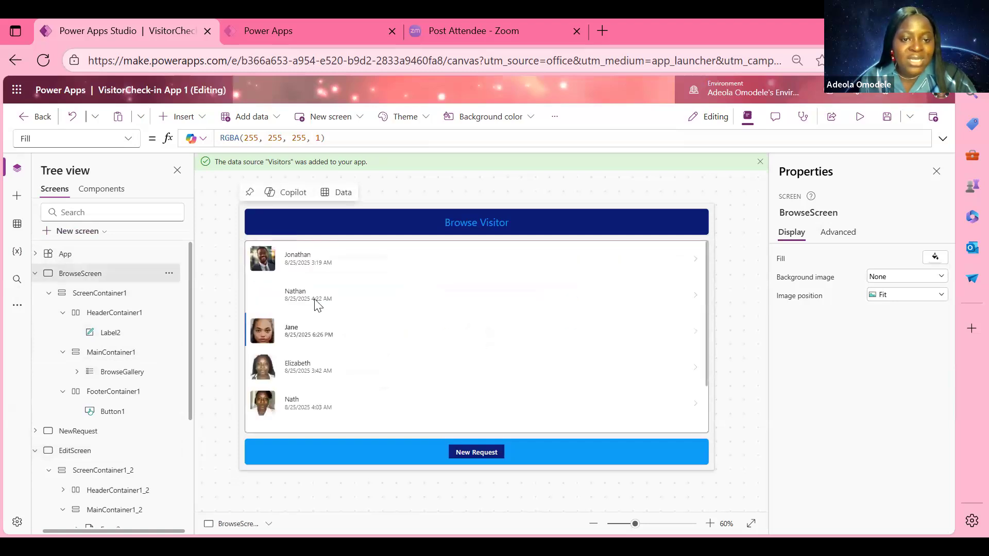
click(318, 372)
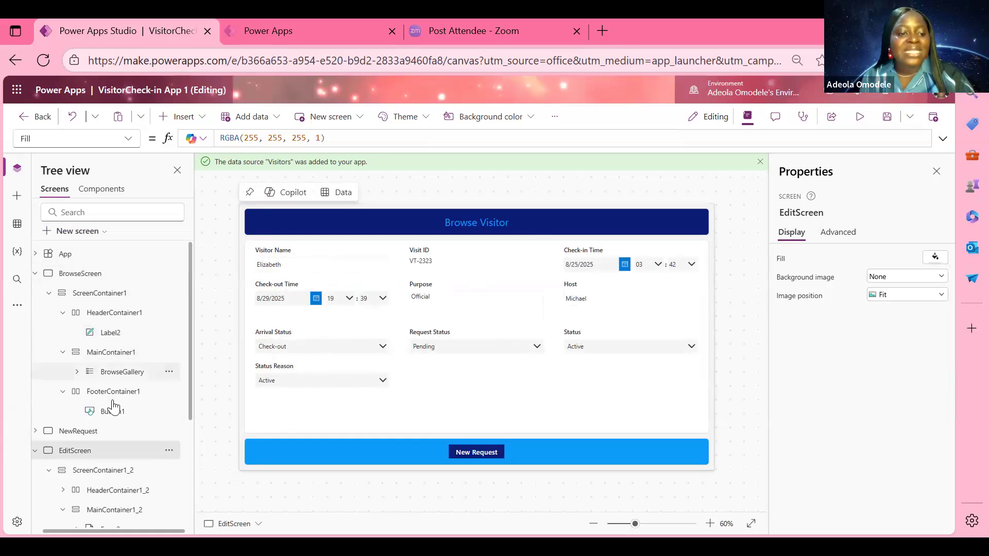
Collapse EditScreen in the screen hierarchy and delete the existing content of ViewScreen's main container
click(34, 450)
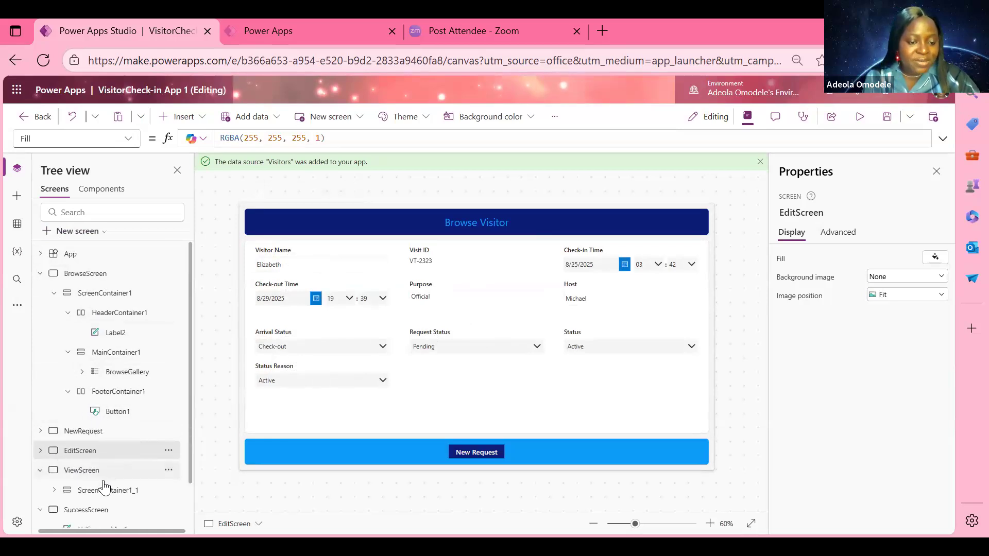
click(101, 472)
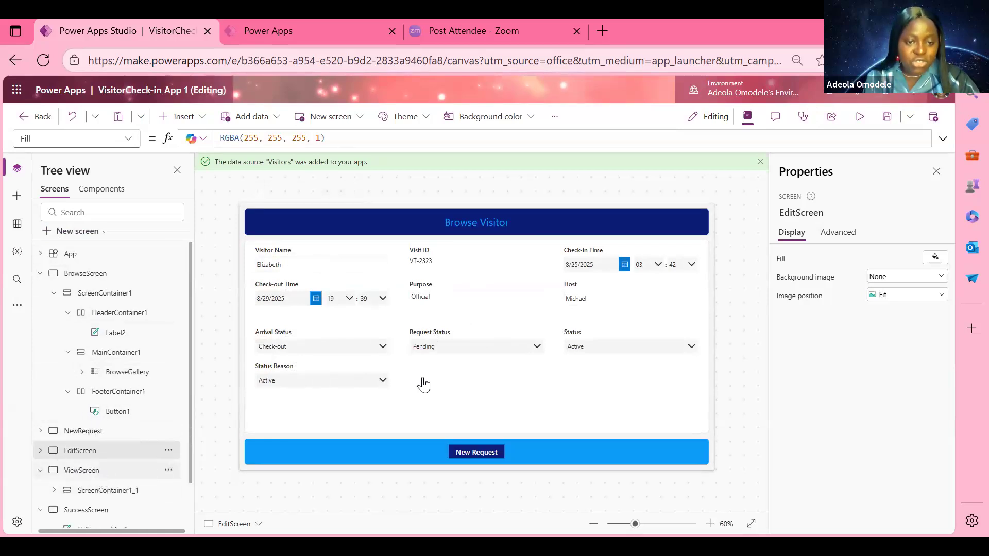
click(523, 352)
key(Delete)
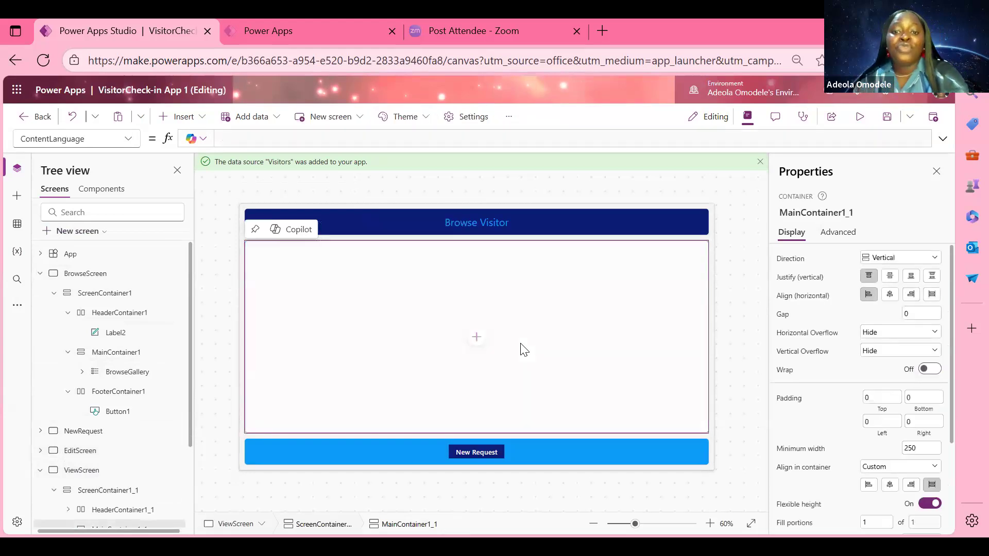
Insert a Display form into ViewScreen's main container and connect it to the Visitors table
click(475, 339)
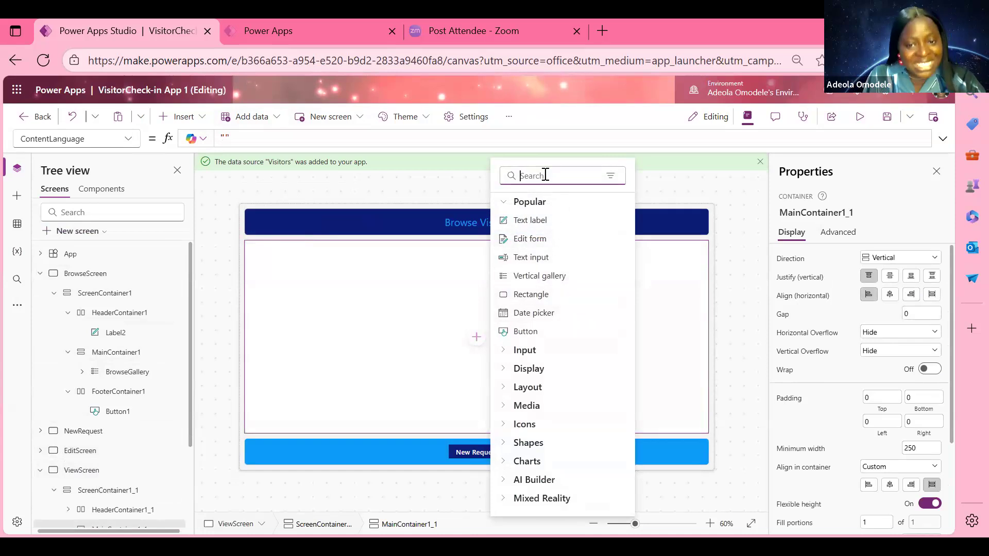
text(Dis)
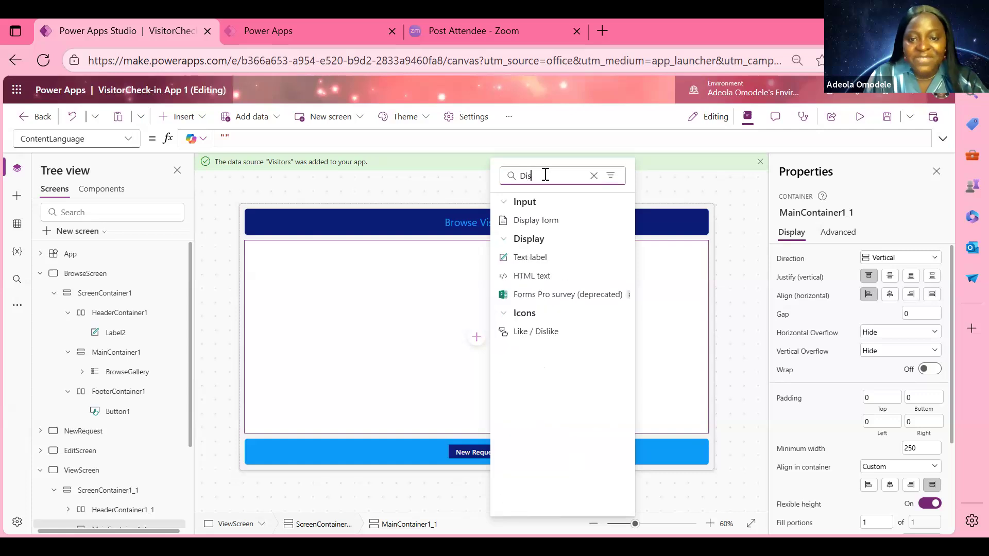
click(563, 218)
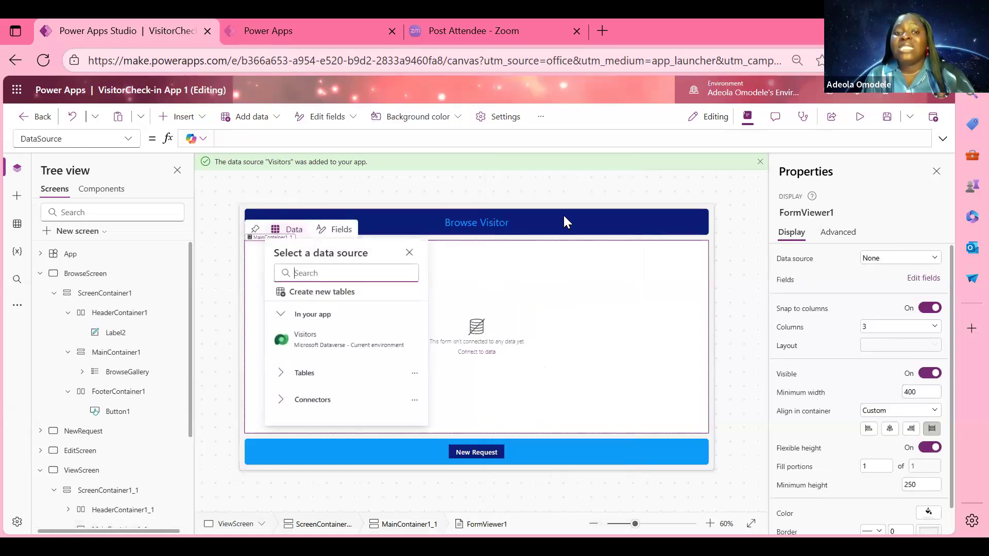
click(314, 343)
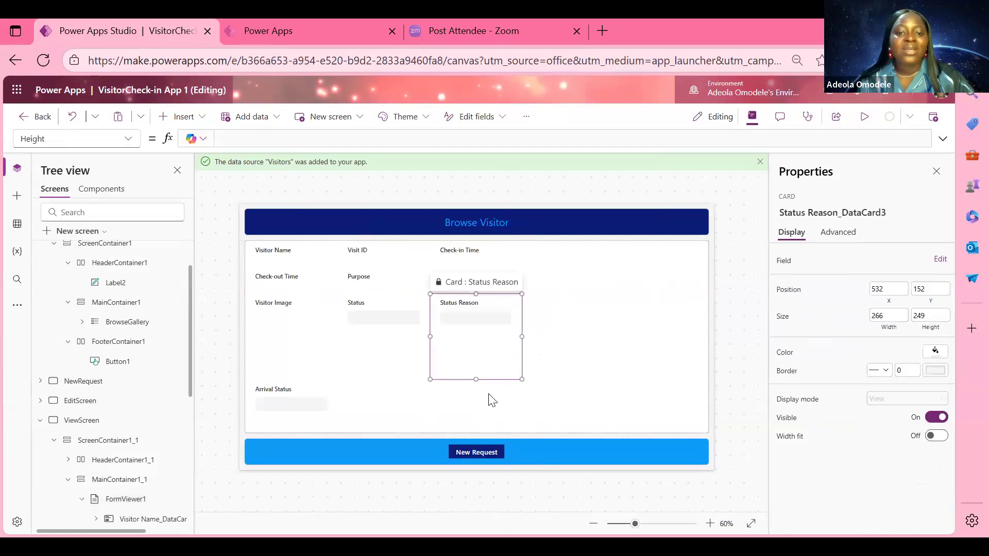
Choose Gadgets Type and Model as additional fields for the display form on ViewScreen
click(602, 408)
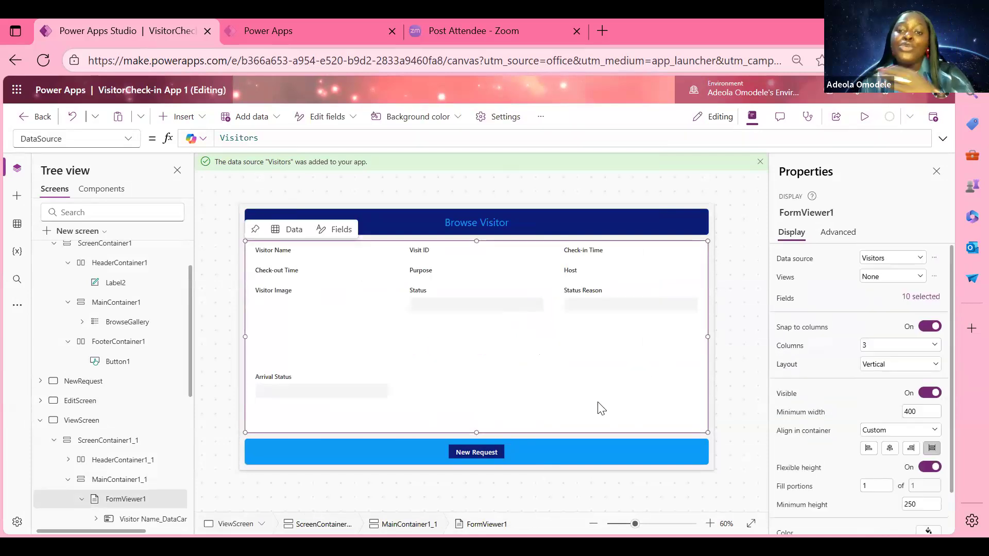
click(337, 235)
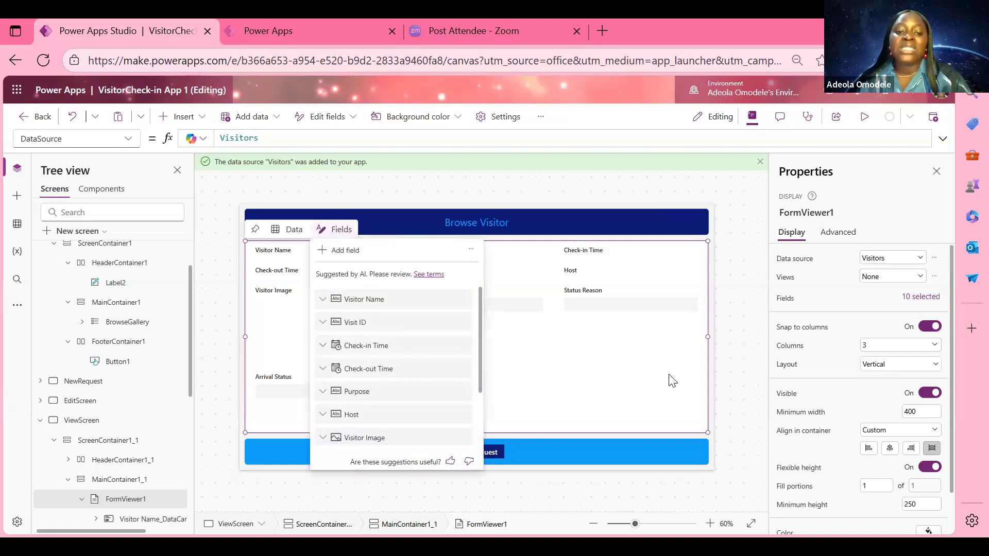
click(940, 299)
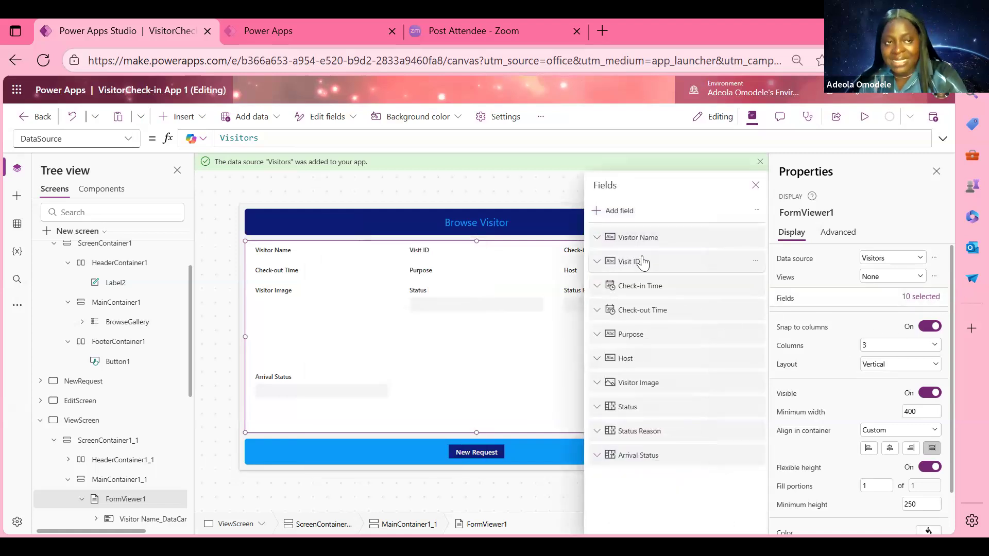
click(615, 211)
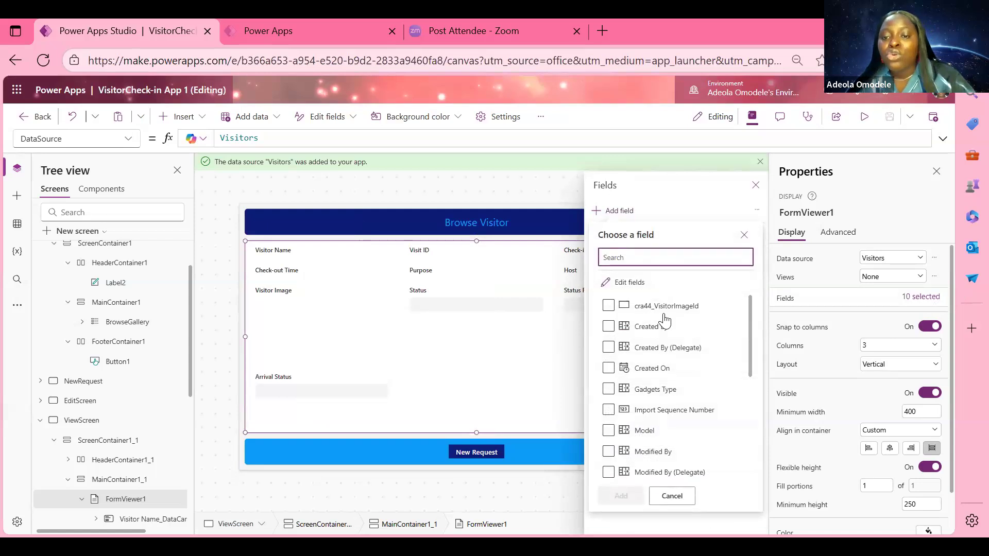
click(609, 391)
scroll(637, 399, down, 2)
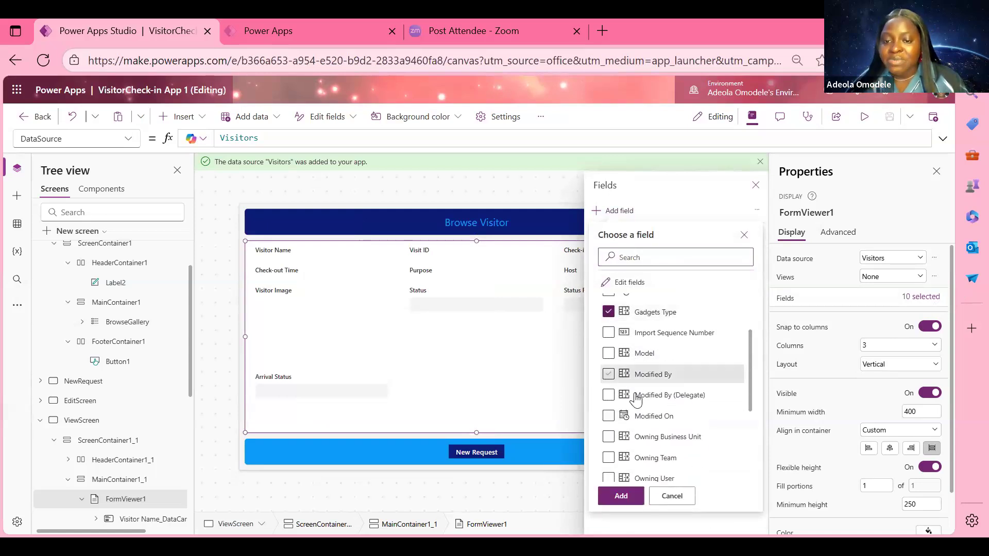
click(612, 357)
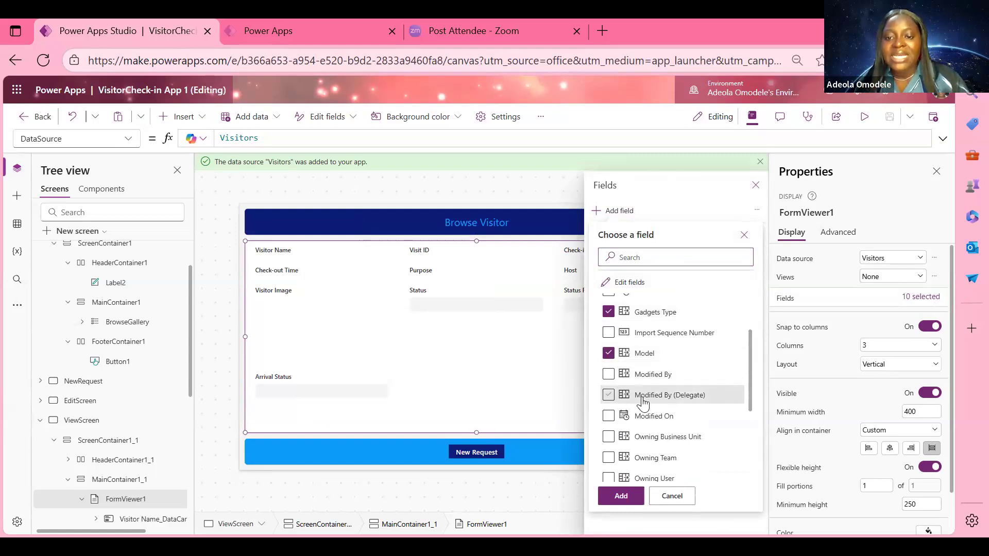
scroll(644, 409, down, 4)
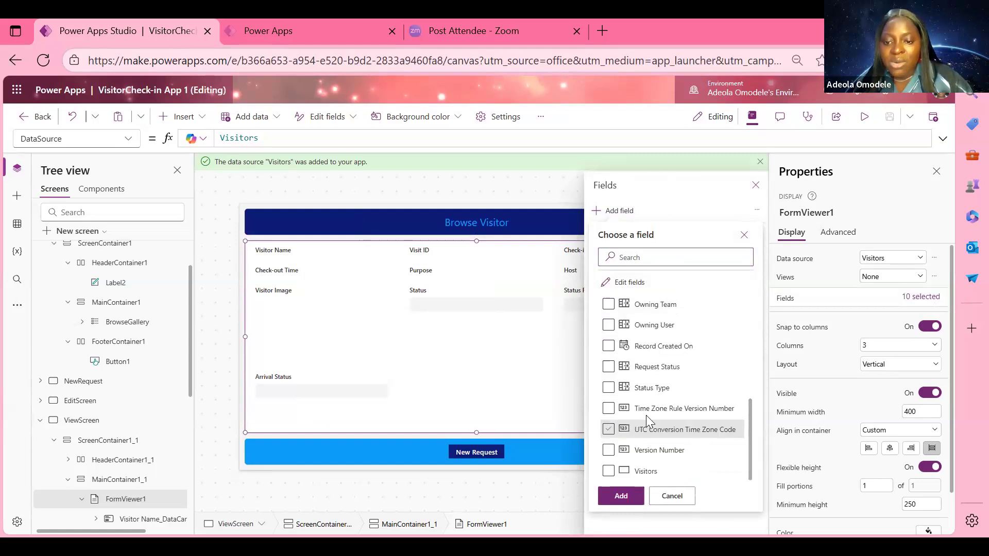
Select the Request Status and Status Type fields as well, and add all the ticked fields to the visitor view form
click(610, 367)
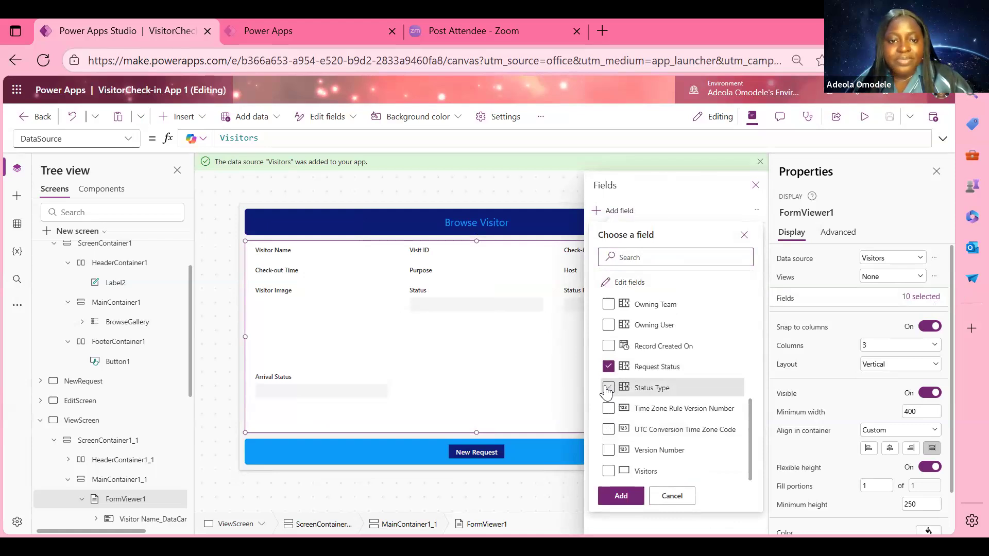
click(606, 389)
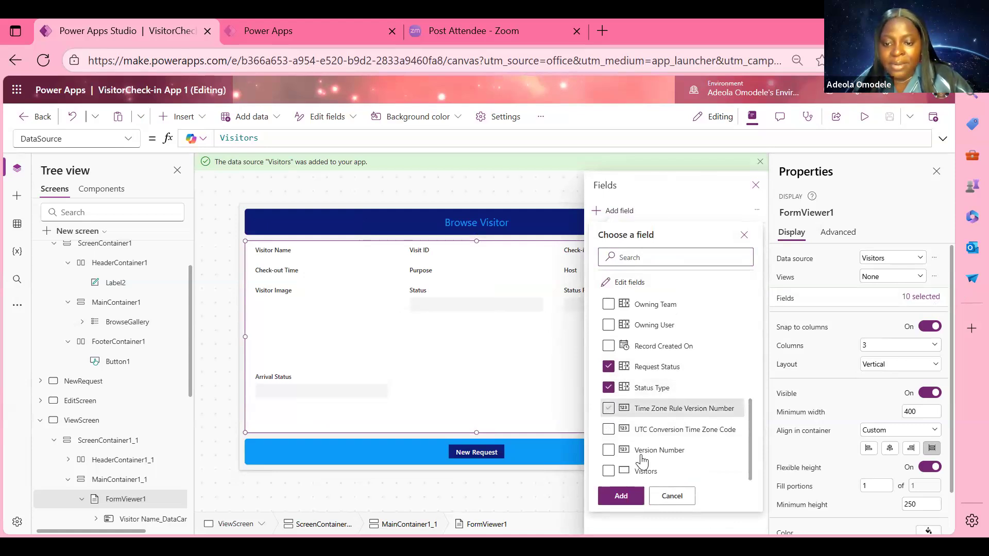
scroll(641, 453, up, 5)
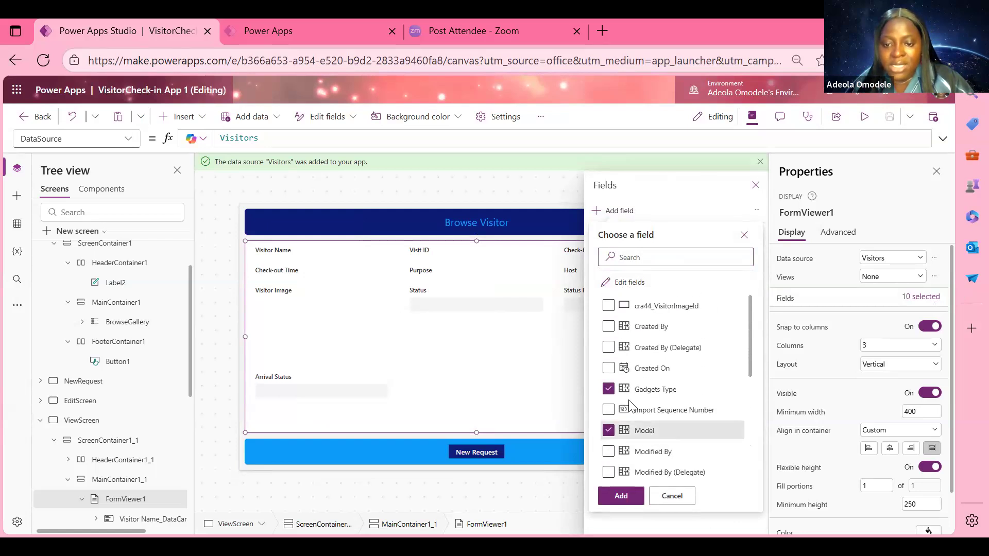
click(621, 496)
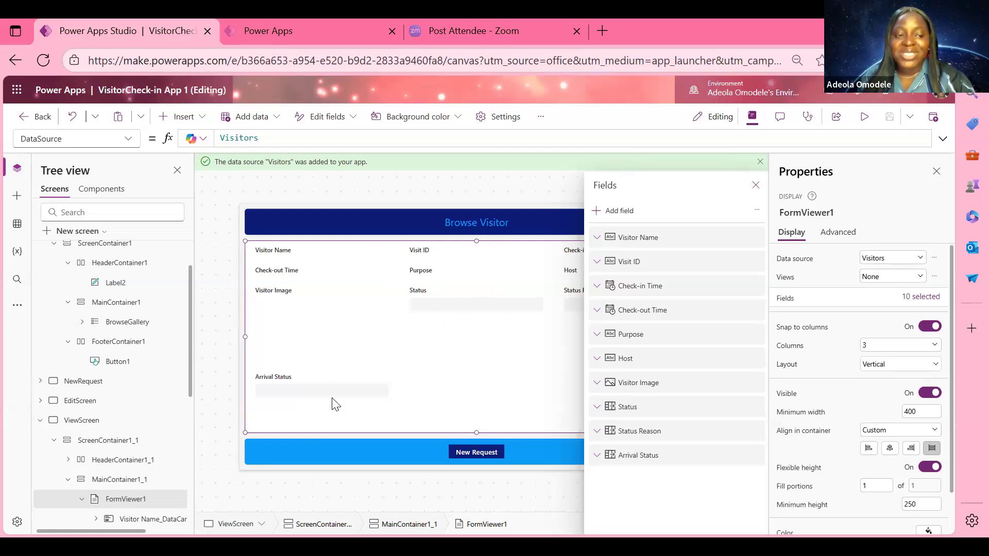
click(528, 204)
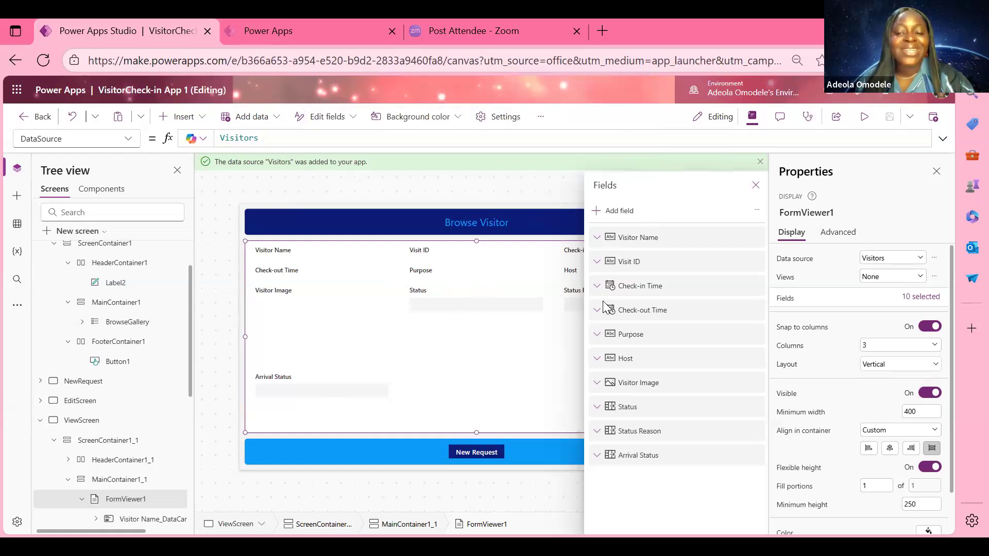
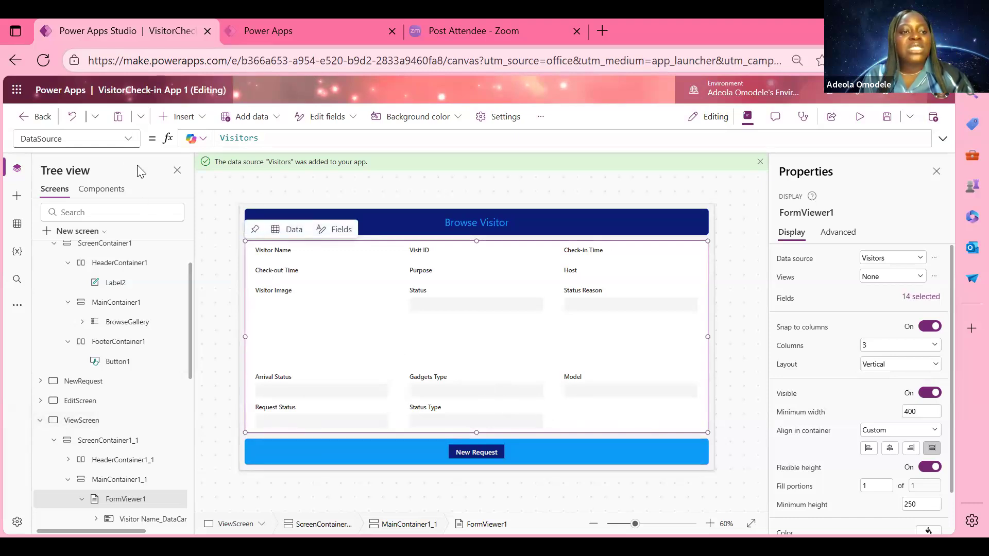
Set the view form's Item property to BrowseGallery.Selected
click(113, 137)
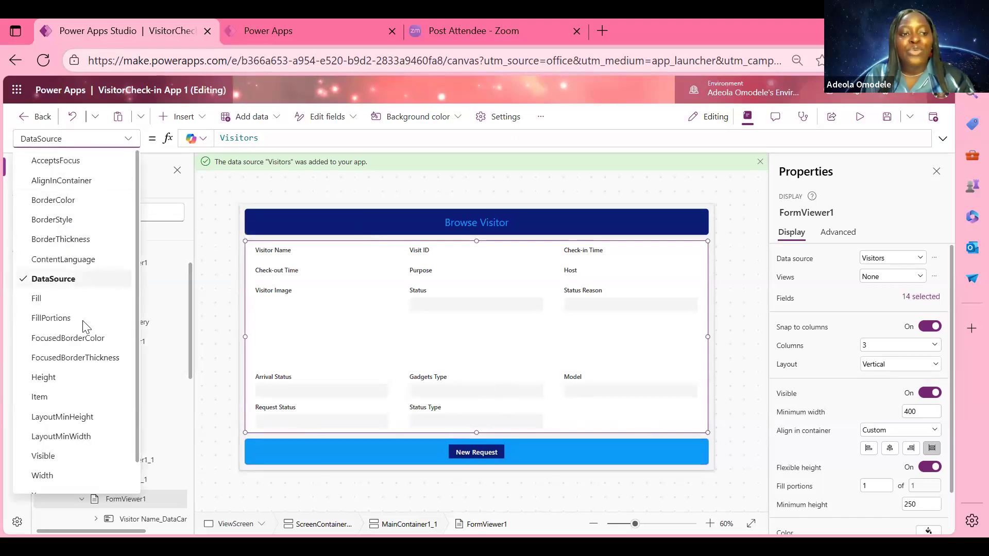
click(66, 397)
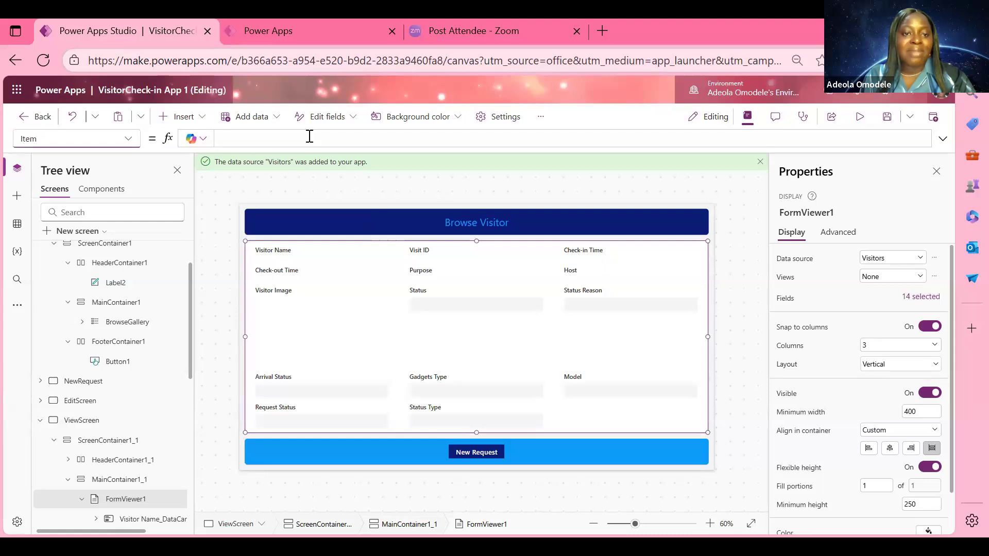
text(Br)
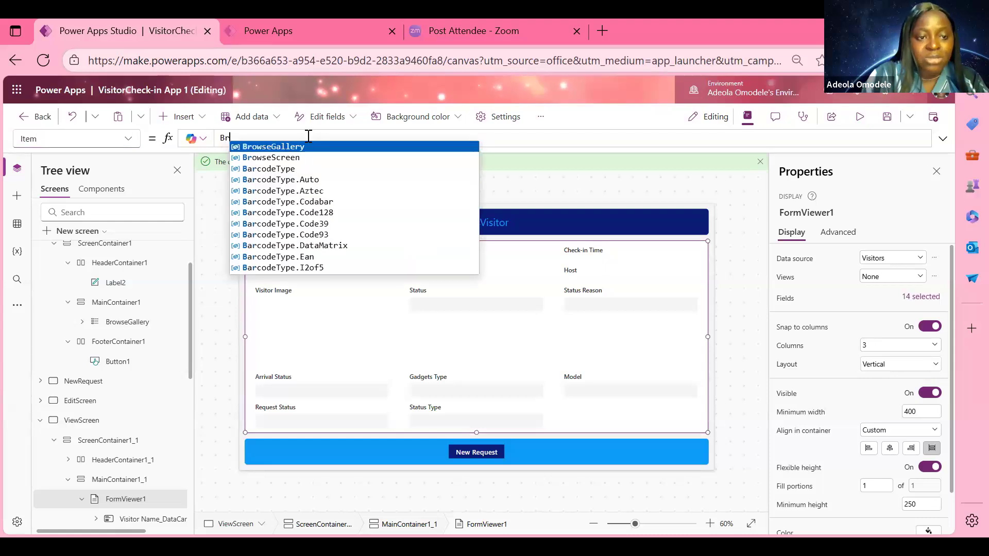
key(Tab)
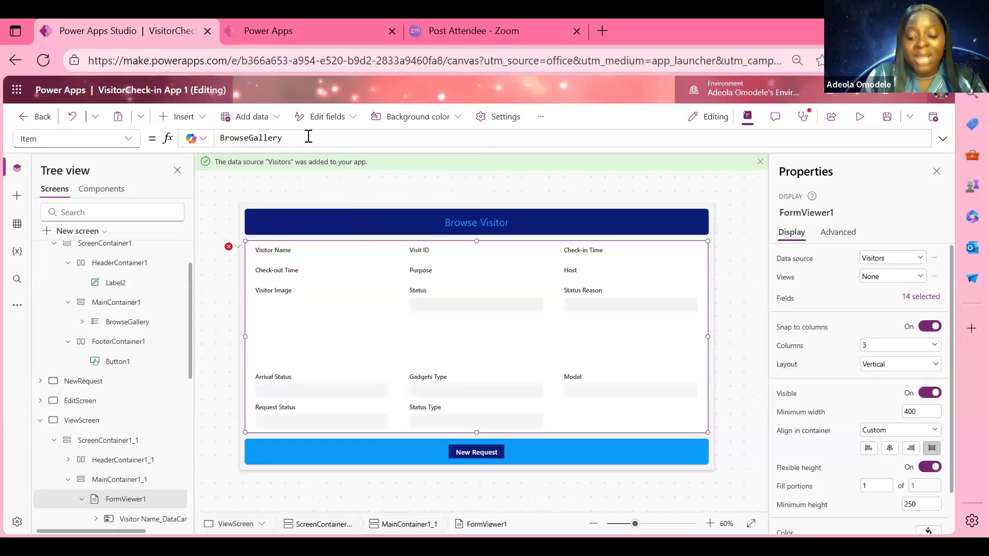
text(.)
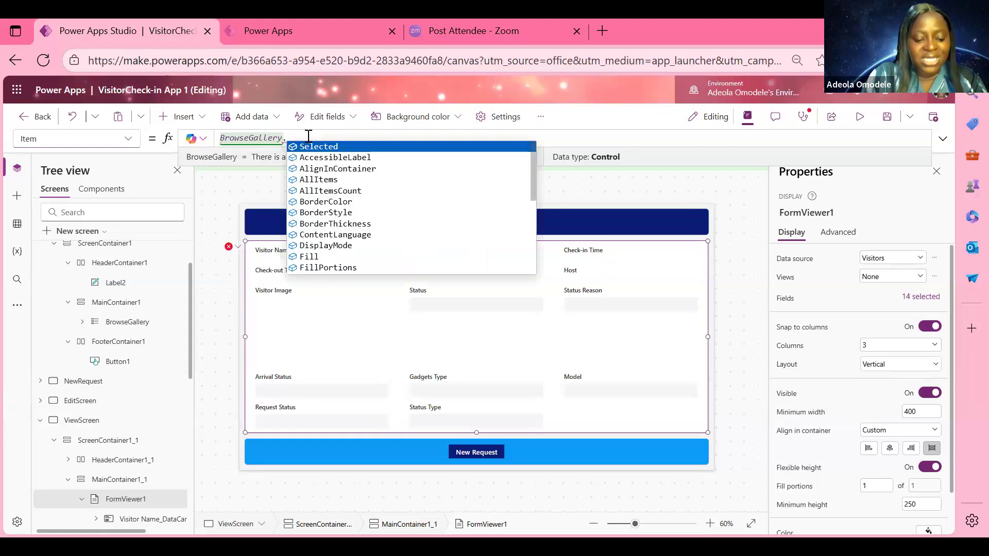
text(s)
key(Tab)
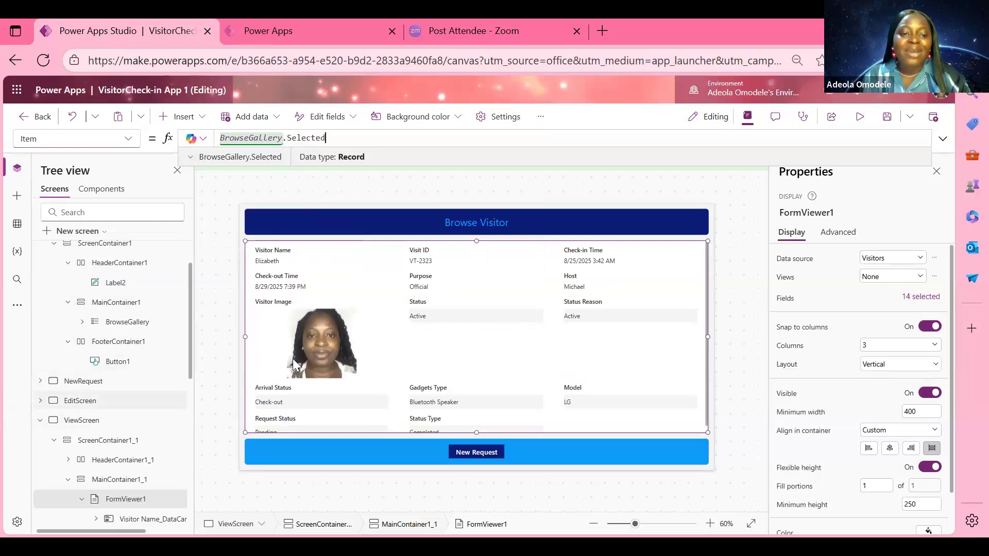
mouse_move(292, 359)
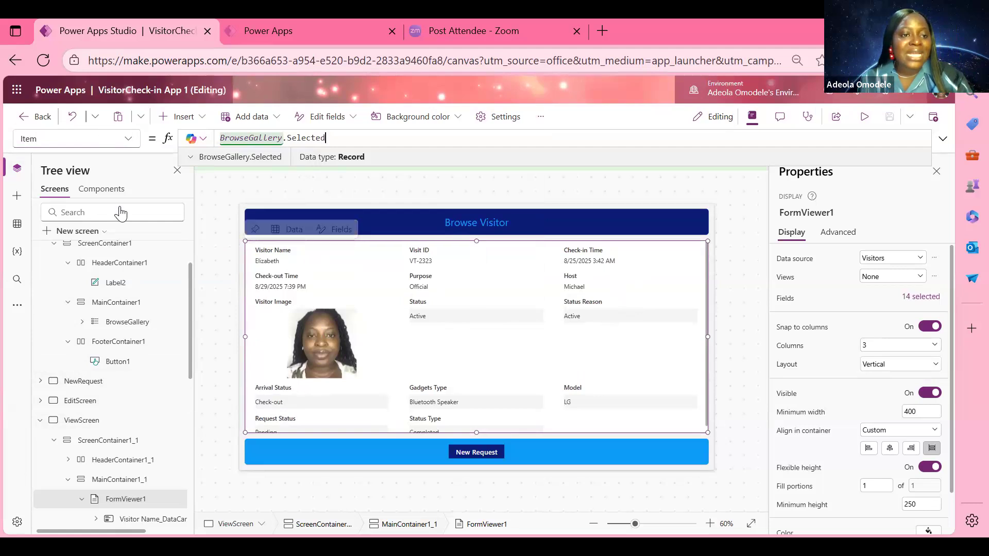
Insert a button on SuccessScreen and place it centred below the success message, at X 603, Y 518
scroll(77, 392, down, 3)
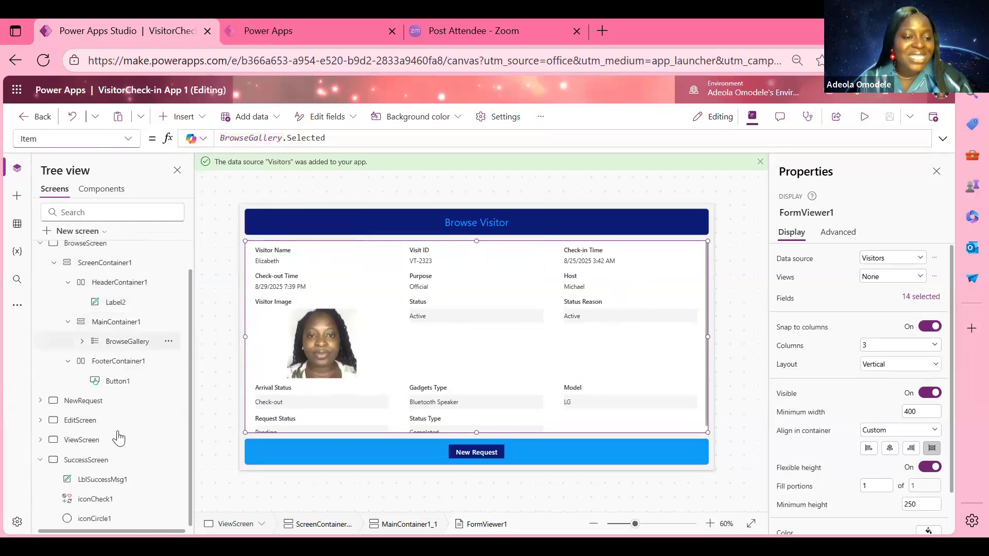
click(123, 466)
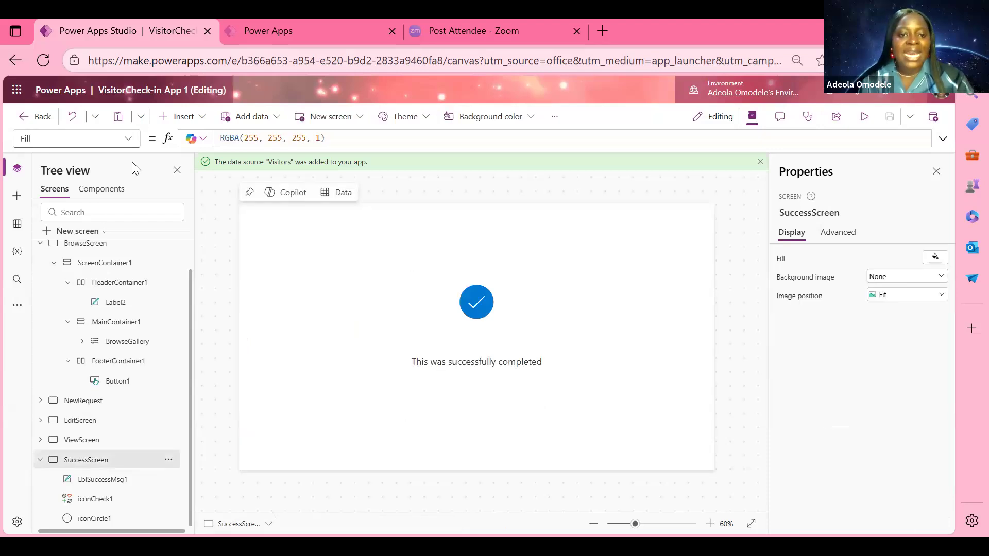
click(185, 118)
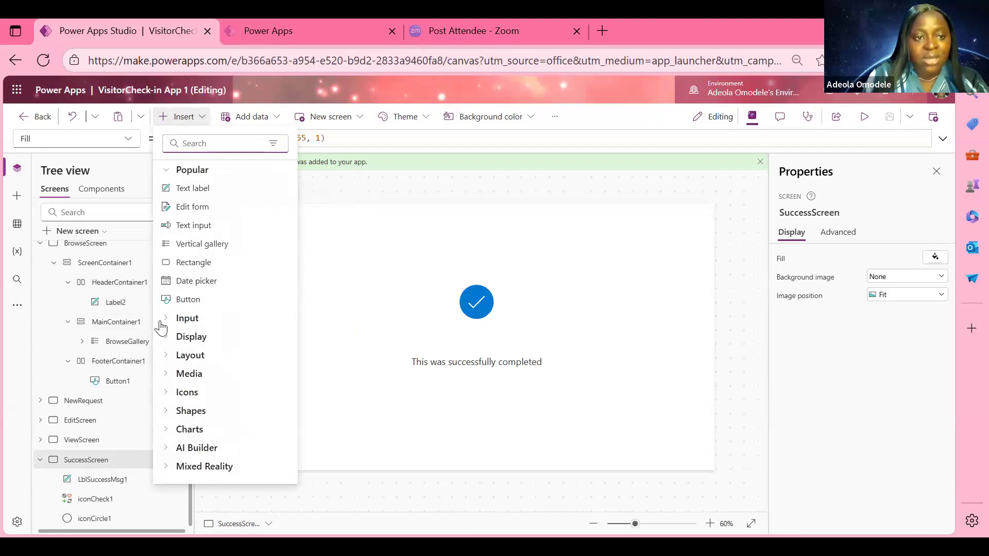
text(Bu)
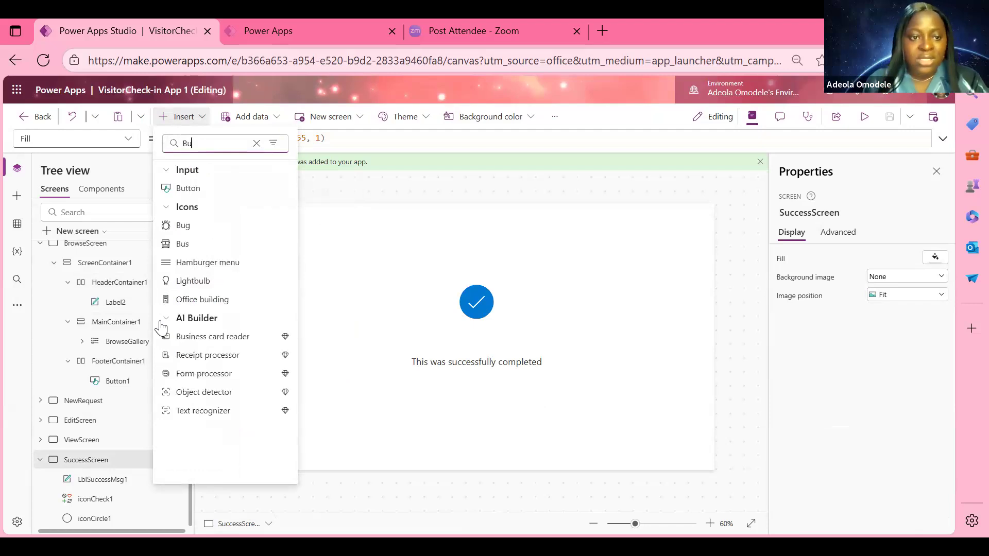
click(204, 187)
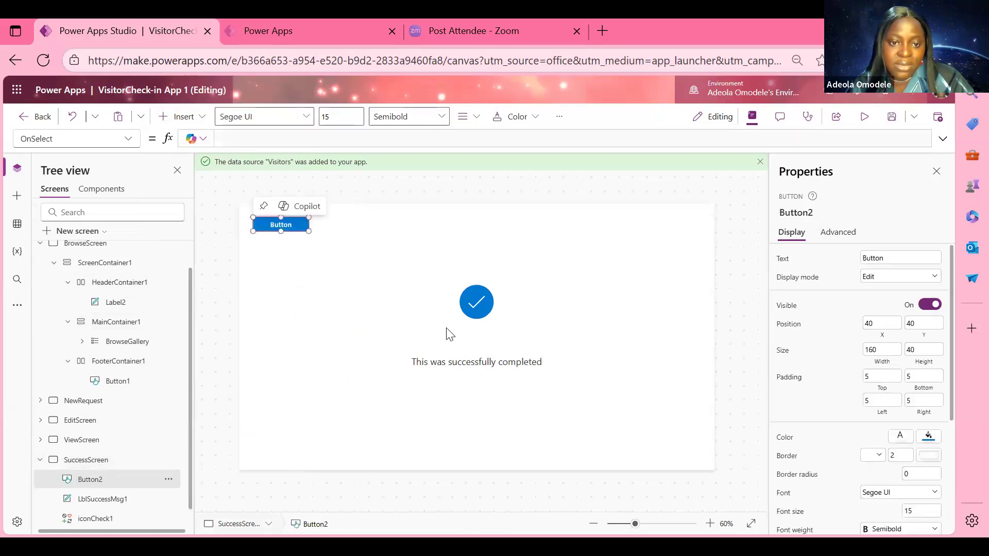
drag(274, 227, 438, 392)
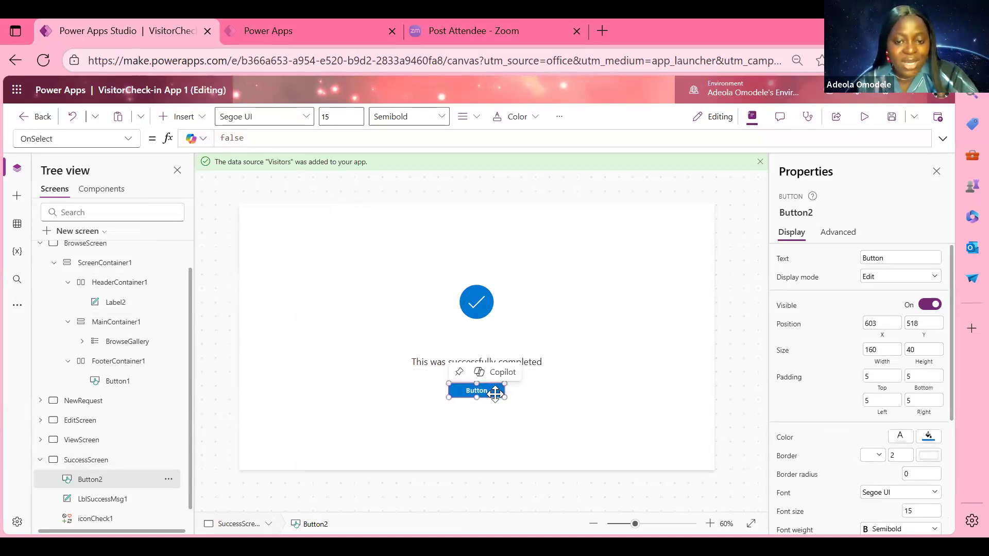
Paste a copy of the button on SuccessScreen and place it directly below the original at X 603, Y 639
click(560, 393)
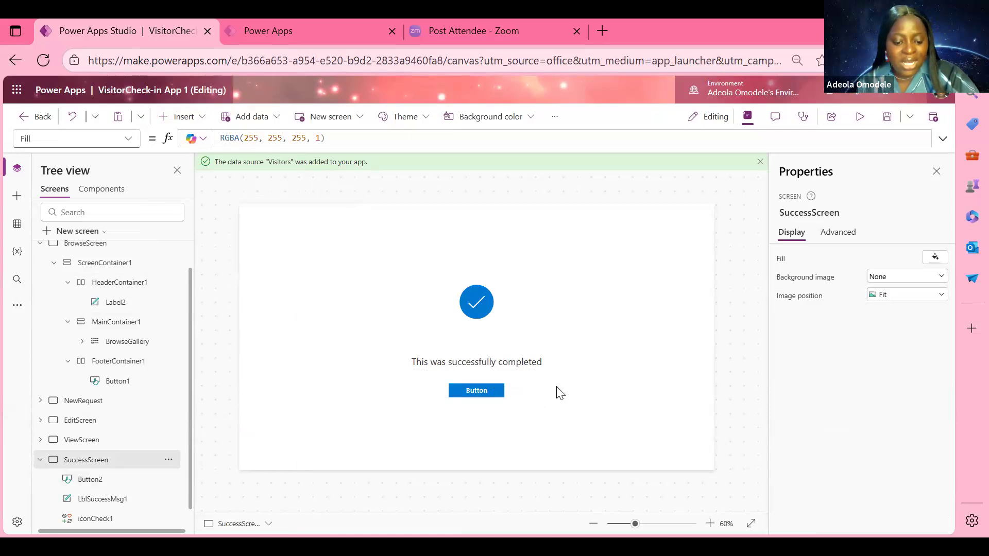
key(ctrl+v)
drag(471, 398, 464, 438)
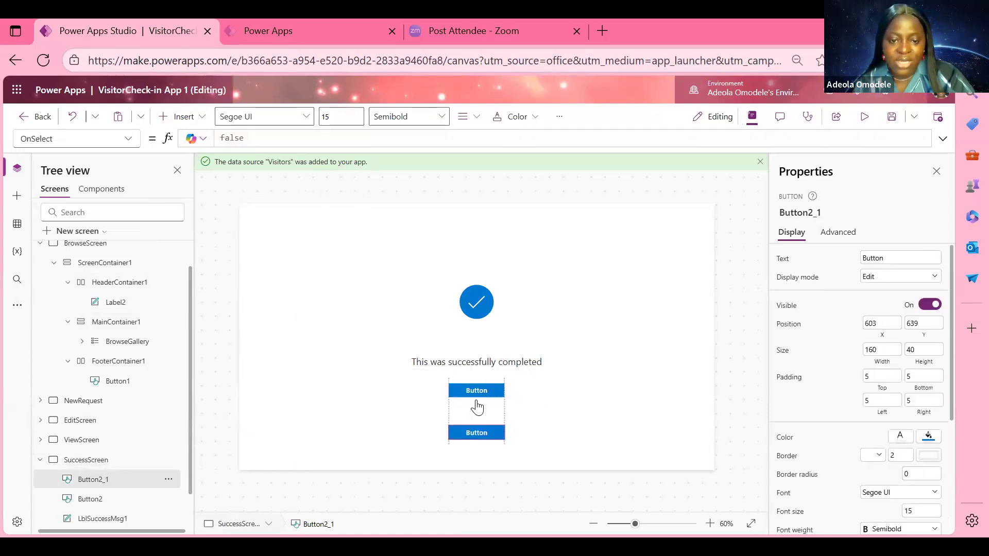
Set the text of the upper button on SuccessScreen to "Browse"
click(479, 395)
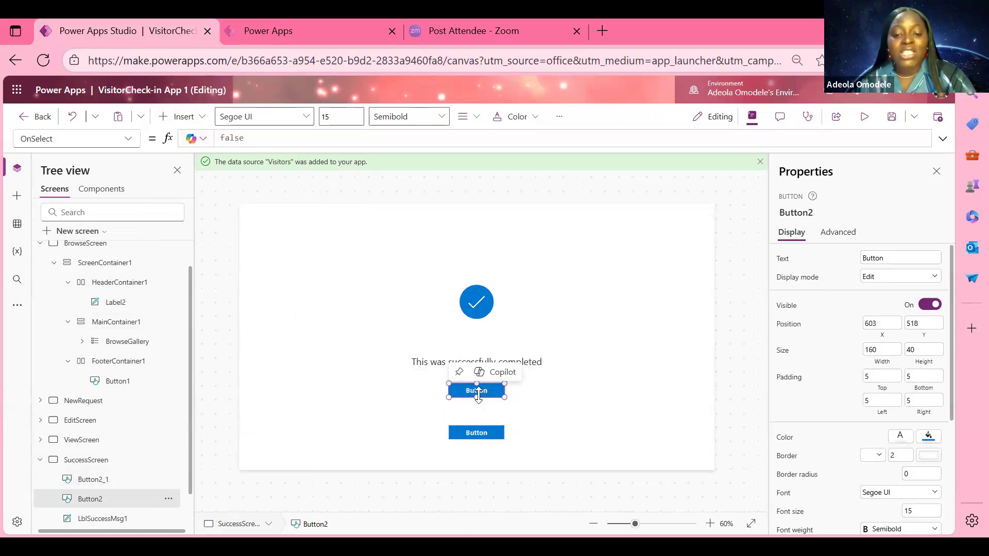
click(890, 258)
double_click(891, 258)
text(Bro)
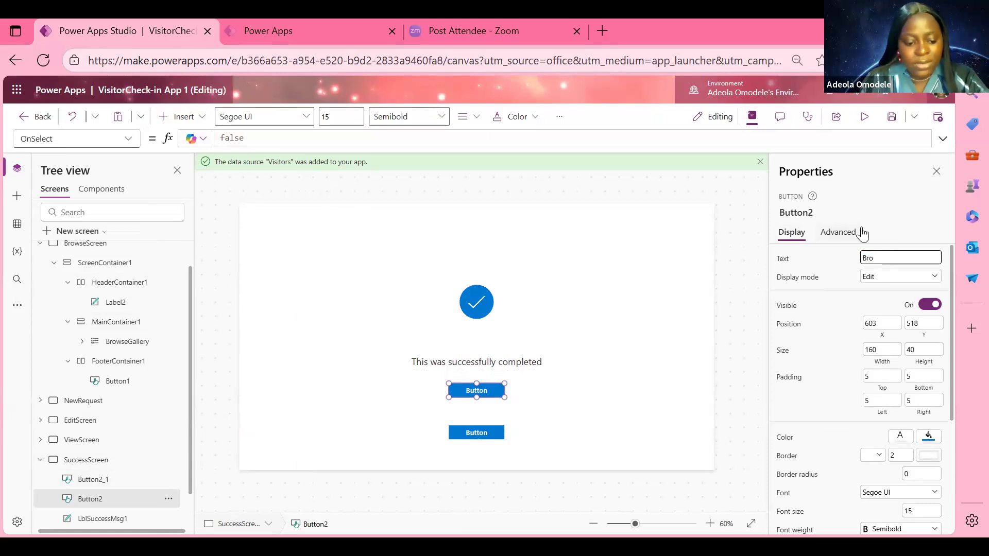
text(wse)
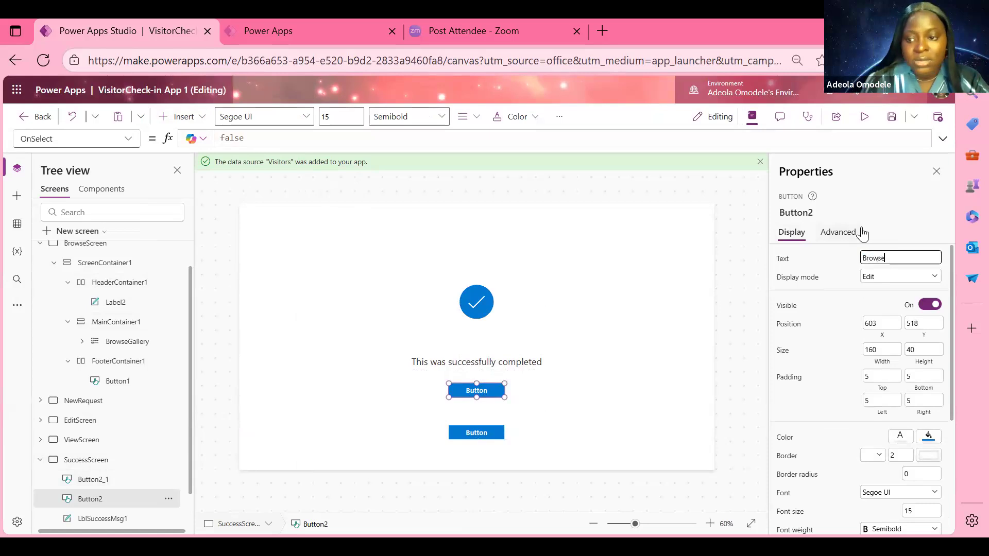
text(S)
key(BackSpace)
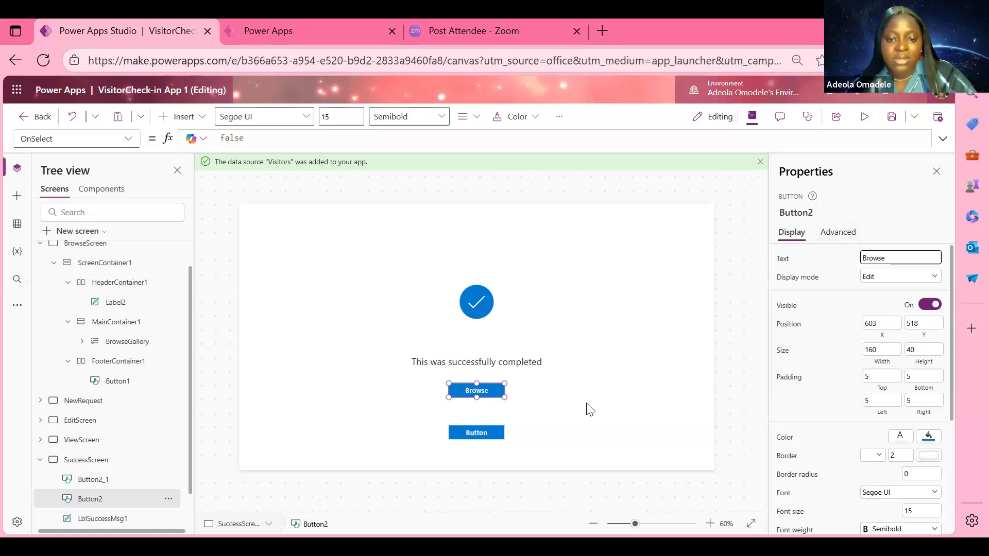
Set the text of the lower button on SuccessScreen to "New Request"
click(476, 435)
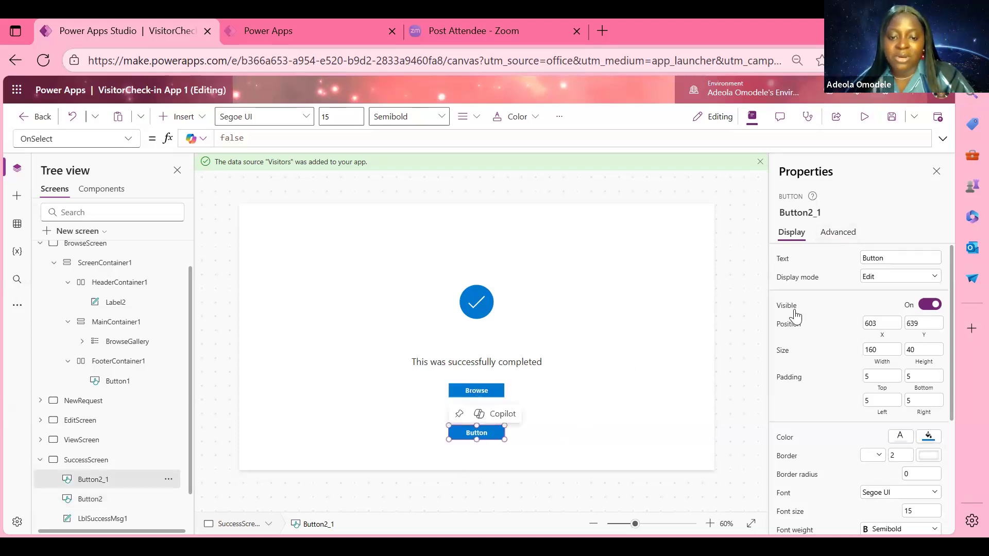
double_click(867, 258)
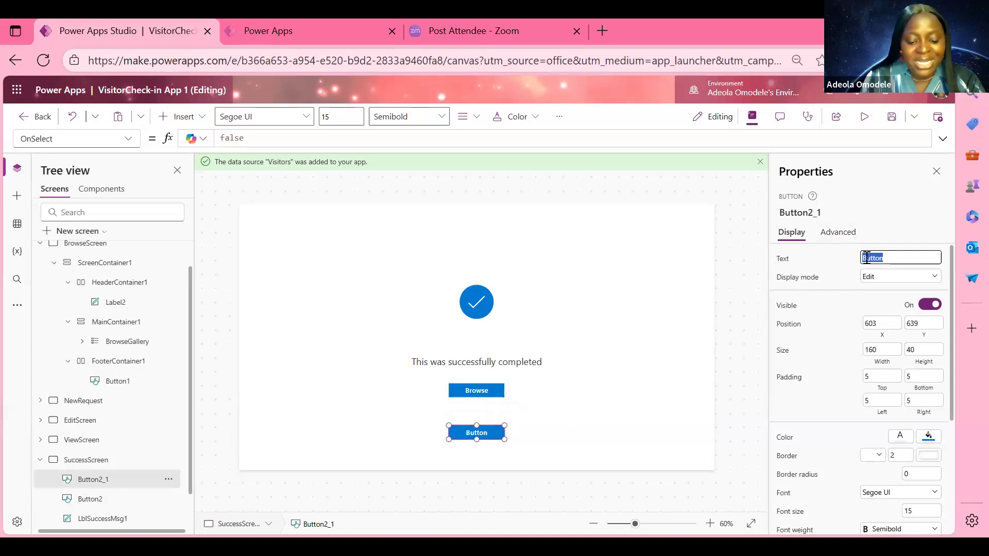
text(N)
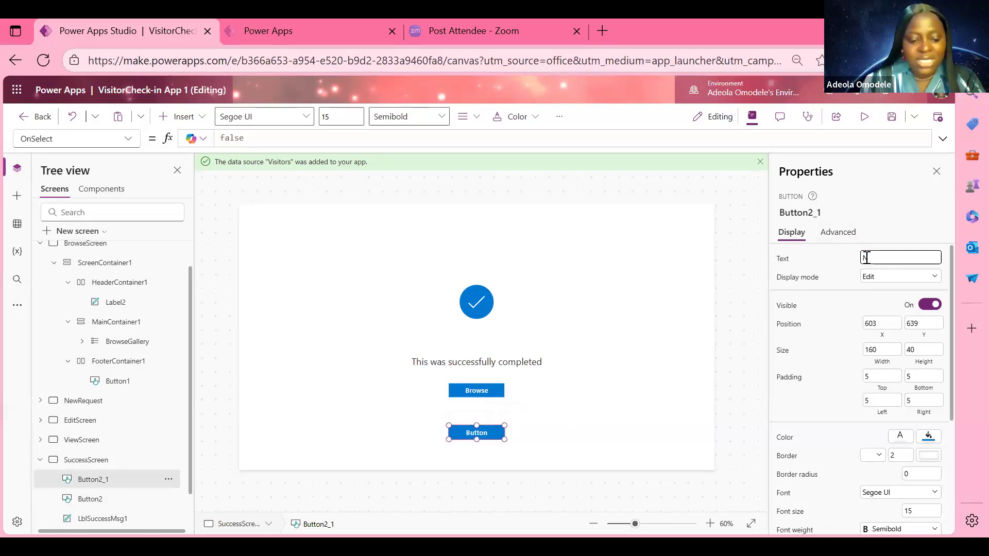
text(ew Request)
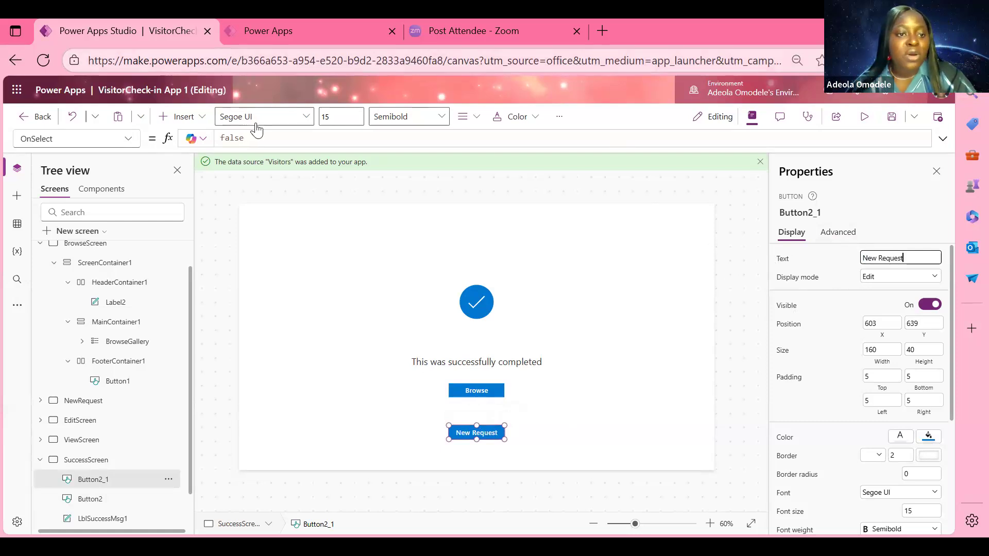
Set the OnSelect formula of the New Request button on SuccessScreen to Navigate(NewRequest,ScreenTransition.Fade)
double_click(251, 140)
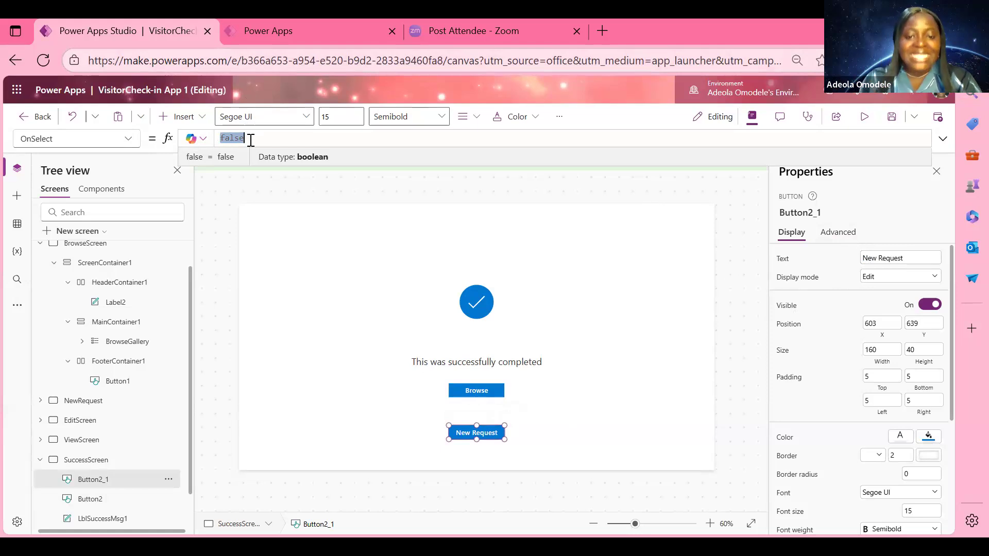
text(V)
key(BackSpace)
text(Nav)
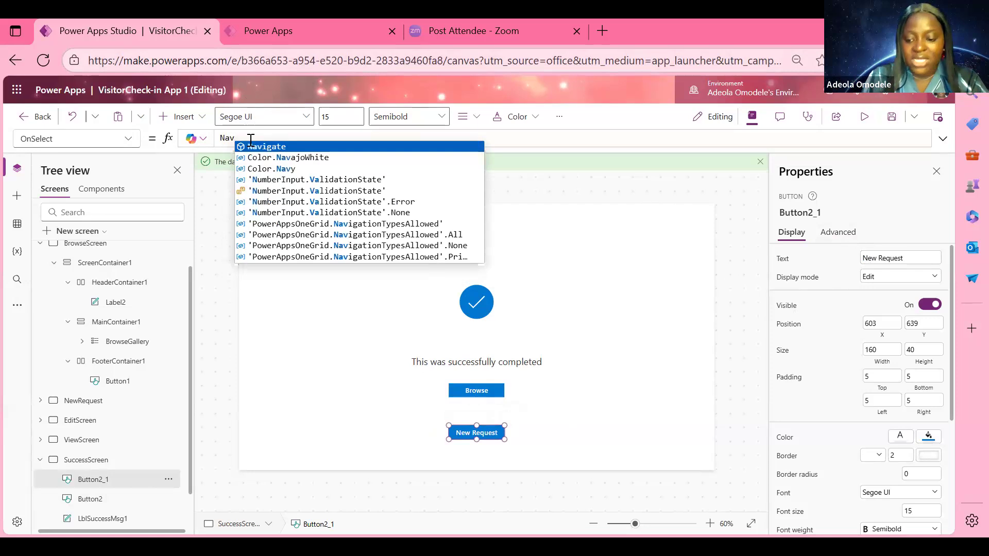
key(Tab)
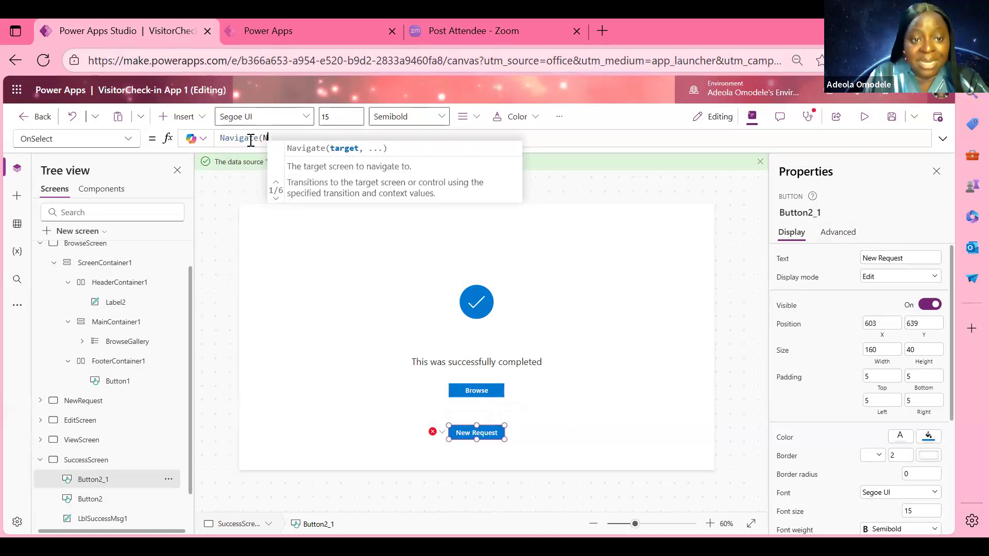
text(N)
key(Down)
key(Down)
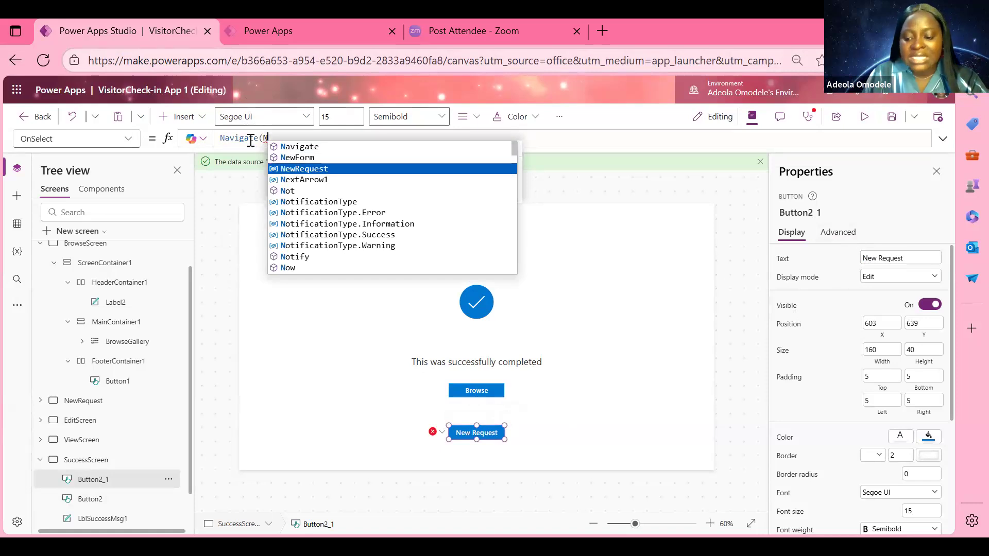
key(Tab)
text(.)
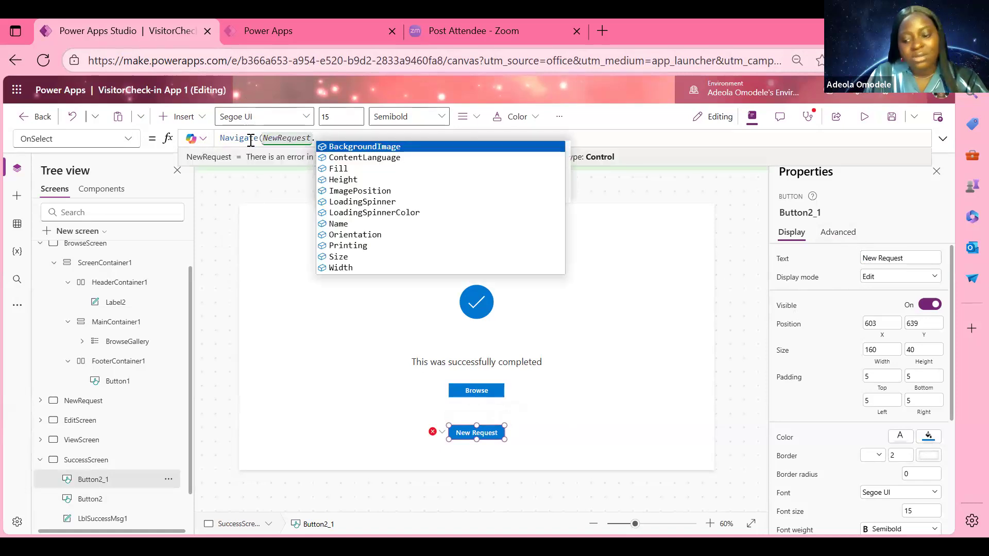
key(BackSpace)
text(,)
key(Down)
key(Down)
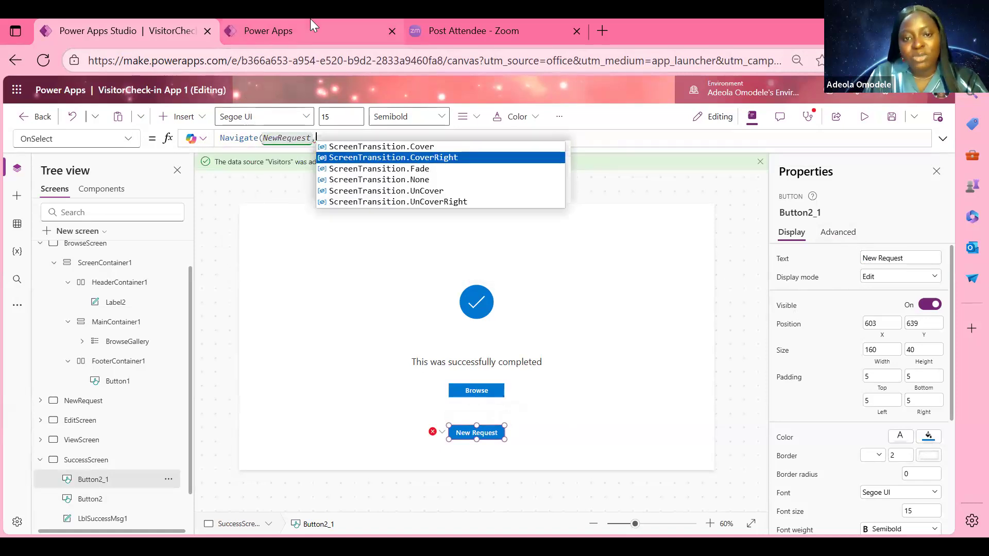
key(Tab)
text())
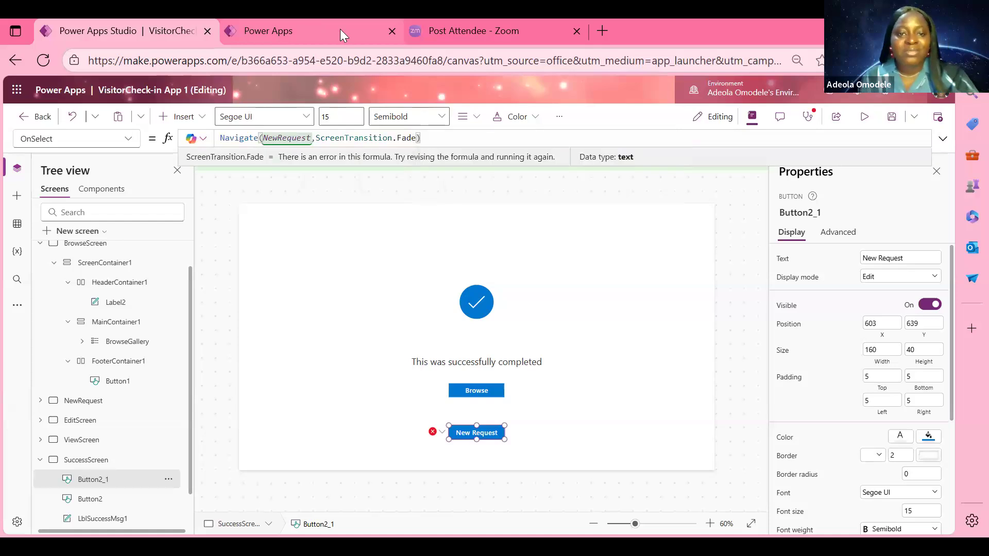
Set the OnSelect formula of the Browse button on SuccessScreen to Navigate(BrowseScreen,ScreenTransition.Fade)
click(485, 387)
double_click(263, 143)
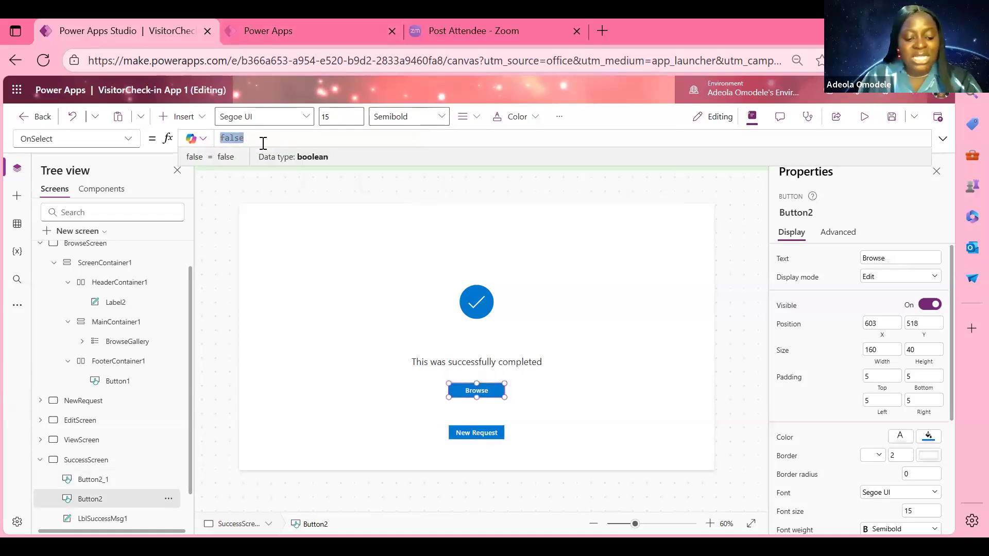
text(Na)
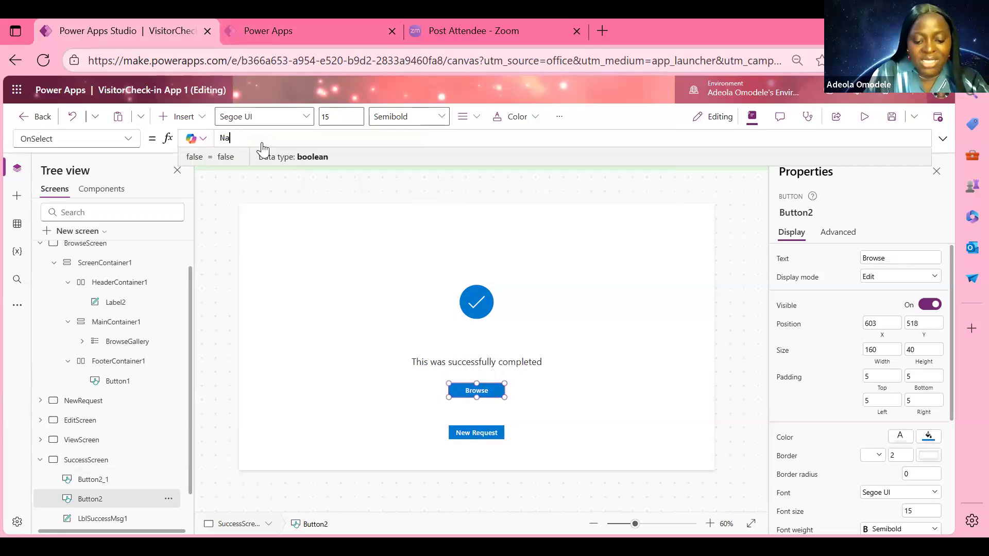
text(vigate(Br)
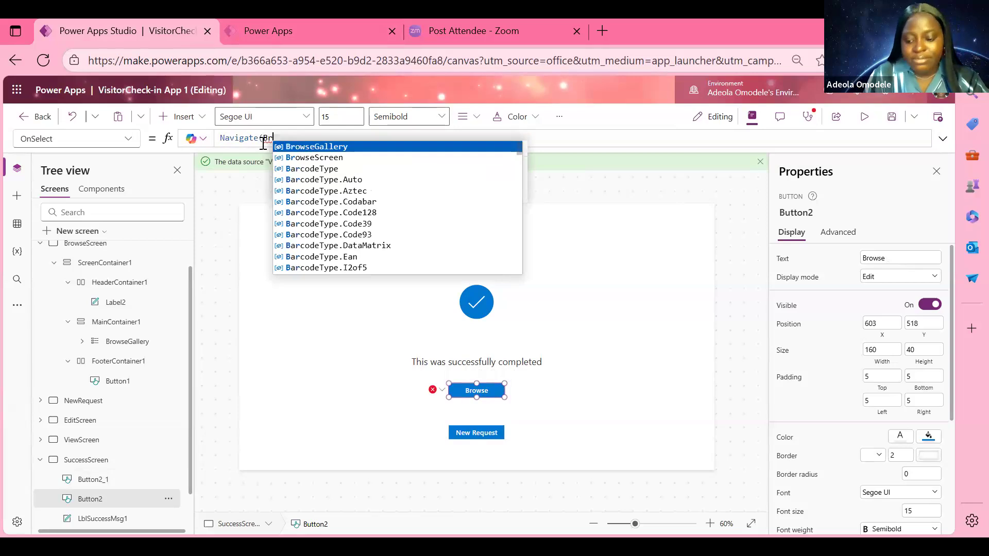
key(Down)
key(Tab)
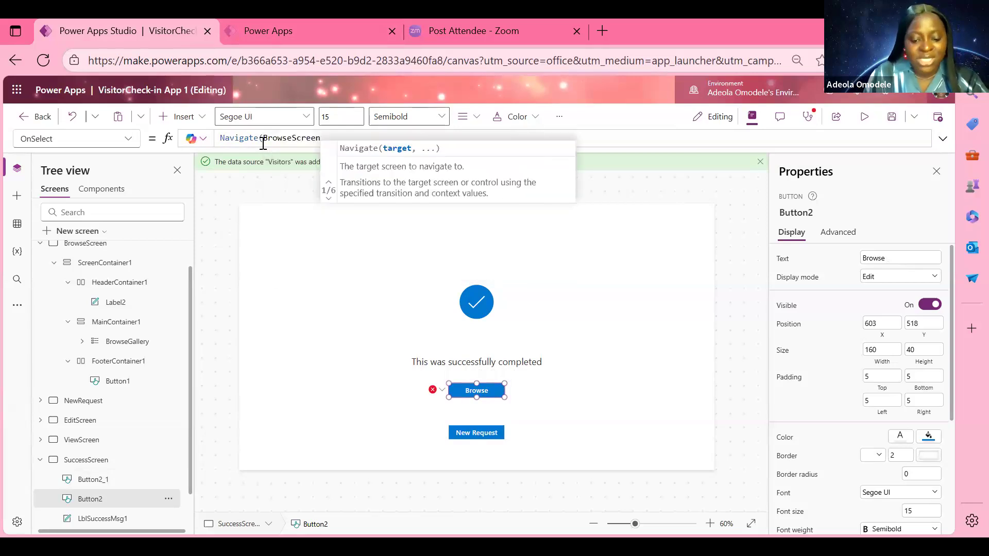
text(,)
key(Down)
key(Down)
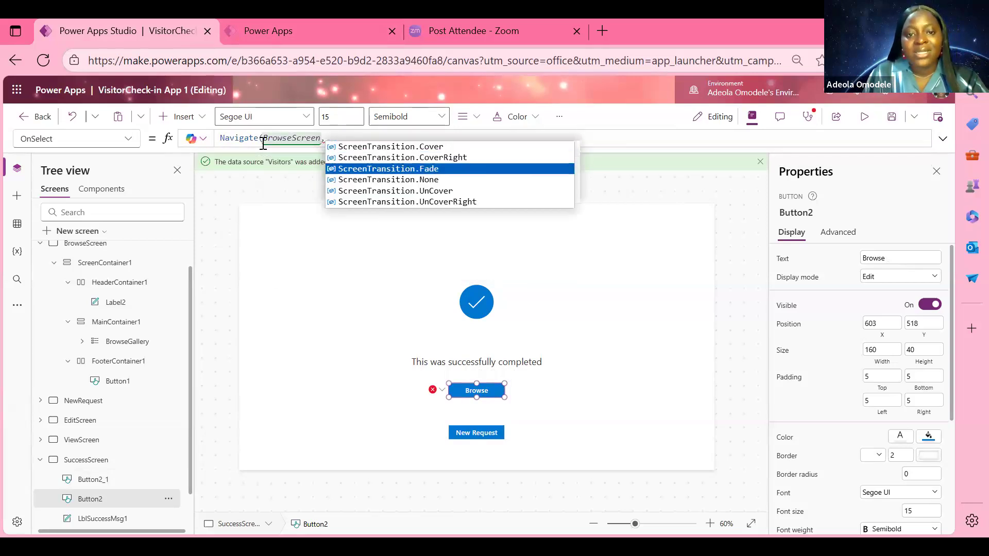
key(Tab)
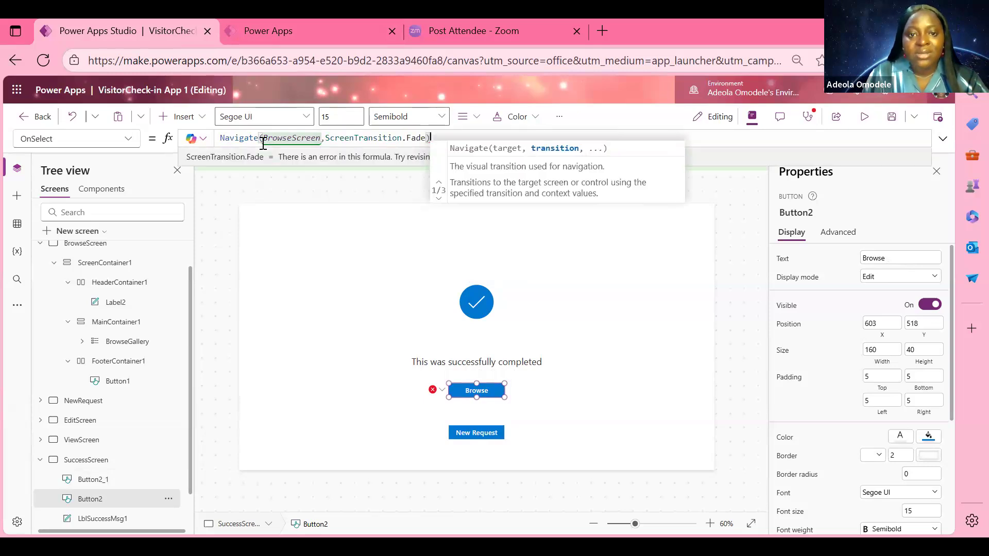
text())
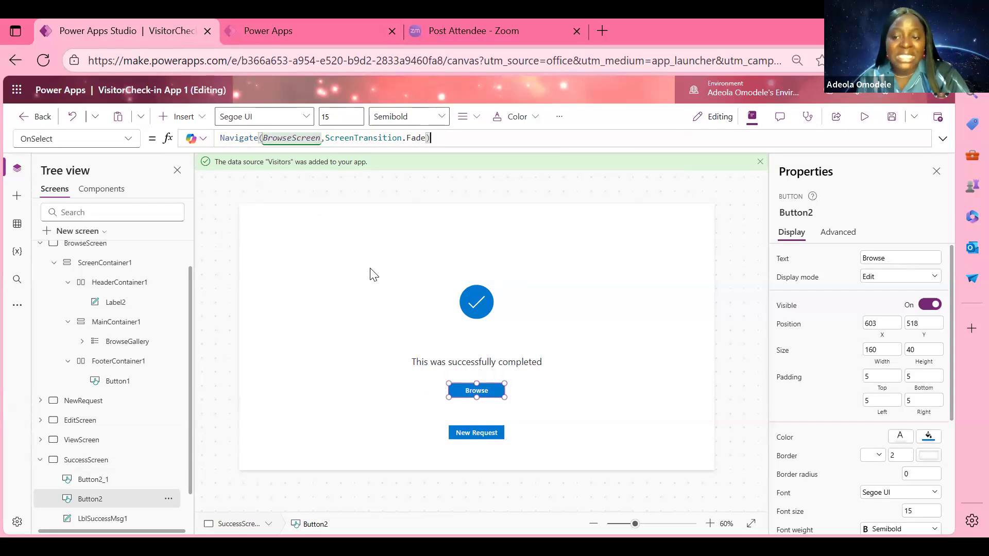
Test the navigation of the Browse and New Request buttons on SuccessScreen, and check the Send button on the NewRequest screen
key(alt)
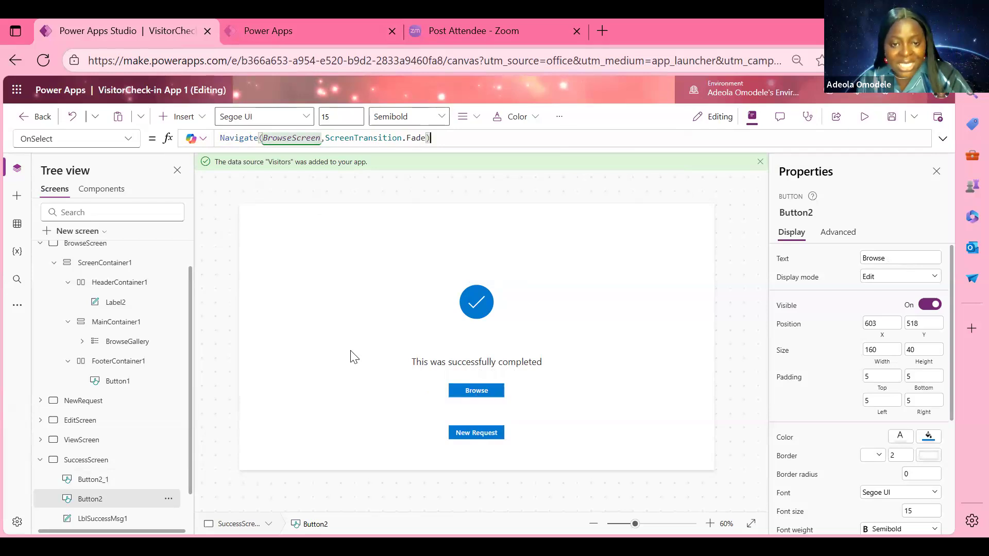
alt+click(464, 396)
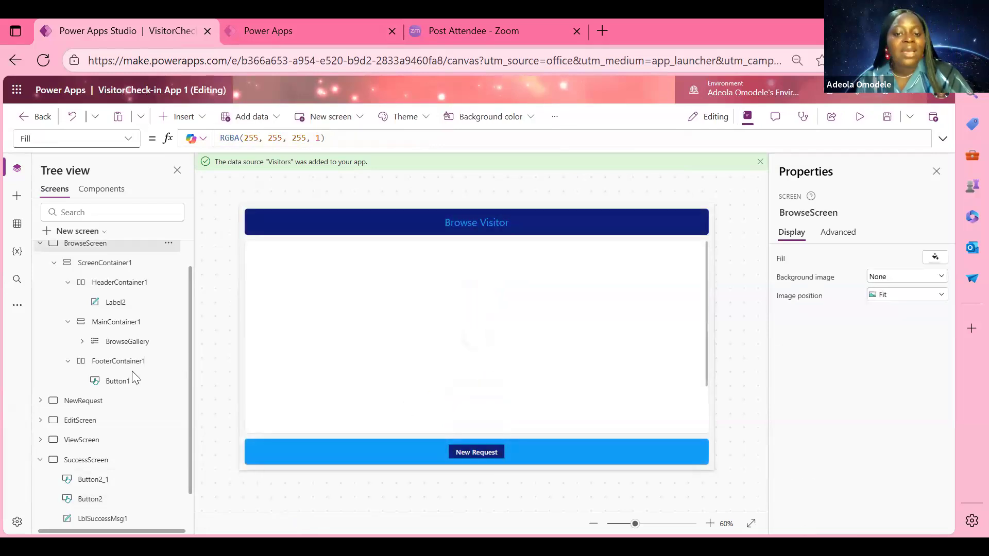
click(39, 246)
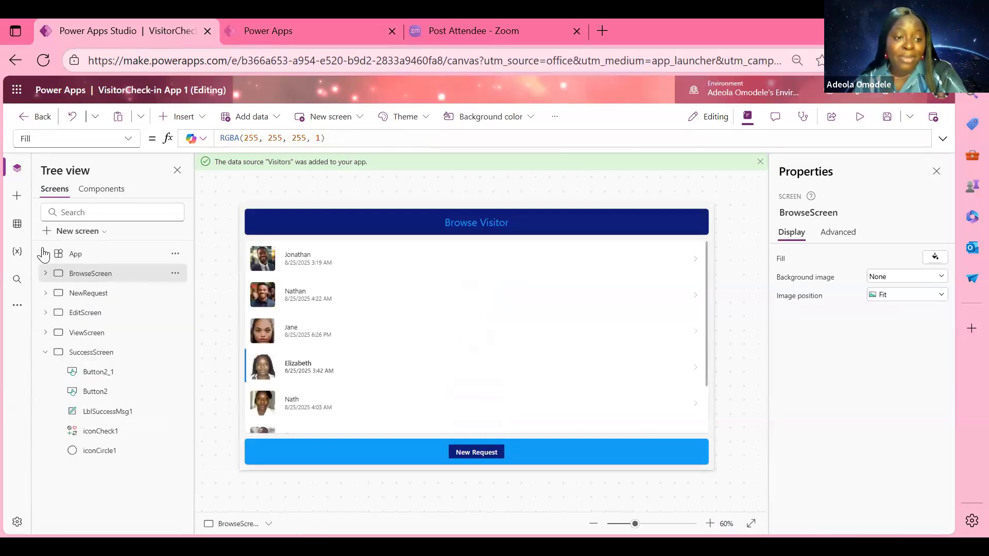
click(87, 353)
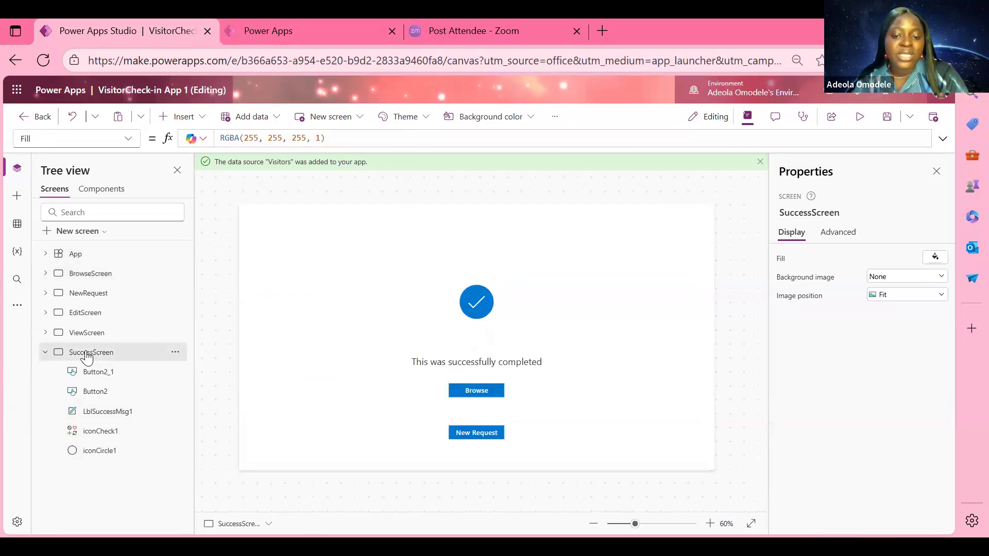
alt+click(467, 441)
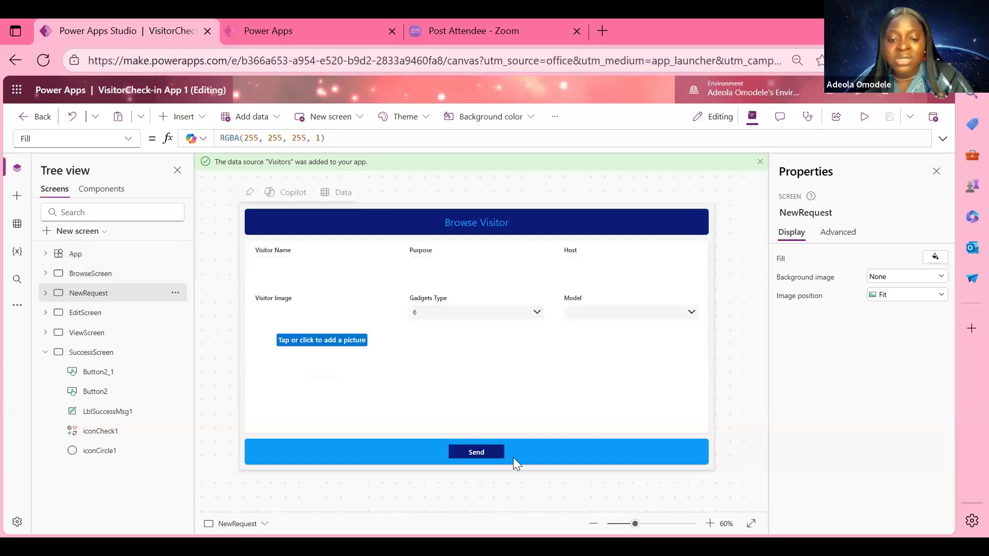
click(484, 451)
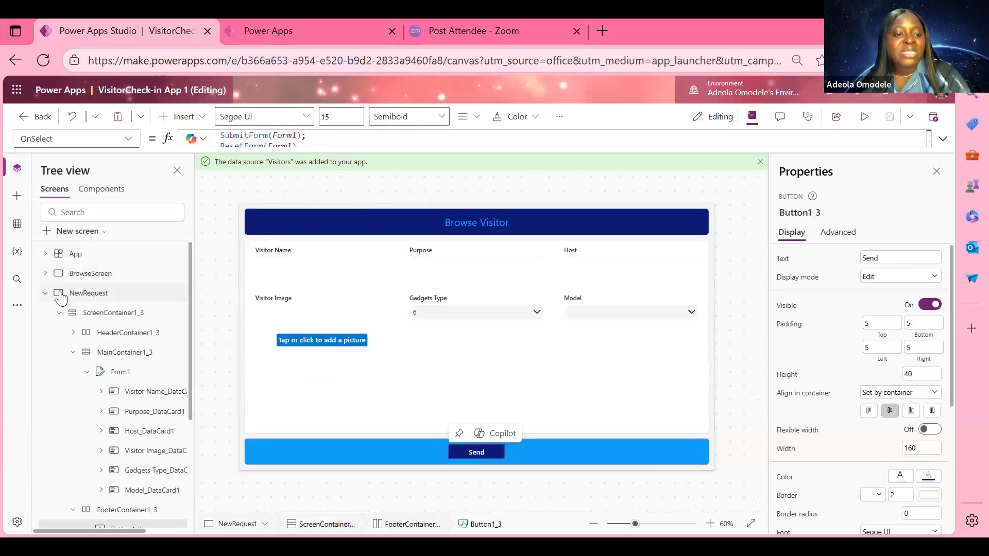
click(46, 294)
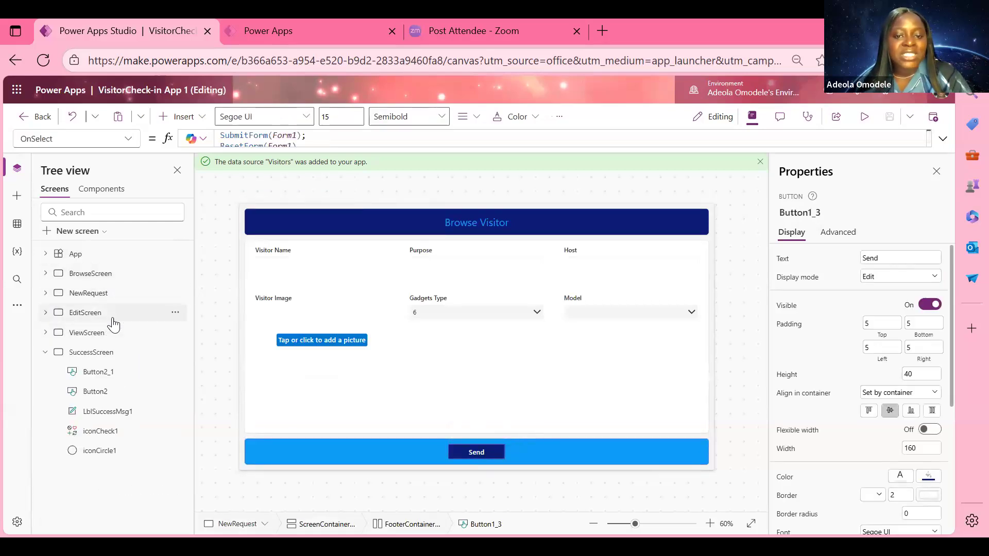
Set the text of the footer button on EditScreen to "Update"
click(141, 316)
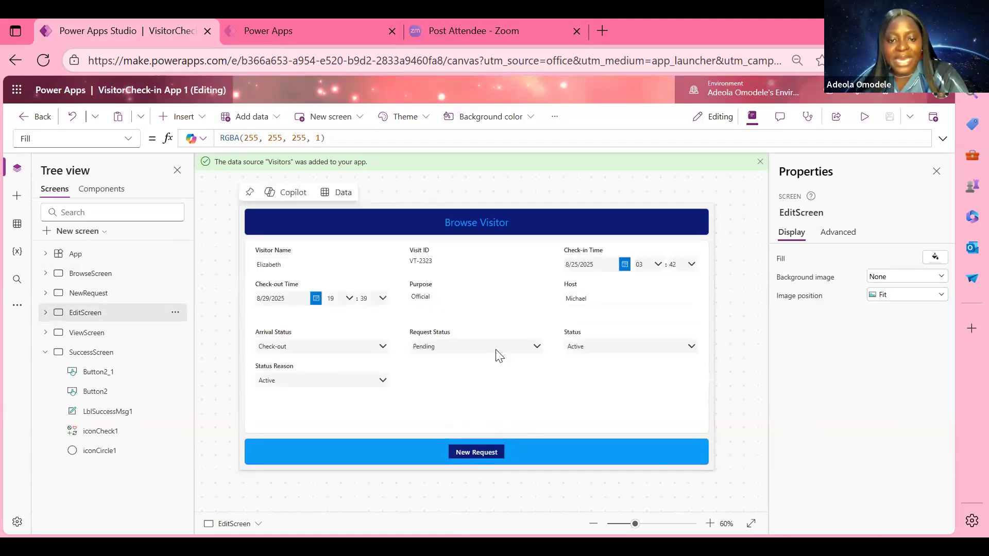
click(492, 452)
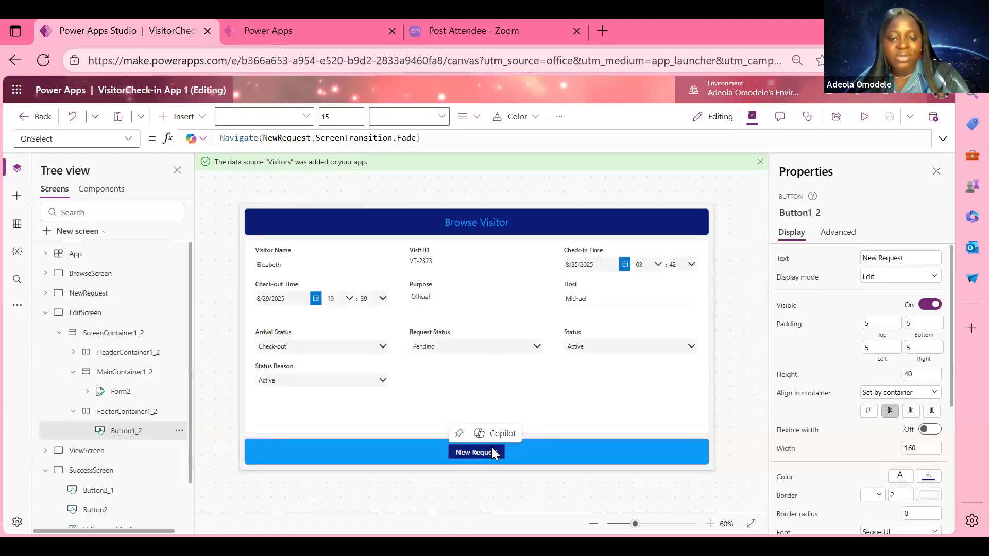
click(886, 257)
double_click(886, 256)
double_click(886, 256)
drag(886, 256, 848, 253)
text(Update)
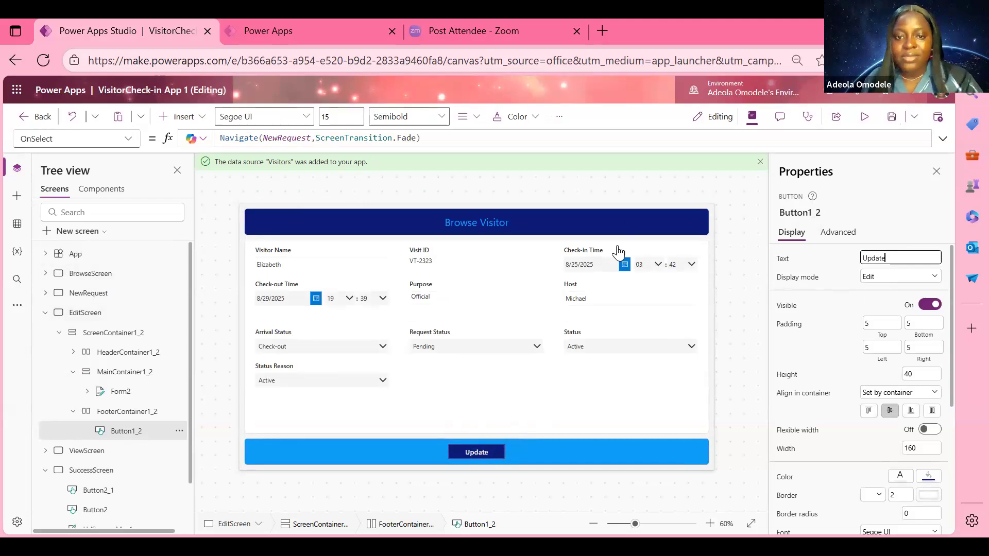
Set the text of the header label on EditScreen to "Update Record"
click(483, 222)
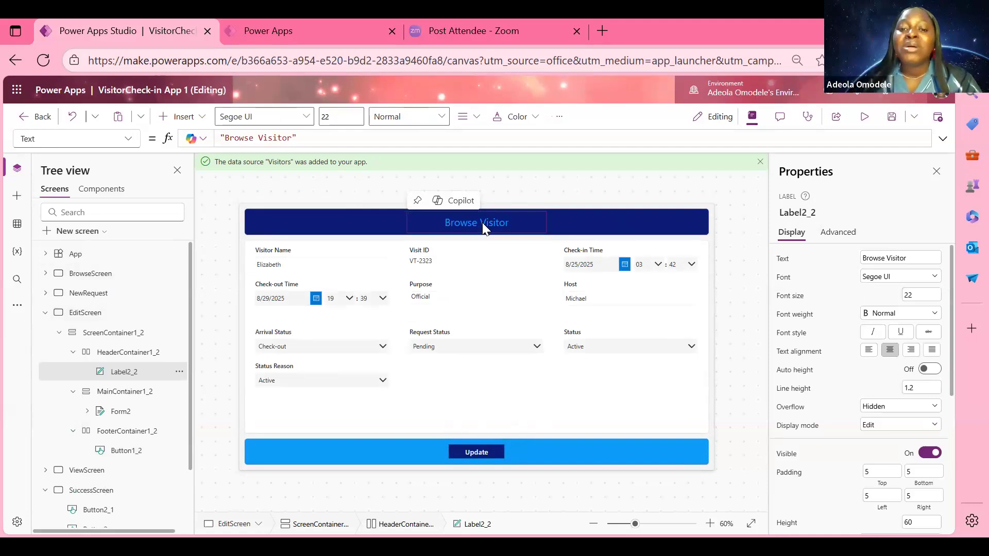
click(288, 138)
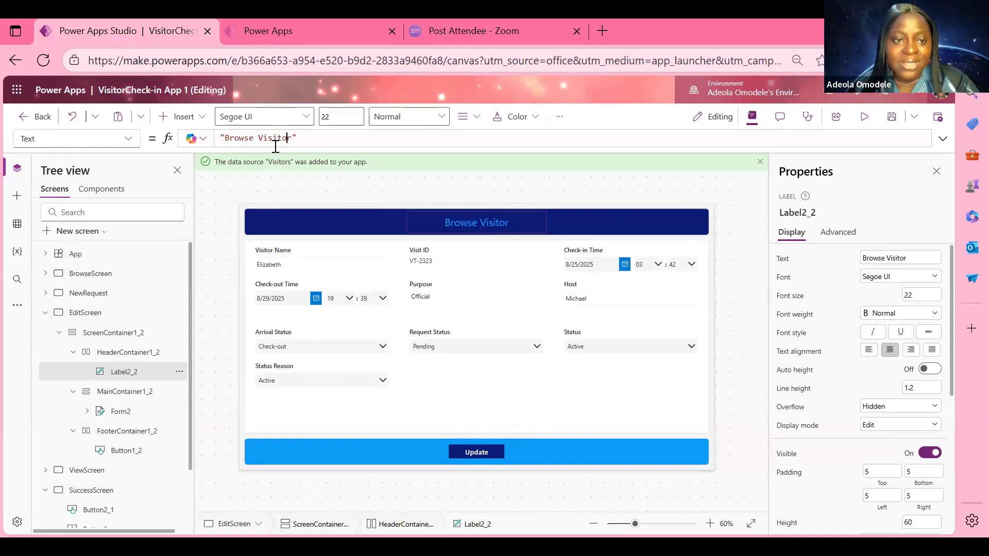
key(End)
double_click(269, 139)
key(ctrl+a)
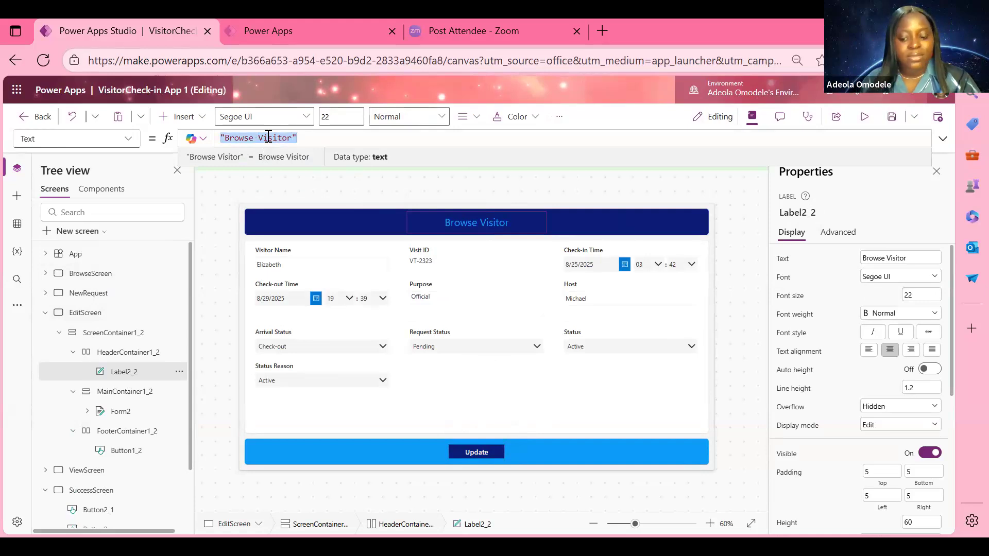
text("")
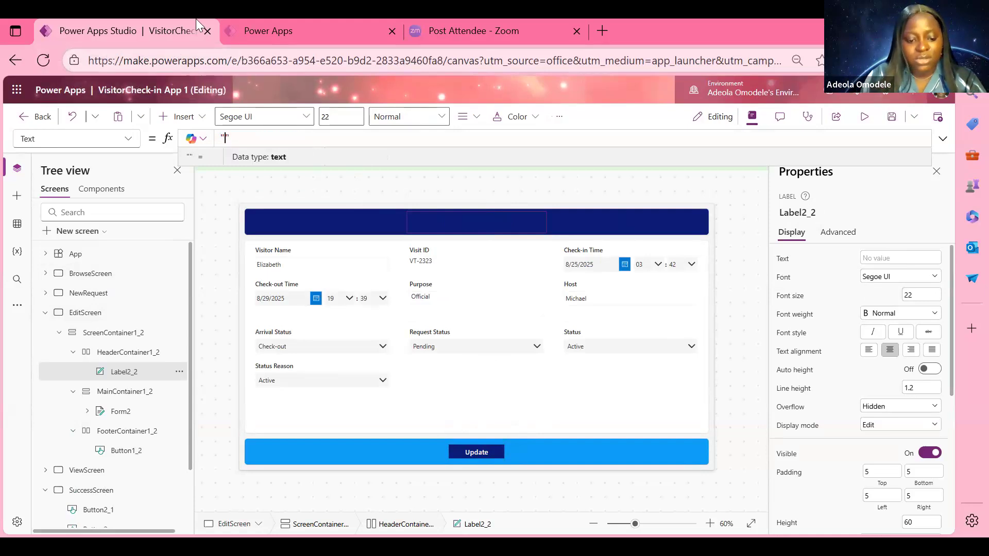
text(Update)
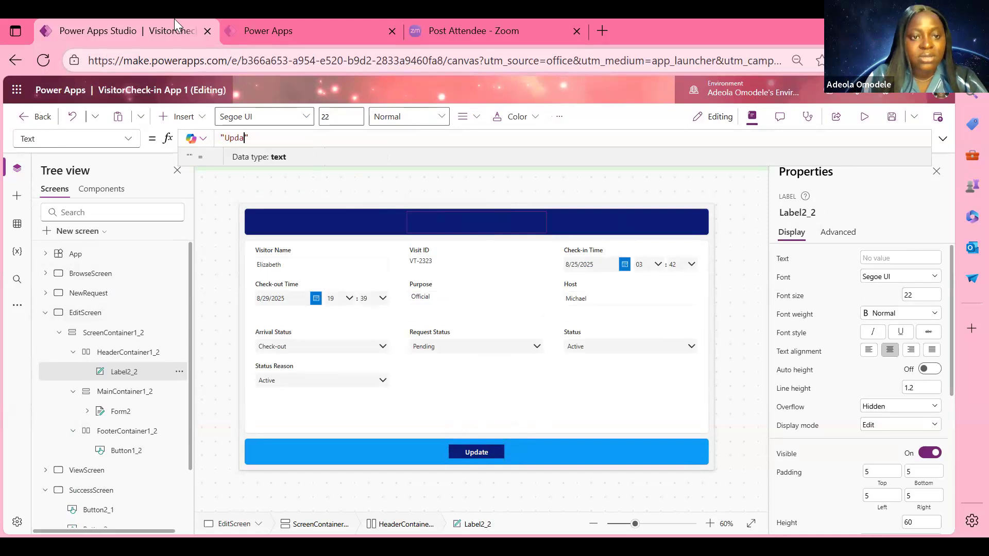
text( Record)
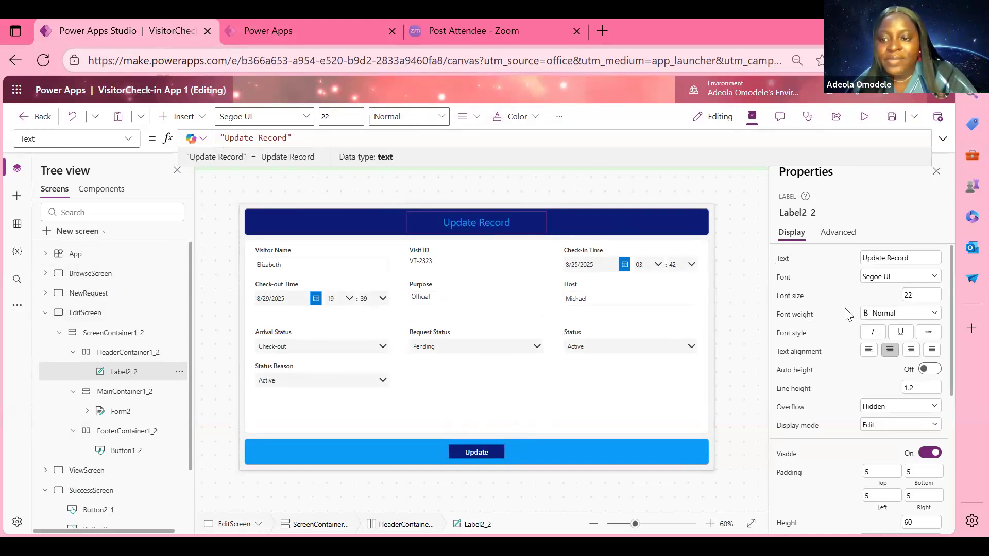
click(500, 514)
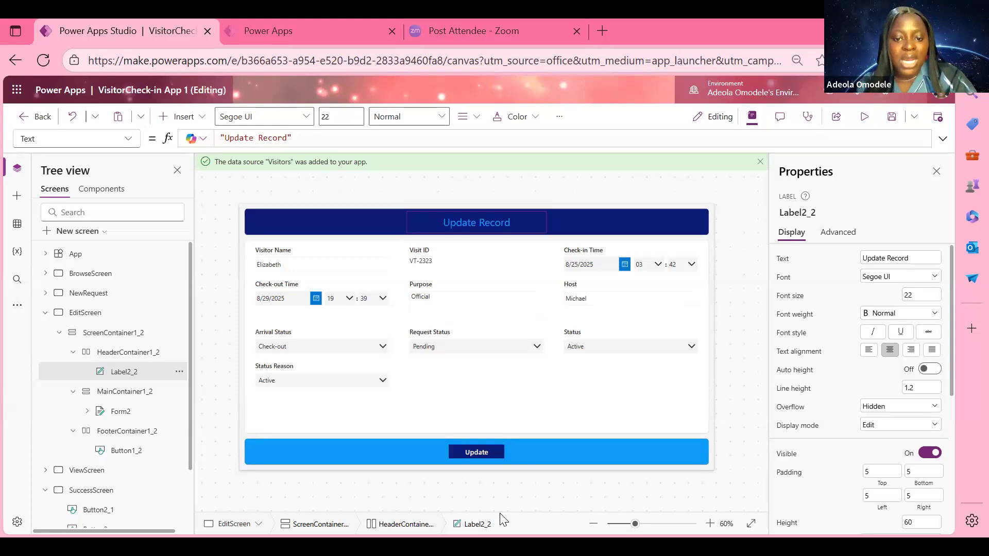
Replace the Update button's OnSelect formula with the copied Patch code that updates the selected Visitors record by Visit ID and navigates to BrowseScreen
click(477, 452)
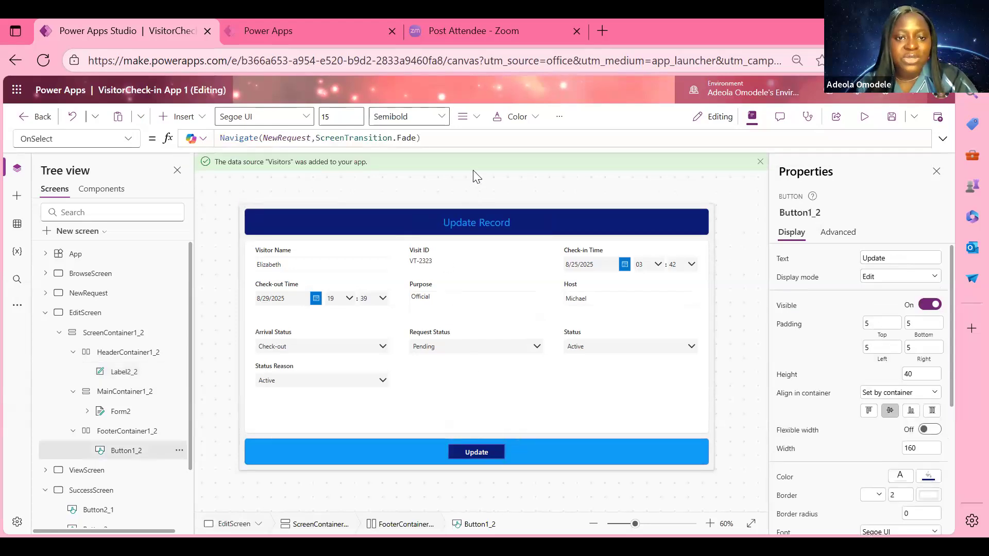
drag(472, 148, 497, 418)
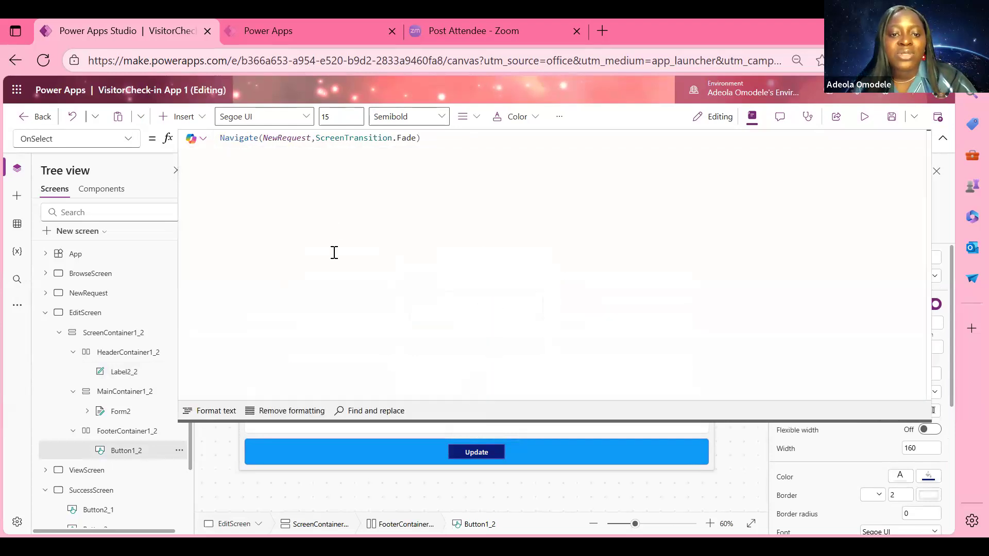
key(ctrl+a)
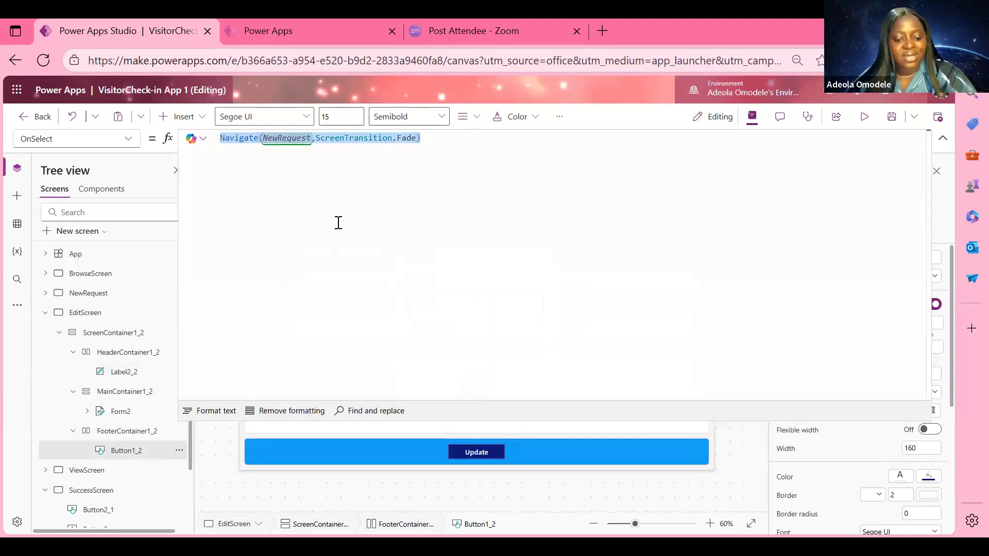
key(ctrl+v)
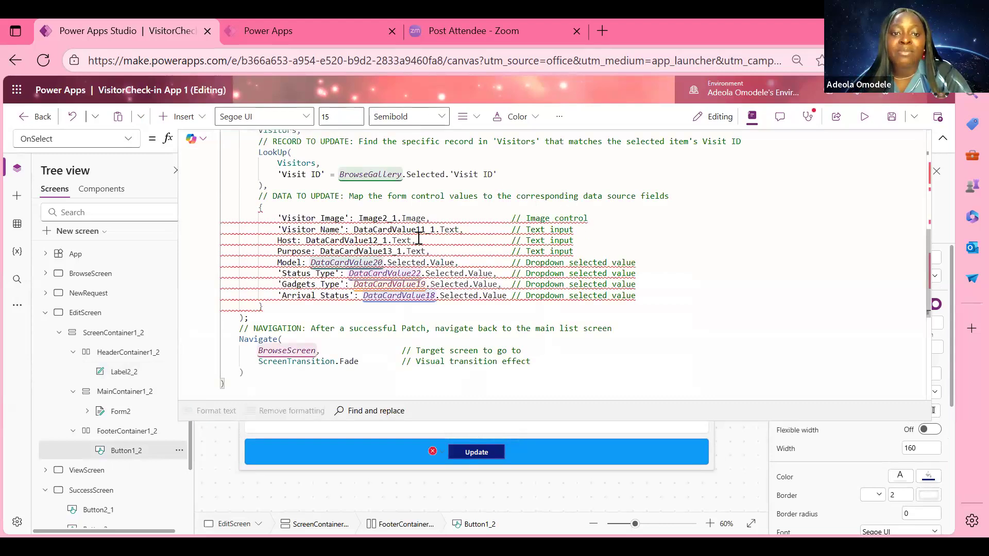
Compare the control references in the Update button's validation formula with the controls inside Form2's Visitor Name card
scroll(407, 227, up, 10)
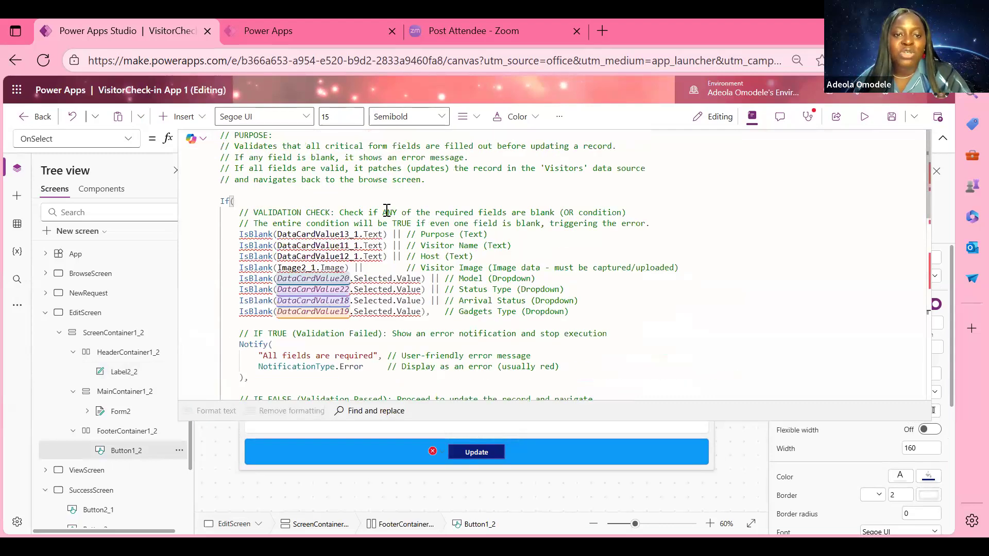
mouse_move(340, 238)
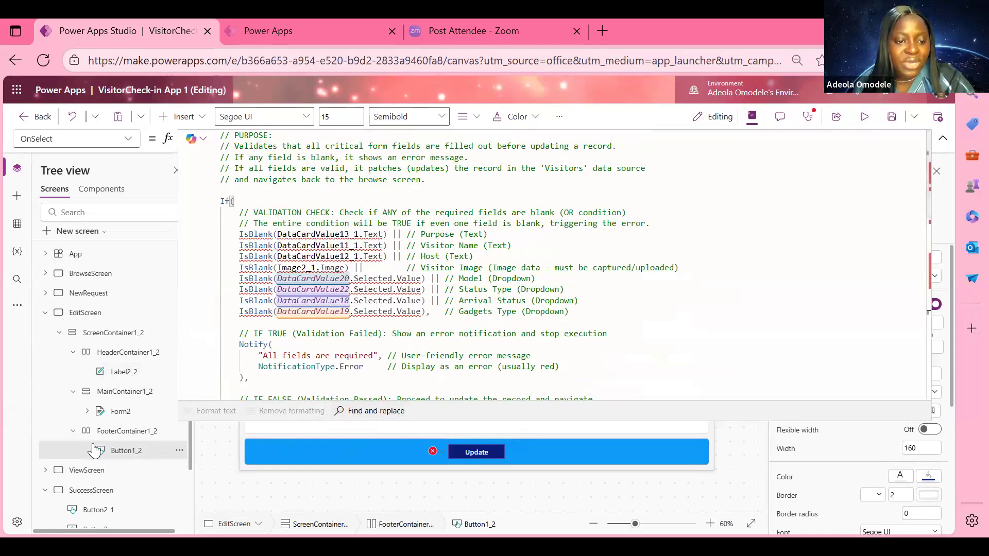
click(86, 412)
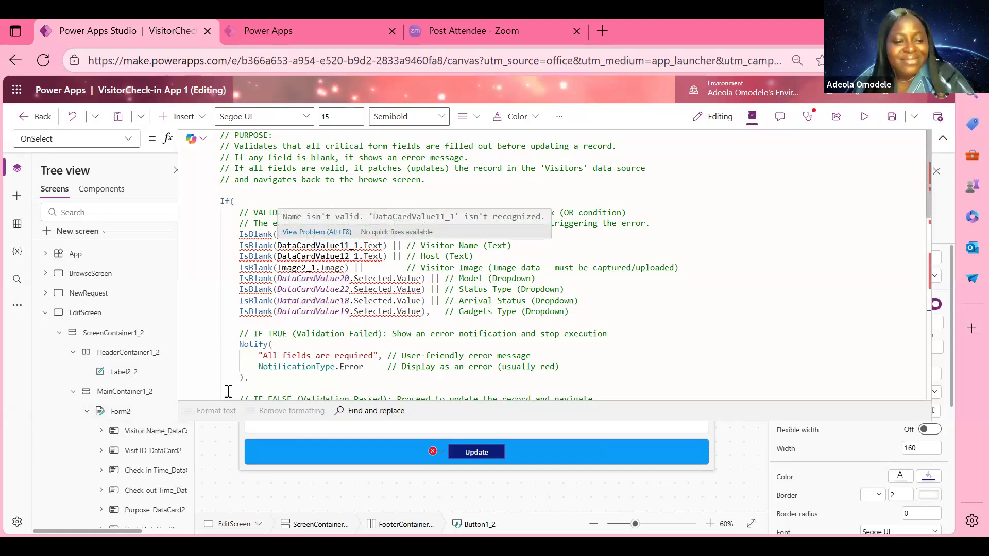
scroll(120, 433, down, 5)
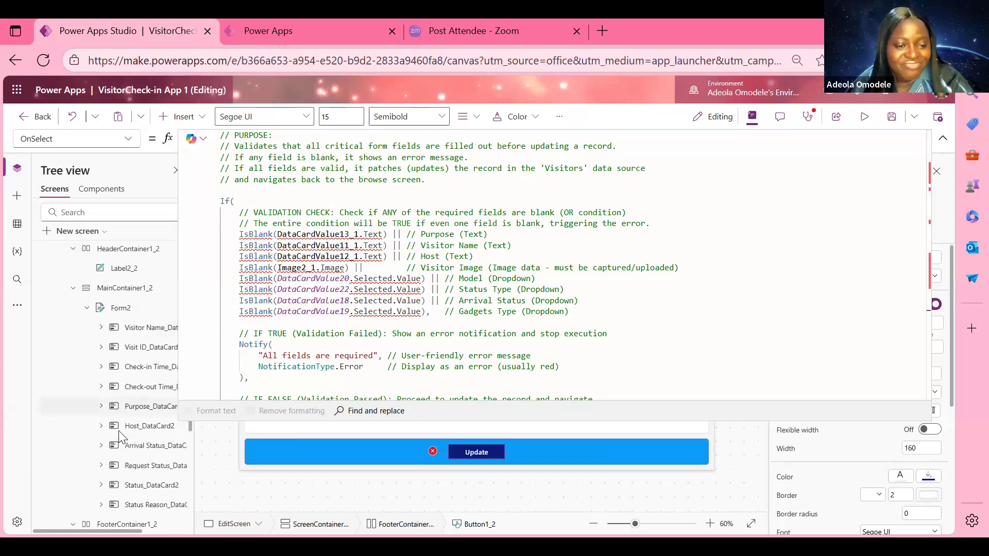
scroll(136, 315, up, 3)
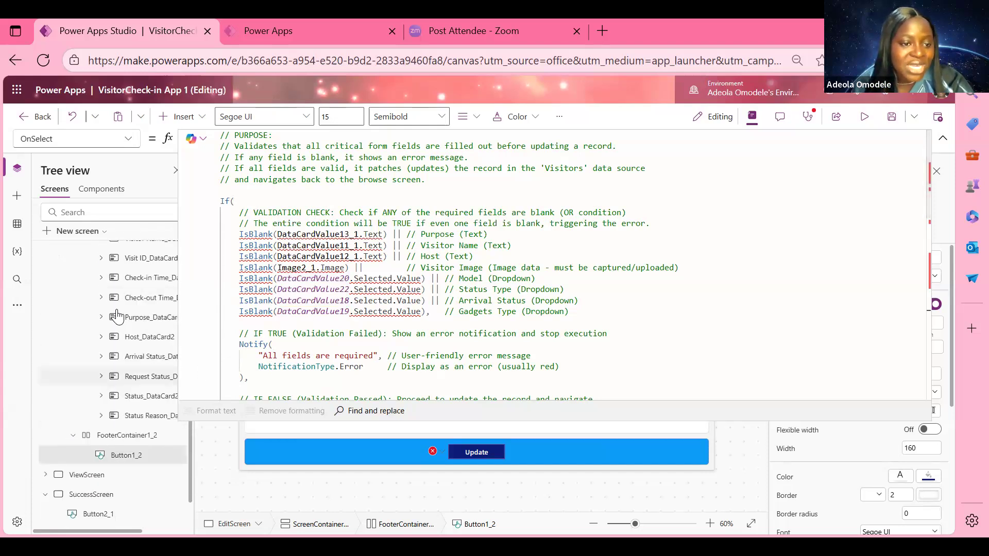
click(101, 320)
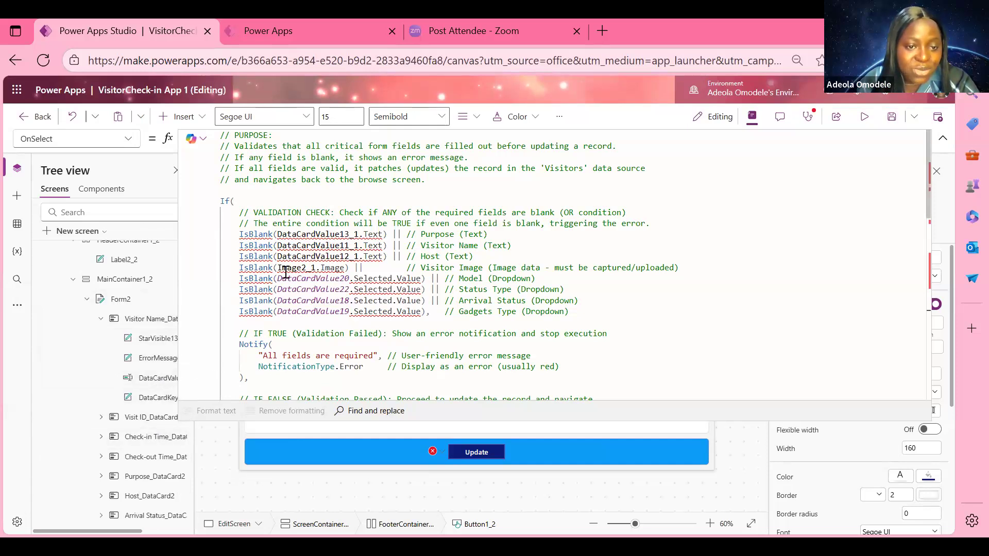
drag(216, 421, 217, 328)
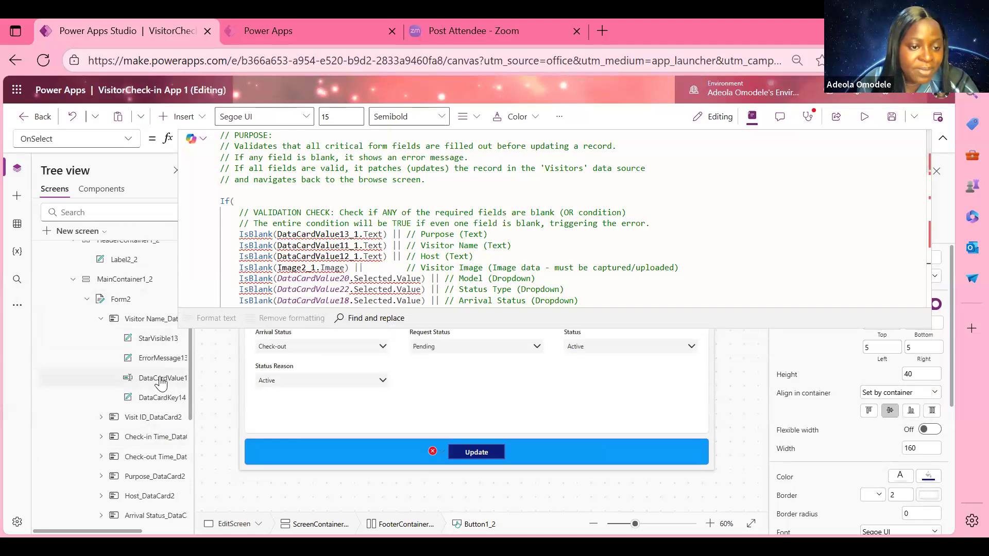
drag(114, 531, 146, 531)
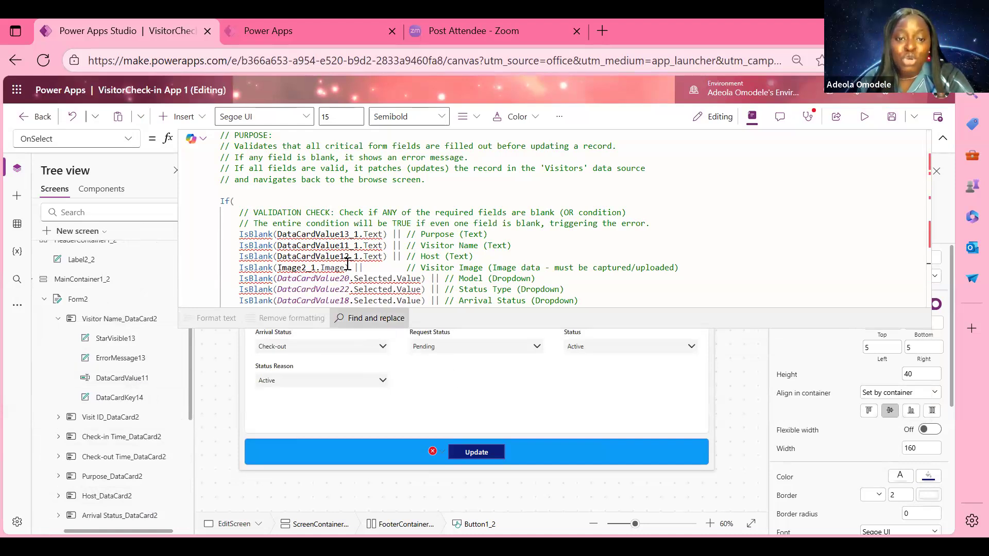
mouse_move(332, 257)
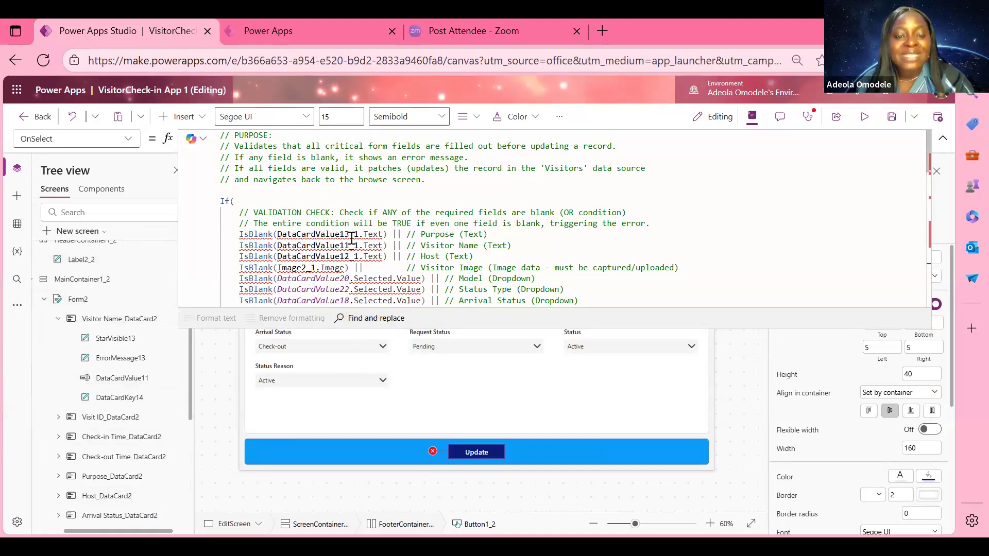
mouse_move(323, 242)
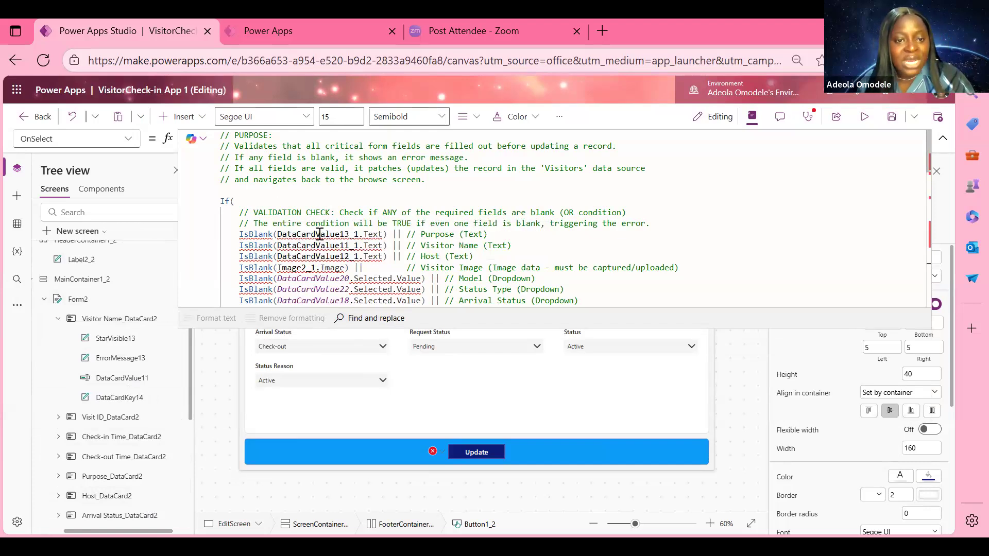
Replace the control reference in the Purpose blank check of the OnSelect formula with DataCardValue14
double_click(319, 235)
text(Data)
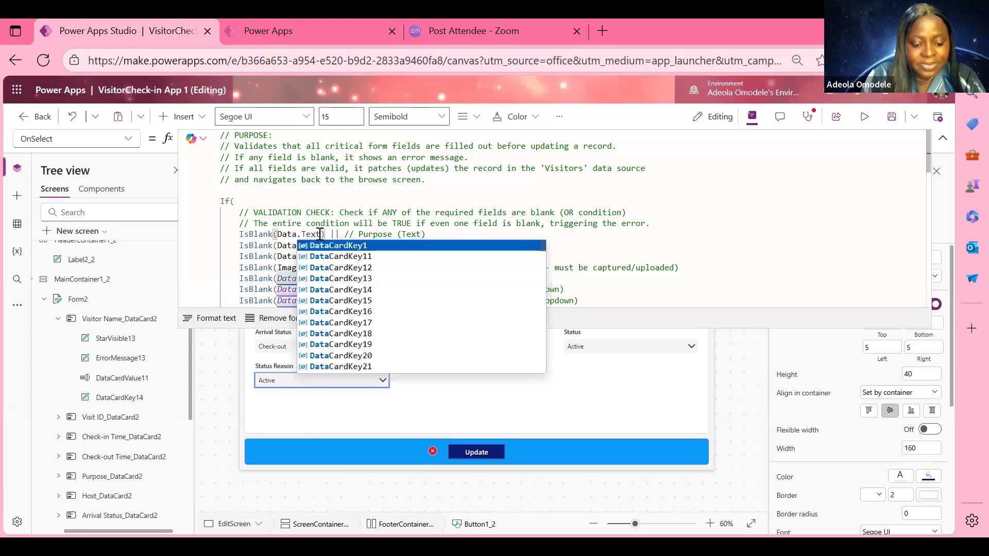
text(card)
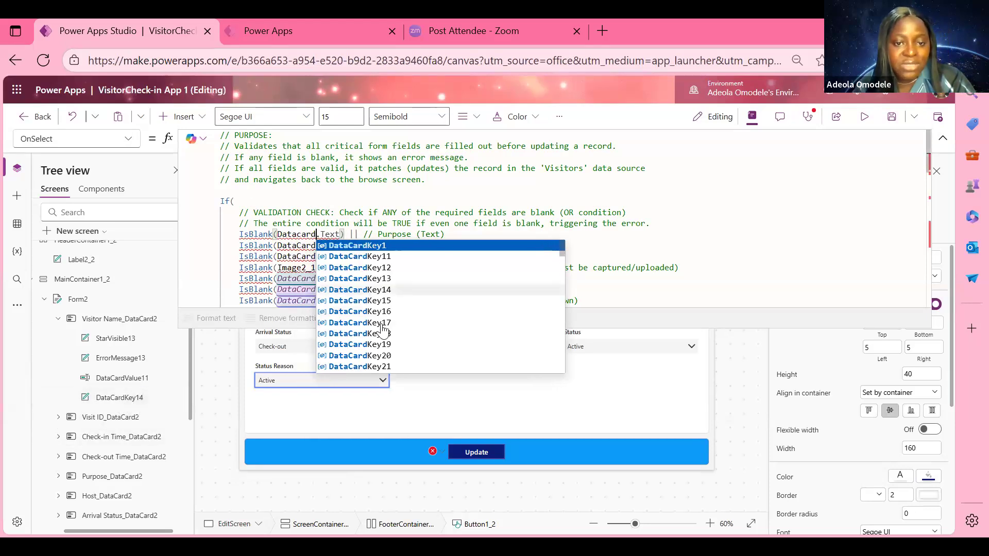
scroll(375, 310, down, 5)
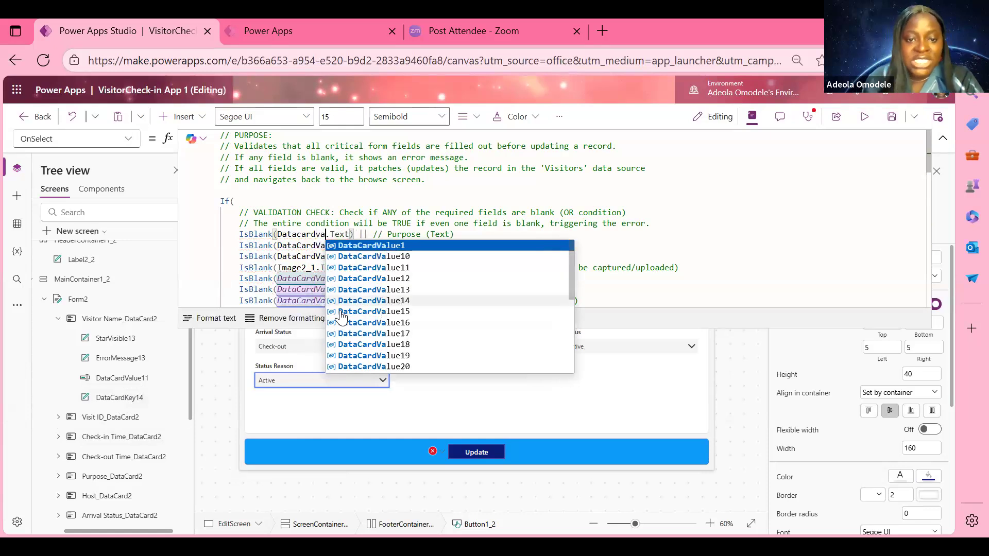
click(407, 309)
Replace the control reference in the Visitor Name blank check with the partial name "Datacardv"
double_click(336, 246)
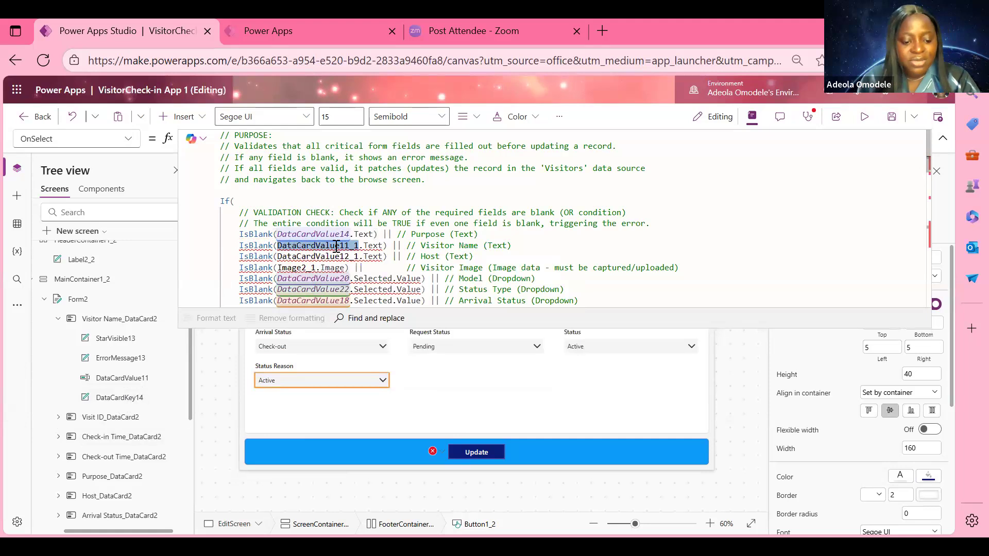
text(Datcard)
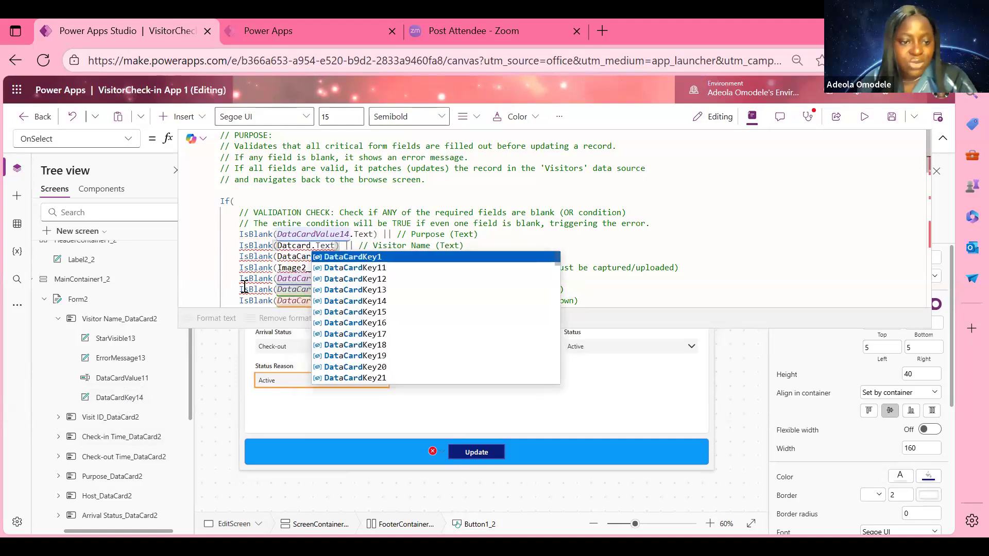
click(292, 245)
text(a)
click(319, 246)
text(v)
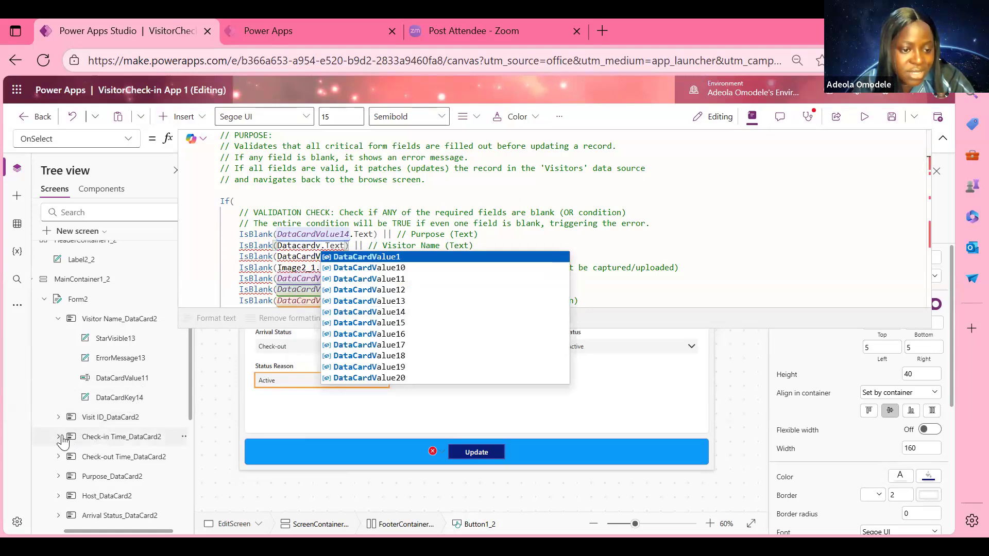
Inspect the controls inside Form2's Check-in Time and Purpose data cards to identify their names
click(58, 436)
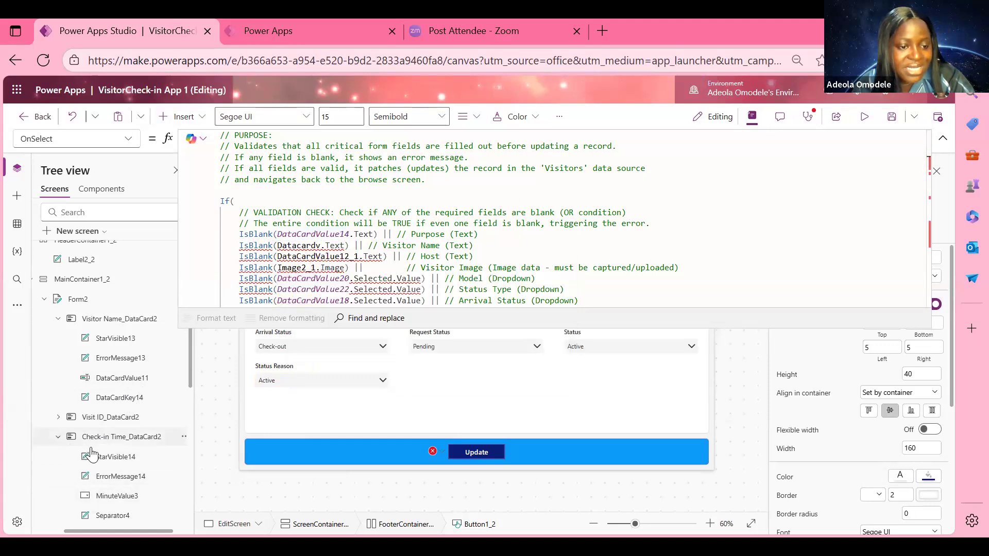
click(58, 436)
click(58, 476)
scroll(129, 484, down, 2)
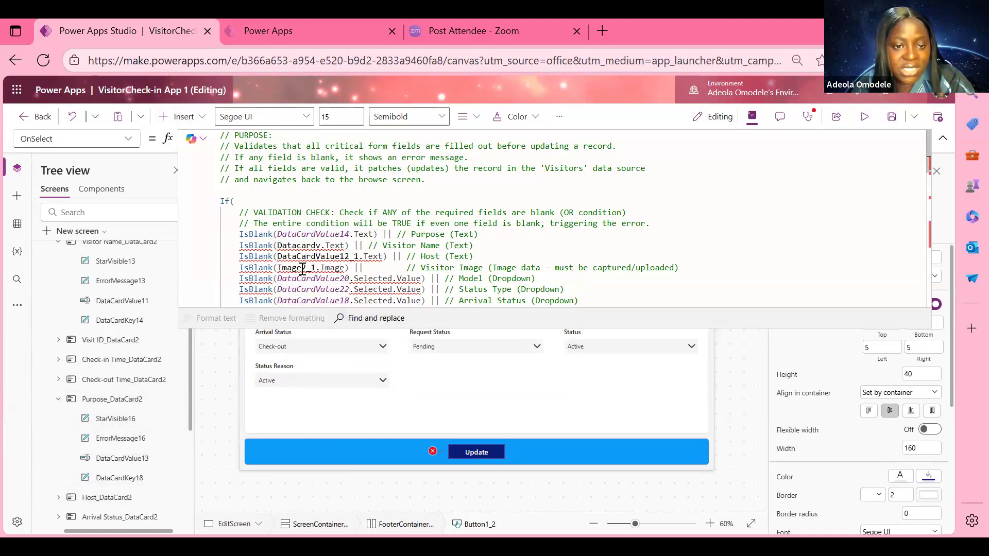
mouse_move(302, 269)
click(379, 183)
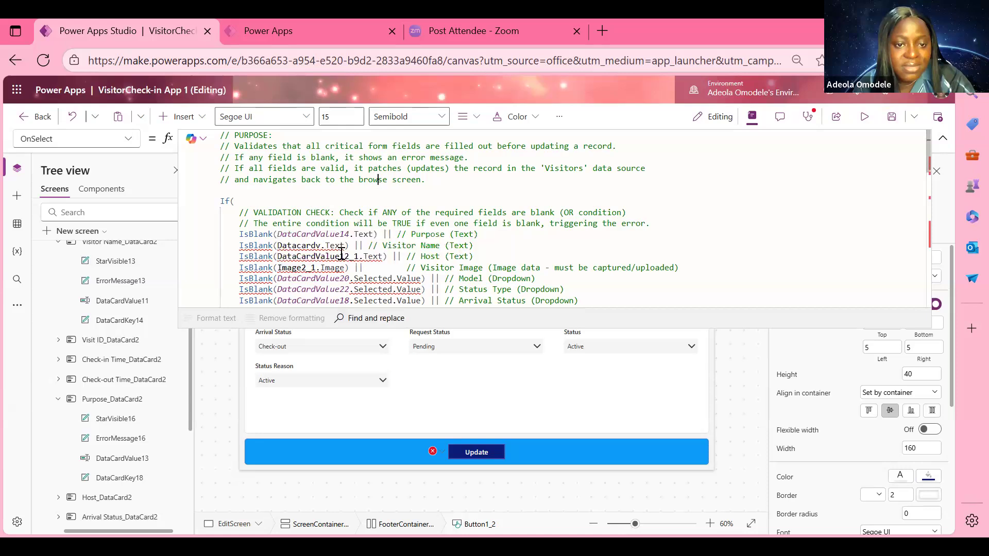
Change the control reference in the Host blank check of the OnSelect formula to DataCardValue13
click(336, 259)
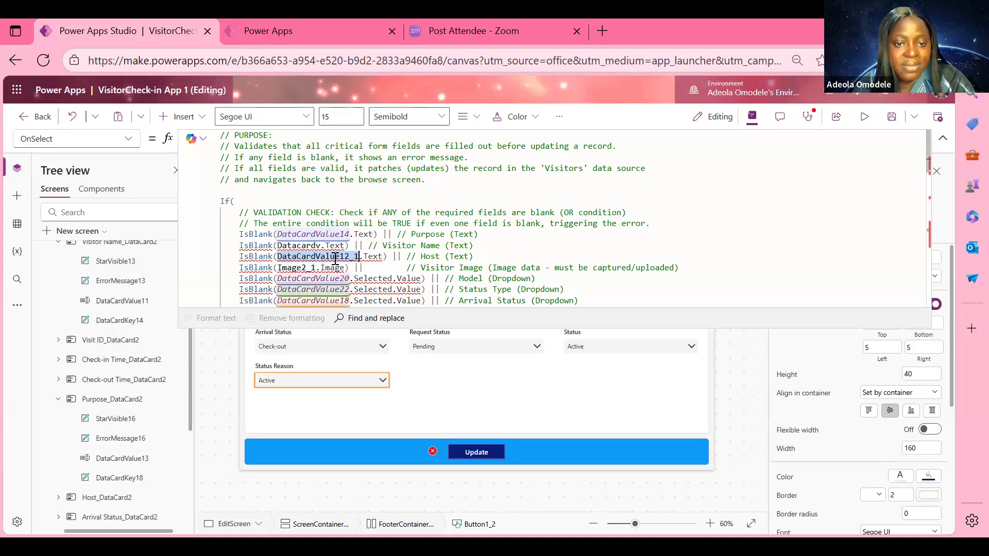
mouse_move(312, 265)
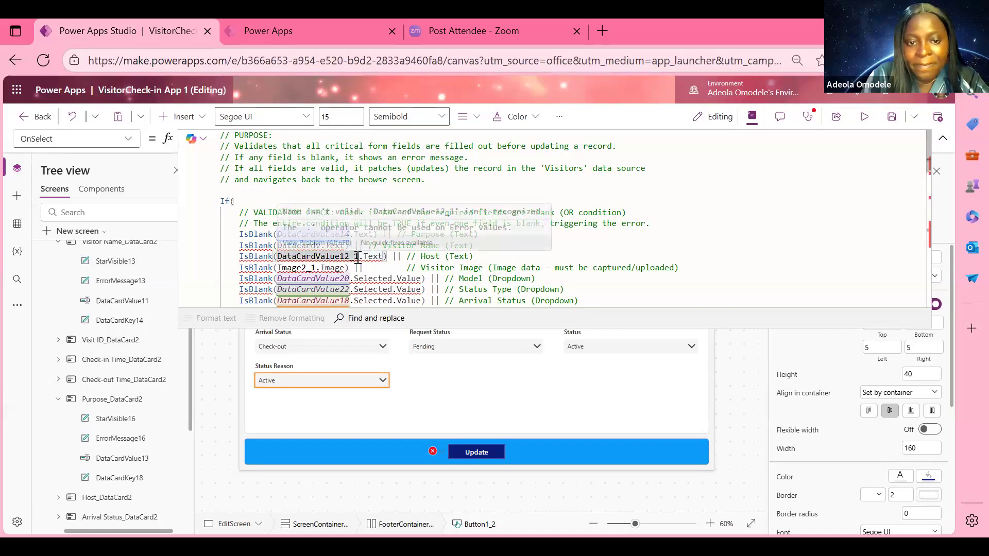
click(358, 259)
key(BackSpace)
key(BackSpace)
key(BackSpace)
text(3)
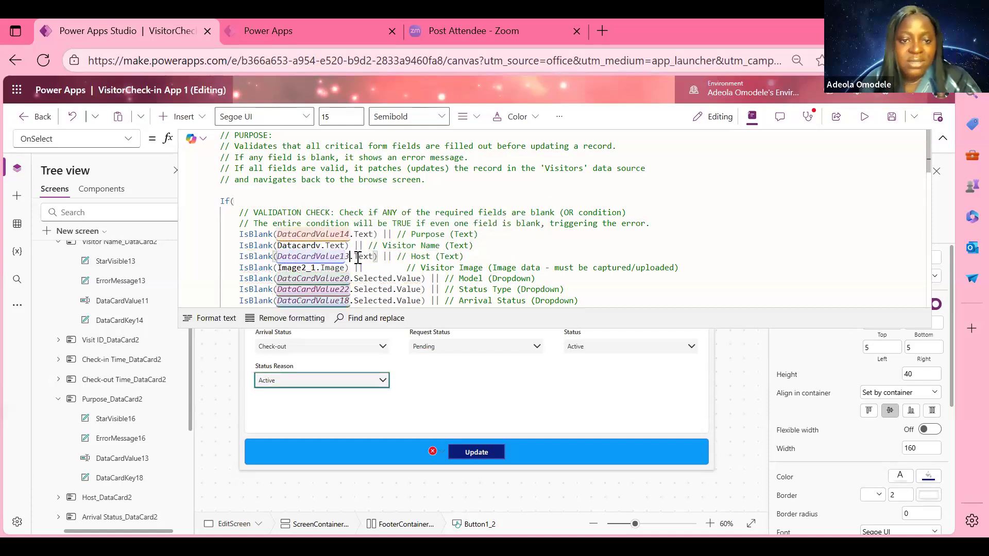
click(405, 268)
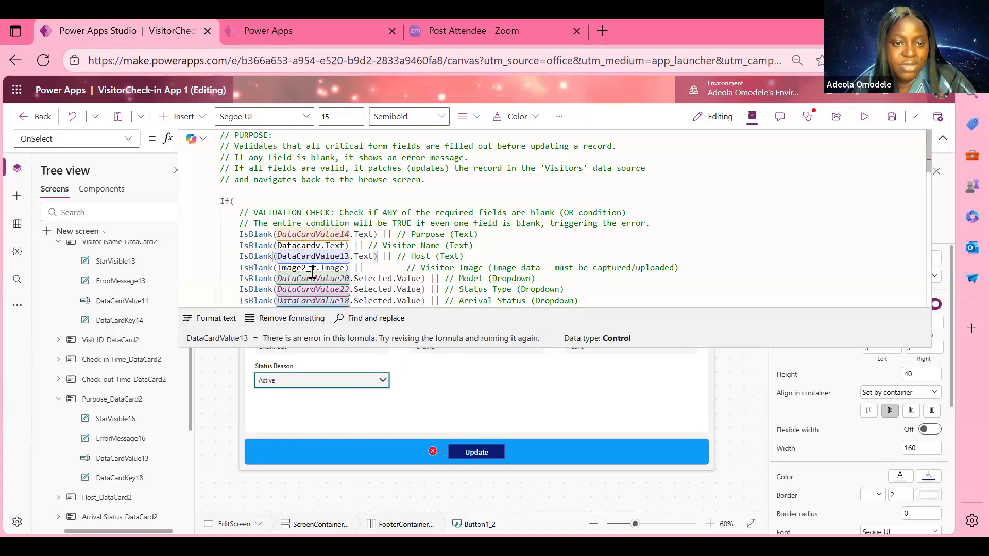
Add the Visitor Image field to Form2 on EditScreen
click(313, 268)
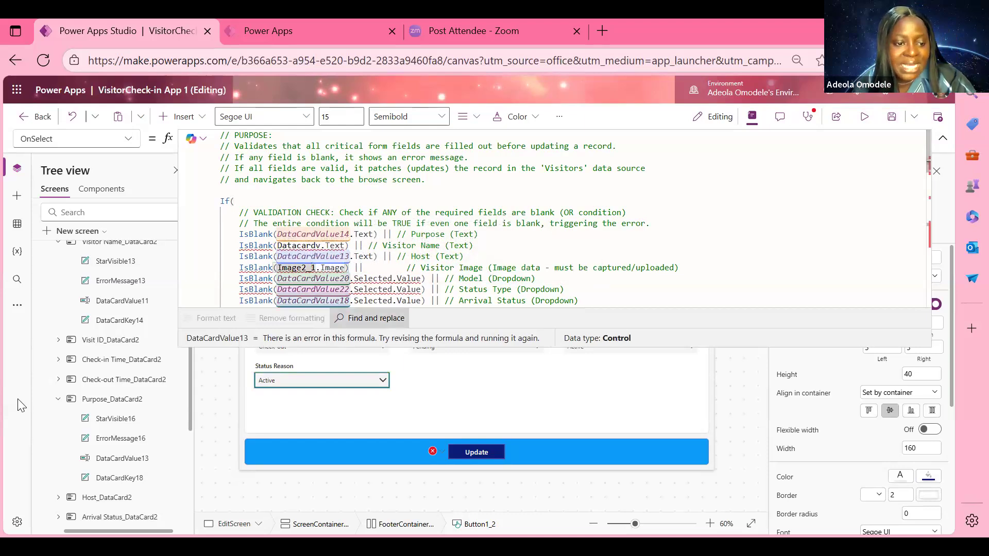
click(58, 399)
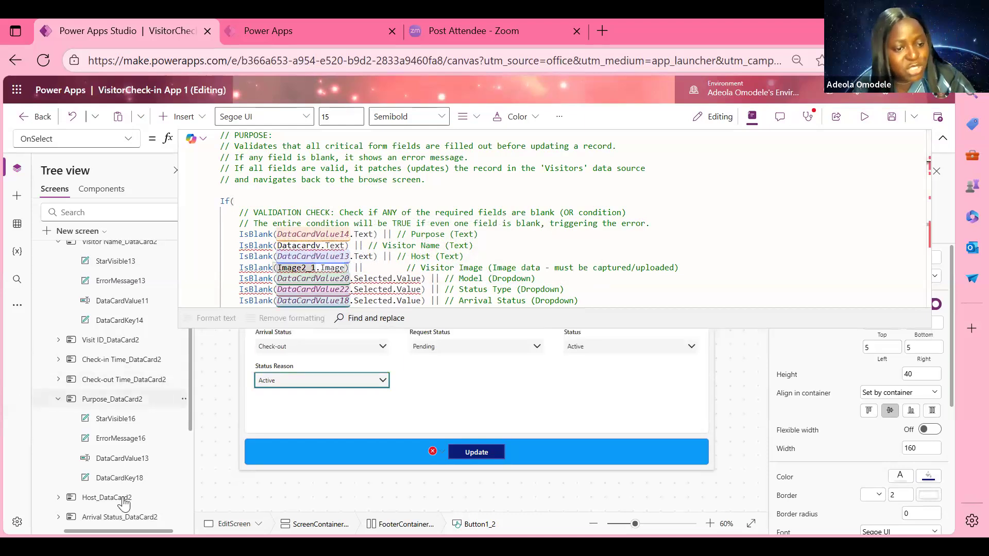
scroll(112, 477, down, 1)
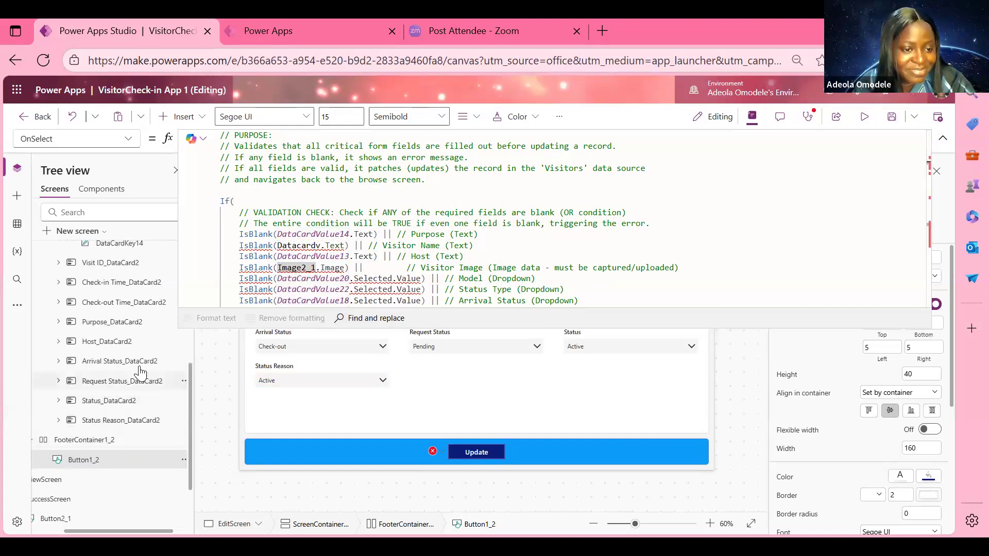
click(557, 351)
drag(545, 327, 561, 181)
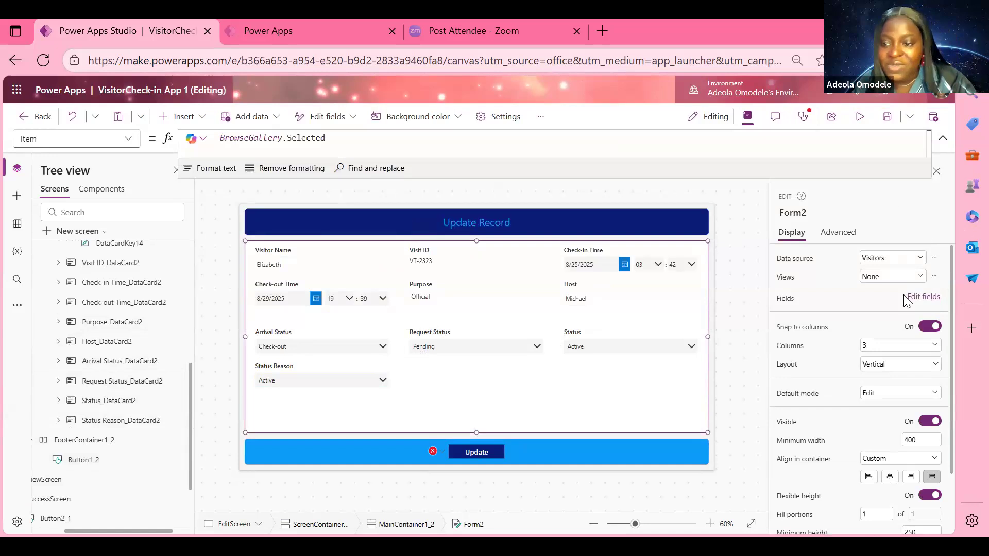
click(921, 297)
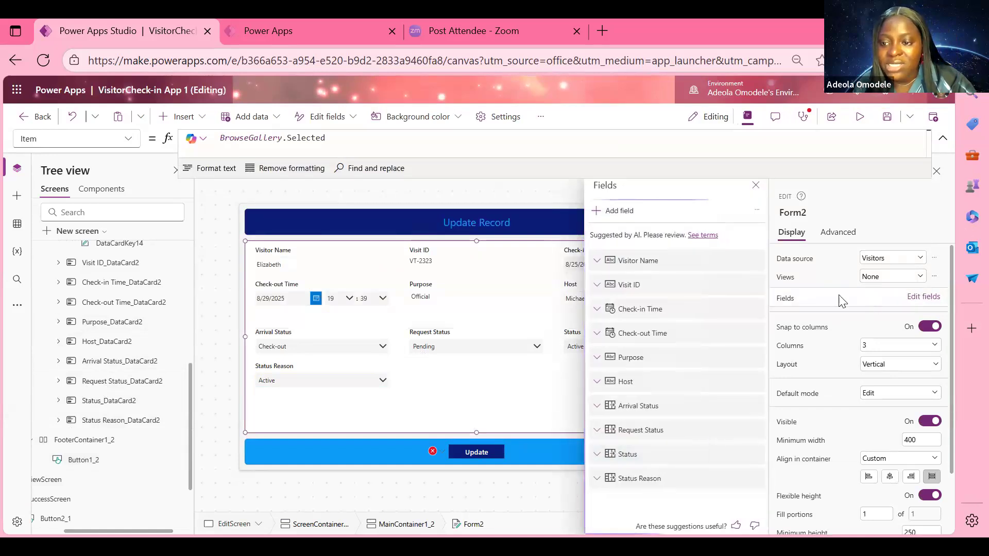
click(616, 211)
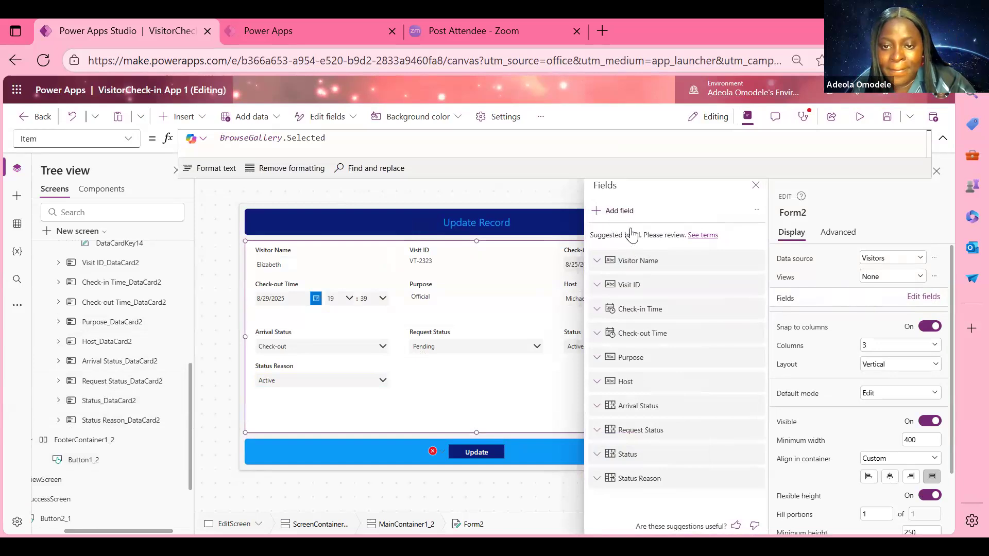
scroll(657, 371, down, 5)
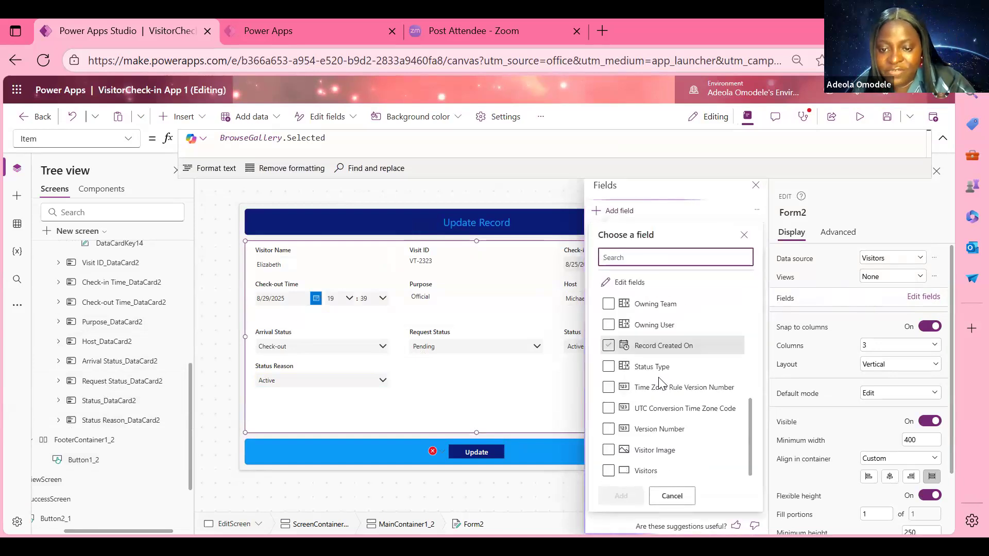
click(625, 450)
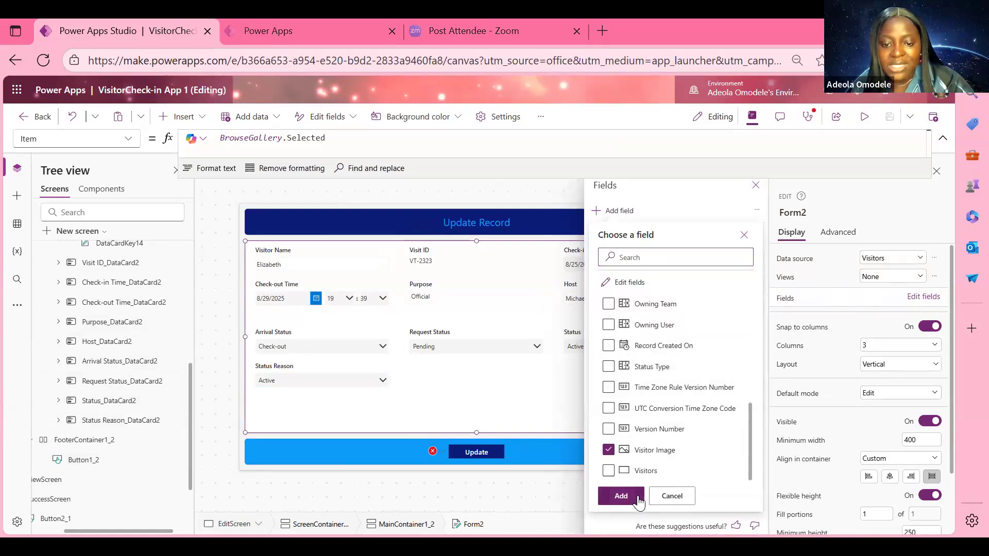
click(622, 496)
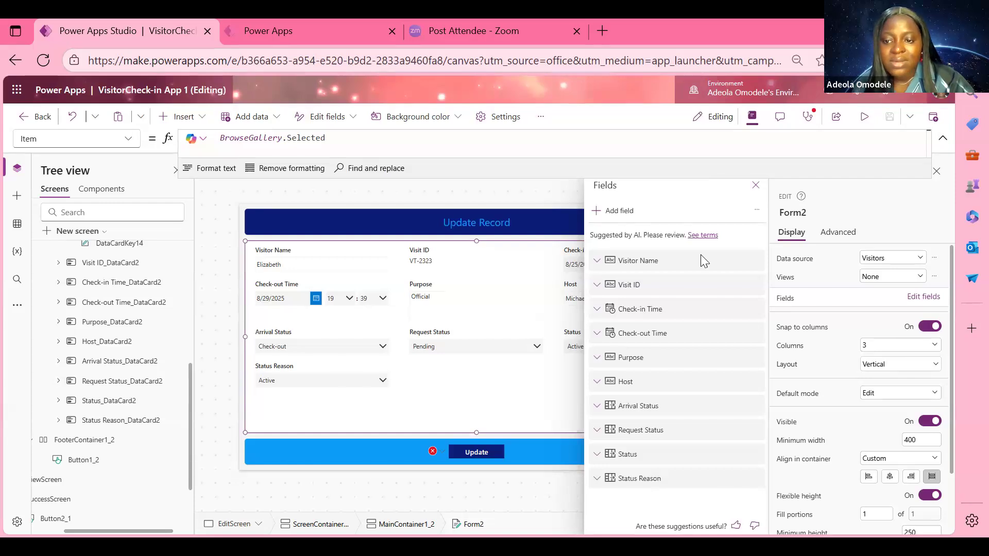
click(755, 186)
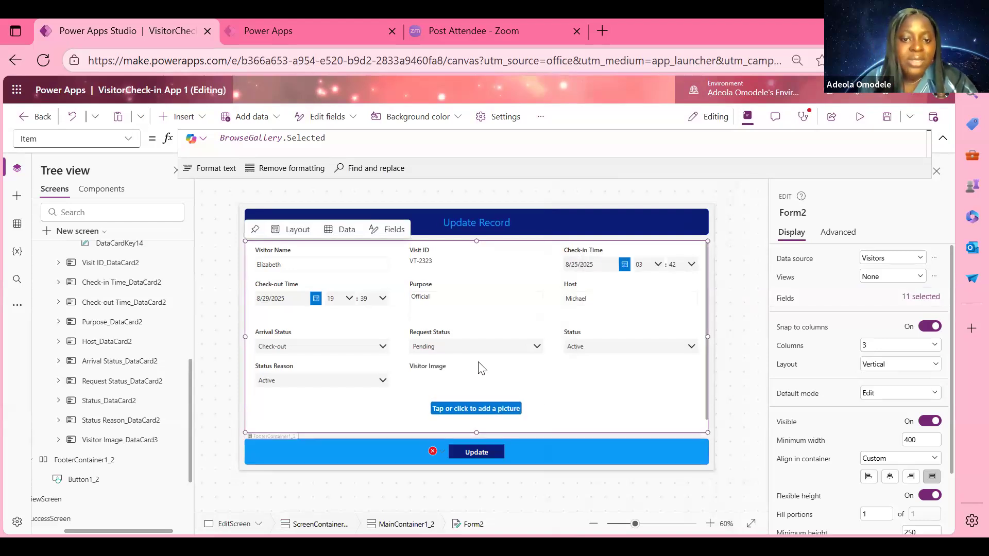
Change the control reference in the Visitor Image blank check of the Update button's OnSelect formula to Image3
click(476, 453)
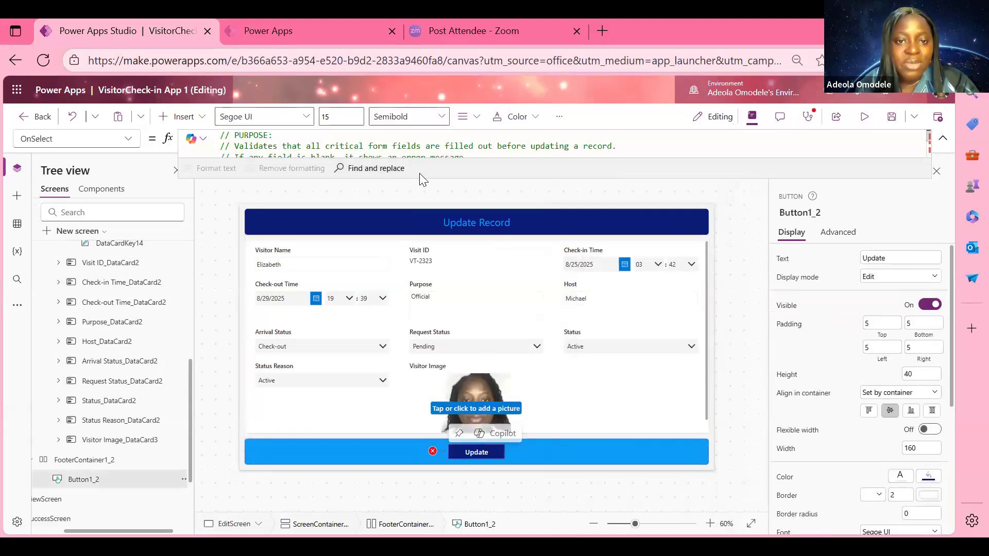
drag(422, 178, 441, 392)
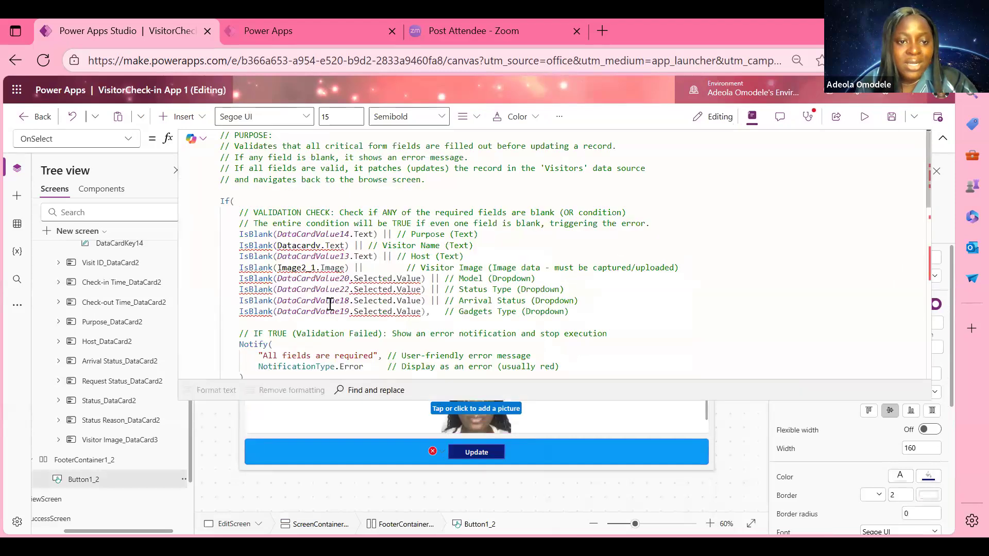
click(57, 440)
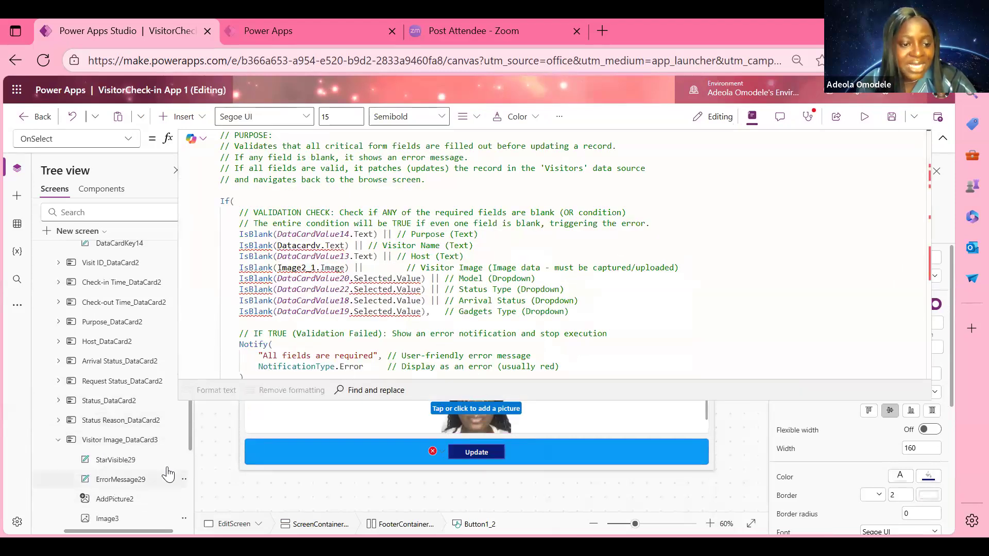
scroll(103, 510, down, 2)
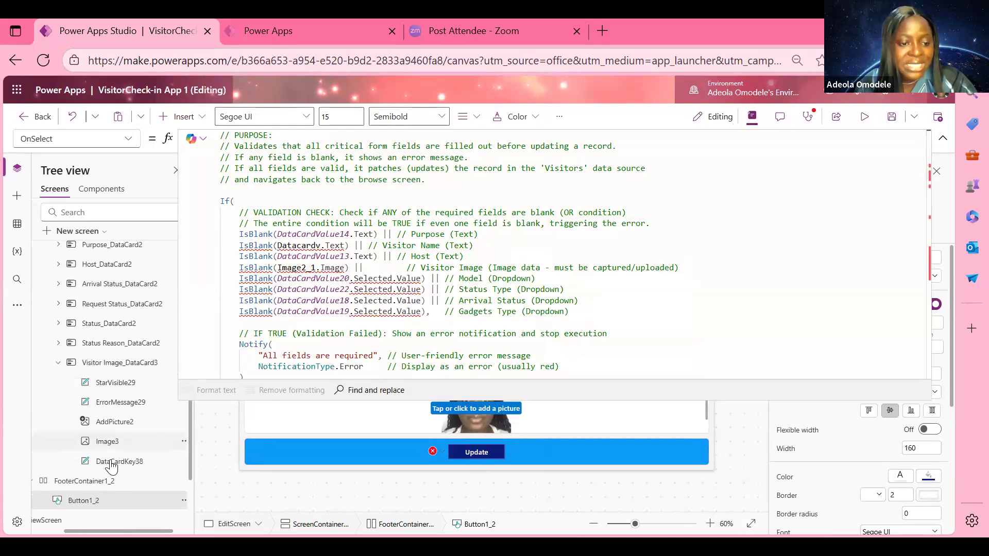
double_click(308, 268)
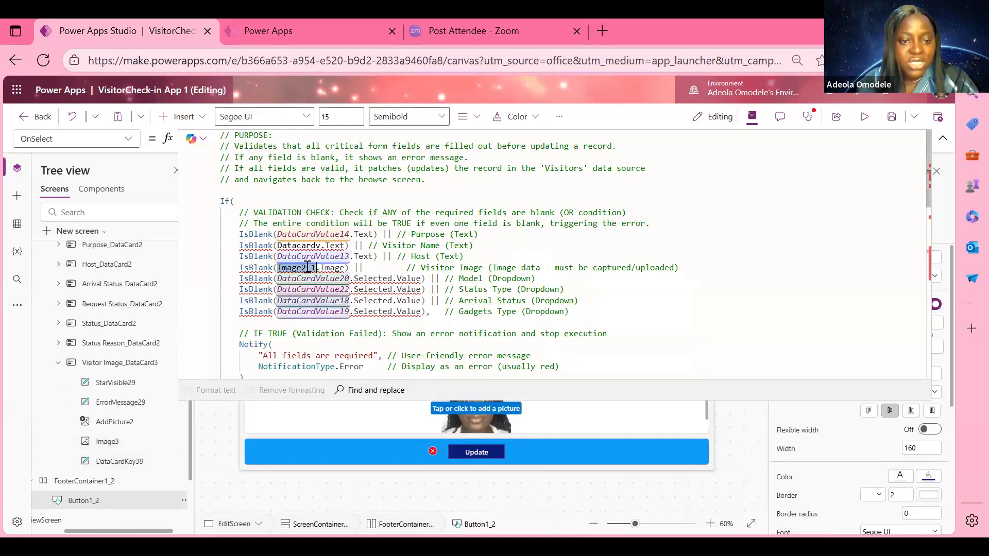
text(imag)
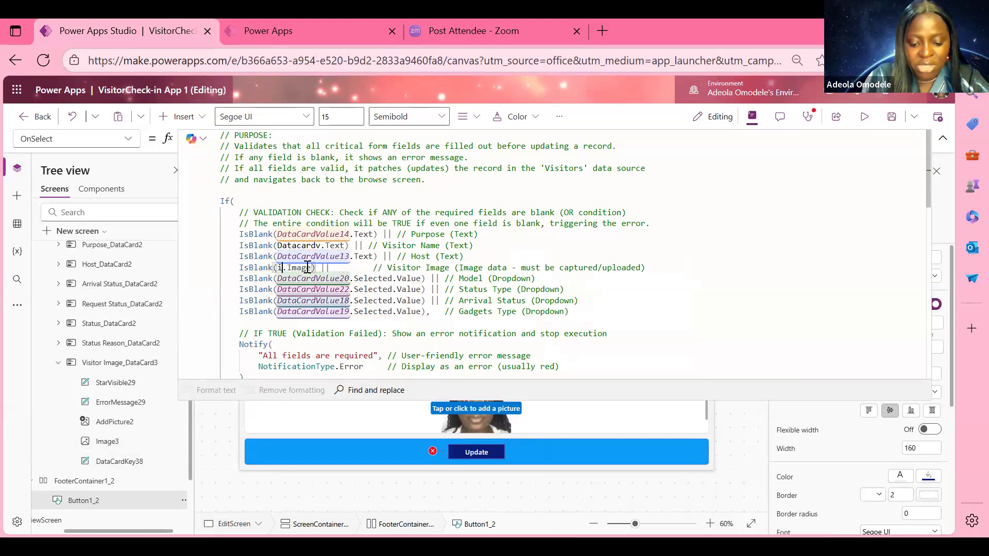
key(Down)
key(Down)
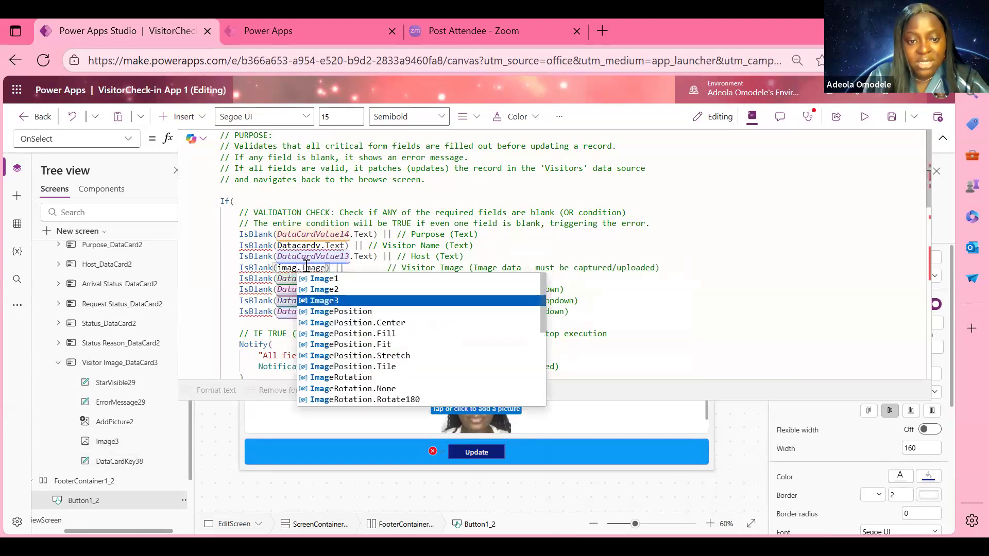
key(Tab)
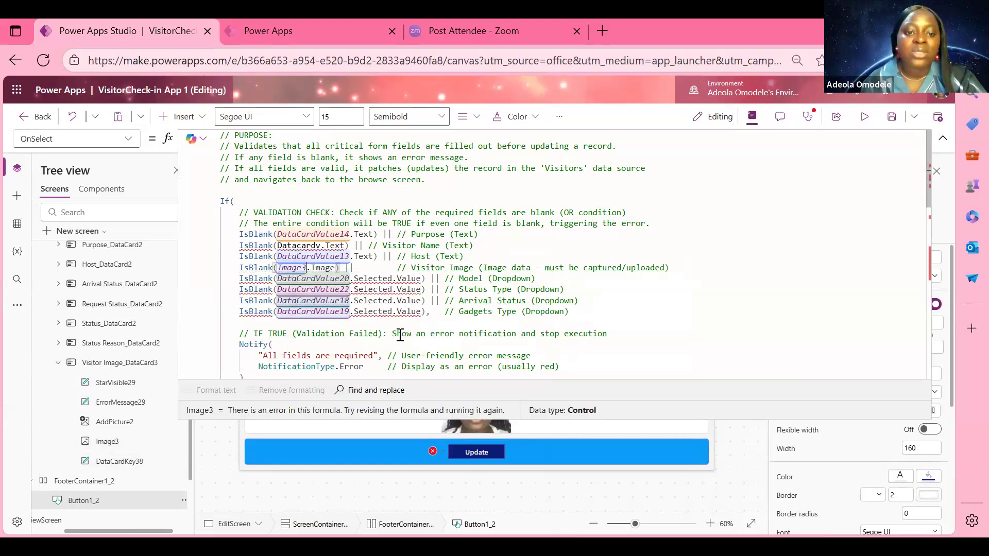
Expand the Request Status data card to find its dropdown's name, and delete the Visitor Name blank check from the formula
double_click(314, 279)
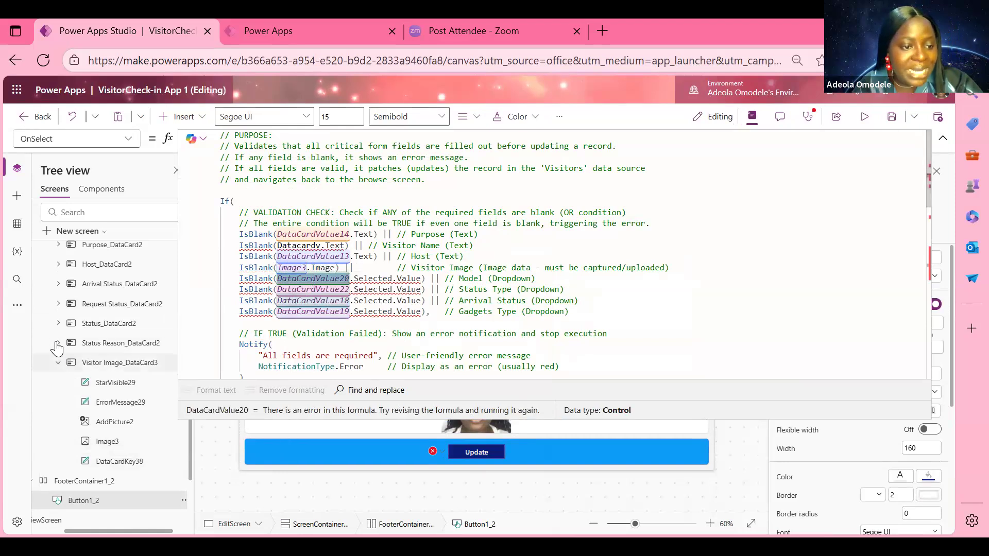
click(57, 307)
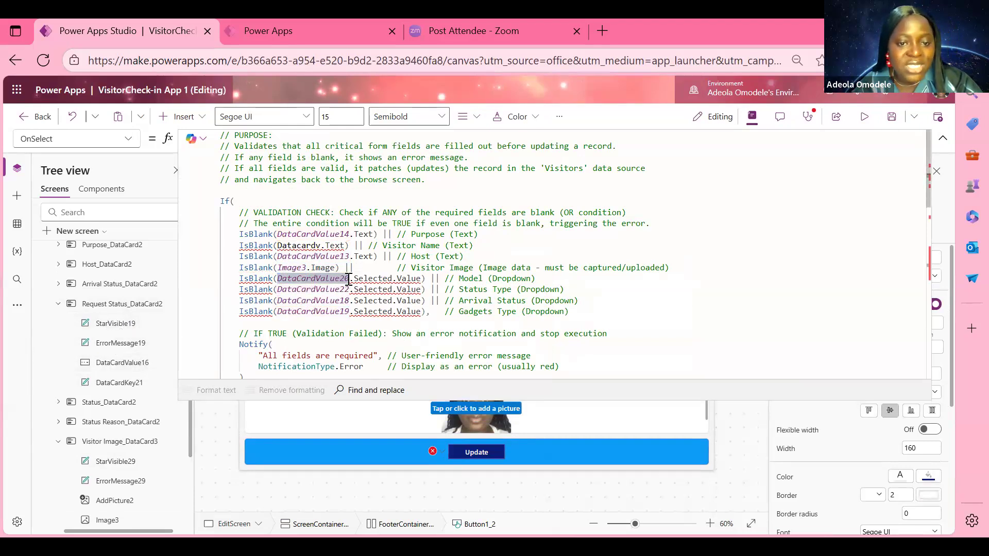
mouse_move(349, 279)
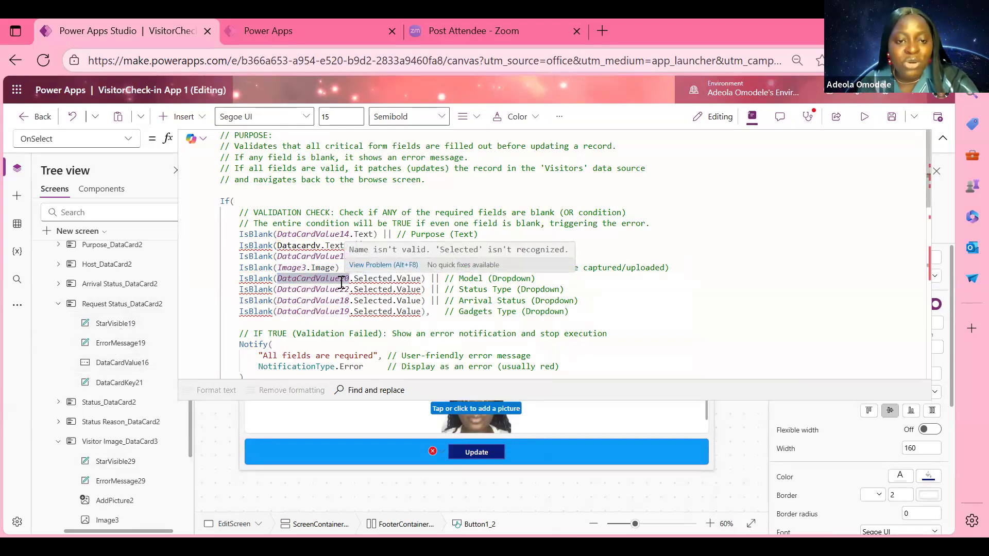
double_click(320, 246)
drag(229, 247, 474, 245)
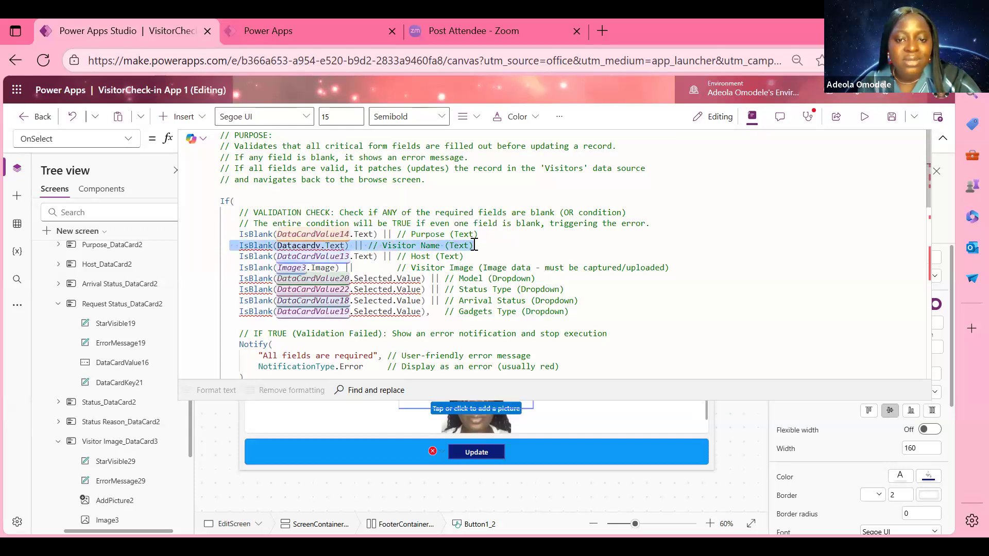
key(BackSpace)
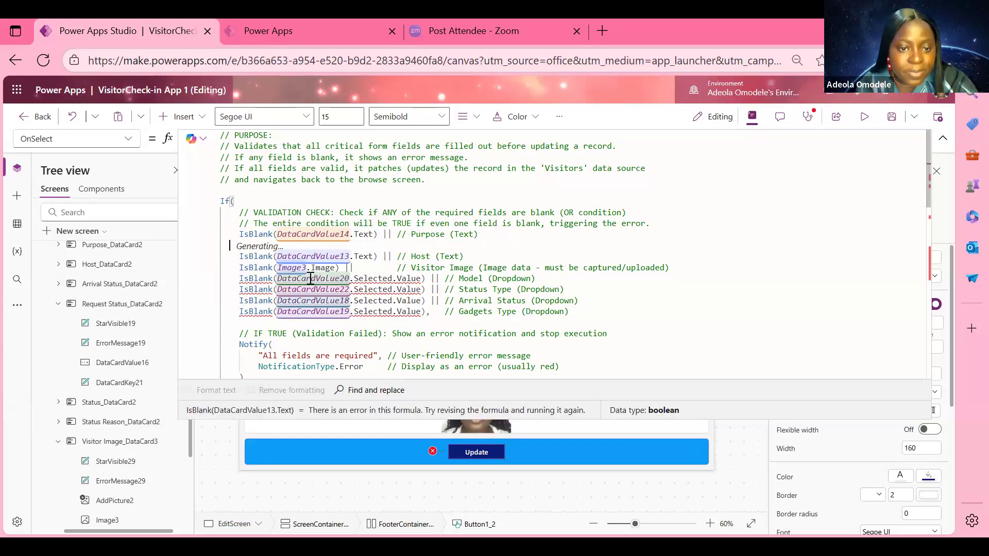
Change the control reference in the Model blank check to DataCardValue16
double_click(311, 278)
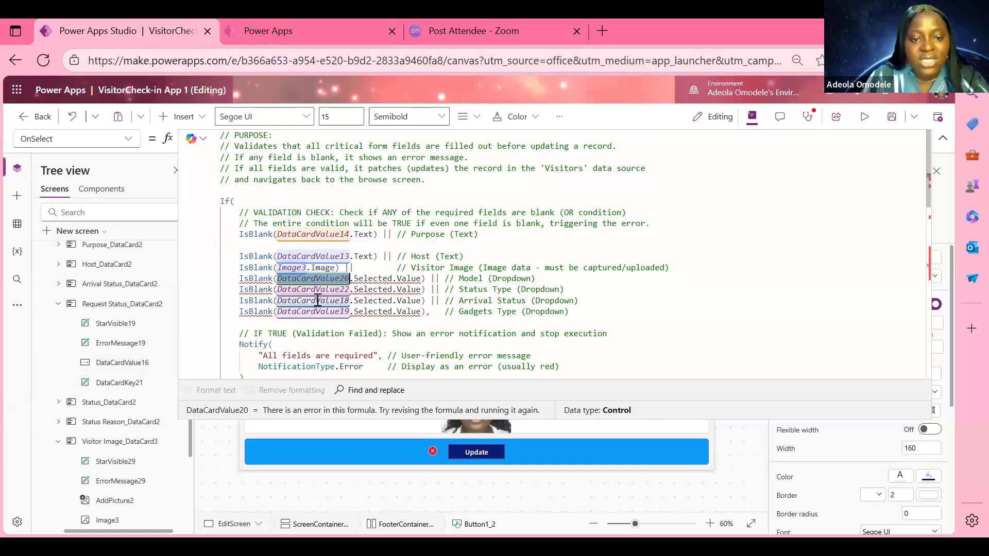
text(DataCardValue16)
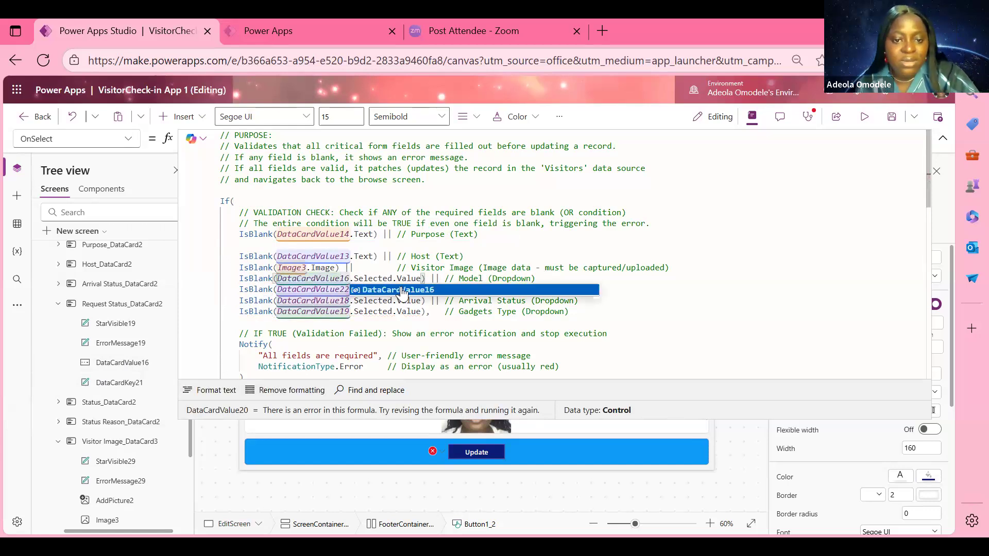
click(401, 290)
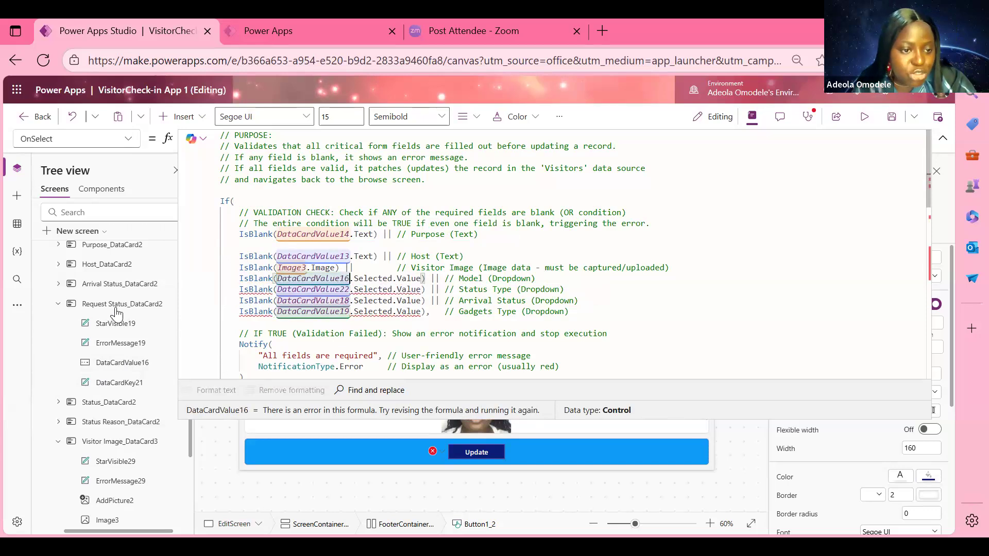
Look up the dropdown's name in the Arrival Status data card and set the Model blank check's control reference to DataCardValue15
click(58, 284)
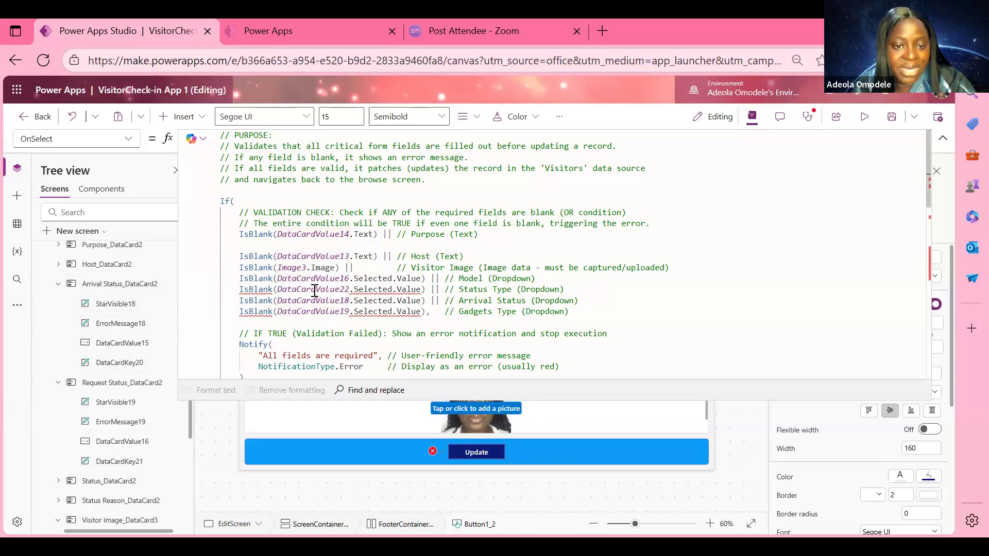
mouse_move(342, 279)
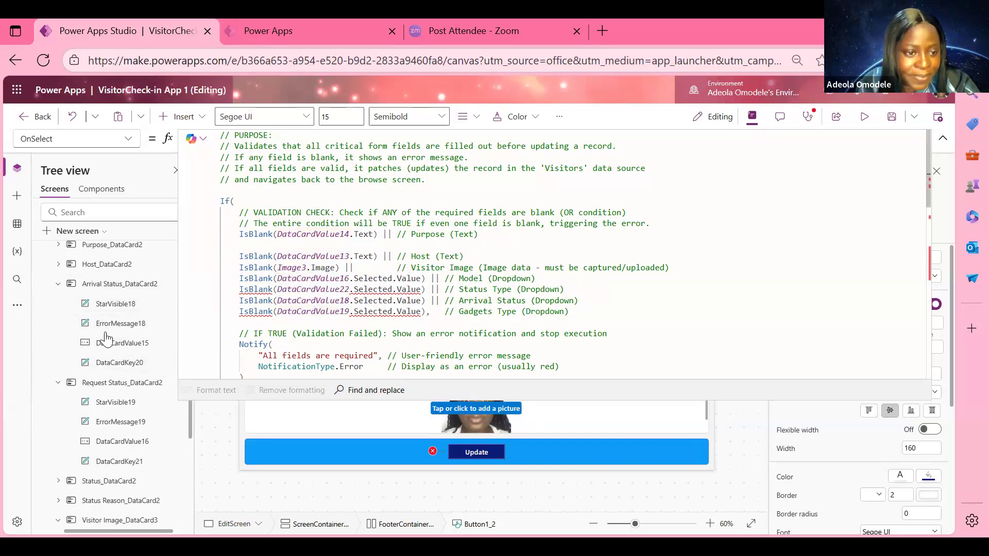
click(349, 282)
key(BackSpace)
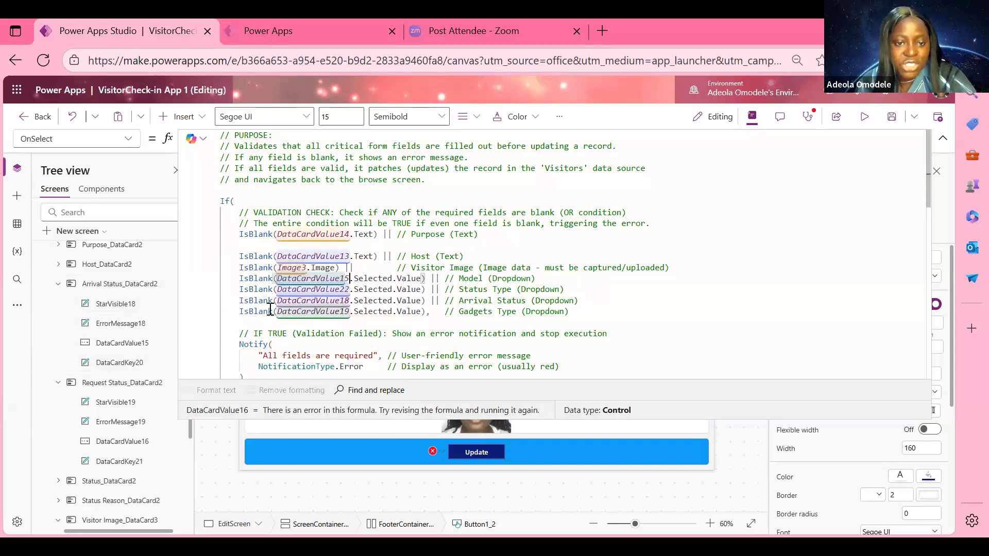
text(5)
Look up the Host data card's control name and change the reference in the Status Type blank check to DataCardValue14
click(360, 289)
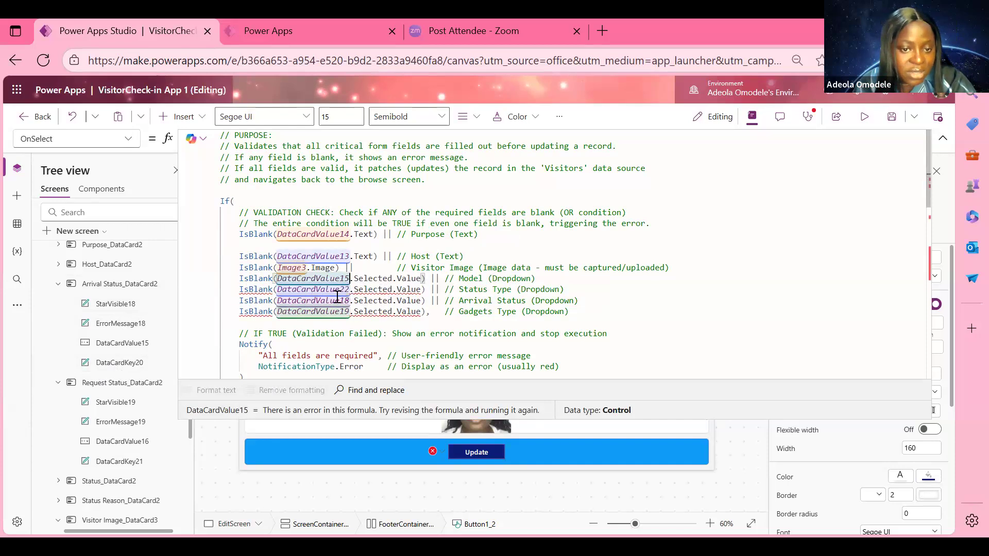
click(58, 264)
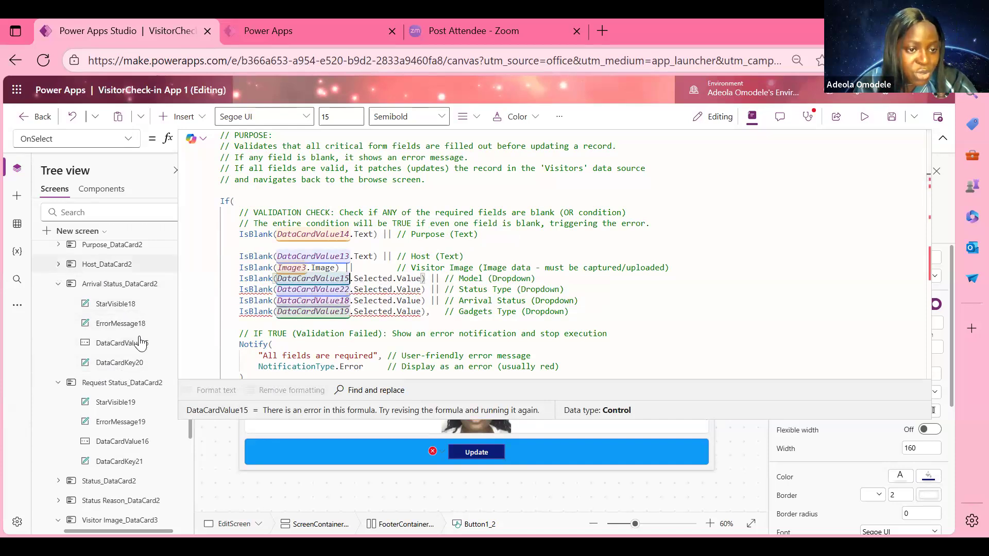
click(350, 288)
key(BackSpace)
key(BackSpace)
text(14)
click(362, 302)
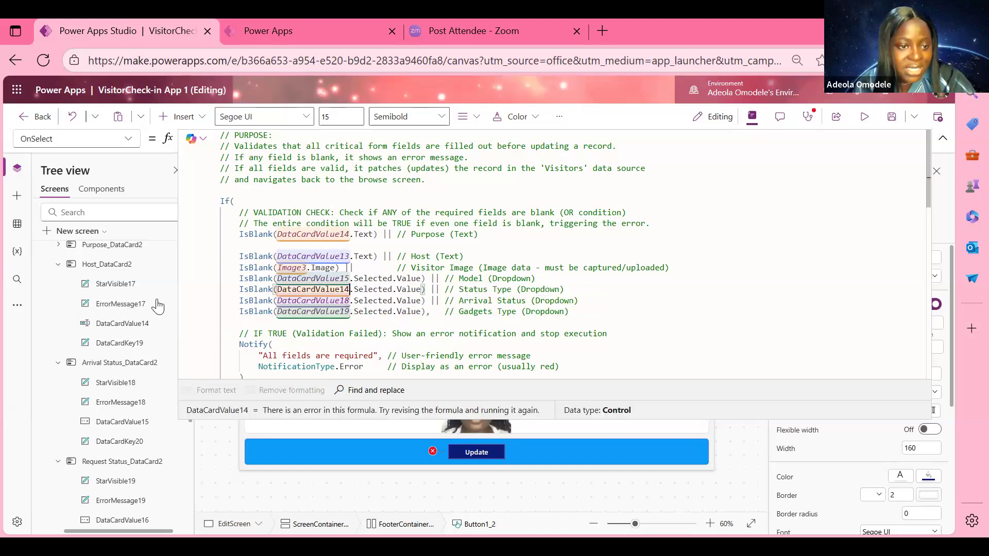
Delete the Status Type, Arrival Status and Gadgets Type blank checks from the validation condition
click(56, 246)
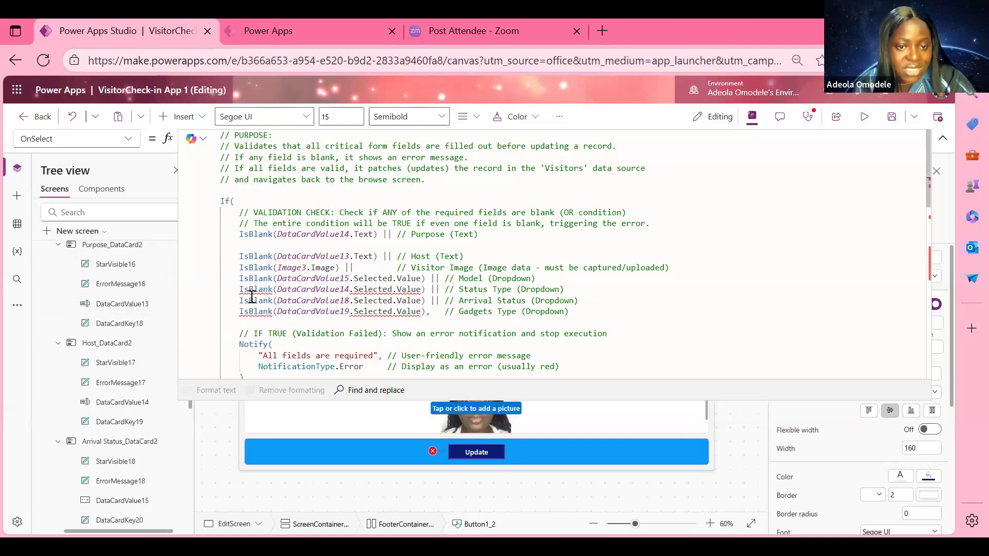
drag(232, 290, 578, 306)
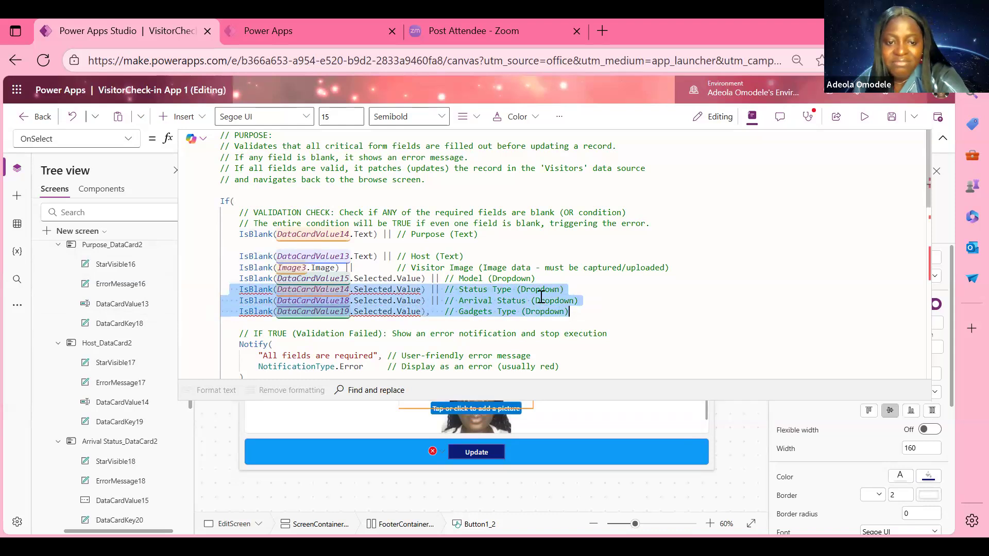
key(BackSpace)
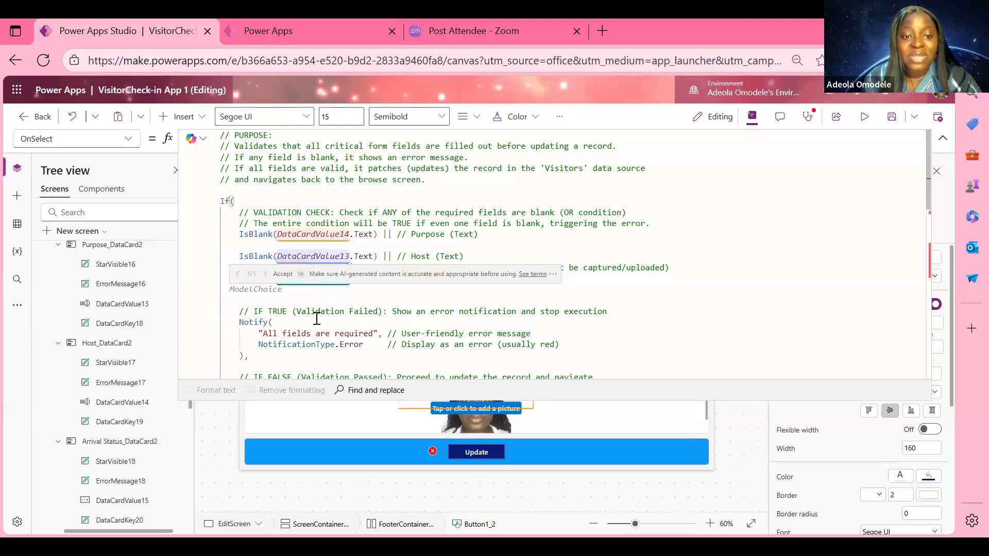
Change the control reference for Visitor Image in the formula's Patch record to Image3
scroll(316, 319, down, 1)
scroll(303, 333, down, 2)
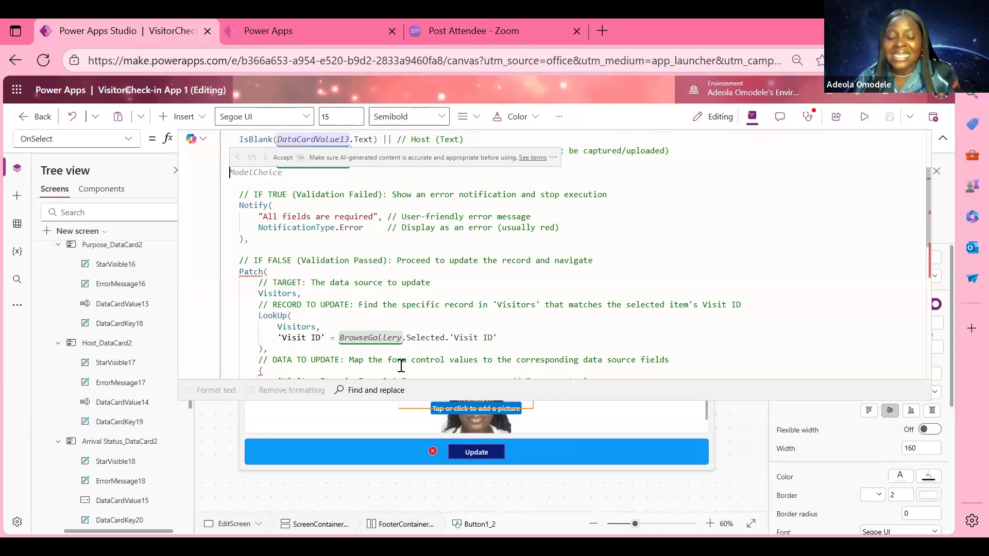
scroll(394, 306, down, 3)
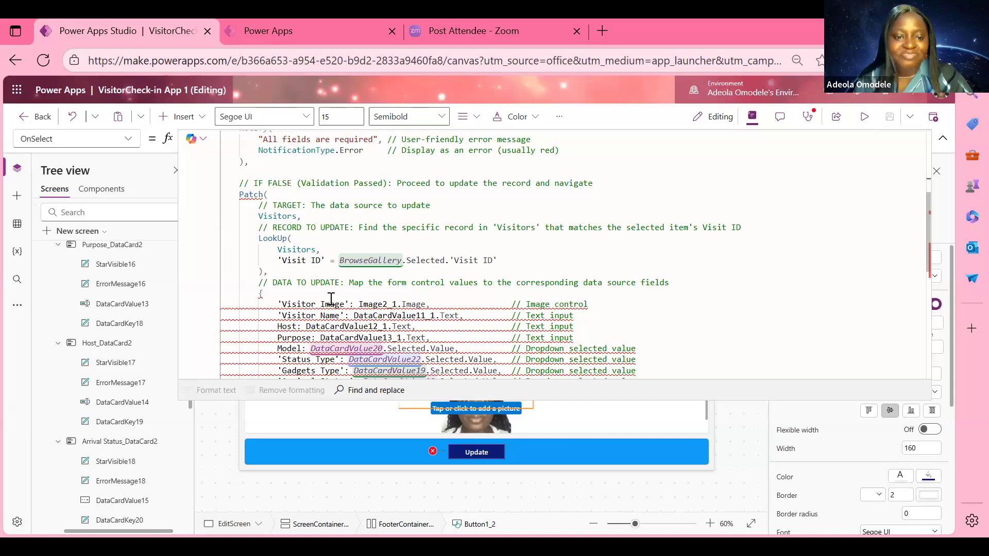
click(309, 305)
double_click(386, 303)
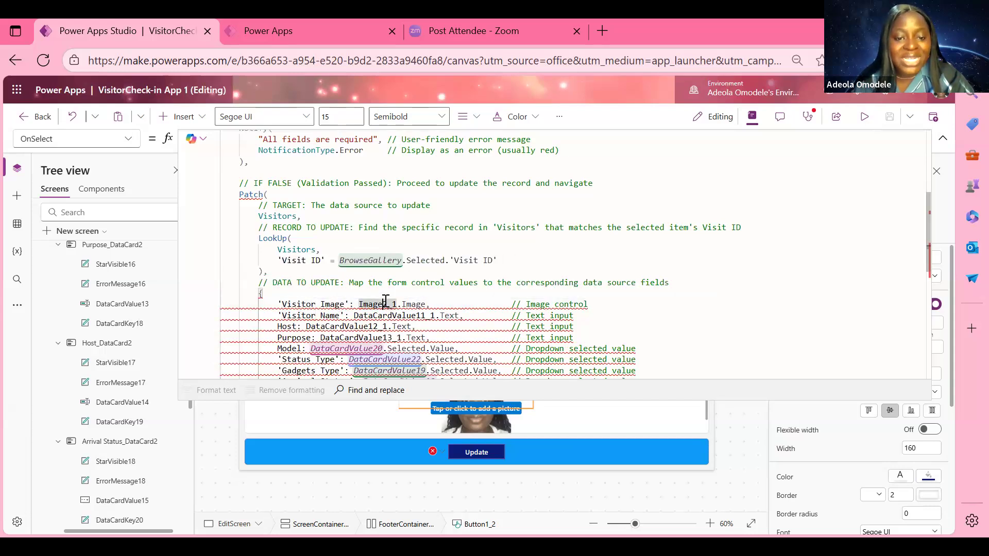
text(imag)
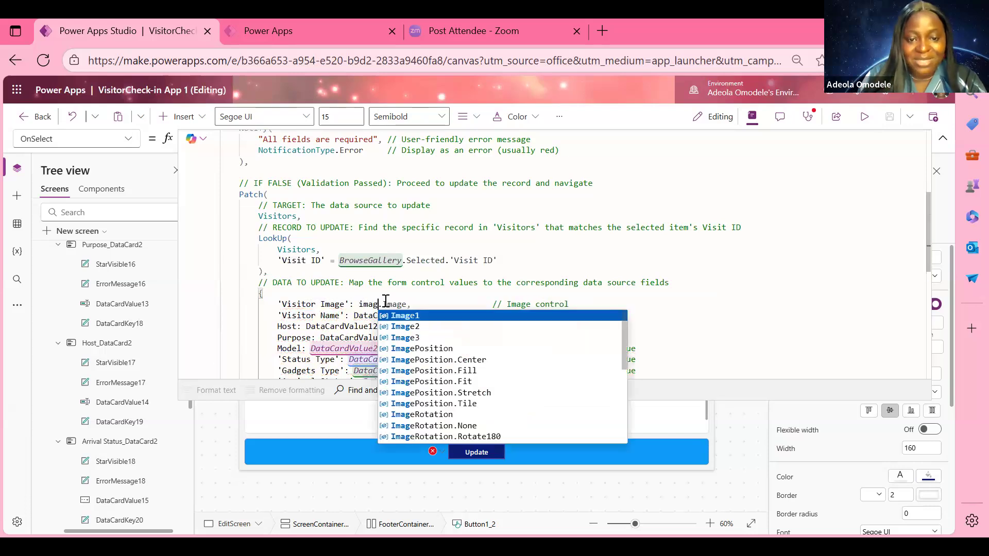
key(Down)
key(Up)
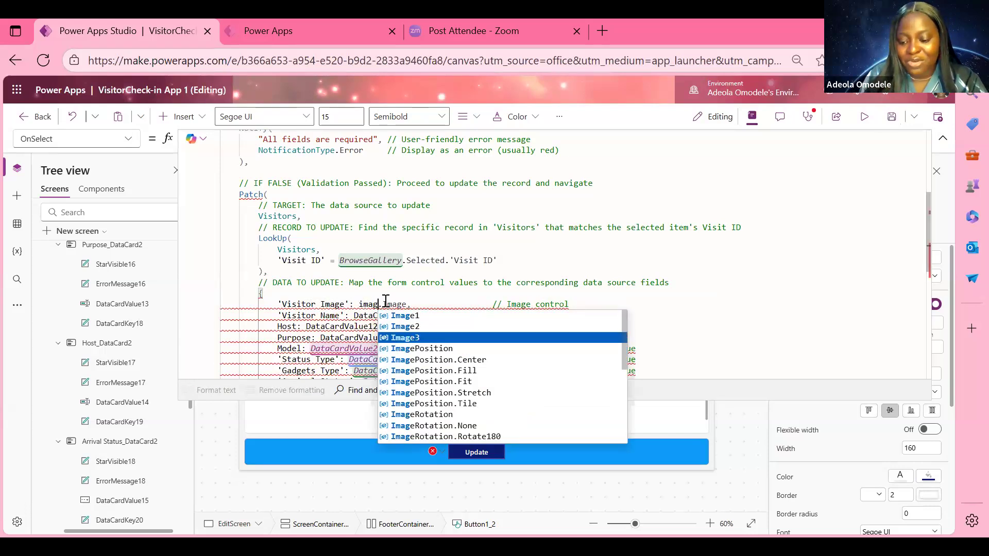
key(Return)
Look up the Visitor Name data card's control and change the Visitor Name reference in the Patch record to DataCardValue11
scroll(301, 326, down, 1)
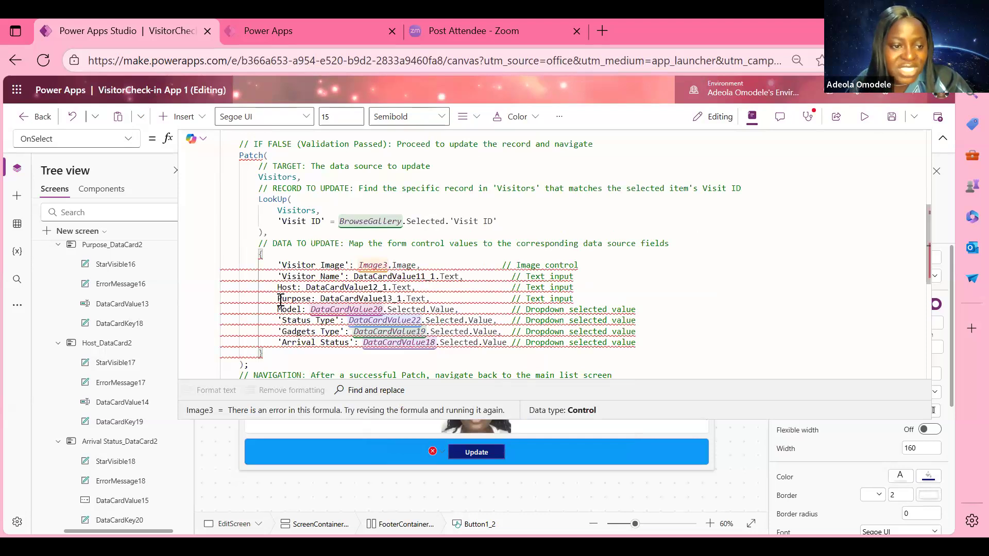
scroll(103, 371, up, 5)
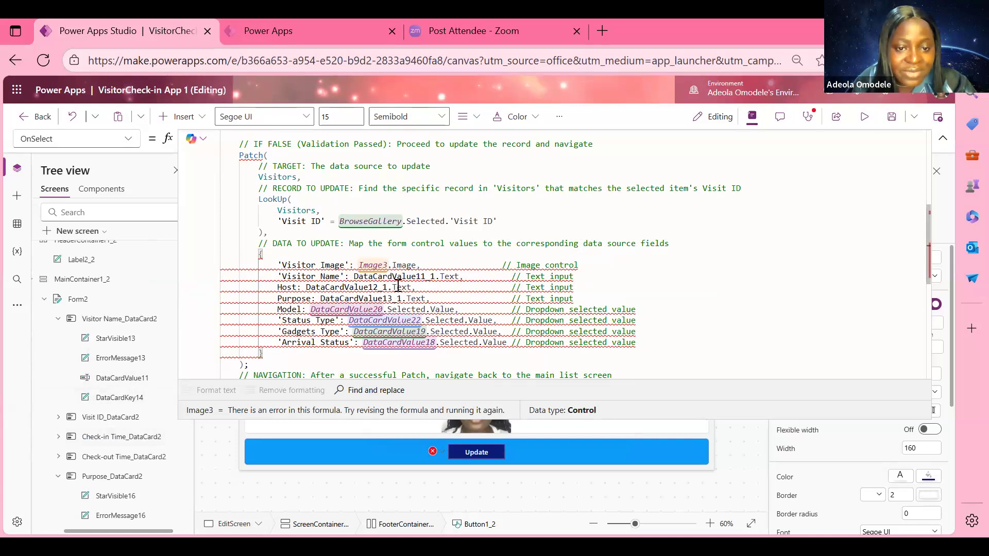
click(433, 278)
key(BackSpace)
key(BackSpace)
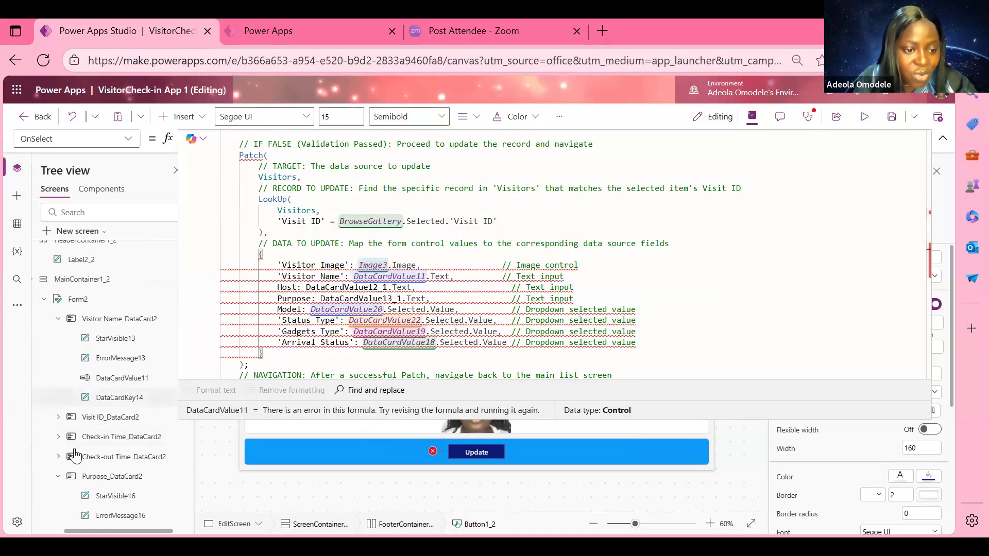
Look up the Host data card's control and change the Host reference in the Patch record to DataCardValue14
scroll(82, 453, down, 3)
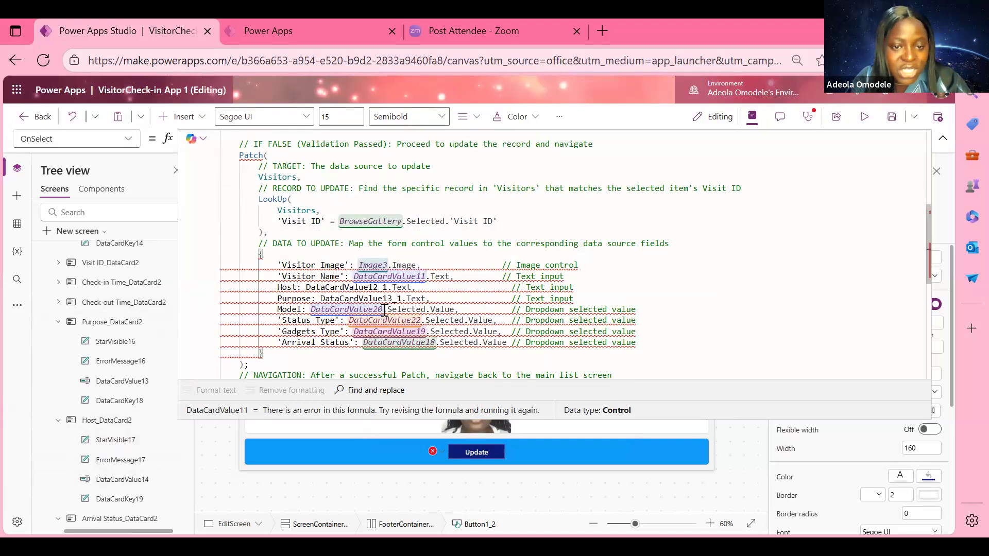
click(390, 288)
key(BackSpace)
key(BackSpace)
key(BackSpace)
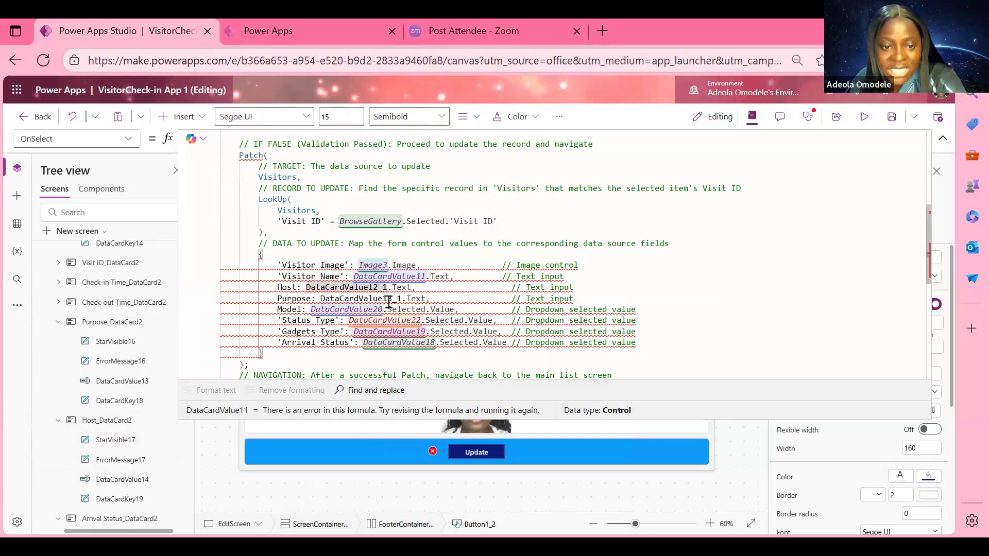
text(4)
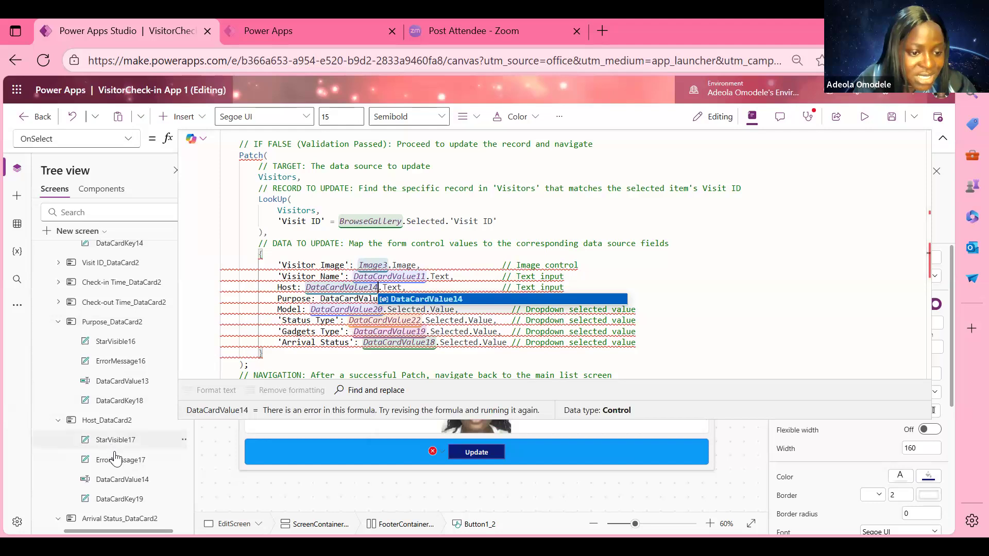
Change the Purpose reference in the Patch record to DataCardValue13, matching the Purpose data card's control
scroll(117, 476, down, 3)
scroll(117, 477, down, 5)
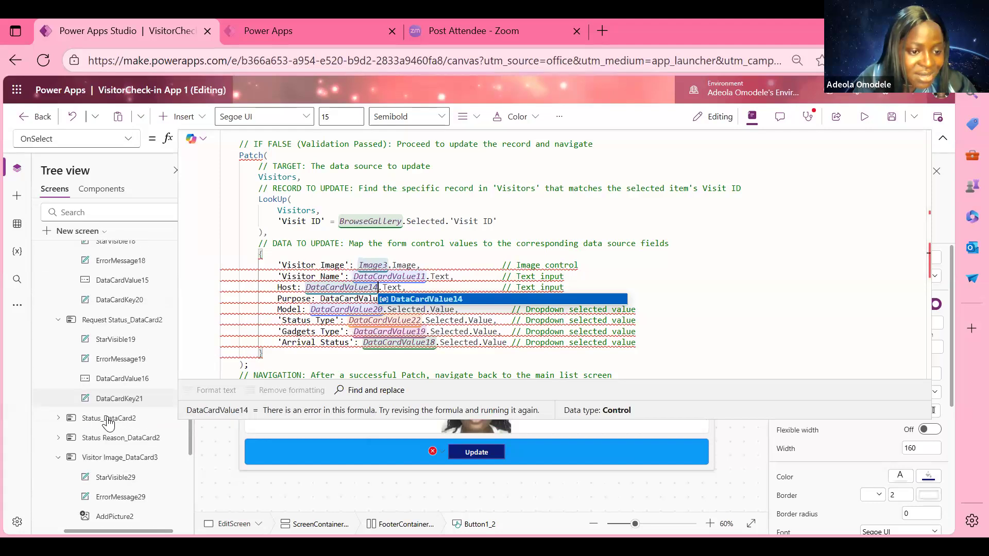
scroll(103, 432, up, 5)
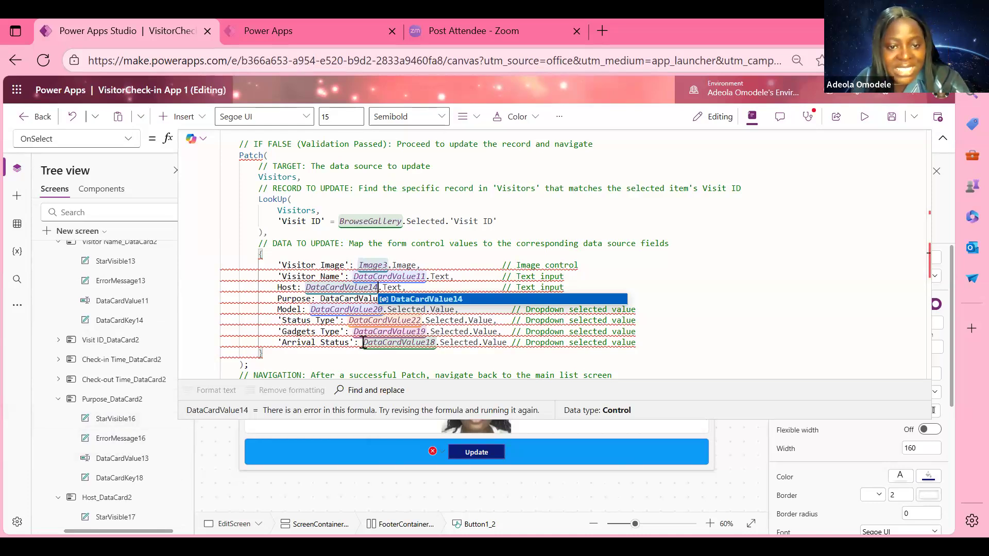
click(353, 309)
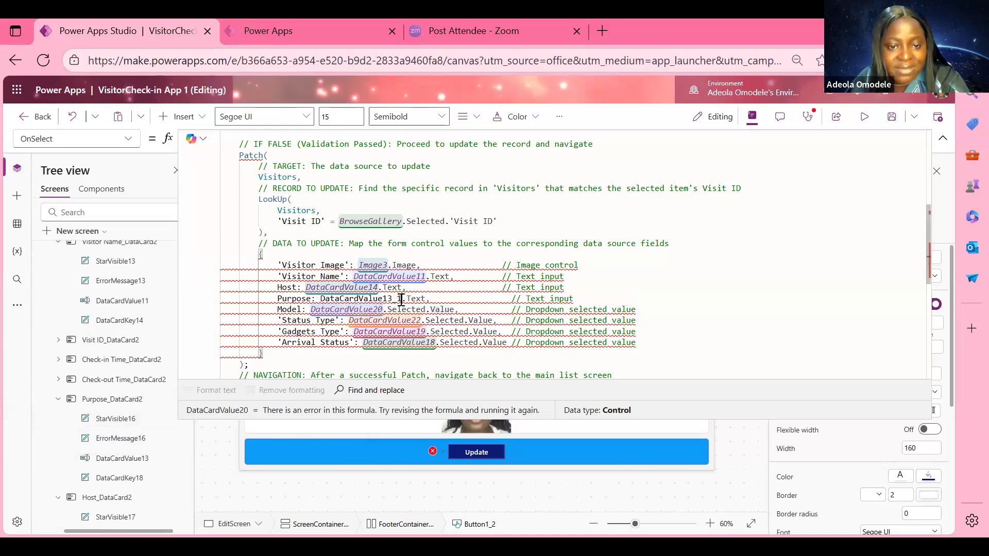
click(403, 299)
key(BackSpace)
key(BackSpace)
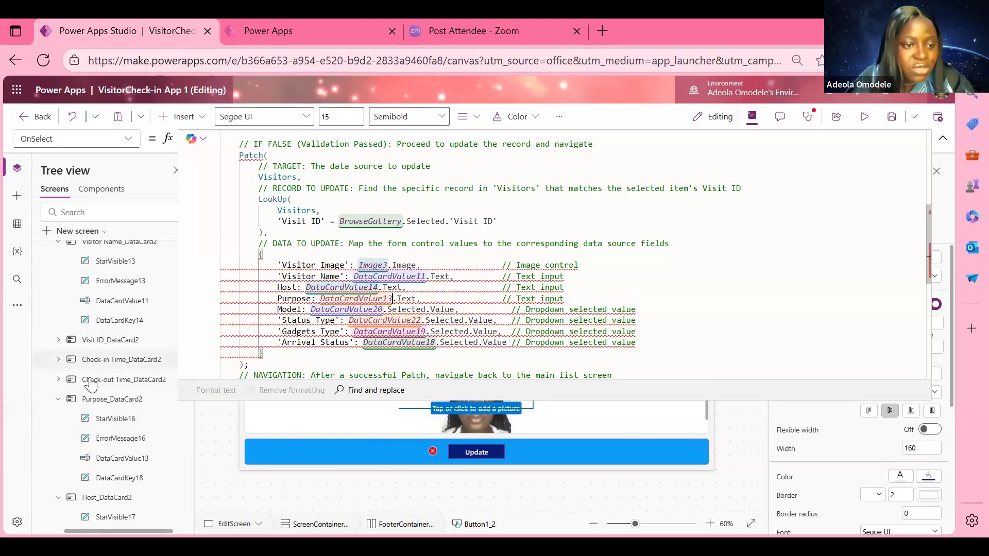
Compare the edit form's fields and data cards with the remaining fields mapped in the Patch record
scroll(90, 384, up, 2)
scroll(90, 384, down, 10)
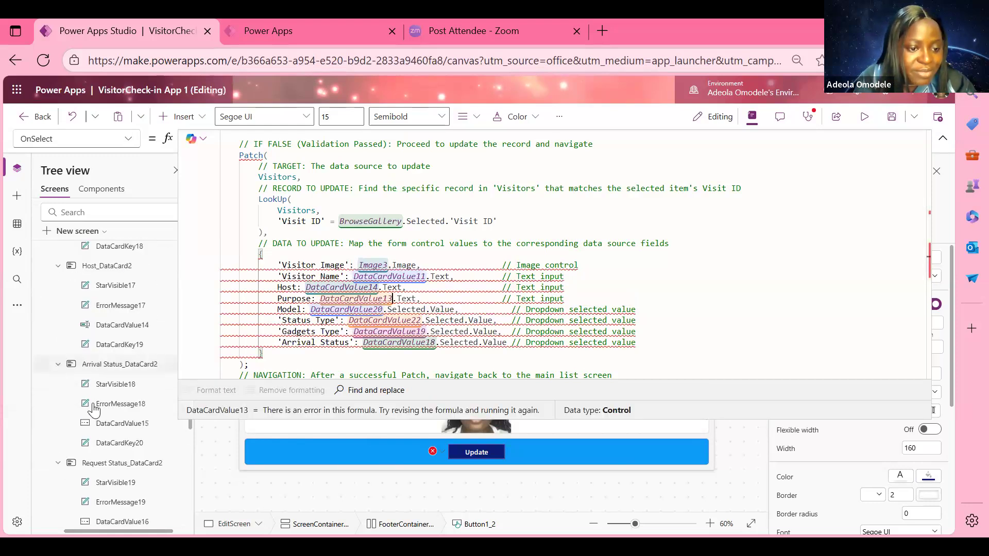
drag(414, 419, 404, 192)
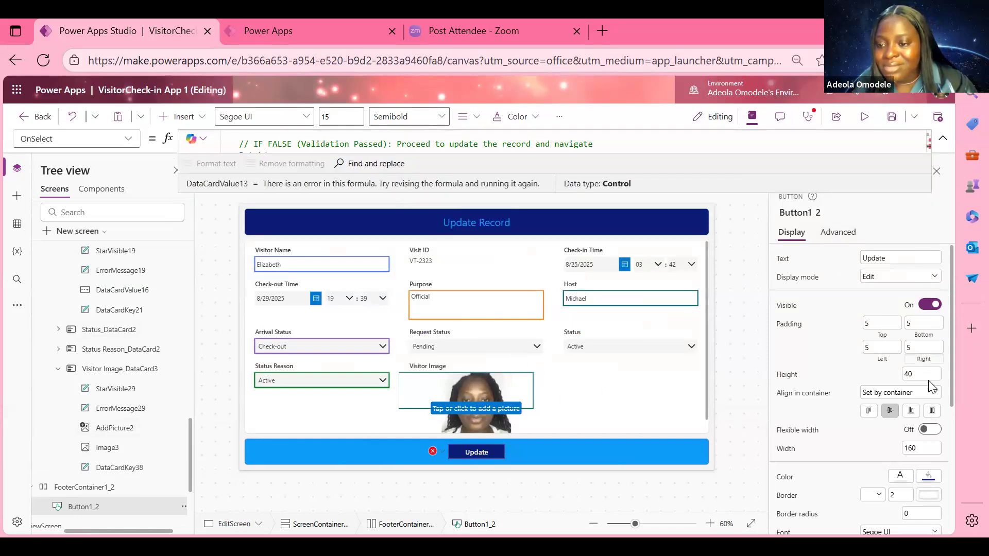
scroll(634, 371, down, 1)
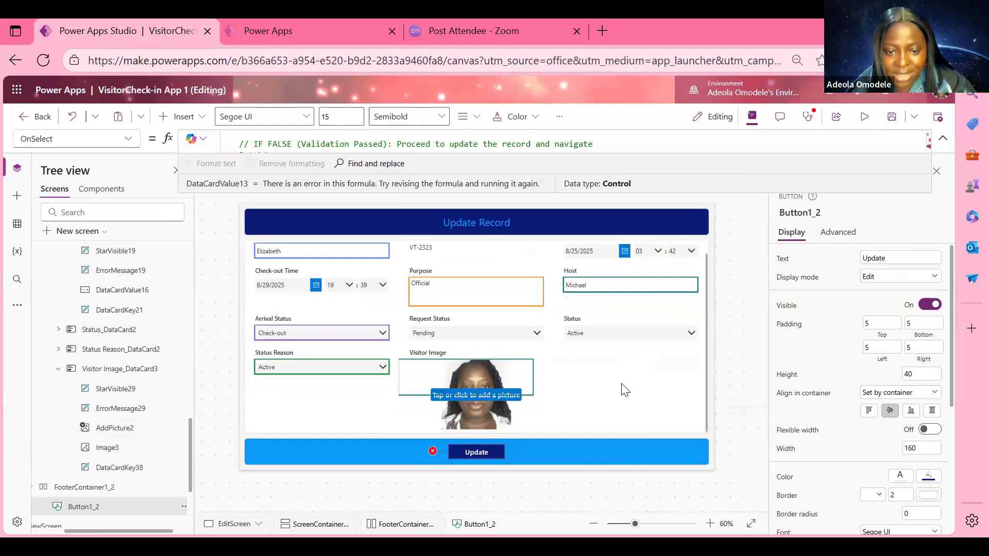
click(469, 454)
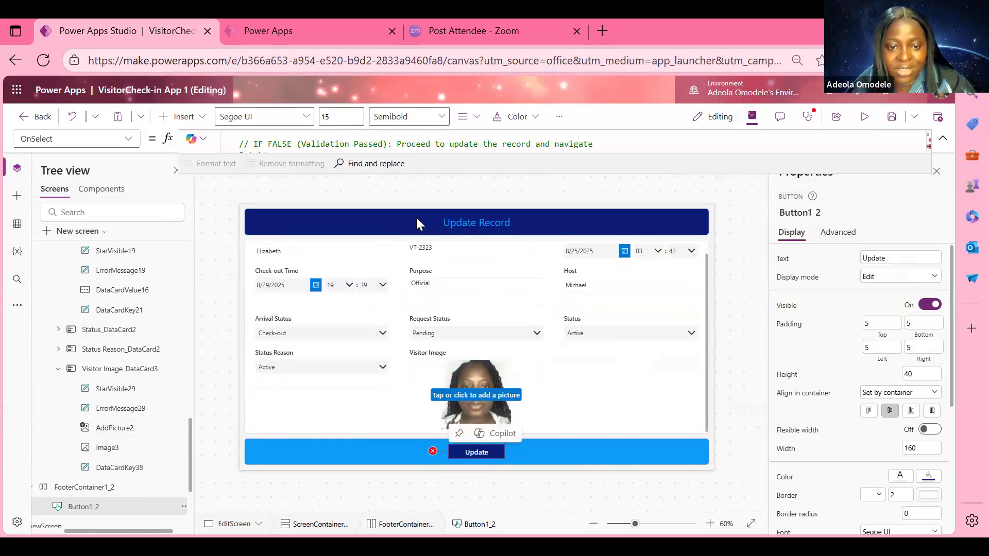
drag(430, 174, 440, 443)
drag(242, 312, 642, 308)
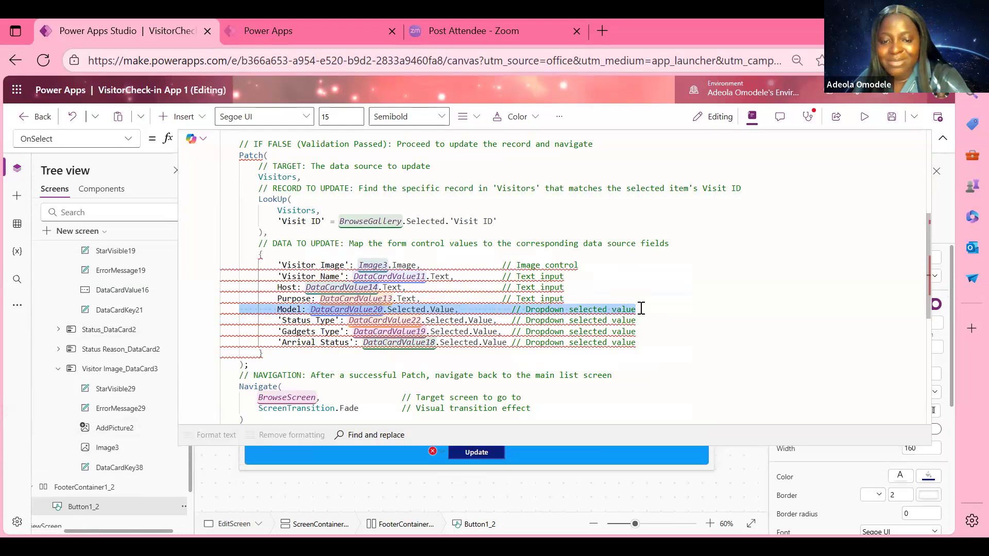
key(BackSpace)
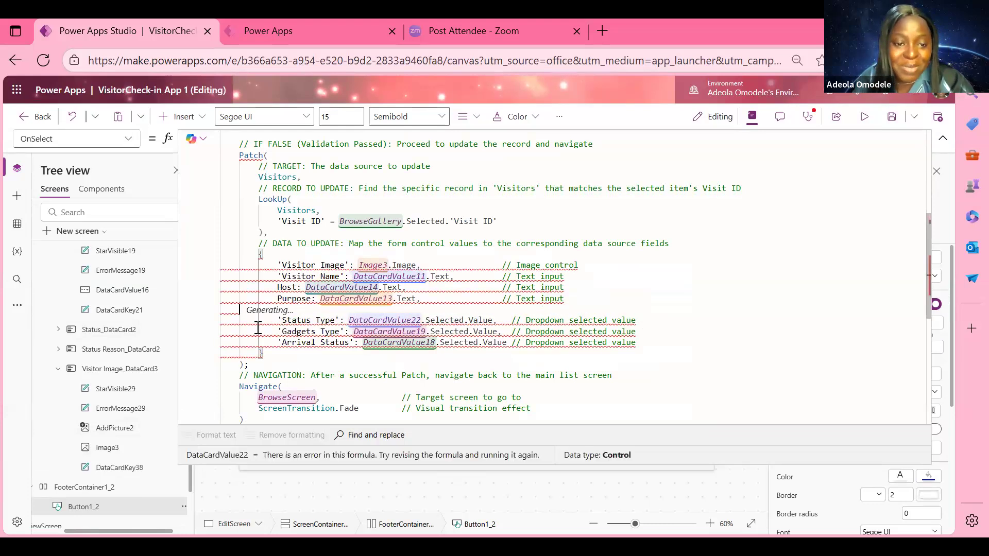
scroll(174, 366, up, 2)
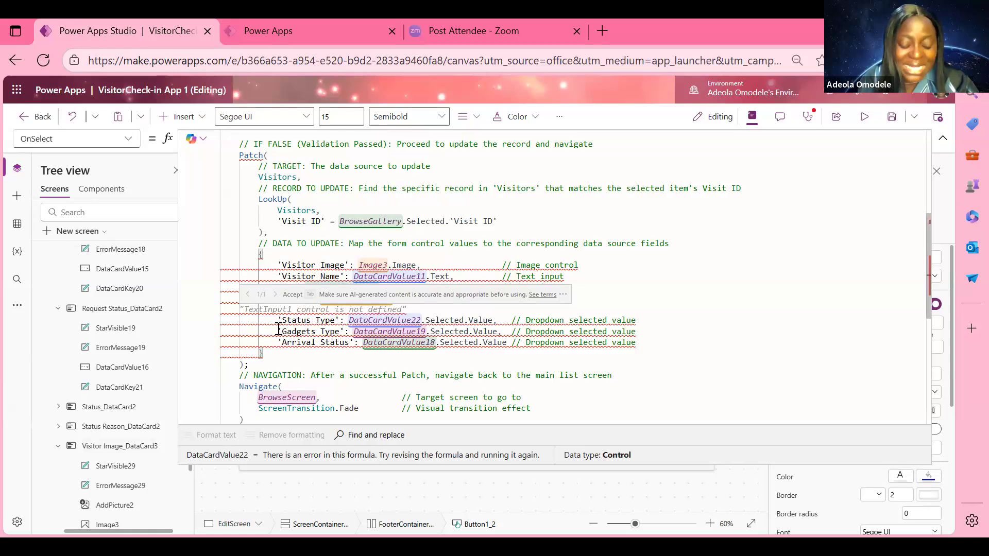
key(ctrl+z)
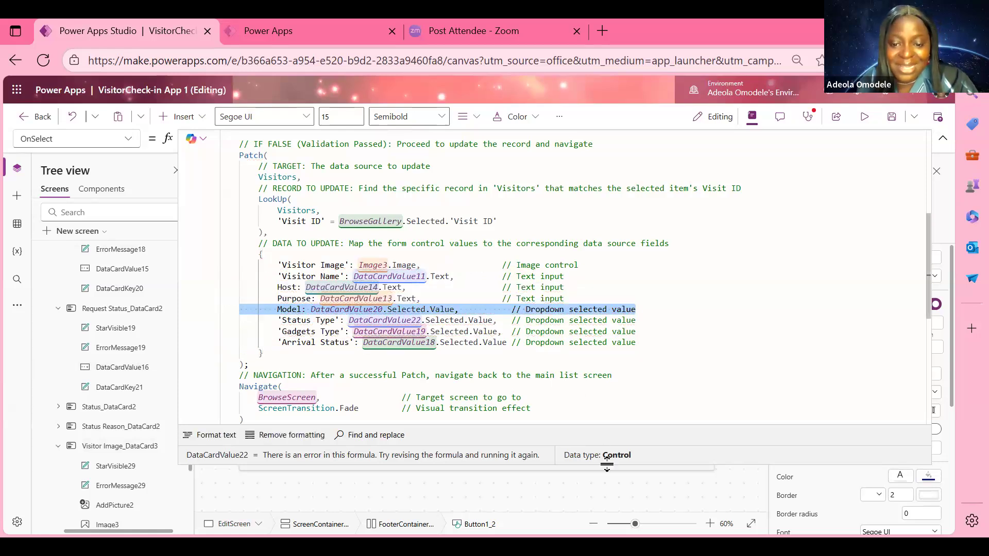
Add the Model and Gadgets Type fields to the edit screen's form, Form2
drag(596, 444, 597, 155)
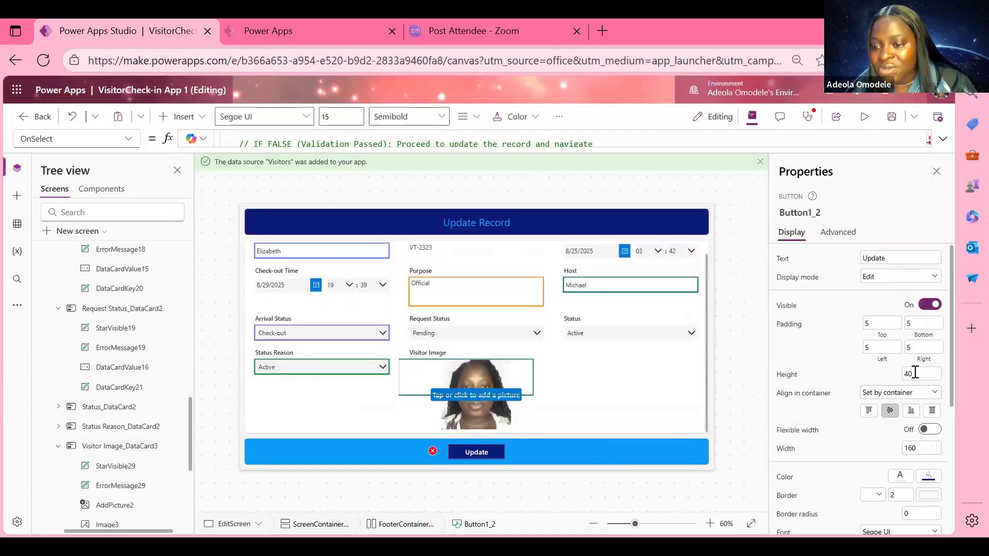
scroll(915, 373, down, 3)
click(431, 254)
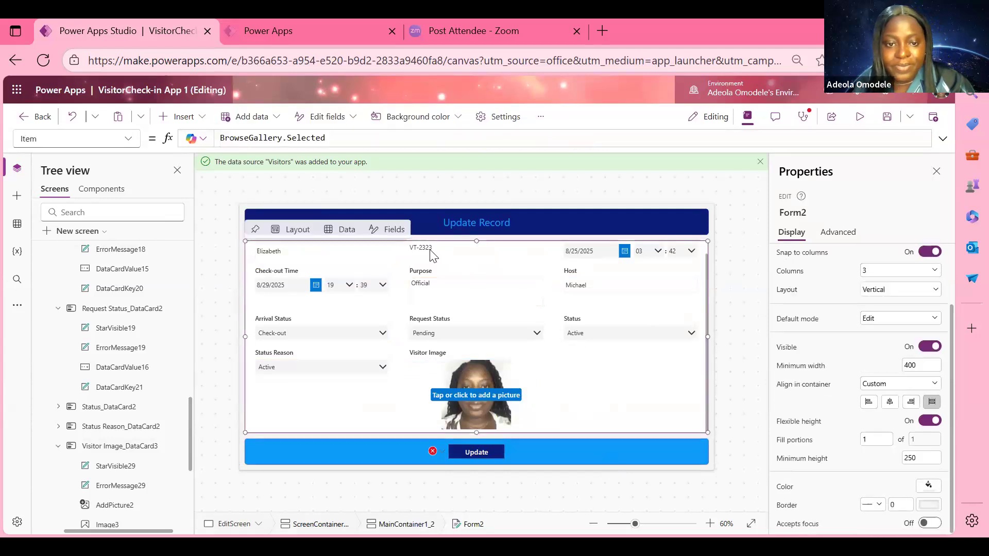
click(394, 229)
scroll(432, 348, down, 5)
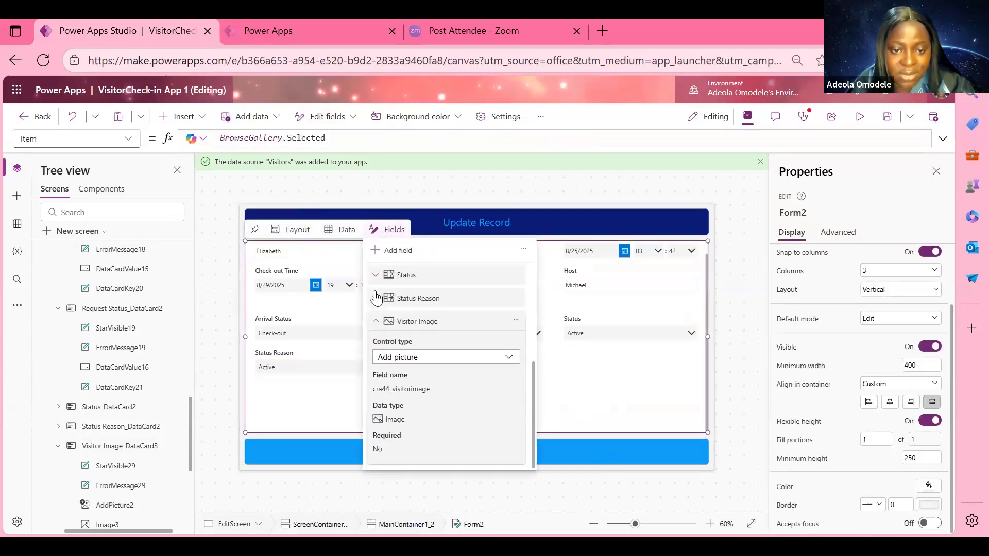
click(392, 252)
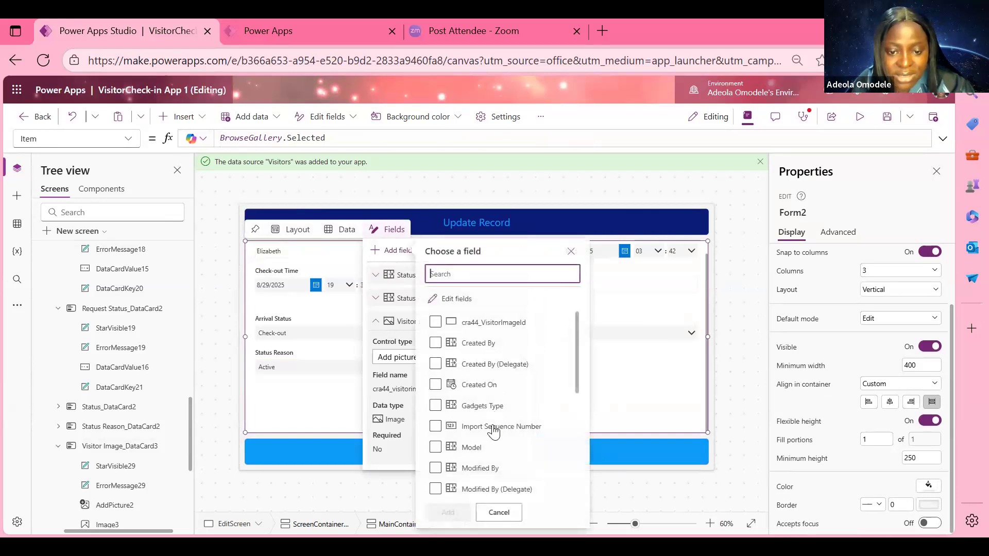
scroll(493, 433, down, 2)
click(441, 370)
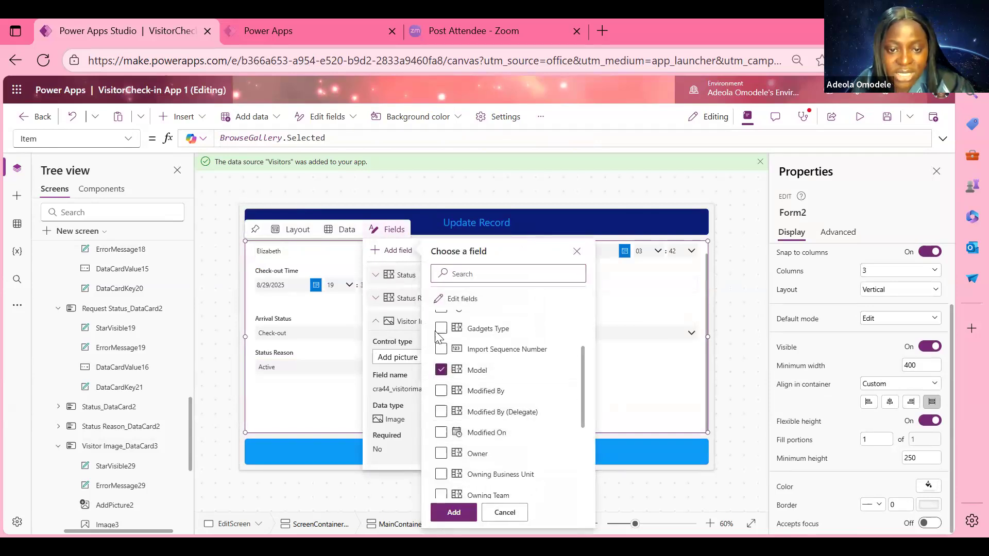
scroll(479, 406, down, 5)
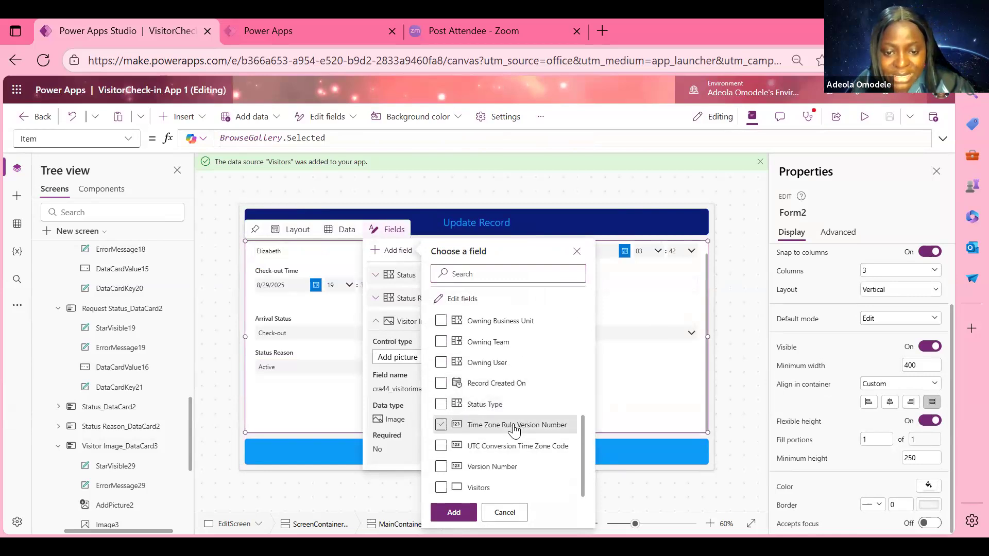
scroll(507, 420, up, 5)
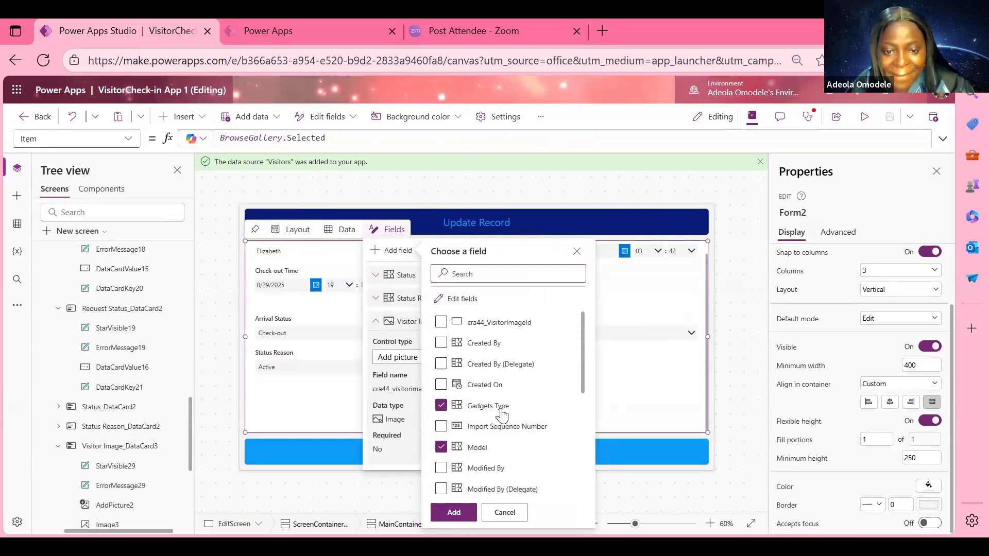
click(454, 512)
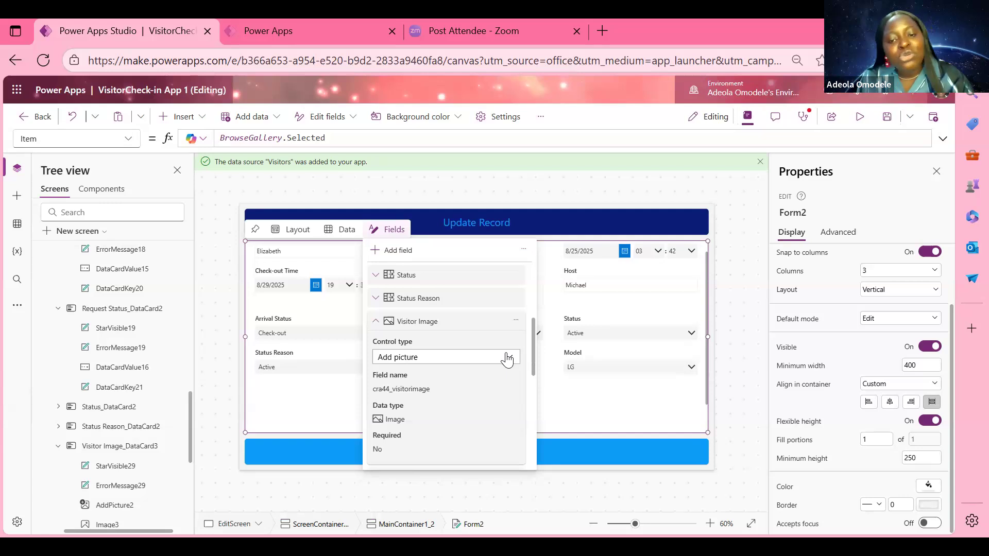
click(733, 406)
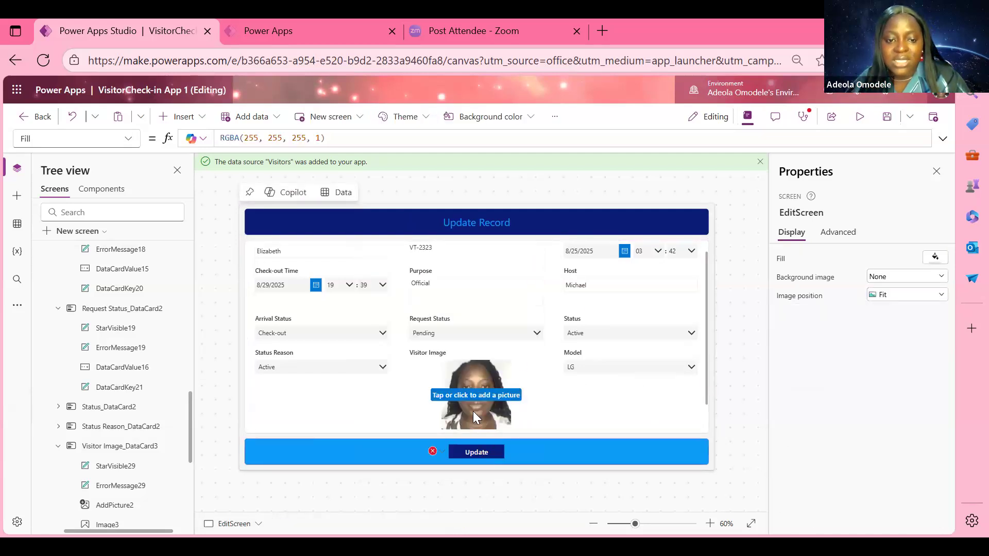
Look up the Model data card's control and change the Model reference in the Update button's Patch record to DataCardValue33
scroll(469, 422, down, 1)
click(464, 448)
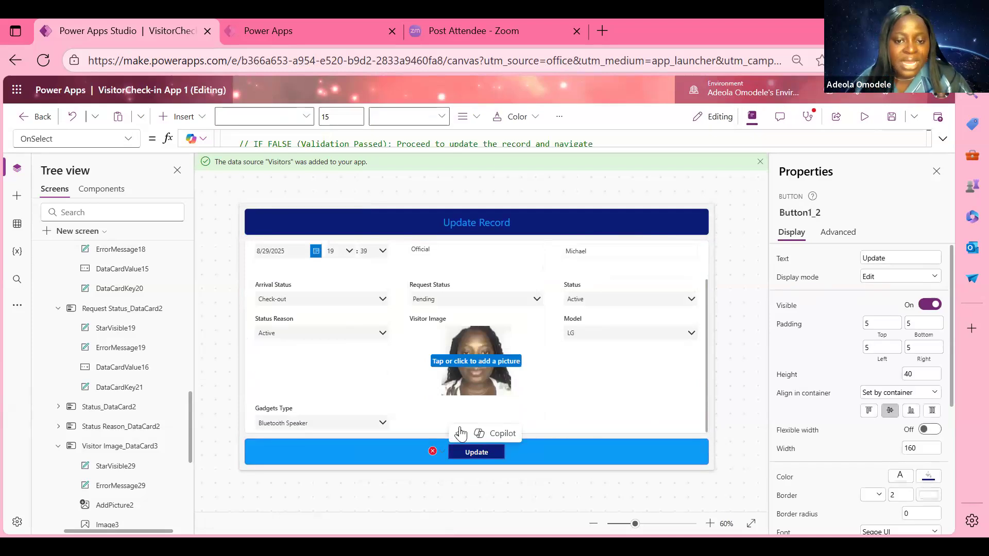
drag(409, 147, 415, 495)
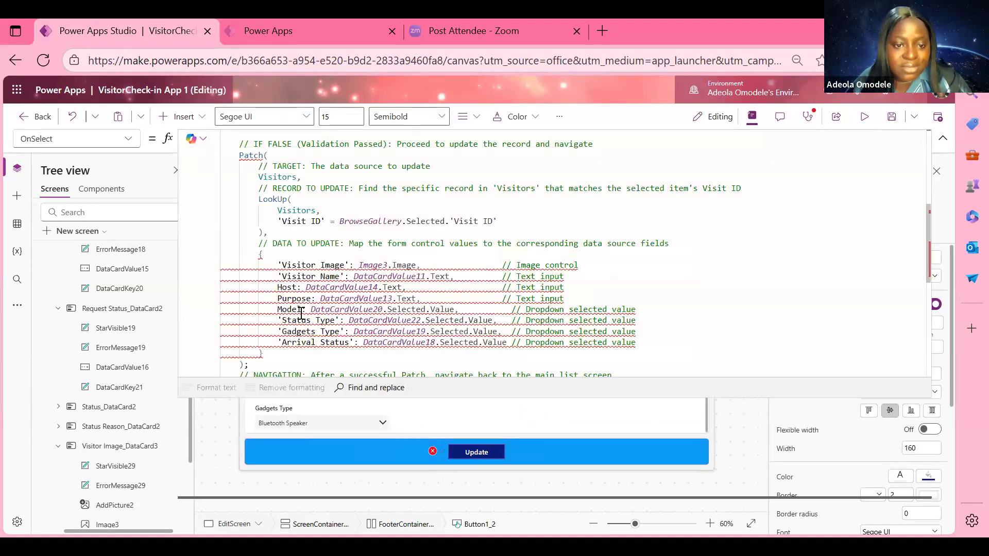
scroll(100, 381, down, 3)
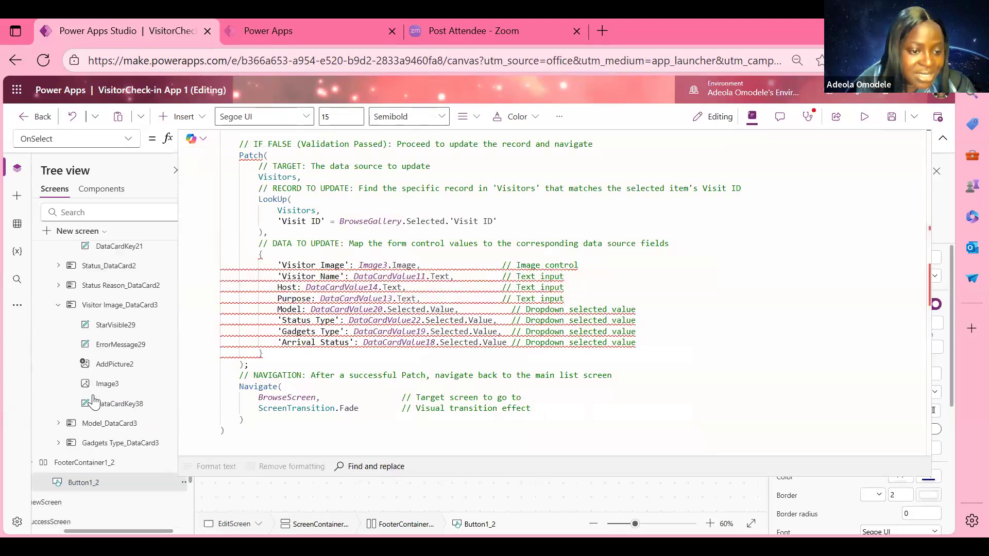
scroll(93, 401, down, 1)
click(59, 411)
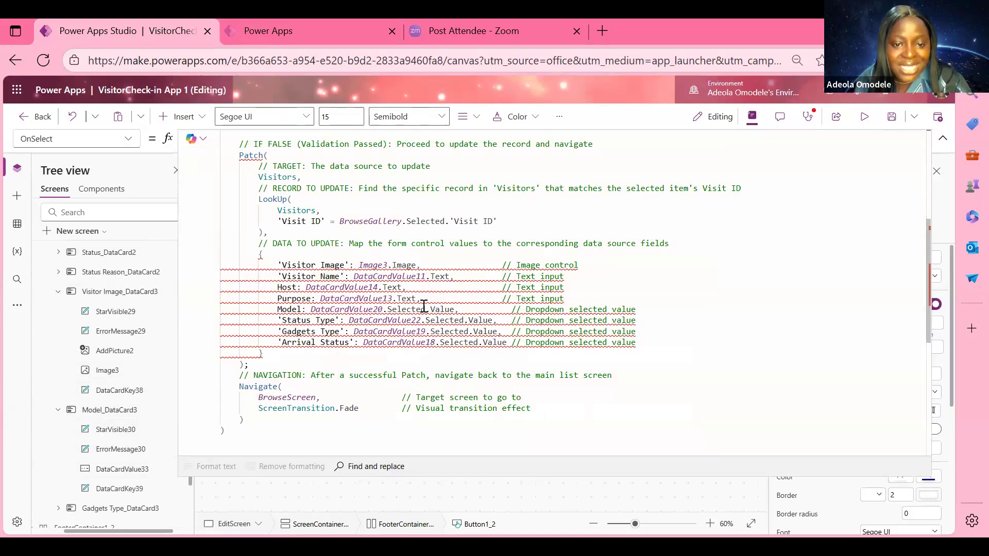
click(386, 309)
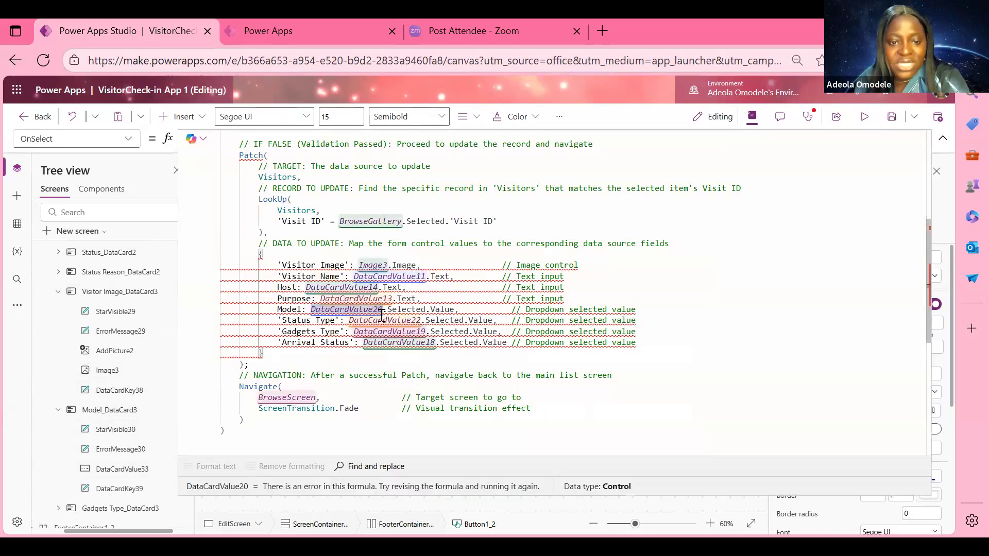
key(BackSpace)
key(BackSpace)
text(33)
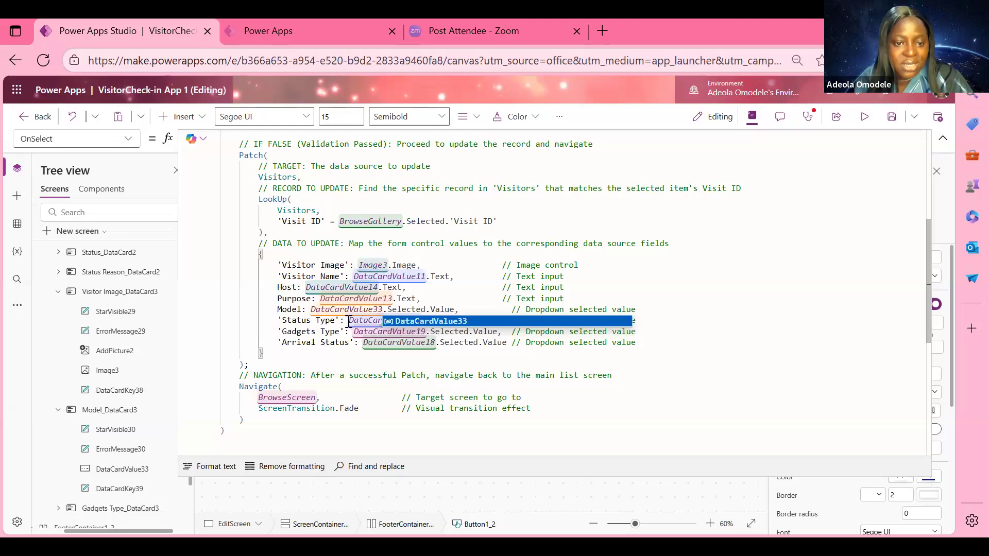
Check the edit form's data cards and its field list for the Status Type field used in the Patch record
scroll(82, 443, down, 3)
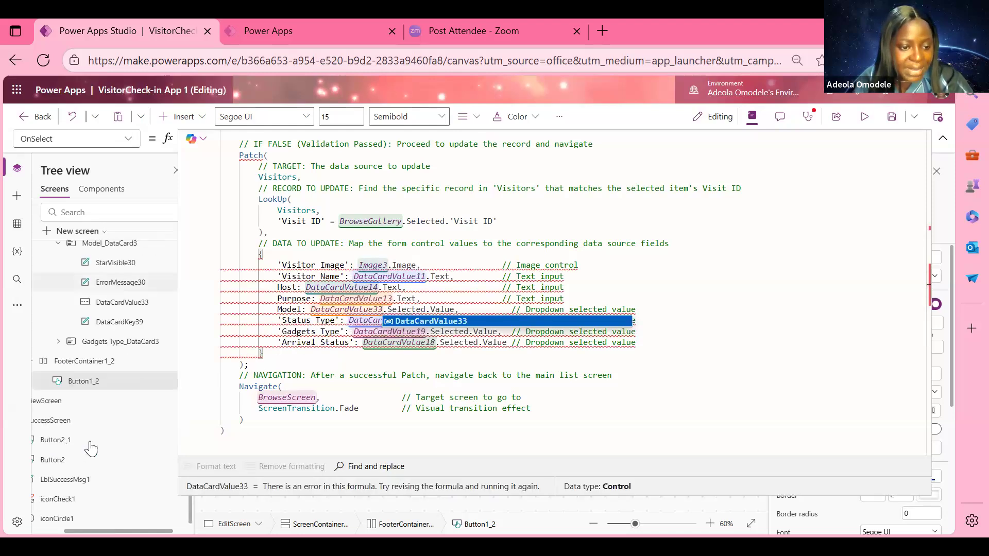
scroll(96, 412, up, 3)
scroll(98, 381, up, 5)
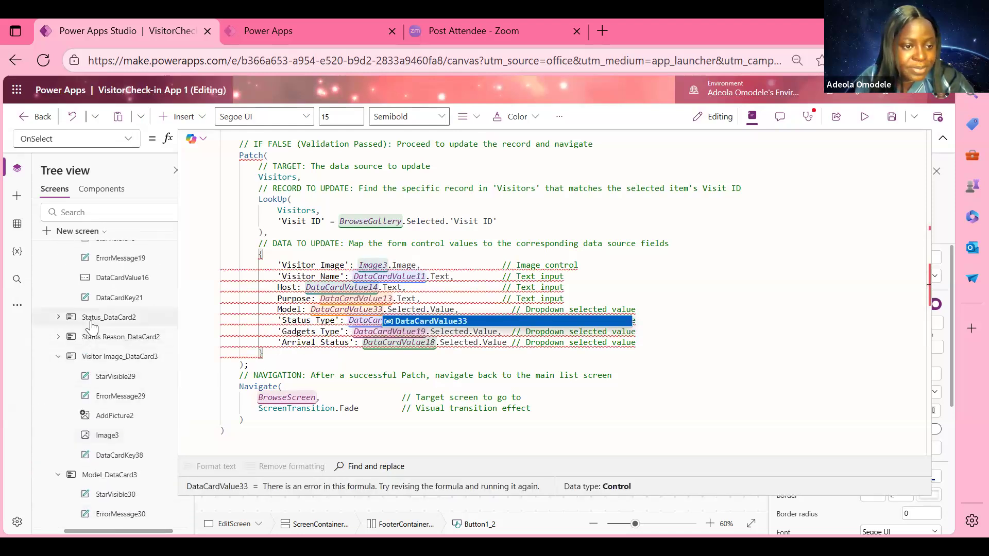
scroll(90, 330, up, 5)
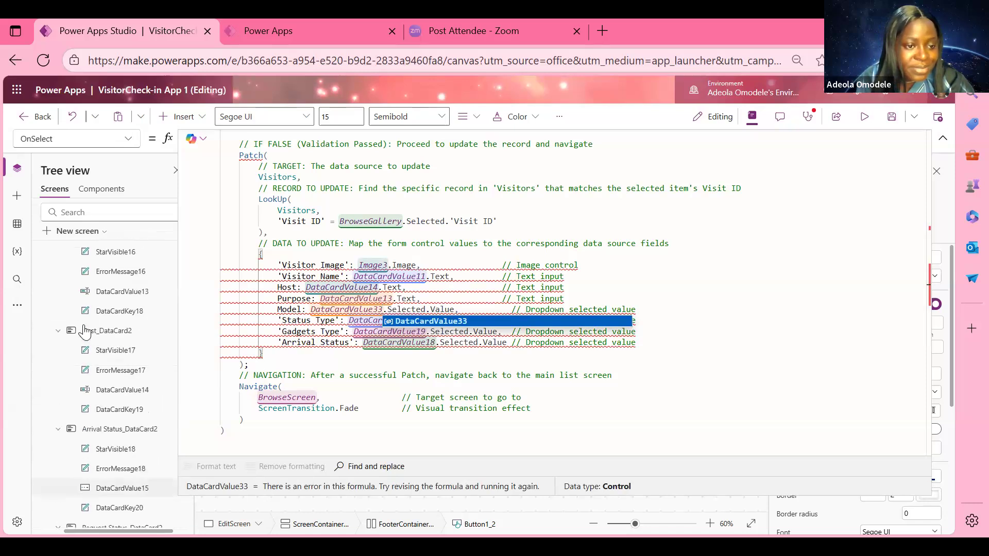
scroll(87, 332, up, 5)
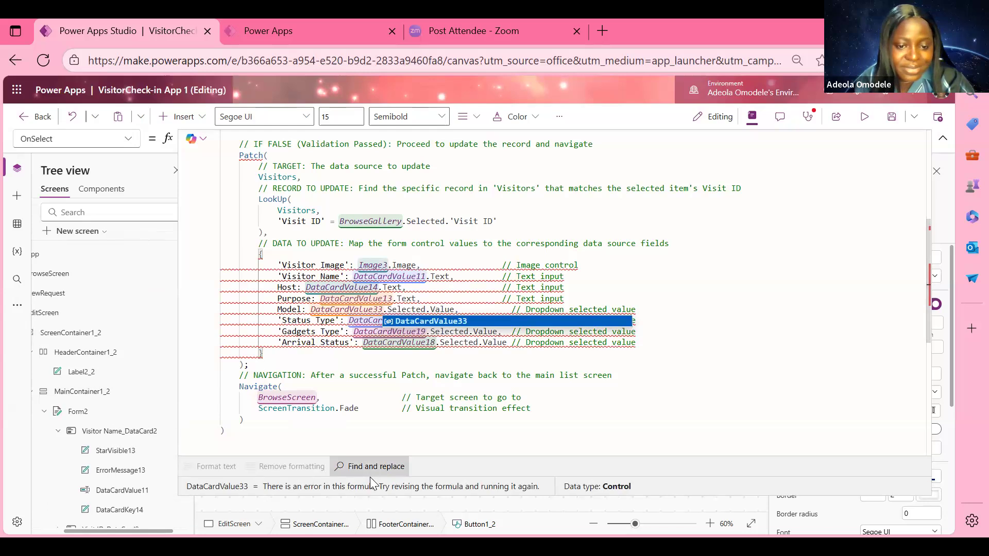
drag(363, 487, 397, 261)
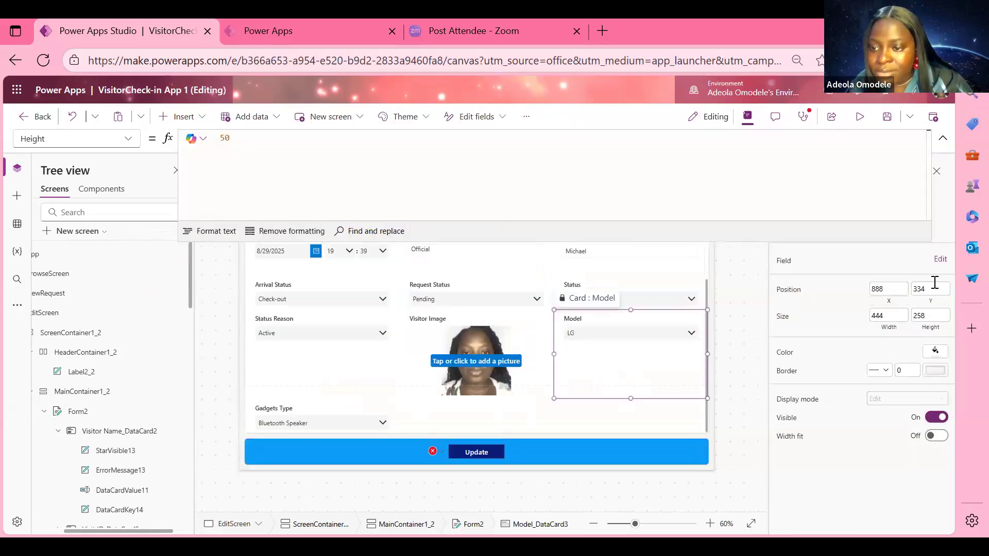
click(940, 259)
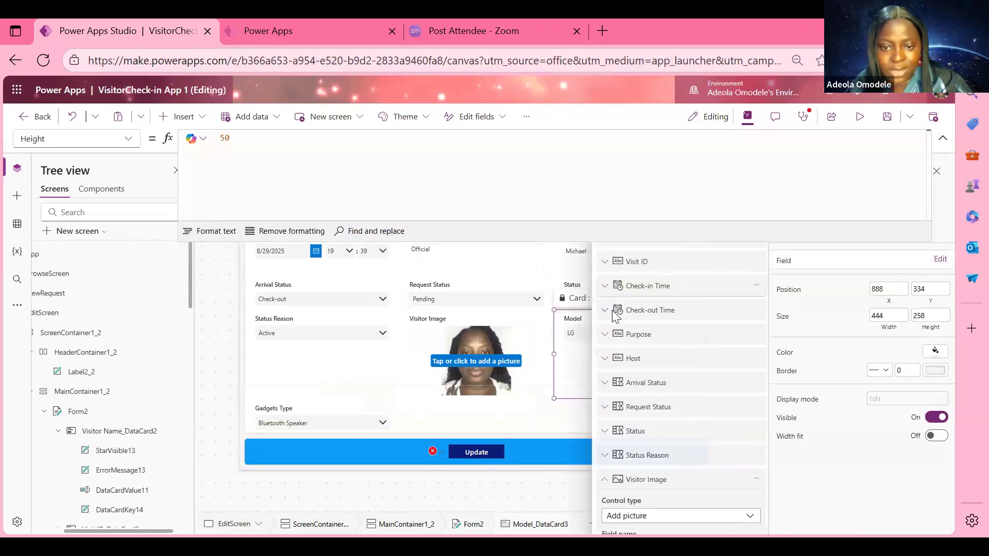
scroll(634, 329, down, 3)
scroll(621, 309, up, 2)
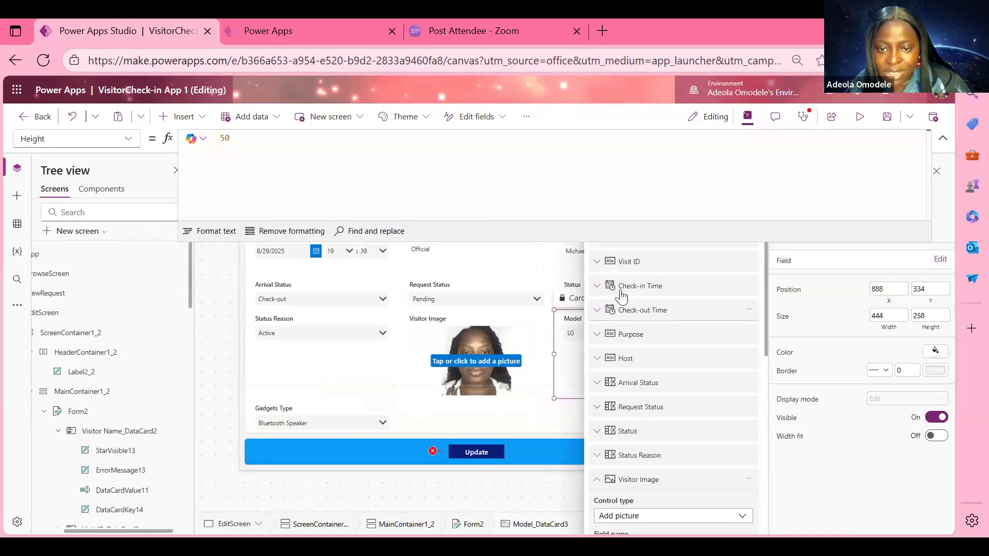
scroll(629, 393, down, 4)
scroll(628, 391, down, 1)
scroll(633, 350, up, 5)
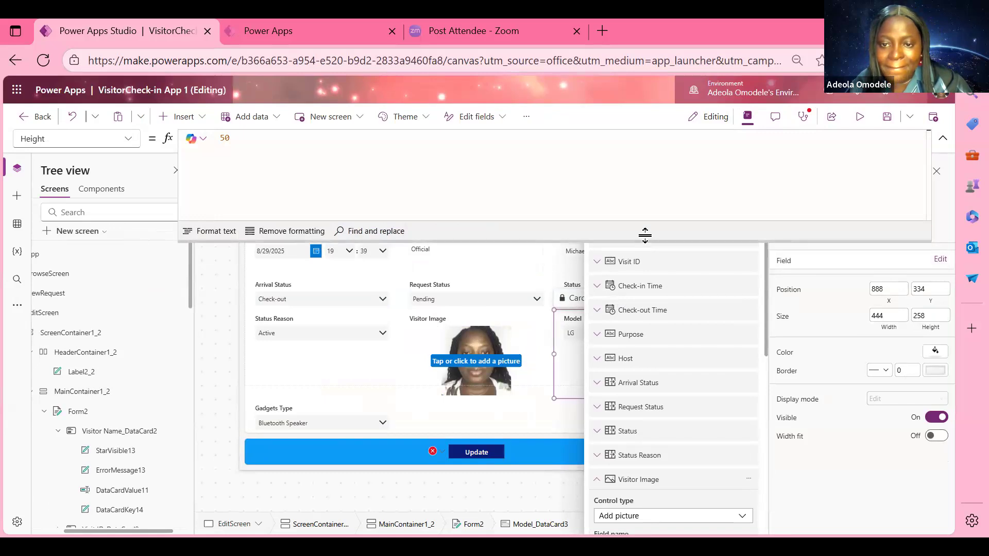
Add the Status Type field to the edit screen's form and save the app
drag(645, 237, 620, 125)
click(614, 211)
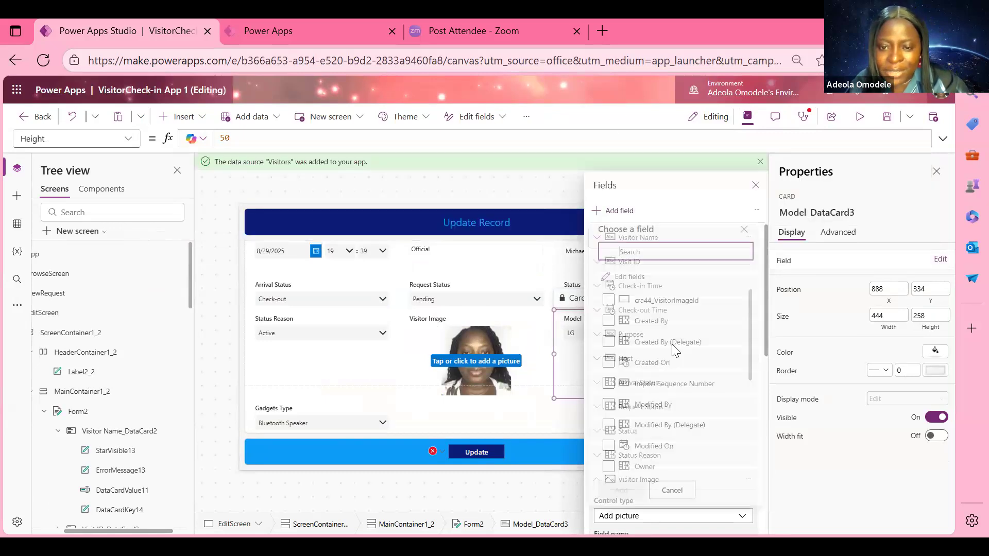
scroll(665, 376, down, 3)
scroll(666, 376, down, 2)
click(608, 387)
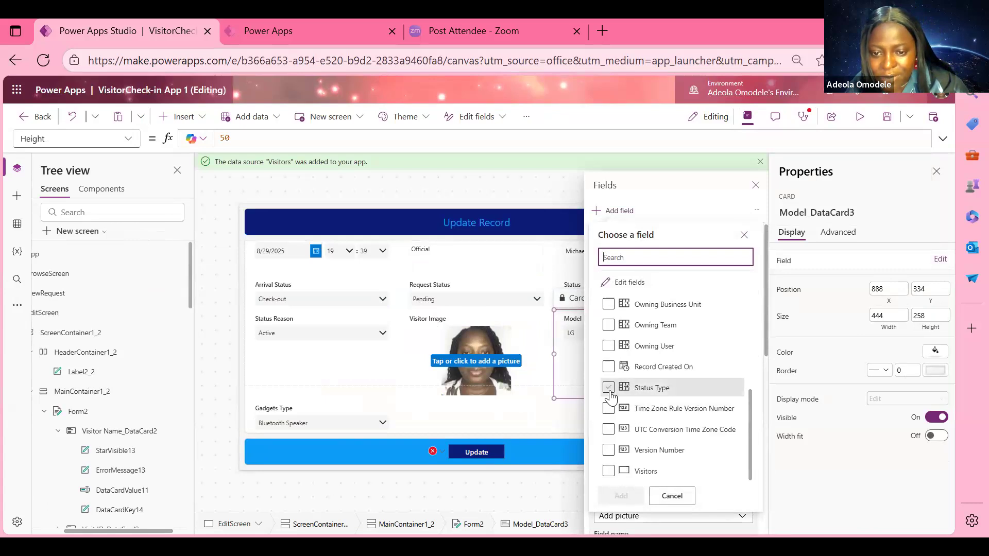
click(630, 496)
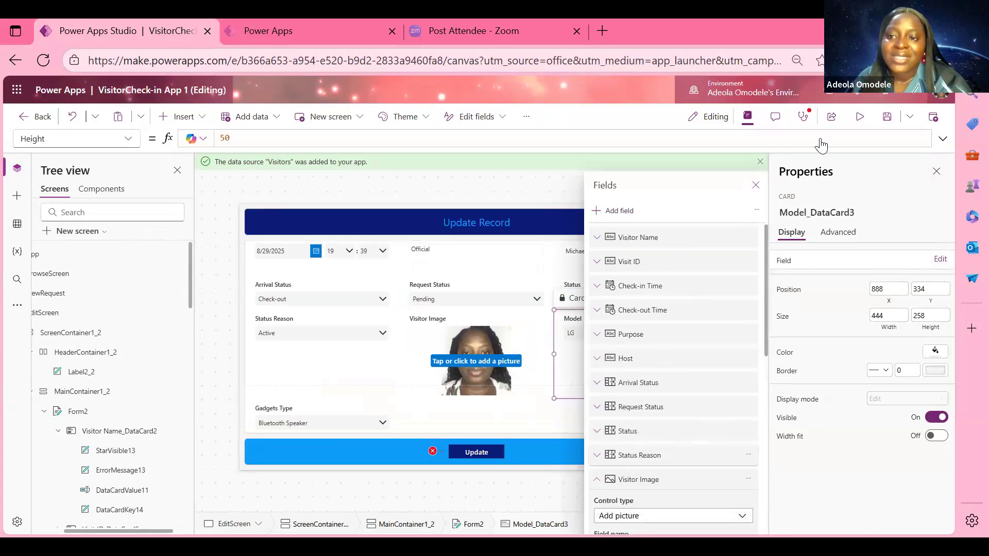
click(890, 126)
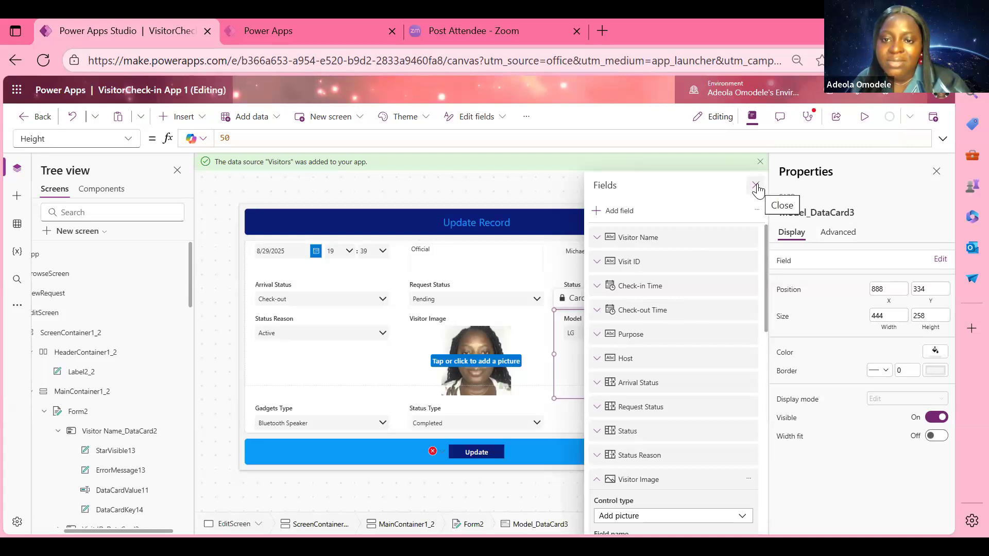
click(756, 186)
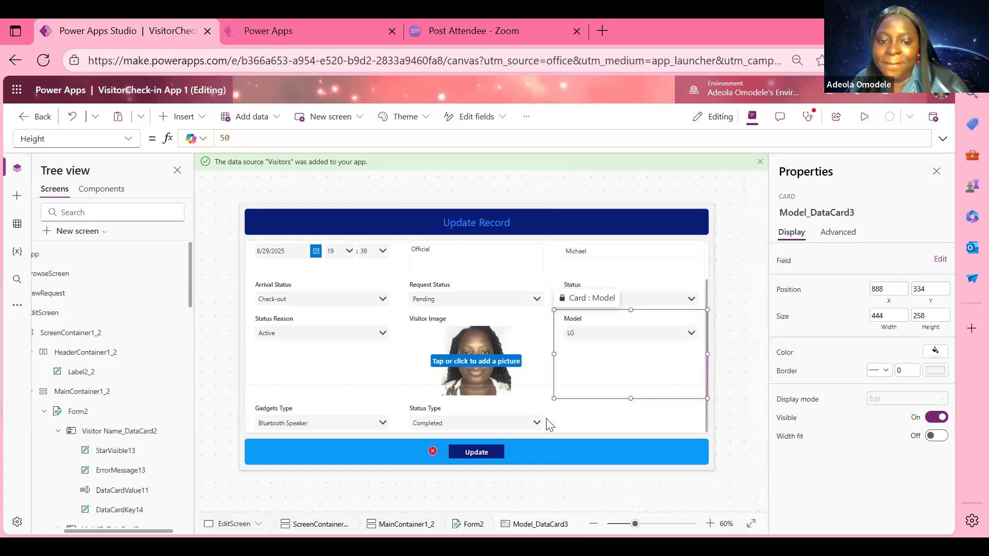
Look up the Status Type data card's control and change the Status Type reference in the Update button's Patch record to DataCardValue35
click(486, 451)
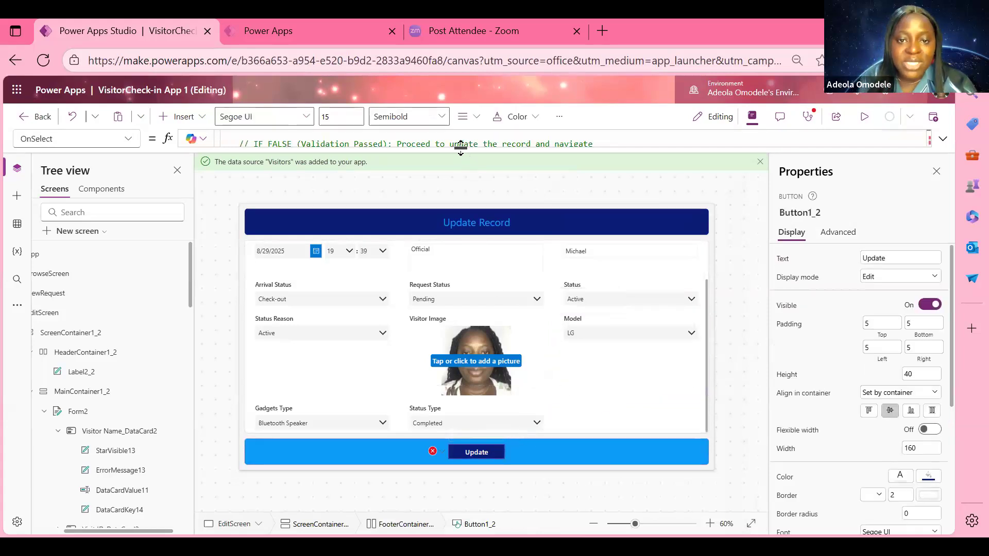
drag(458, 157, 476, 411)
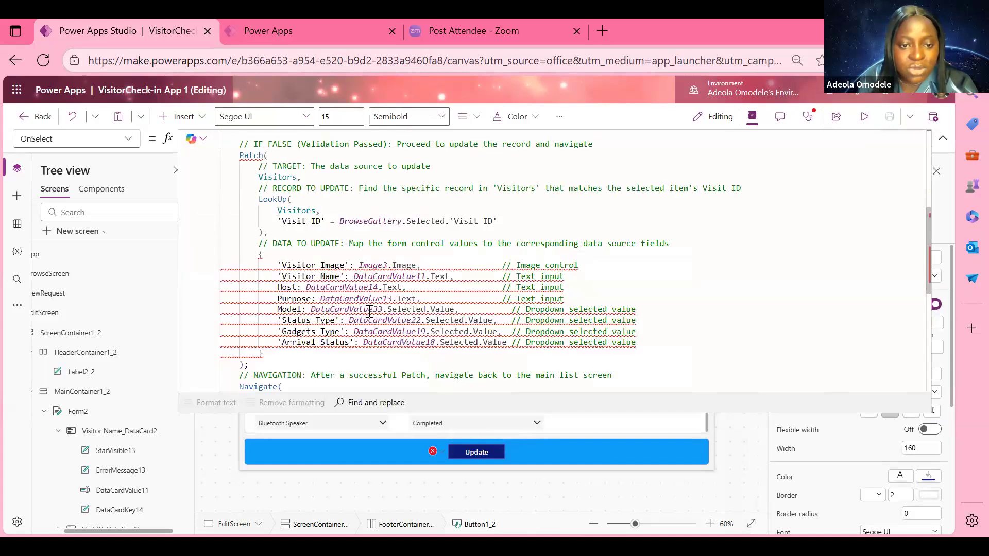
scroll(112, 425, down, 6)
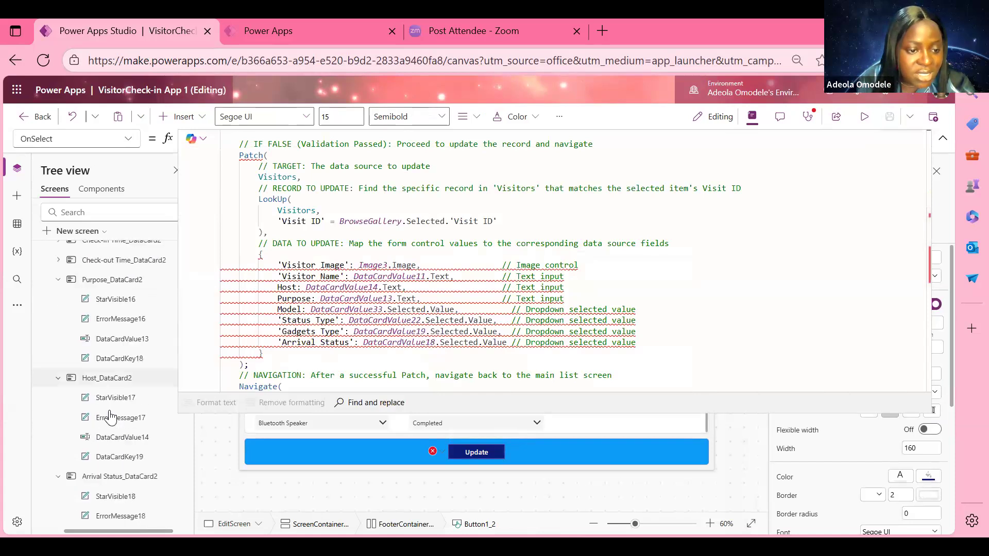
scroll(113, 425, down, 10)
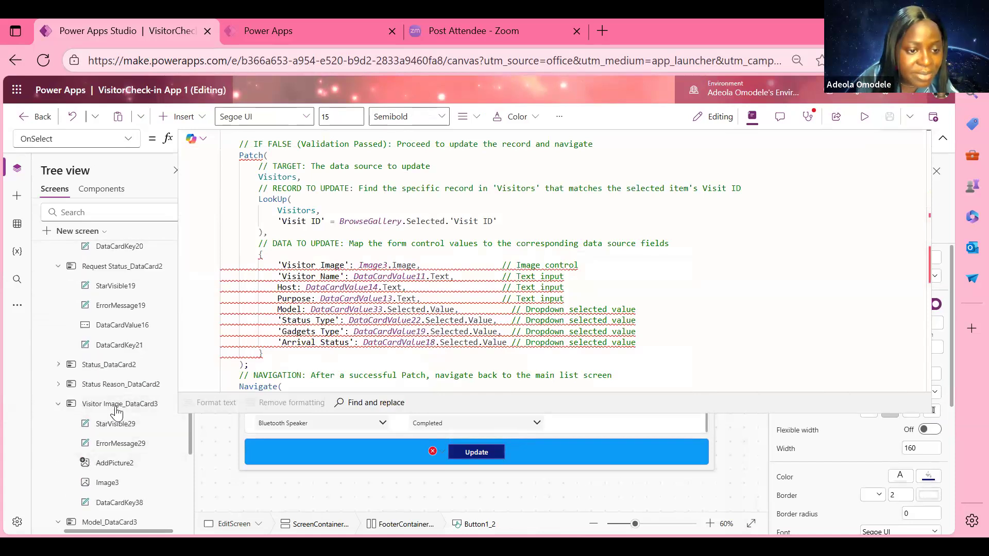
scroll(105, 420, down, 5)
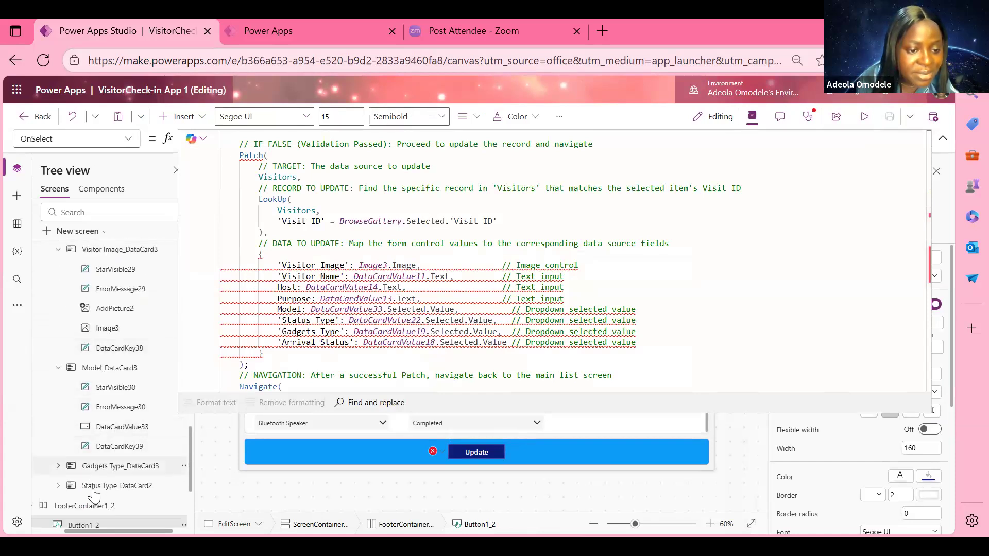
click(60, 485)
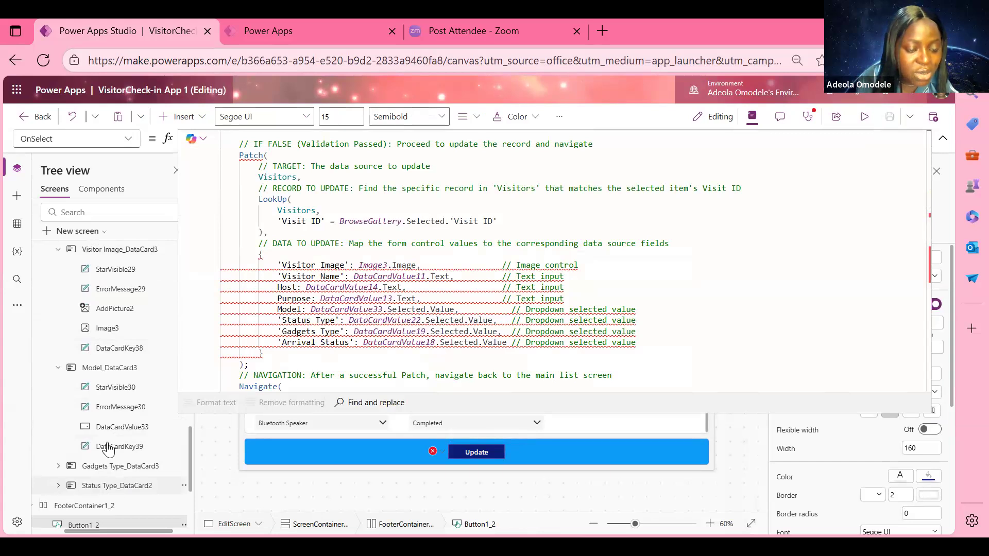
scroll(123, 427, down, 5)
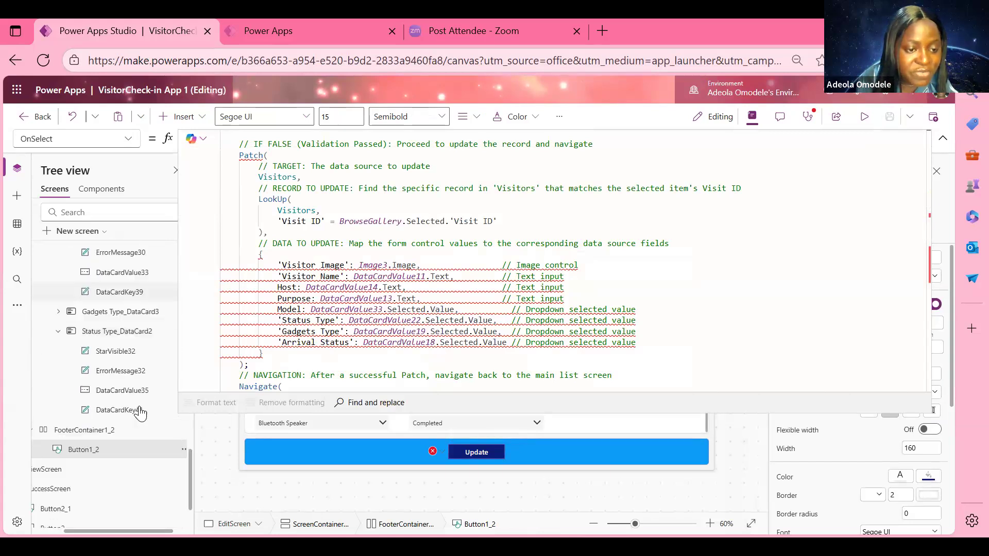
click(419, 322)
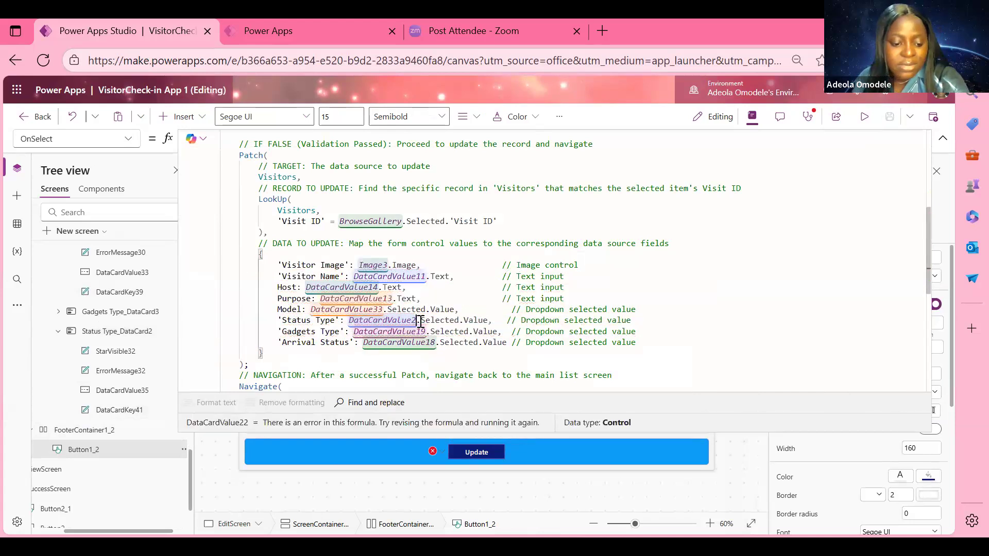
key(BackSpace)
key(BackSpace)
text(35)
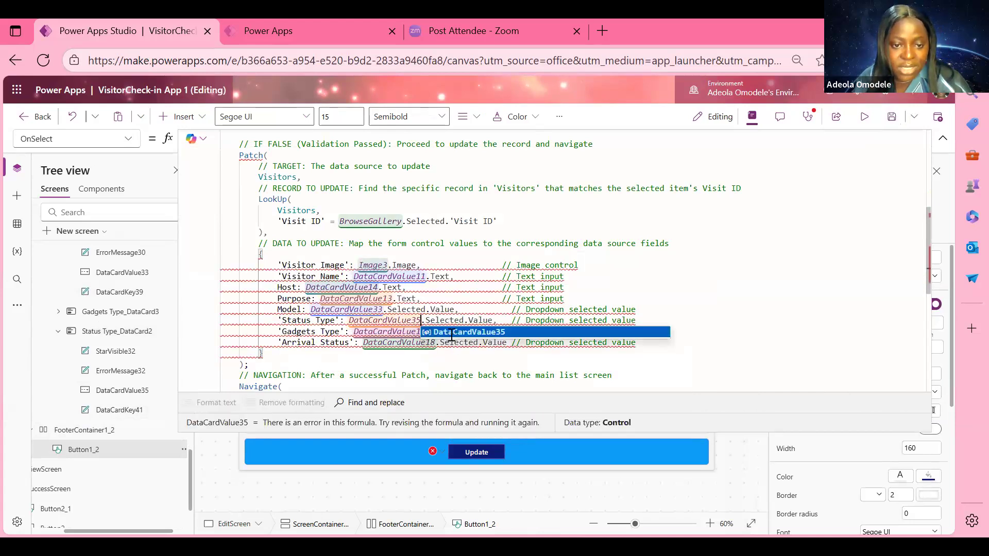
click(452, 334)
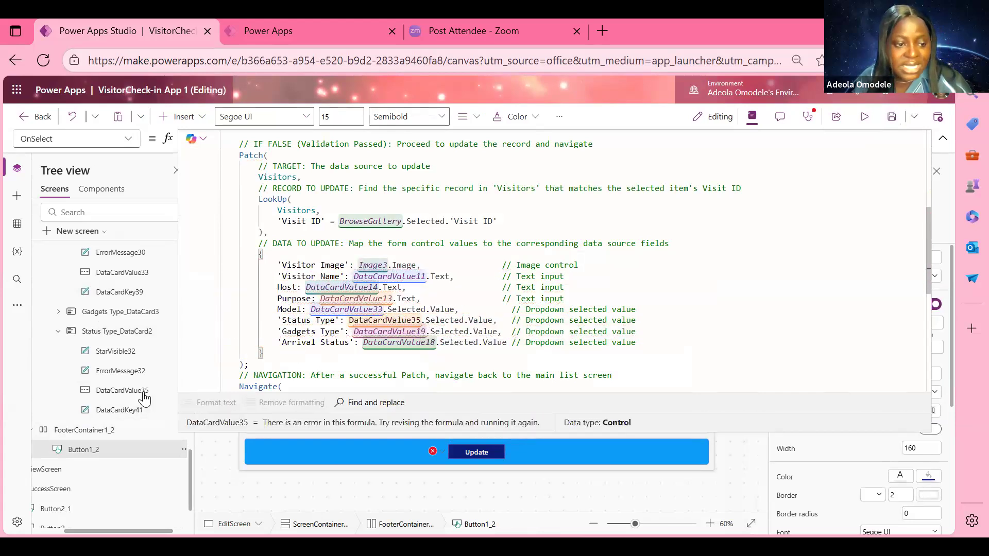
Look up the Gadgets Type data card's control and change the Gadgets Type reference in the Patch record to DataCardValue34
click(59, 312)
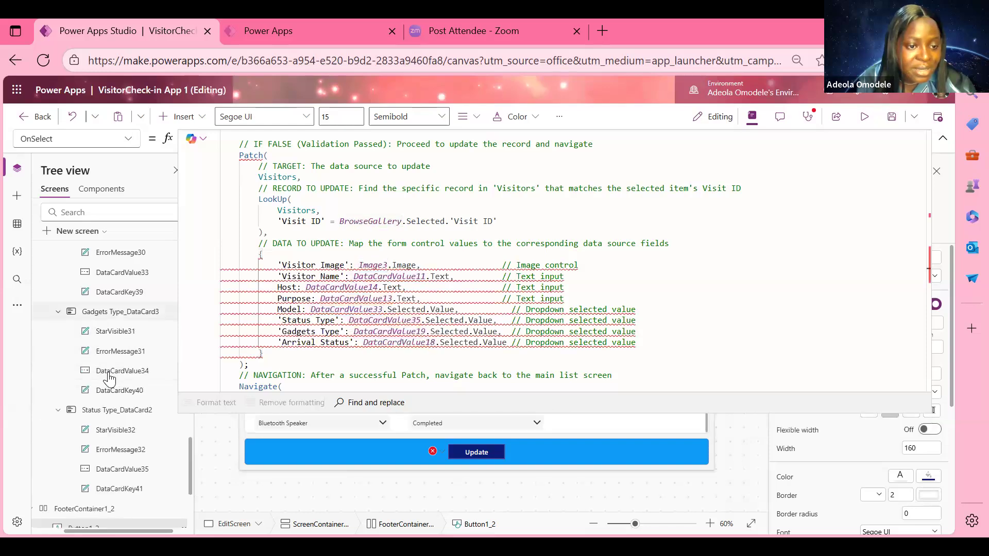
click(429, 334)
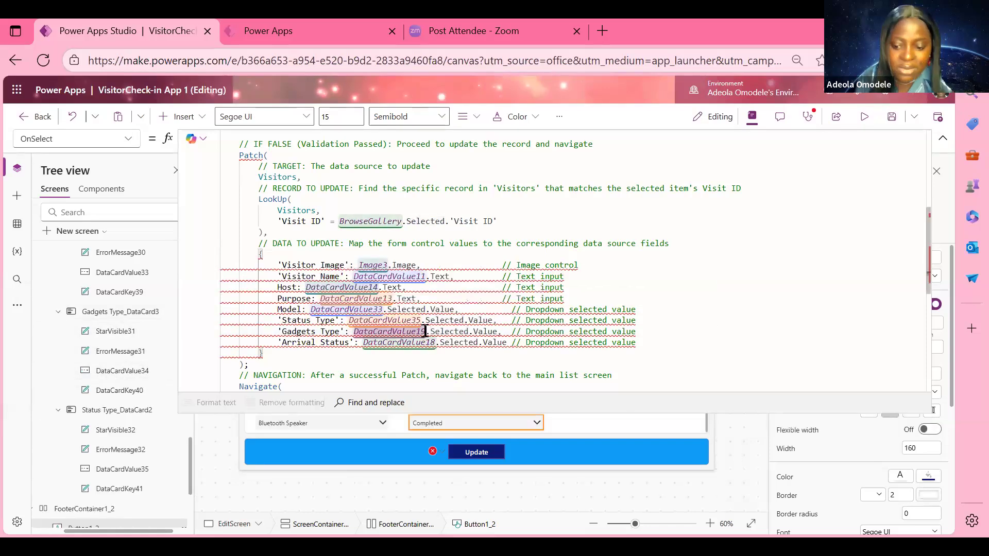
key(BackSpace)
text(34)
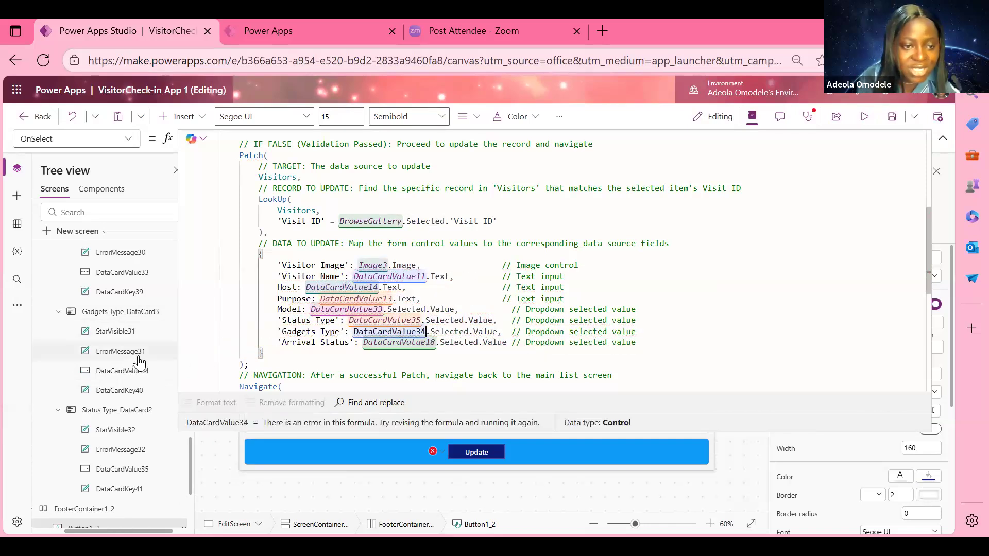
Change the Arrival Status reference in the Patch record to DataCardValue15, matching the Arrival Status data card's control
scroll(112, 376, up, 3)
scroll(113, 376, up, 5)
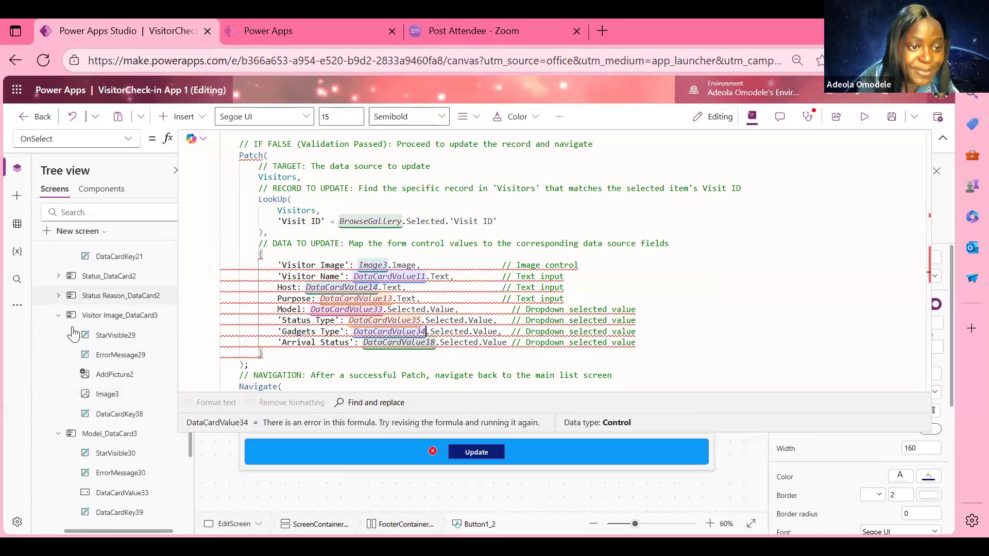
click(439, 341)
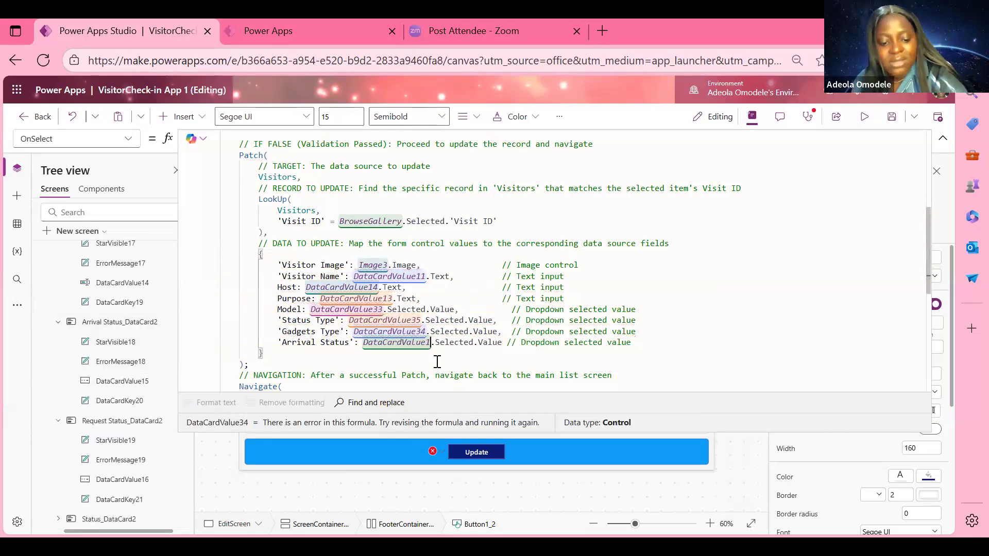
key(BackSpace)
text(5)
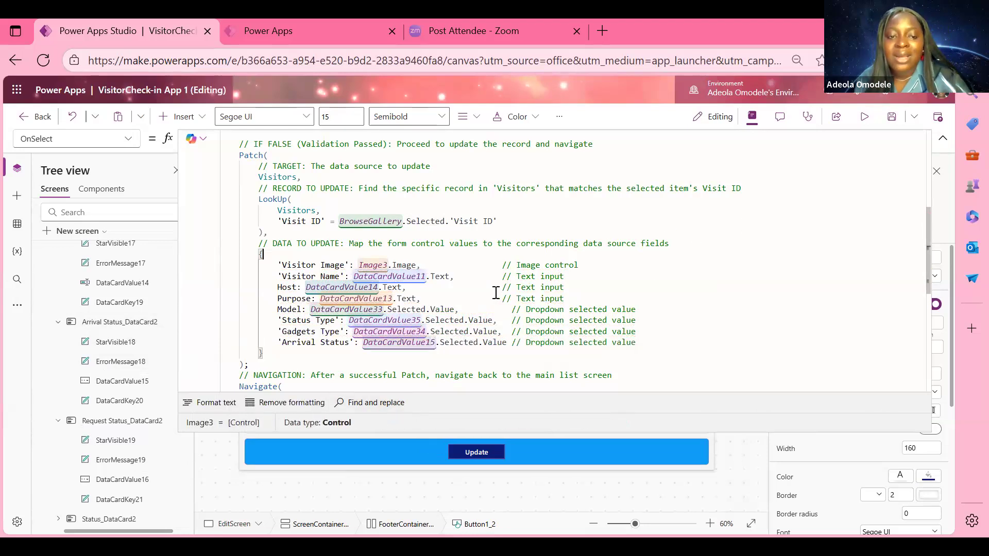
Review the Update button's full OnSelect formula, from the validation checks to the Patch mapping and navigation, and collapse the formula editor
scroll(496, 292, up, 3)
scroll(496, 292, up, 5)
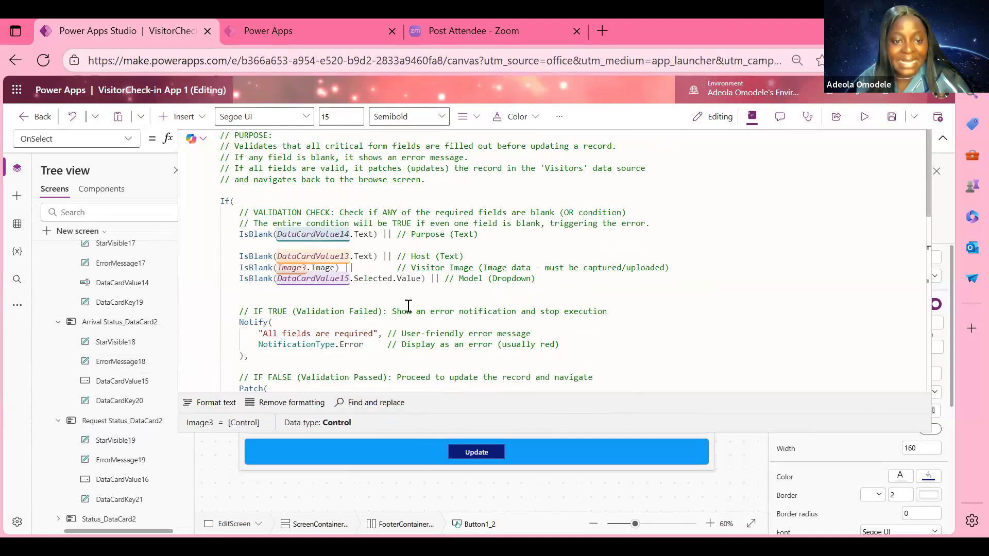
scroll(384, 309, down, 5)
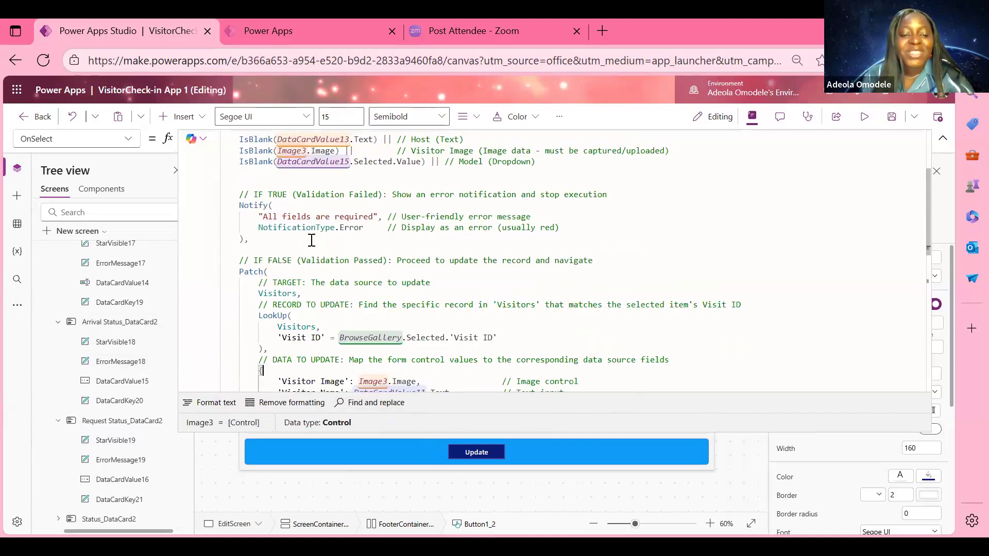
scroll(350, 245, up, 3)
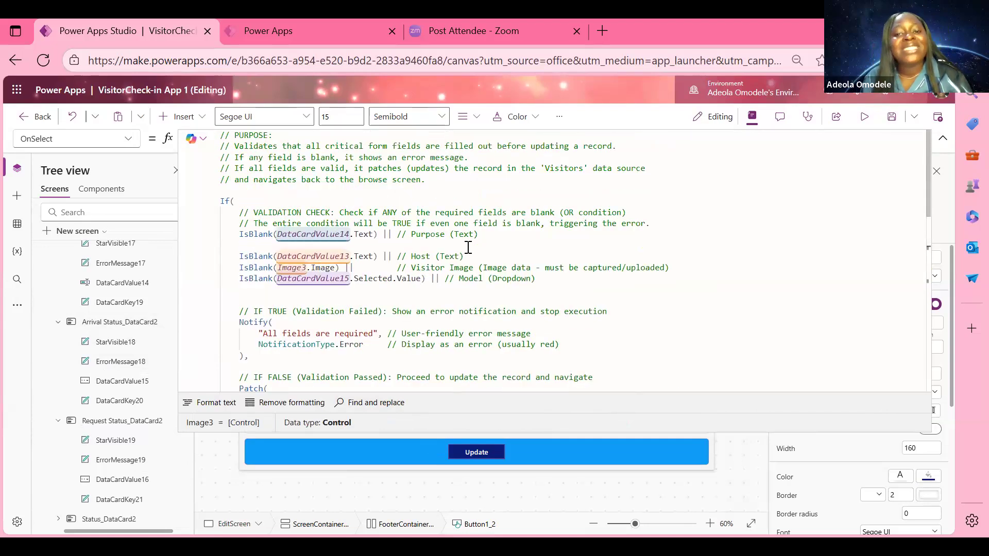
scroll(442, 226, down, 8)
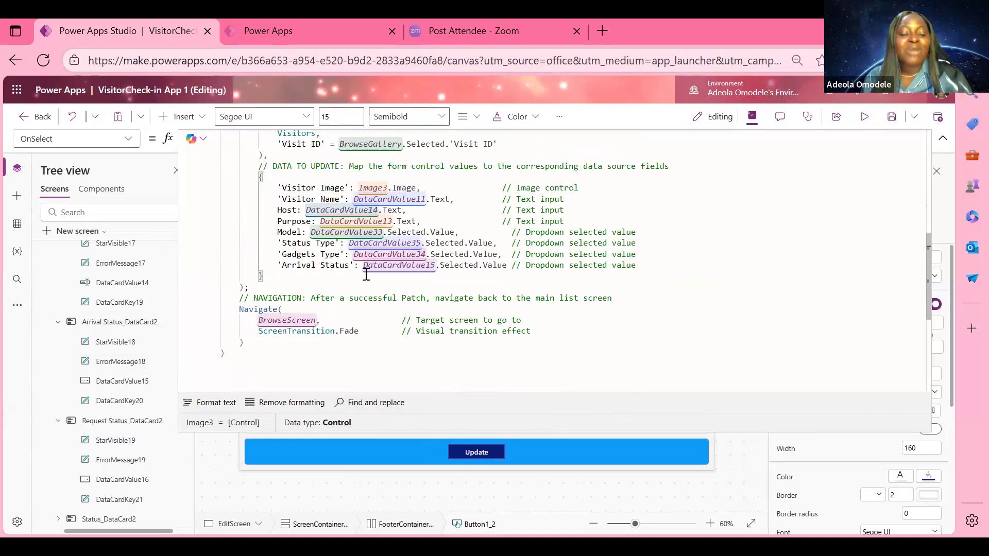
scroll(402, 268, up, 3)
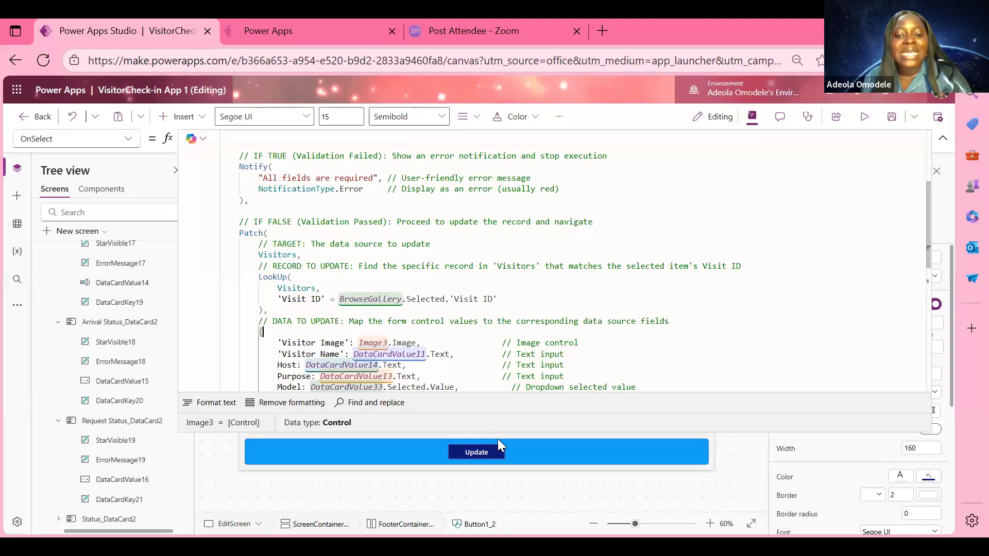
drag(496, 433, 482, 183)
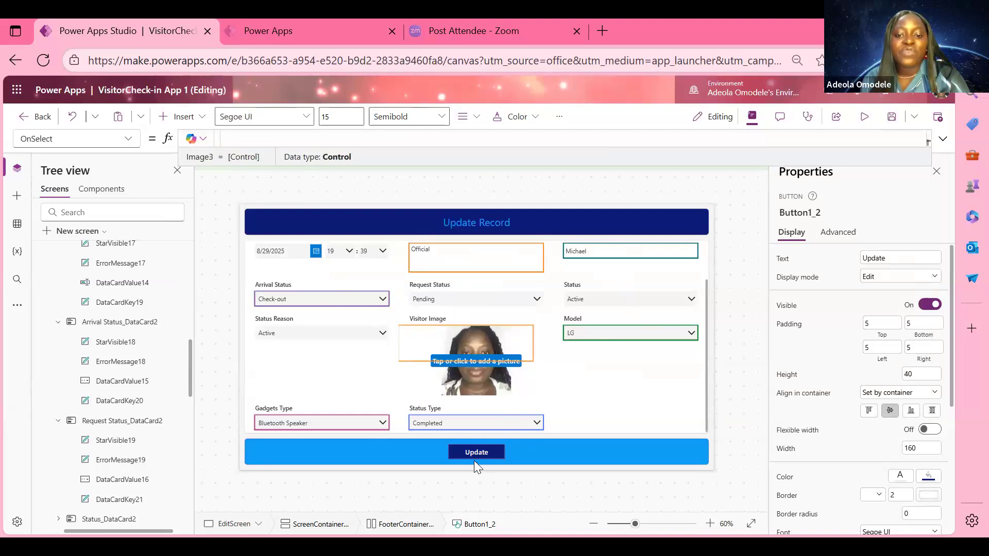
Recheck the Update button's formula, covering the blank-field notification, the Visitors lookup by Visit ID, the field mapping and the return to BrowseScreen
drag(464, 198, 463, 437)
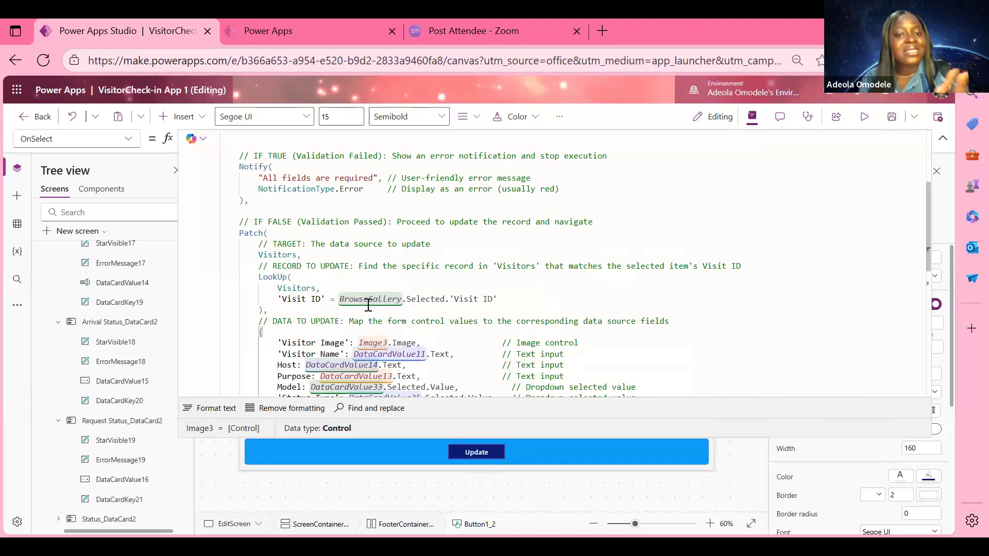
scroll(384, 272, up, 1)
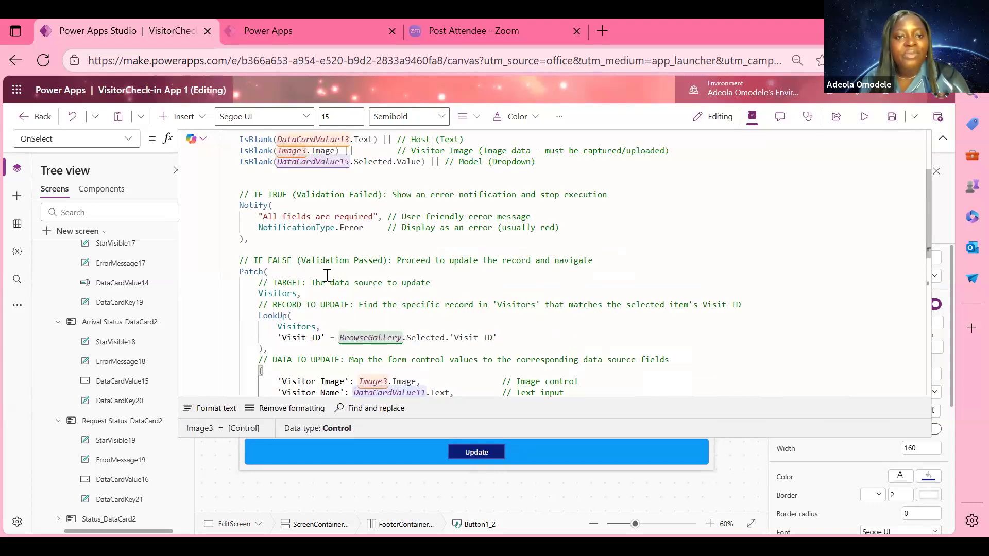
scroll(327, 276, up, 1)
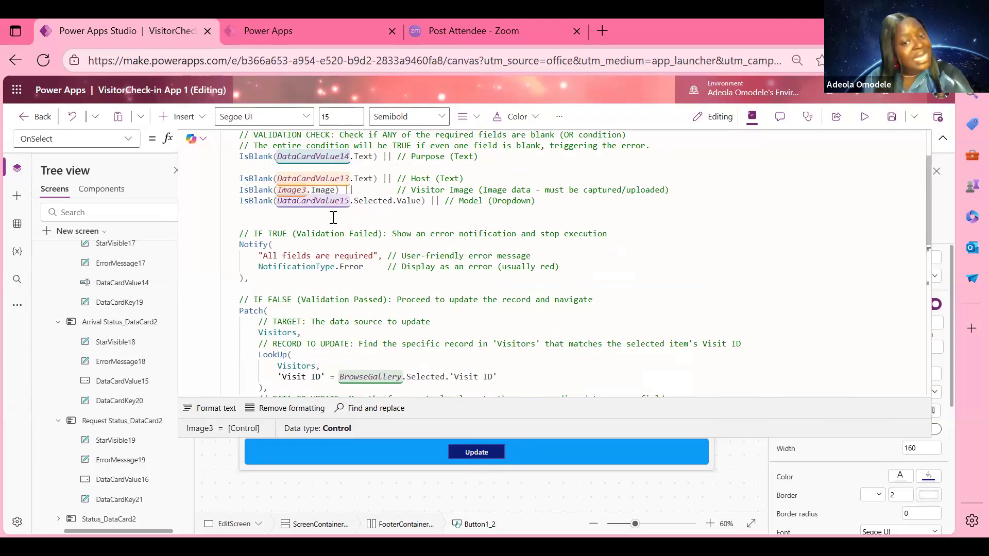
scroll(438, 303, down, 4)
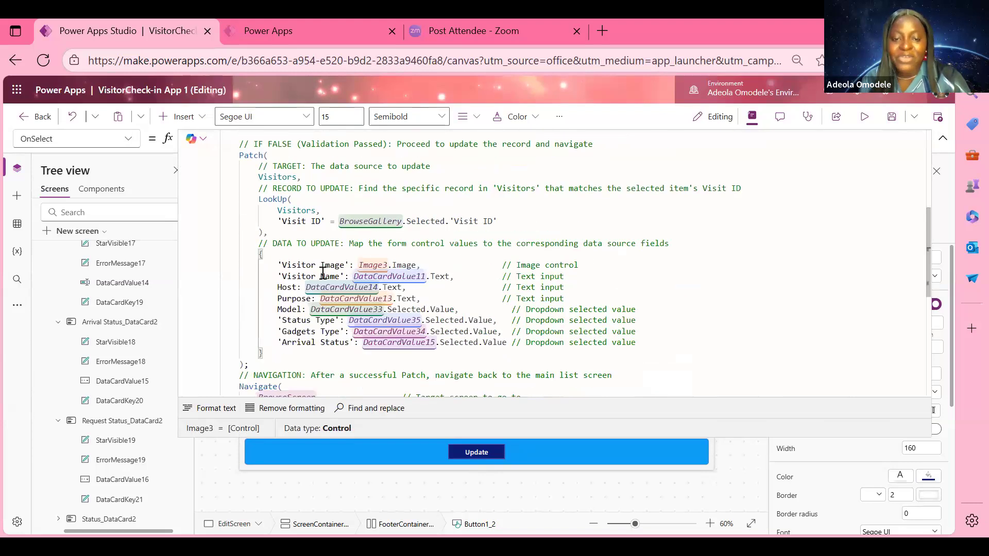
scroll(323, 273, up, 4)
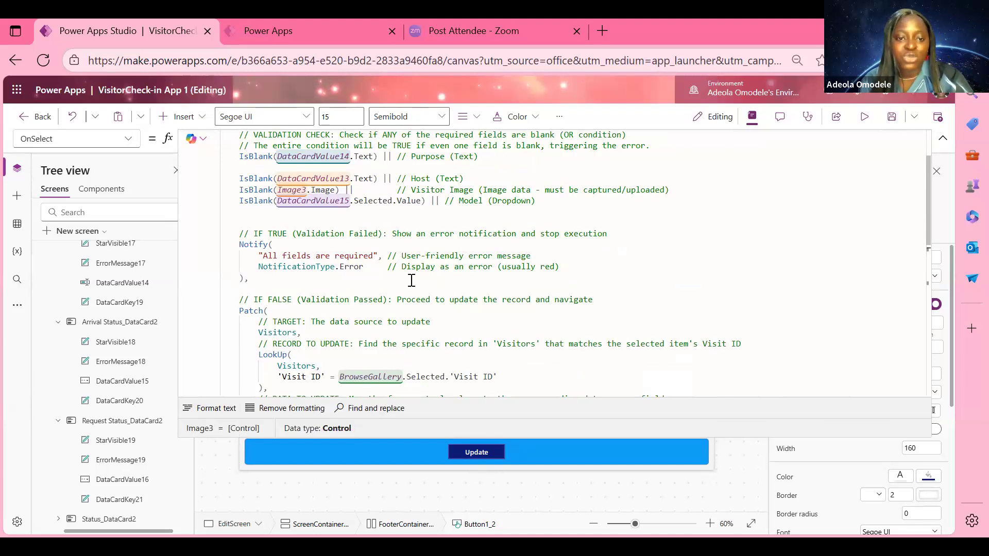
scroll(371, 196, down, 2)
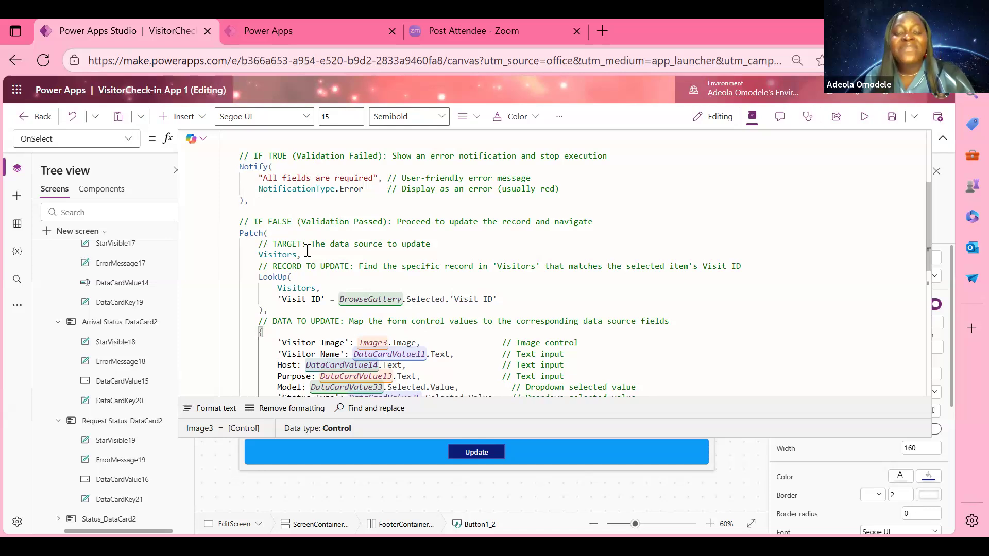
scroll(310, 249, down, 4)
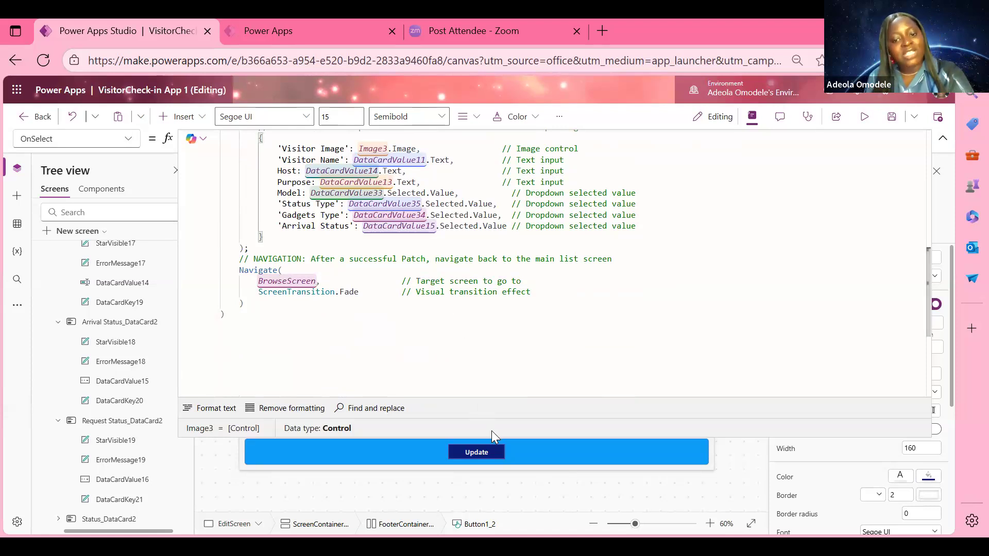
drag(492, 415, 518, 150)
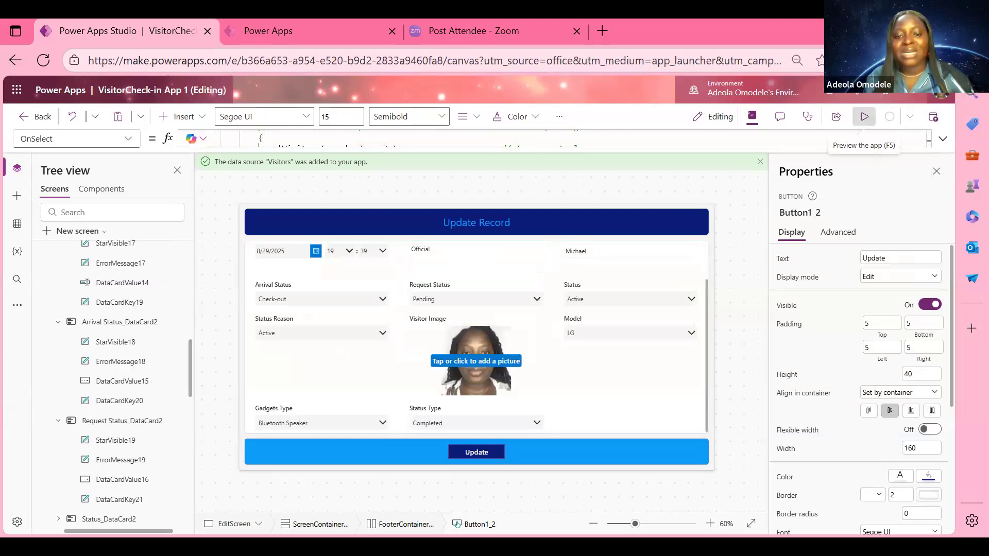
Preview the edit screen, shorten the visitor's name in the Update Record form and submit the update
click(864, 117)
click(893, 130)
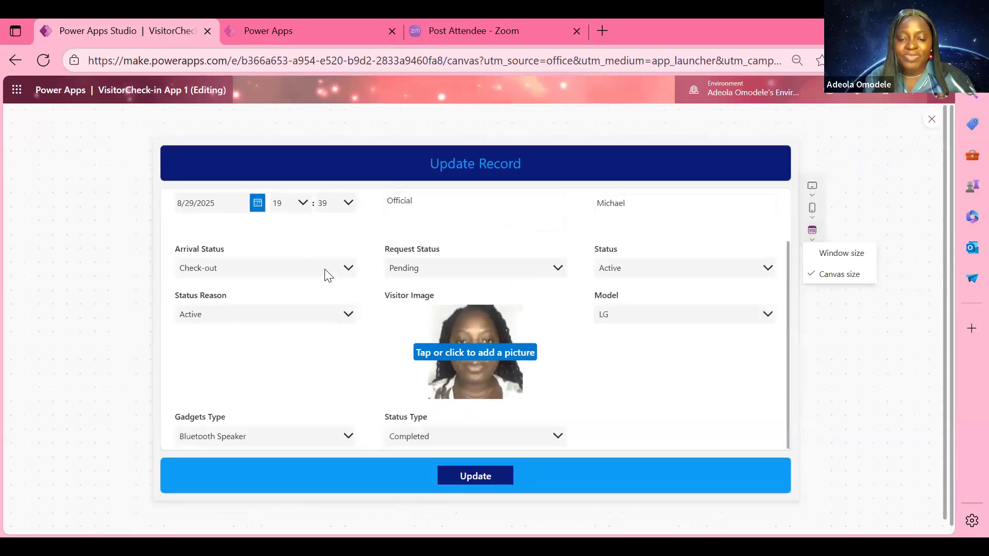
click(620, 315)
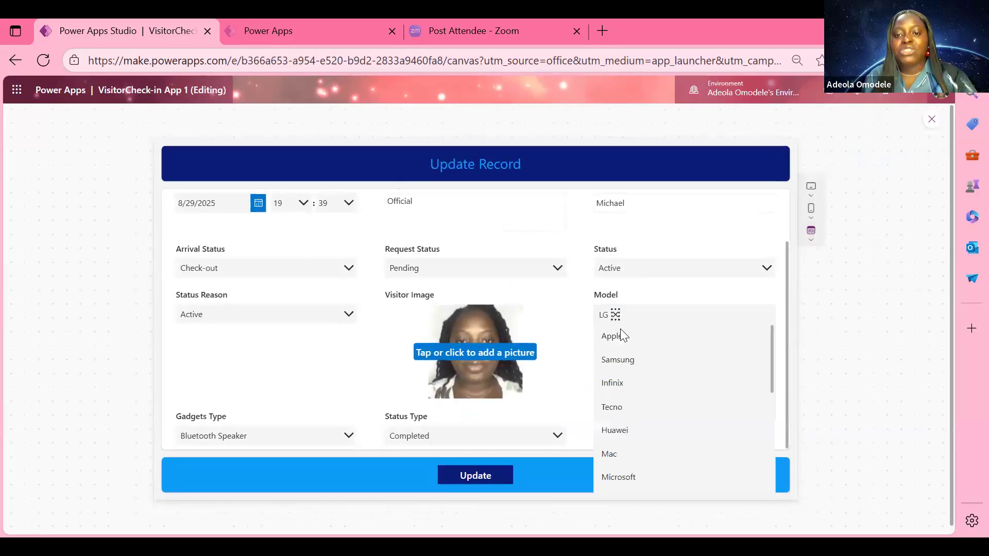
scroll(314, 281, up, 2)
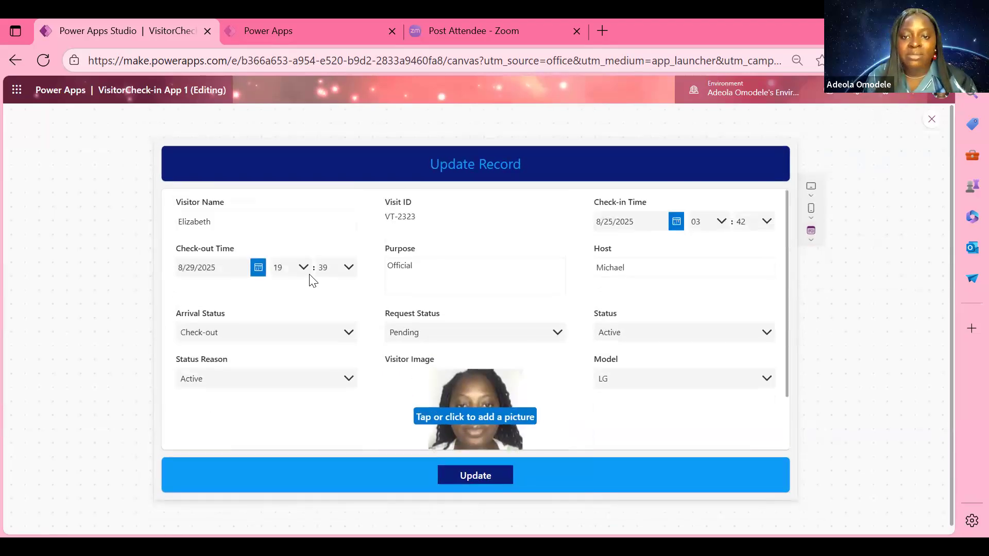
click(243, 221)
key(BackSpace)
key(BackSpace)
key(BackSpace)
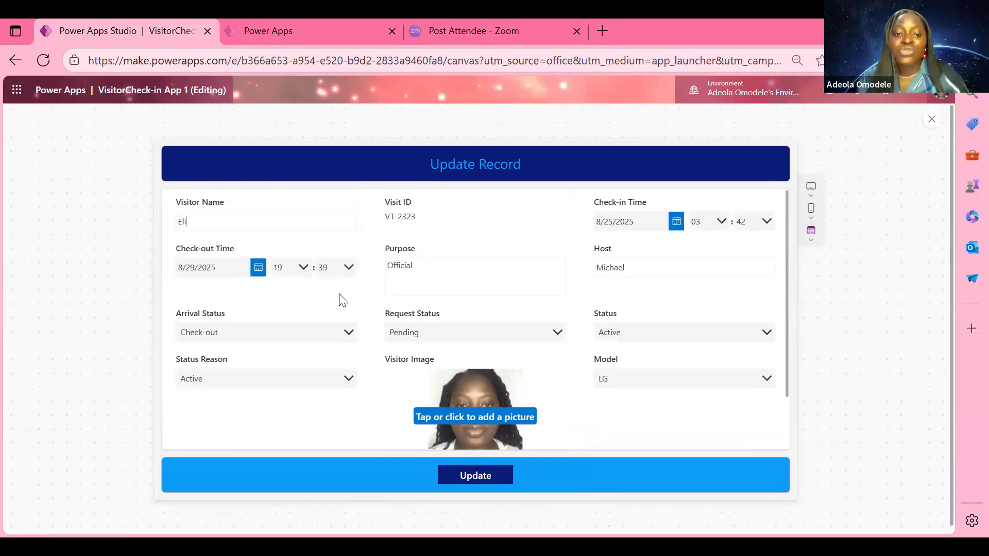
scroll(342, 299, down, 2)
click(475, 475)
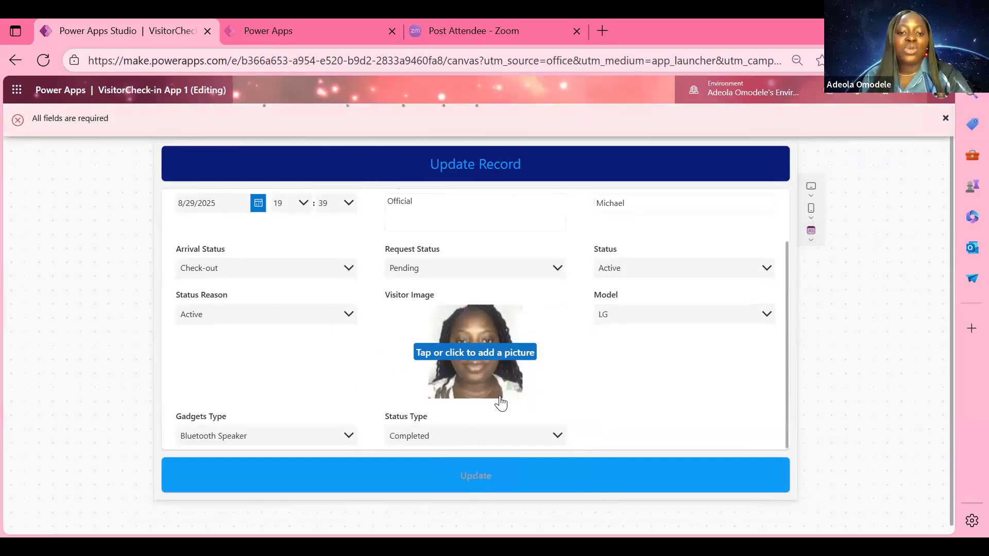
Check the submitted form, leave the preview and look through the visitor gallery for the updated record
scroll(350, 216, up, 2)
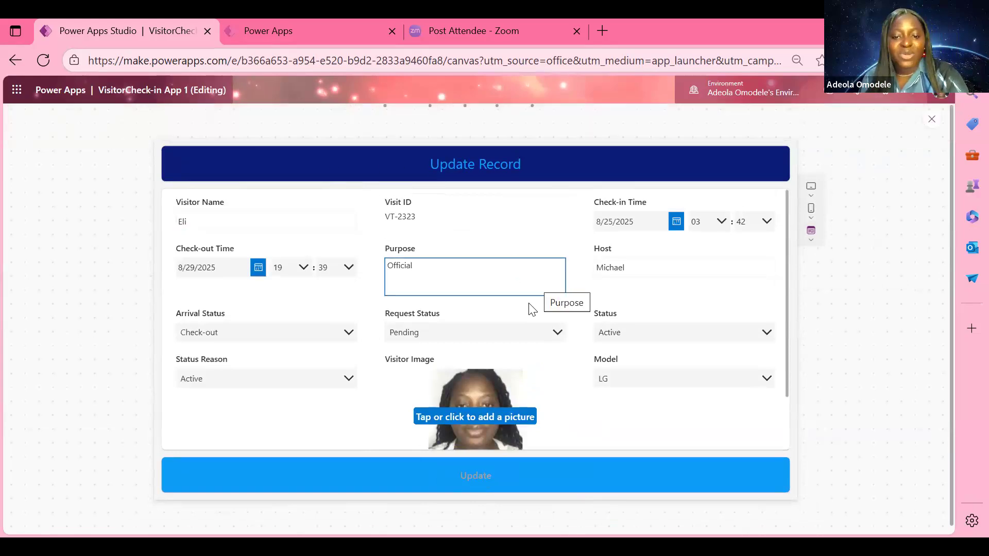
scroll(531, 309, down, 2)
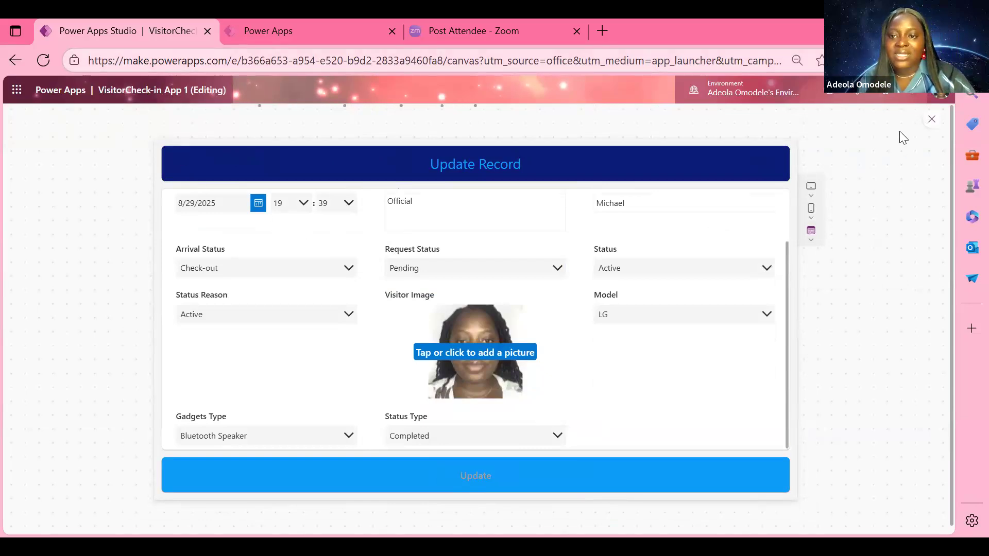
key(Escape)
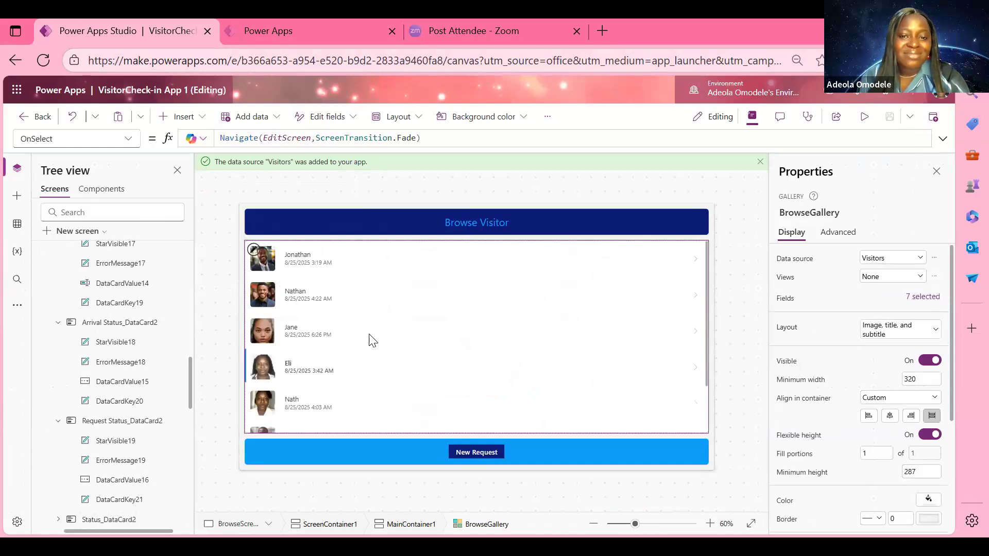
scroll(397, 379, down, 1)
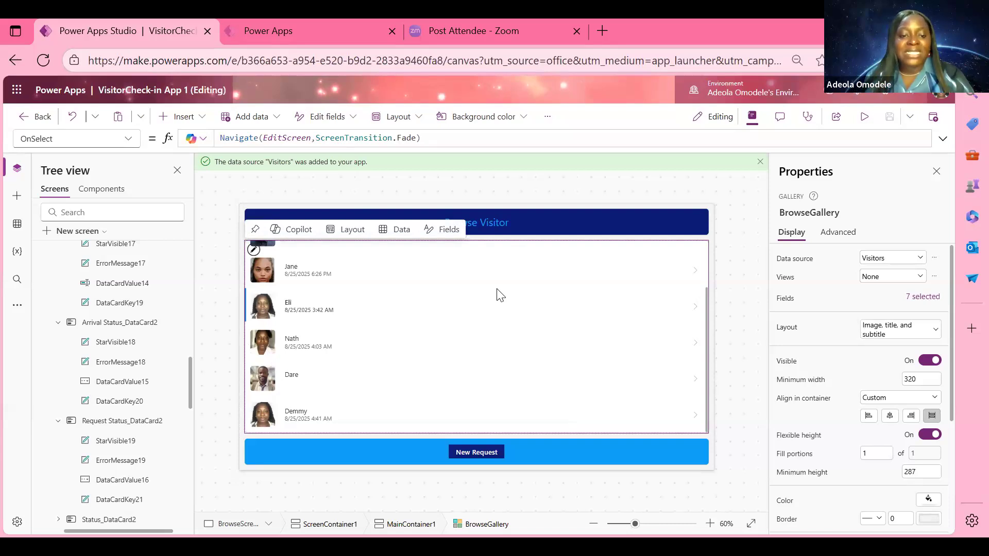
Collapse the BrowseScreen and EditScreen branches in the tree view and open the NewRequest screen
scroll(44, 266, up, 15)
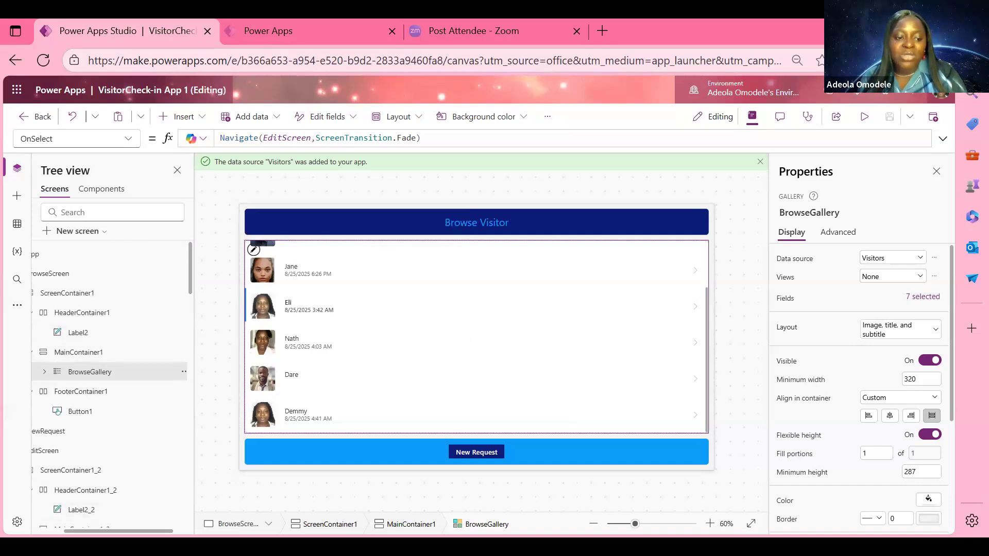
scroll(49, 229, left, 2)
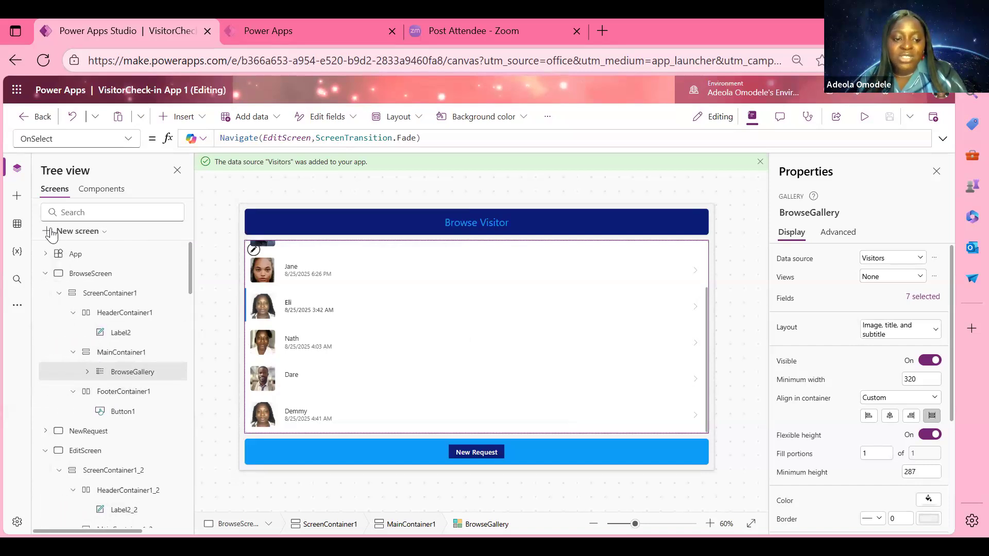
click(46, 274)
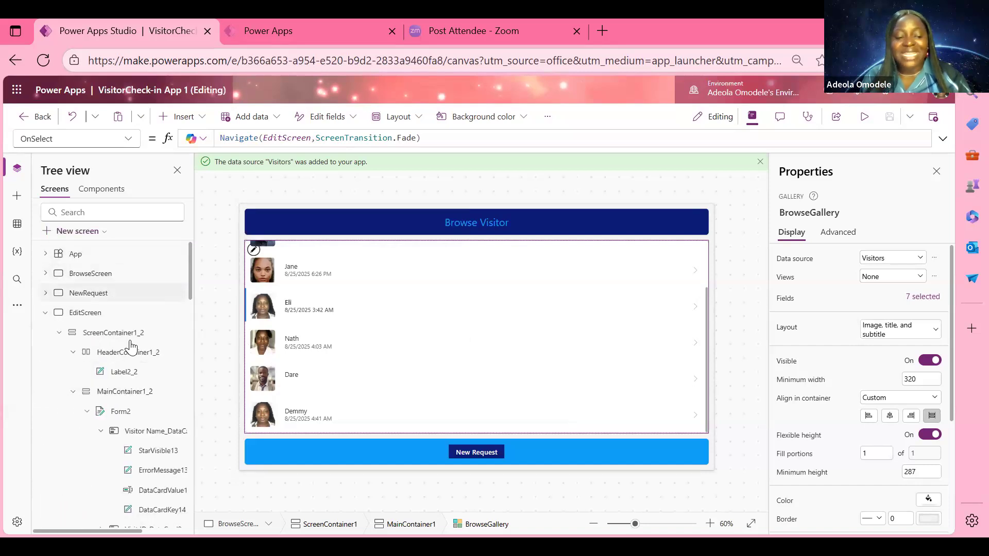
click(45, 314)
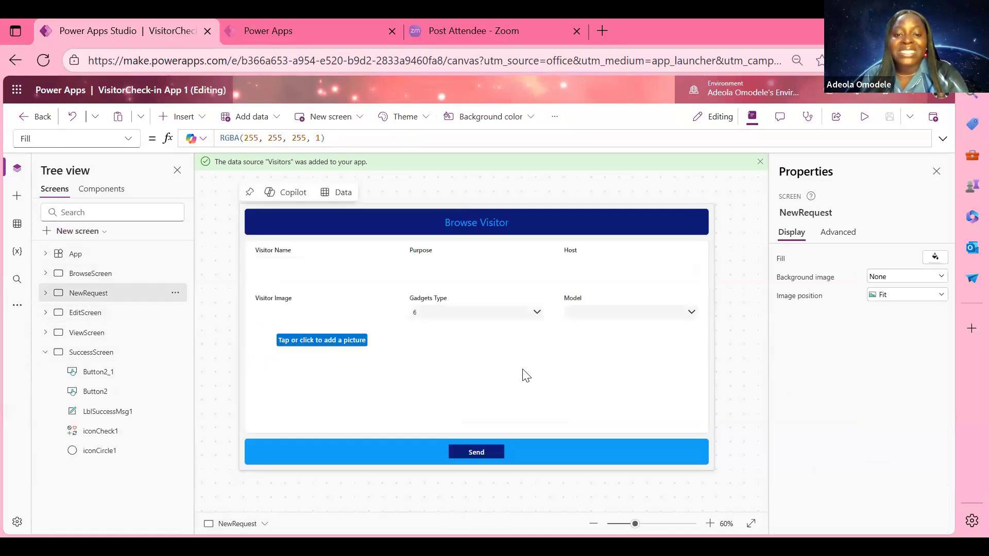
Preview the NewRequest form and enter the visitor's name, the purpose Greetings and the host Demo
click(306, 269)
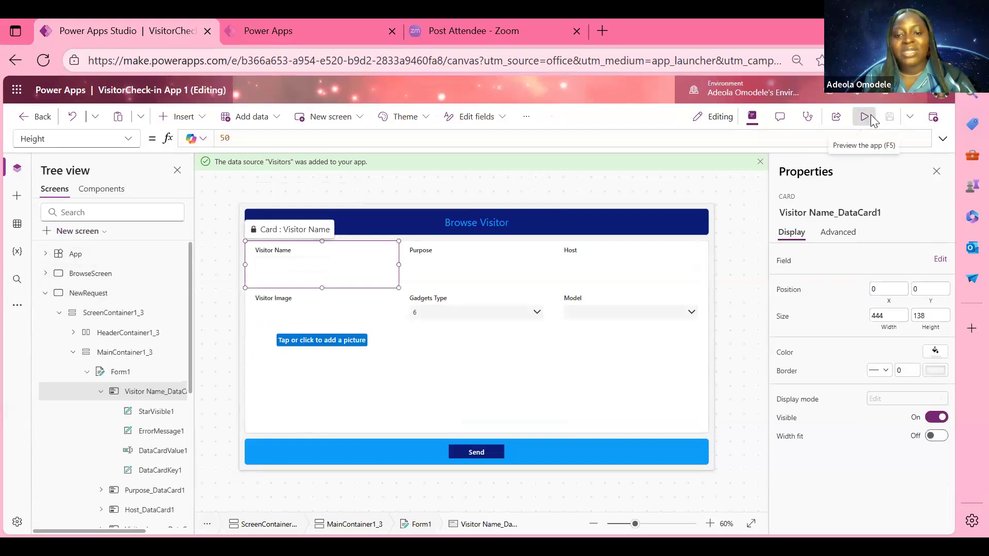
click(870, 116)
click(285, 212)
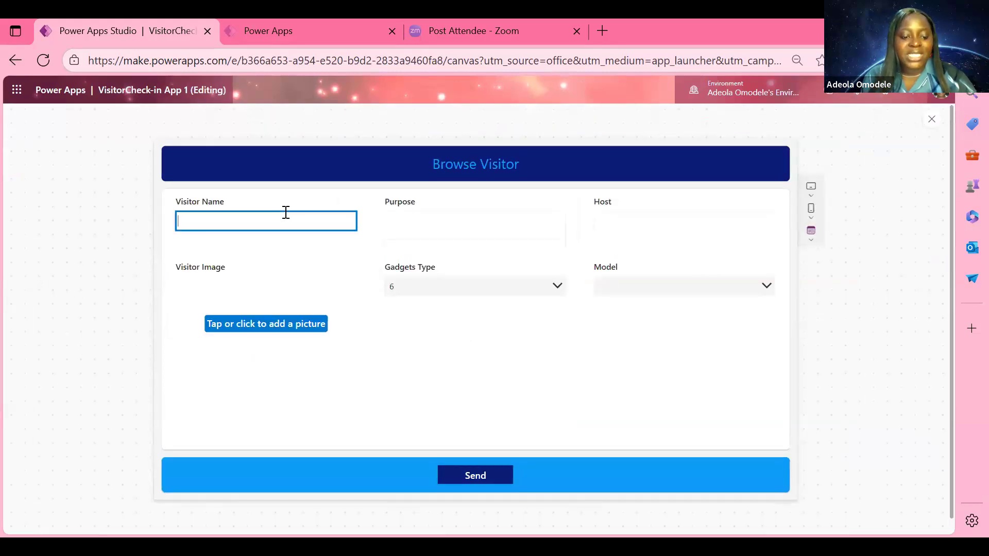
text(Ken)
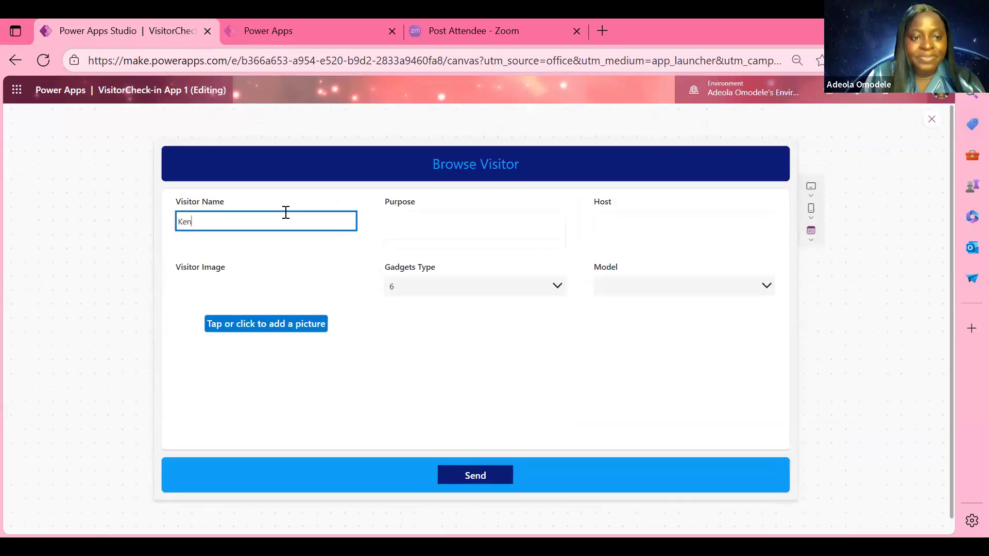
click(466, 227)
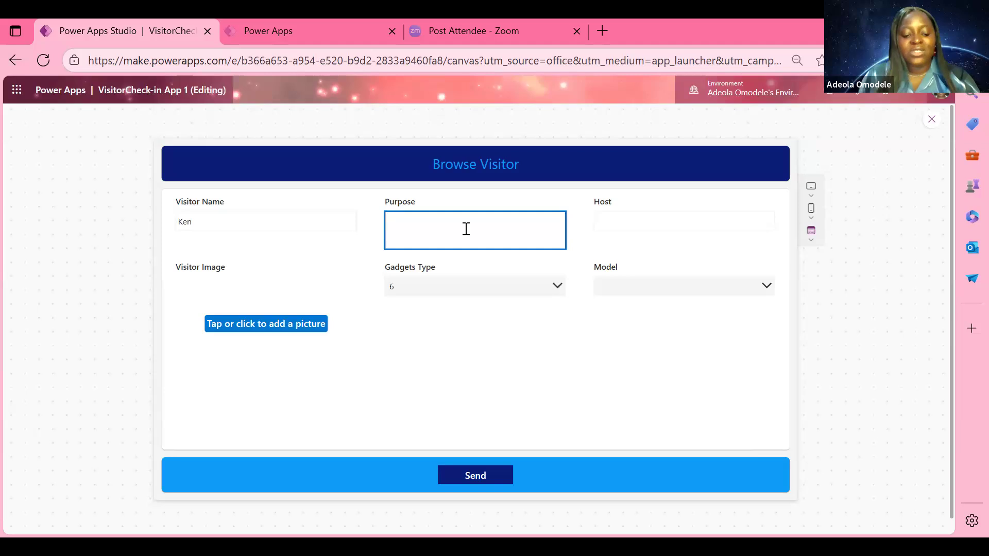
text(Gr)
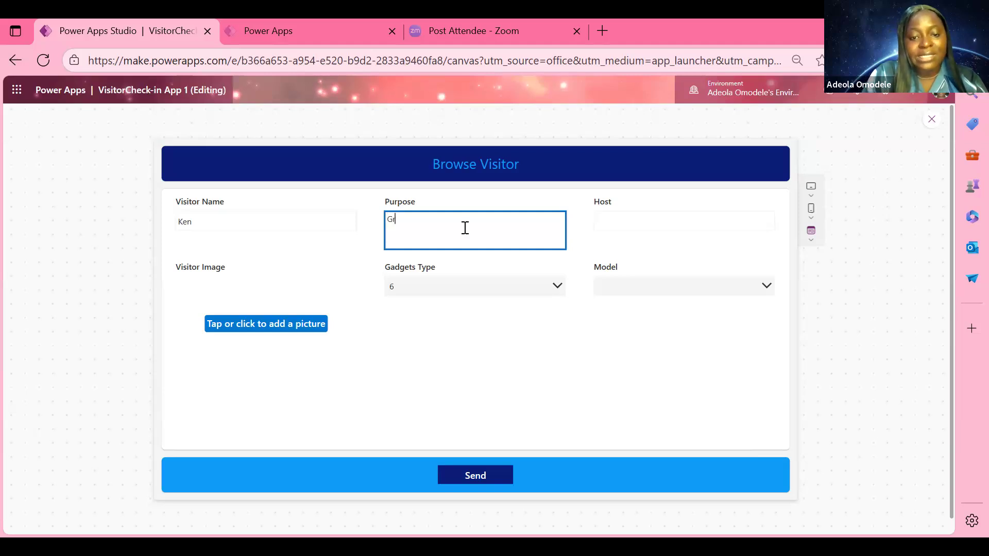
text(eetings)
click(617, 221)
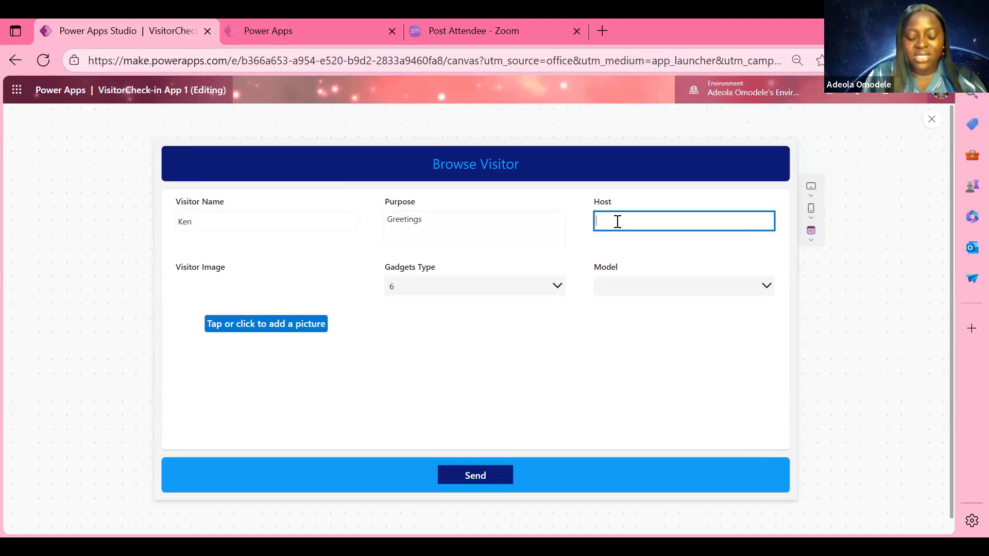
text(Demo)
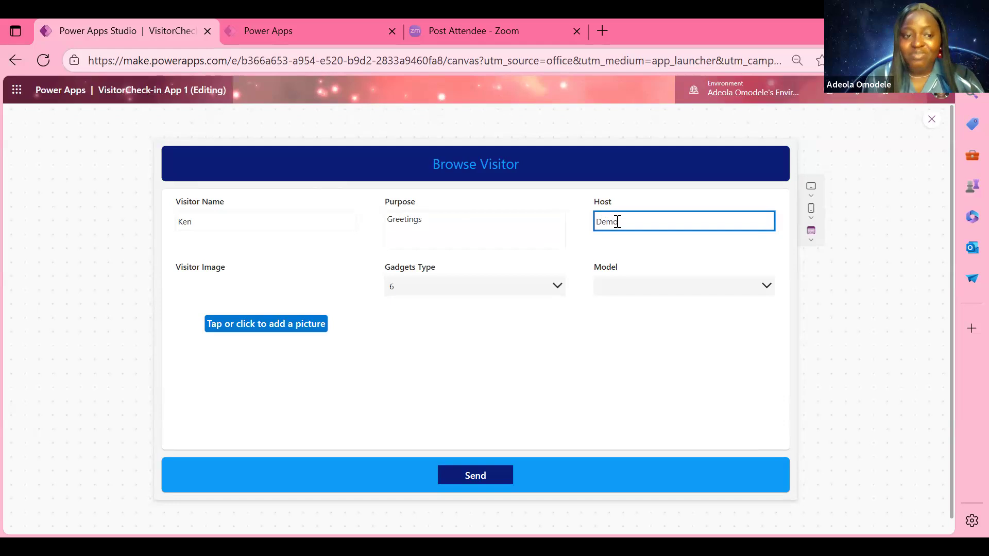
Add the "linkedin image]" picture from the Pictures folder as the visitor image
click(311, 293)
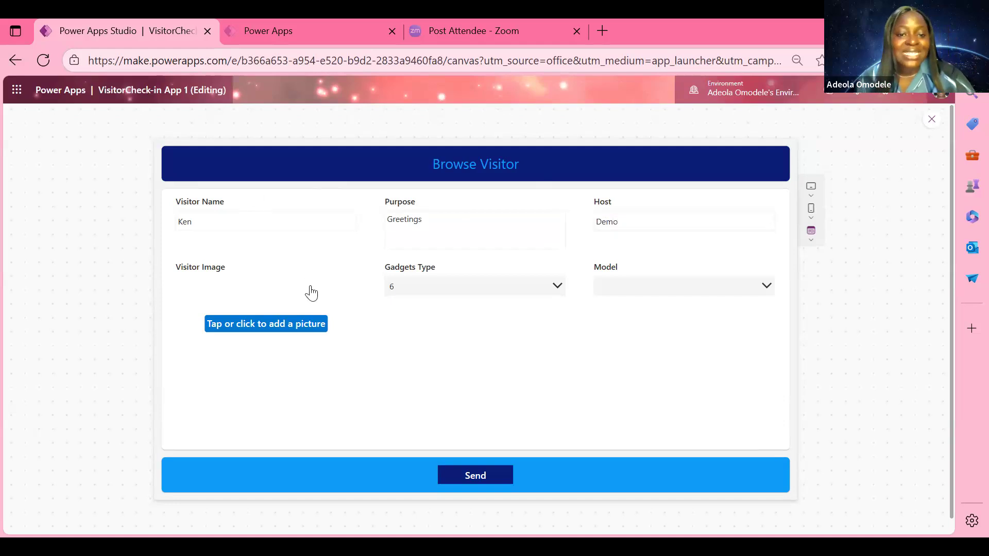
click(279, 328)
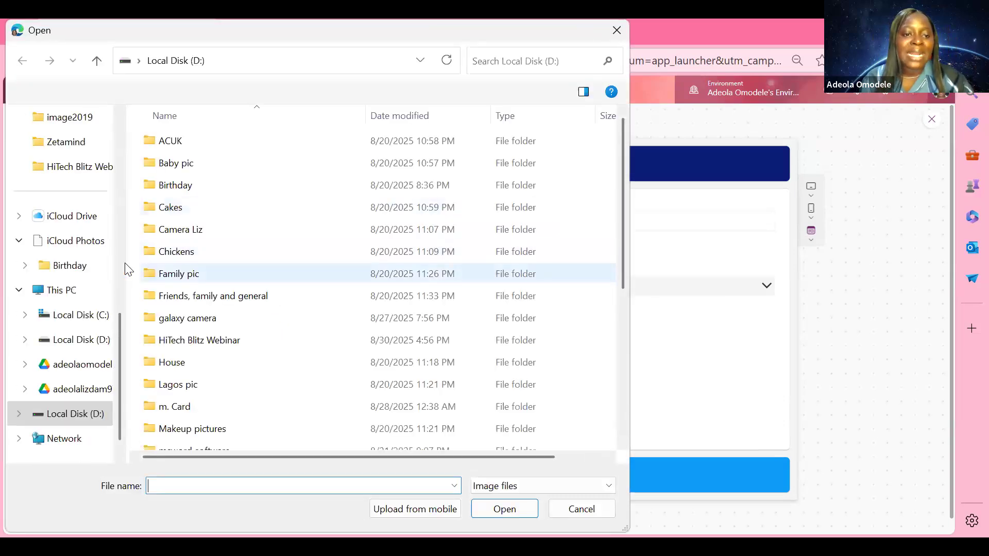
scroll(65, 214, up, 4)
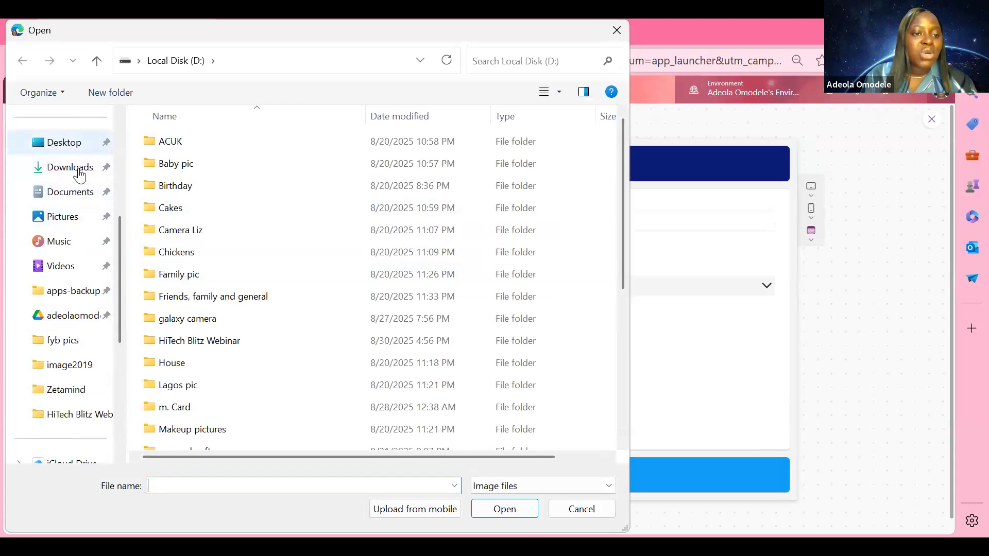
scroll(72, 216, up, 3)
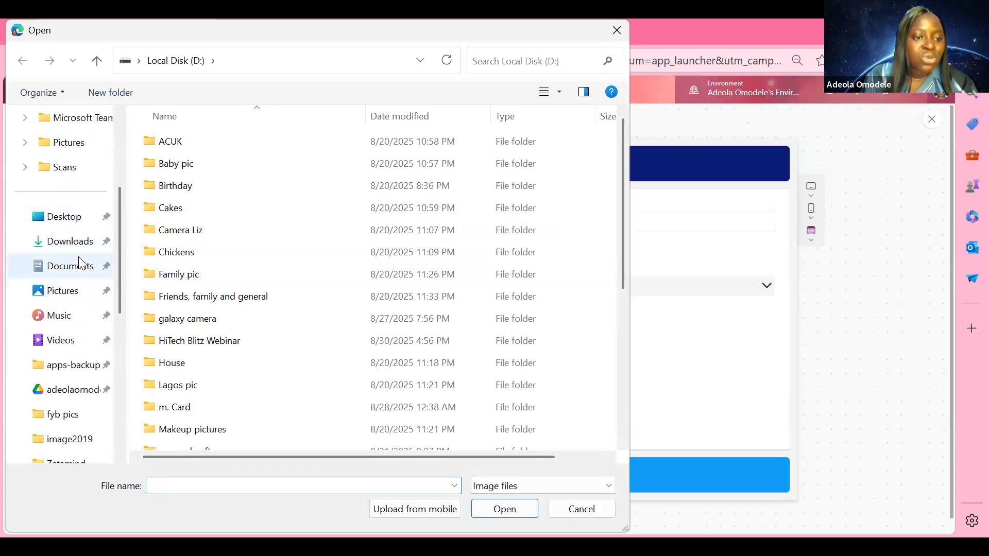
click(91, 291)
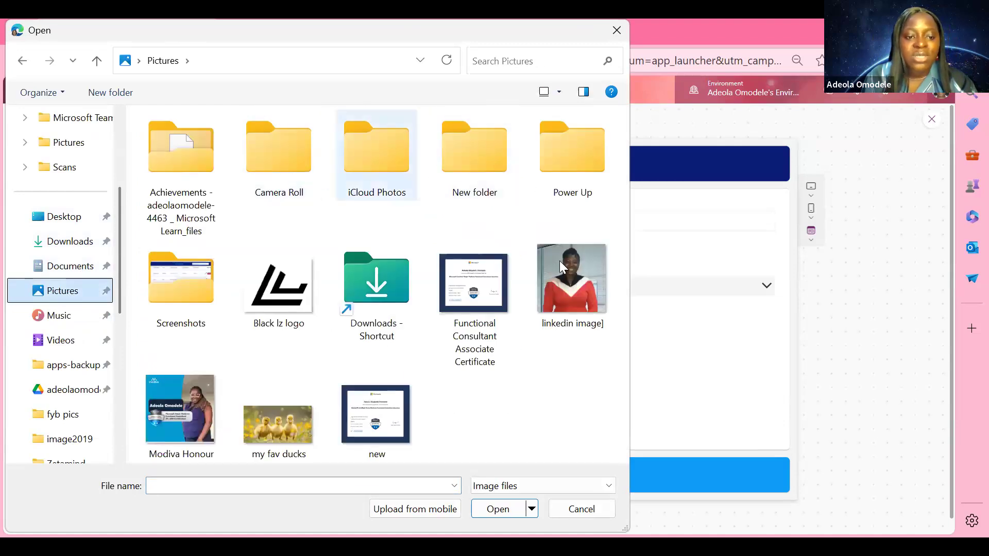
click(590, 282)
double_click(590, 283)
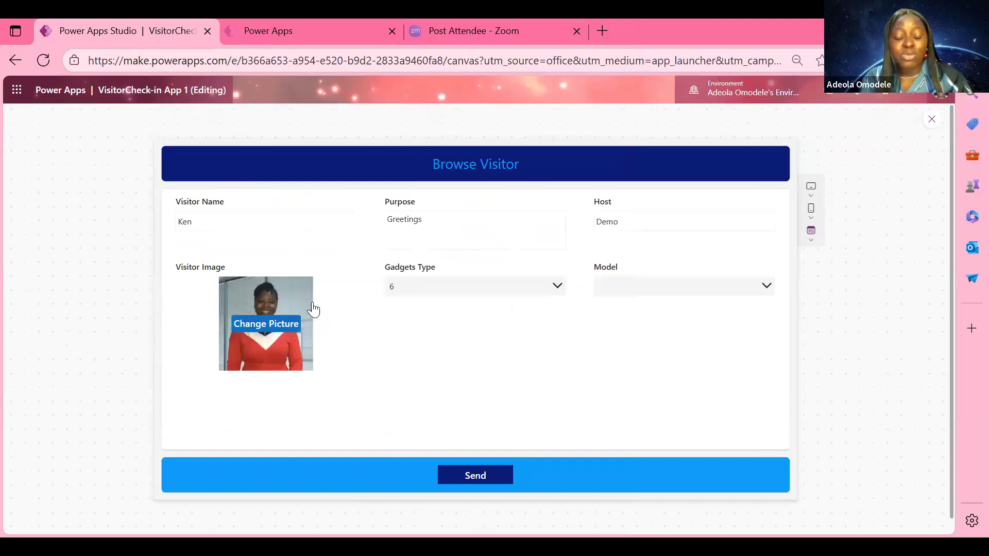
Choose Airpod as the gadget type and Tecno as the model, then send the visitor request and leave the preview
click(483, 288)
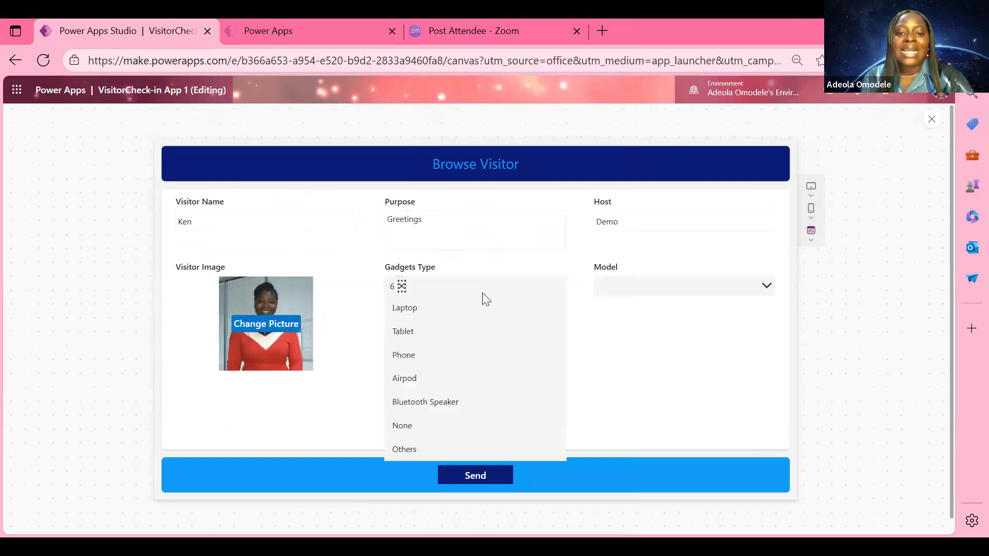
click(402, 287)
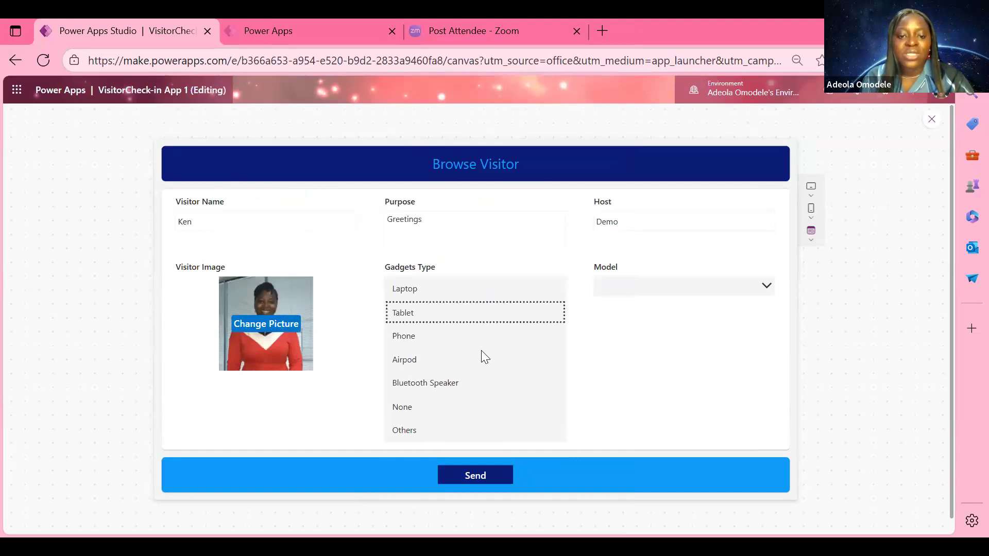
click(422, 352)
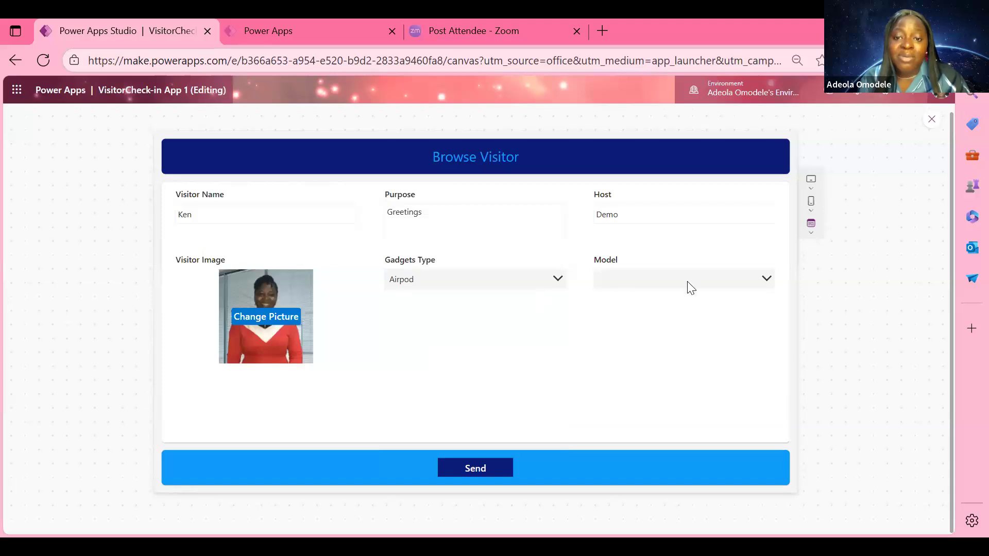
click(696, 284)
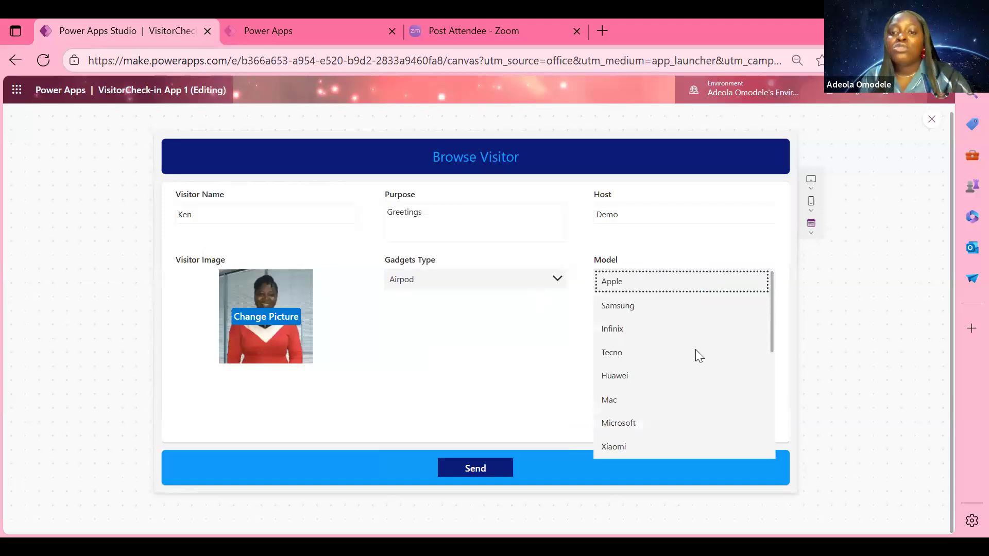
click(608, 355)
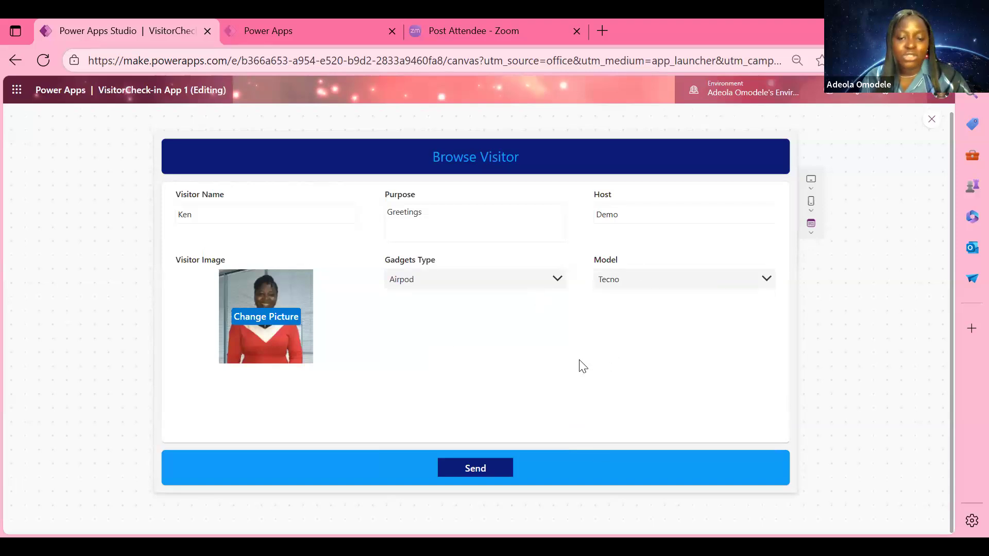
click(503, 466)
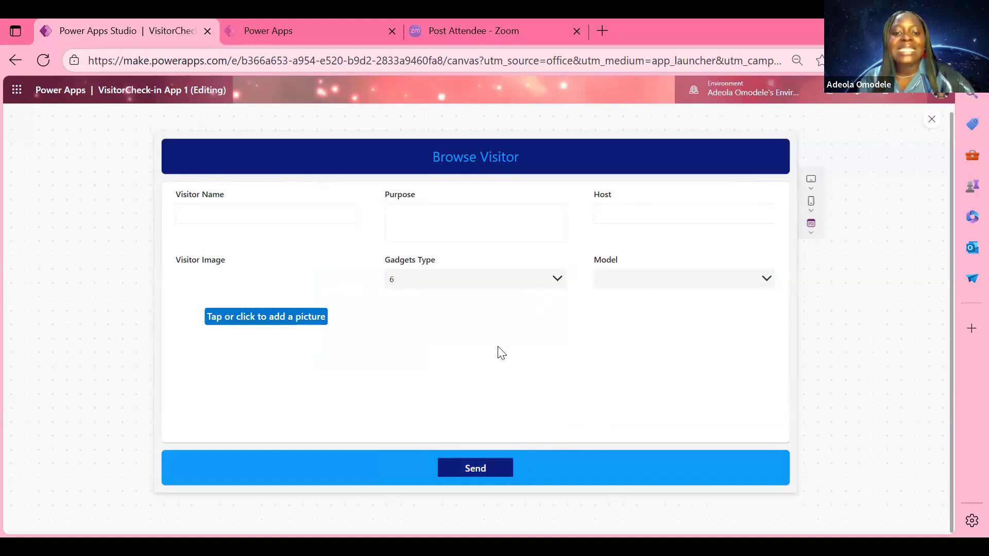
key(Escape)
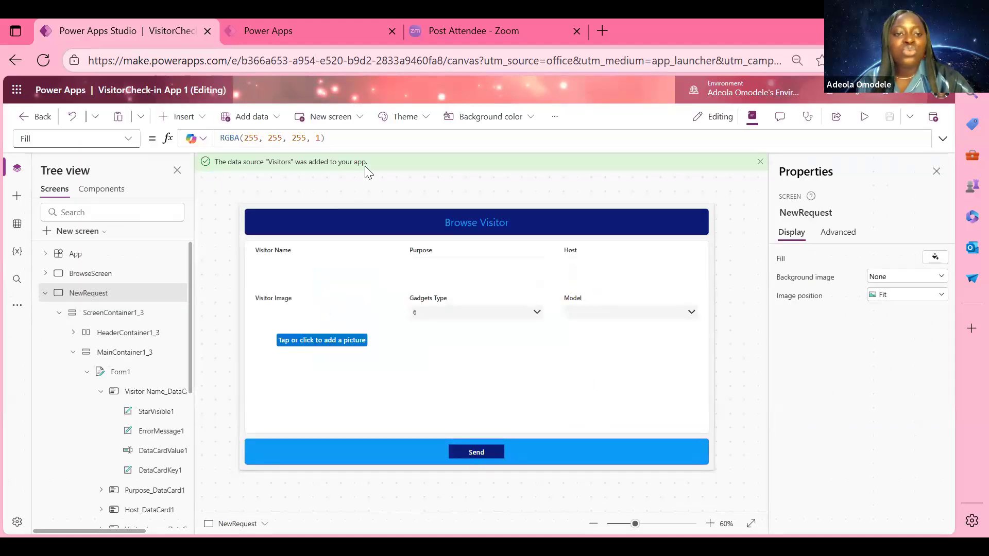
Append a Navigate call targeting SuccessScreen after ResetForm(Form1) in the Send button's OnSelect formula
drag(377, 147, 380, 341)
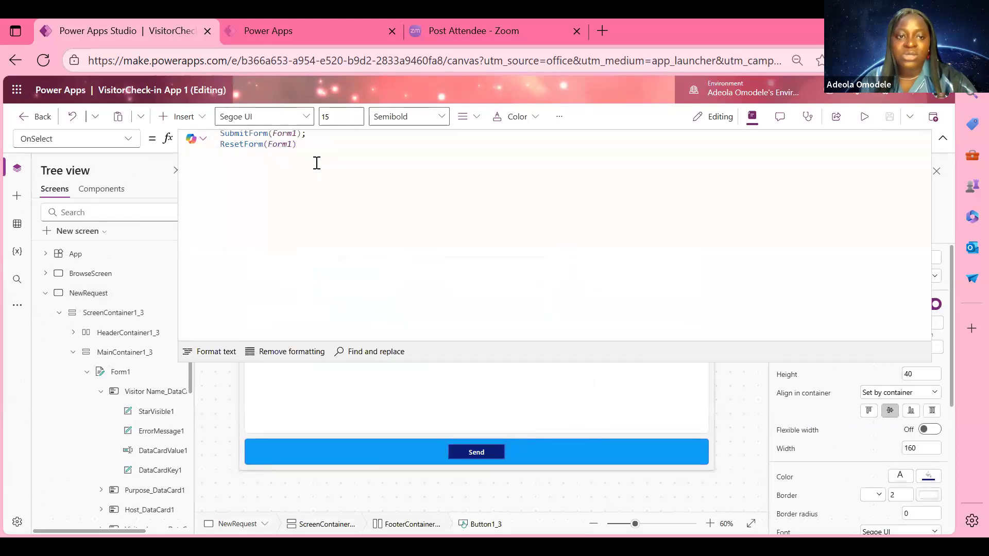
click(325, 142)
text(;)
key(Return)
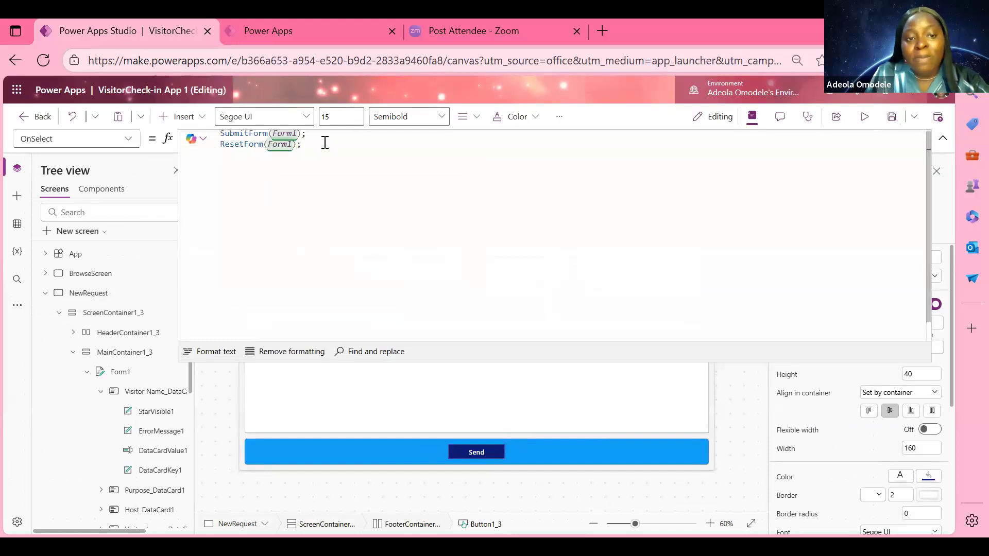
text(Nav)
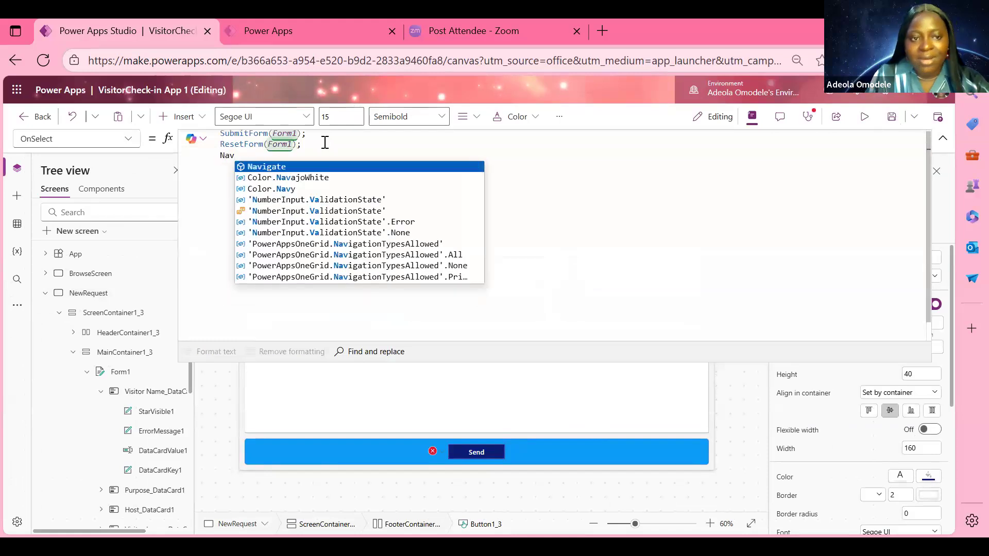
key(Tab)
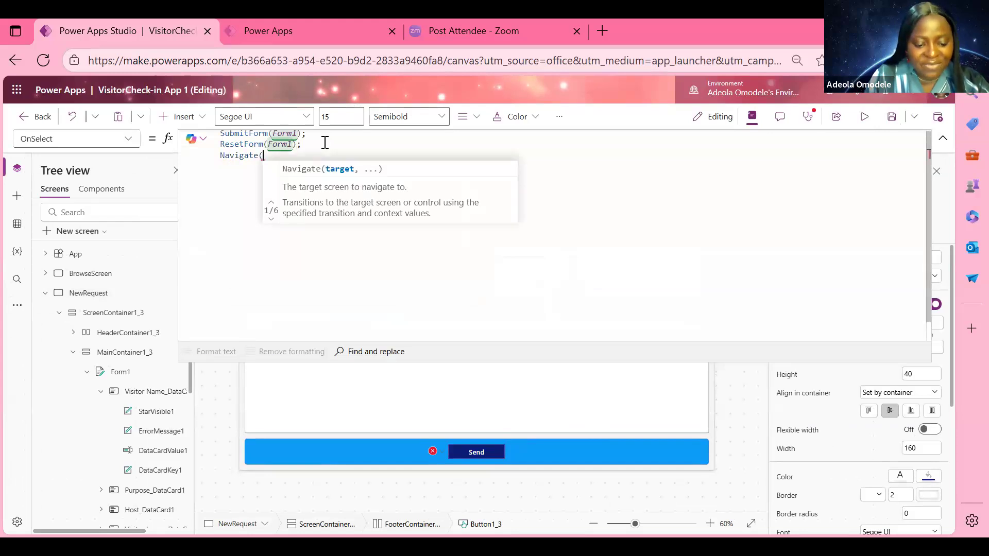
text(Suc)
key(Tab)
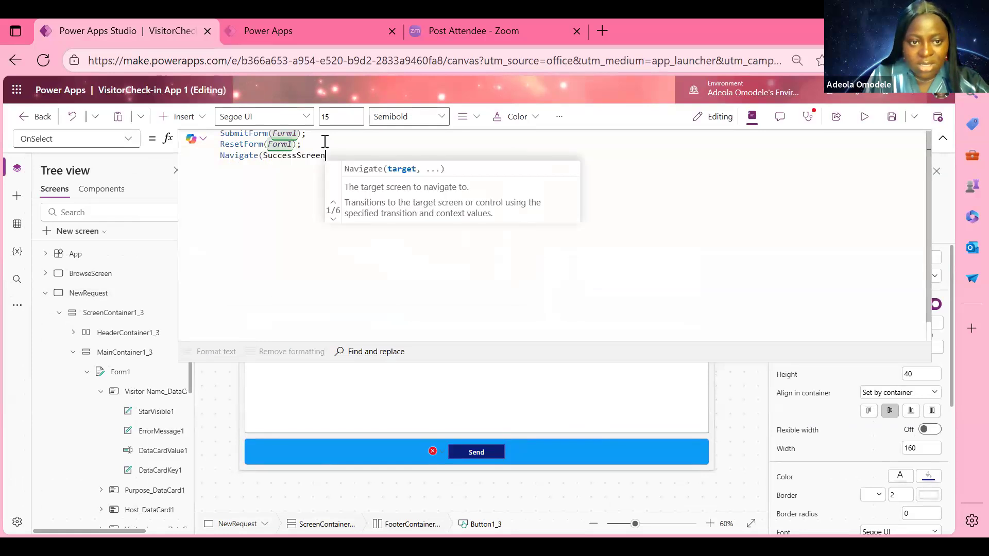
Add ScreenTransition.Fade as the transition of the Navigate call and close its parenthesis
text(,)
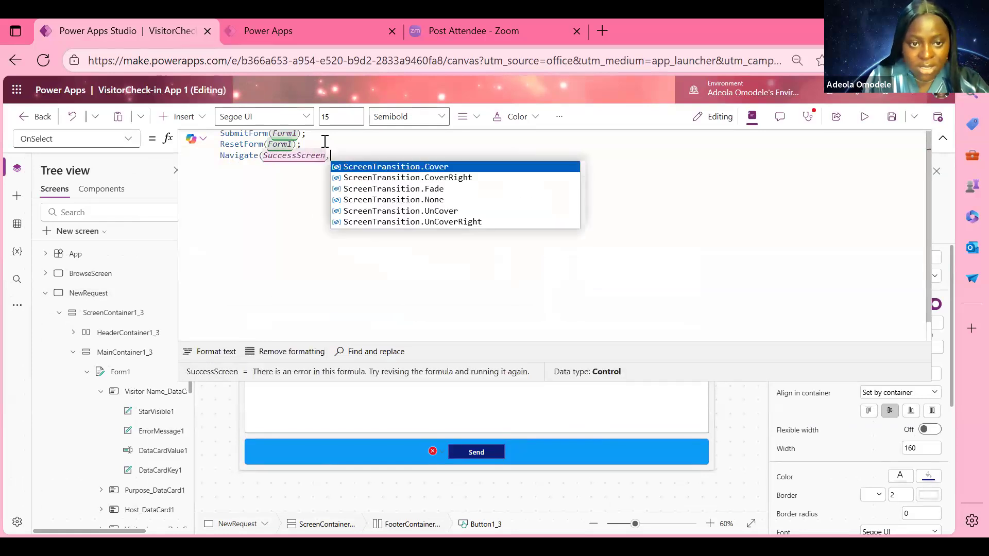
key(Down)
key(Down)
key(Tab)
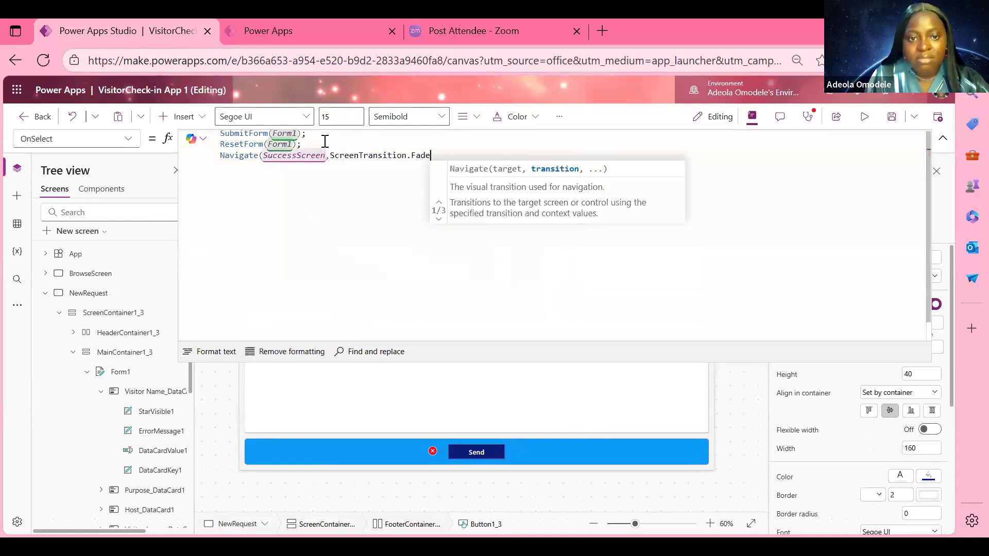
text())
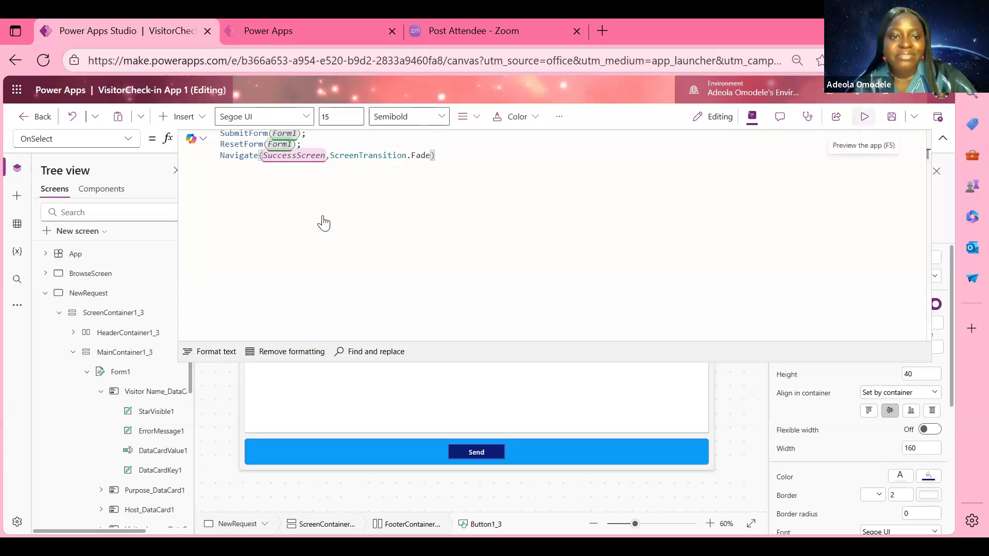
Preview the form, enter ddd as visitor name, purpose and host, and add the "linkedin image]" picture as visitor image
click(257, 217)
click(247, 219)
text(ddd)
click(489, 216)
text(ddd)
click(610, 217)
text(ddd)
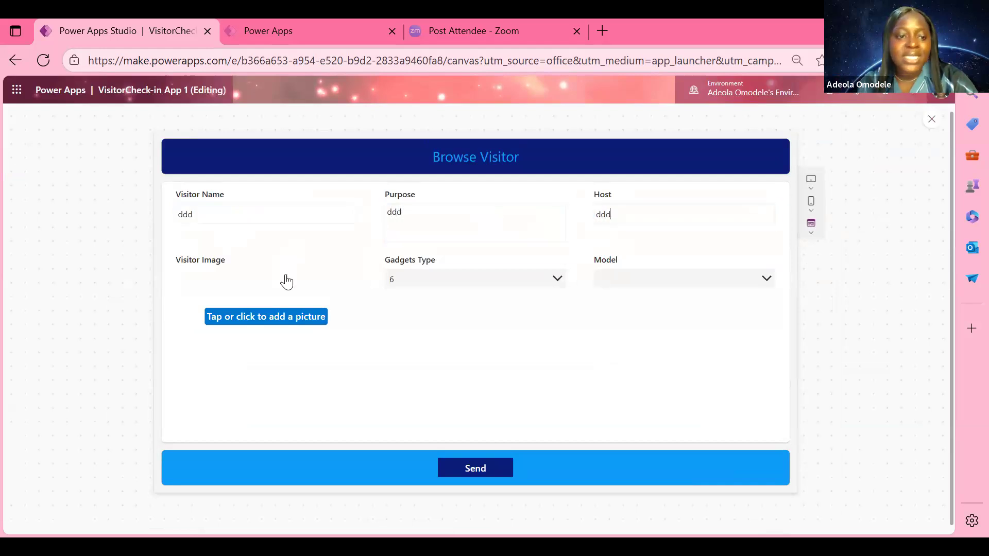
click(278, 318)
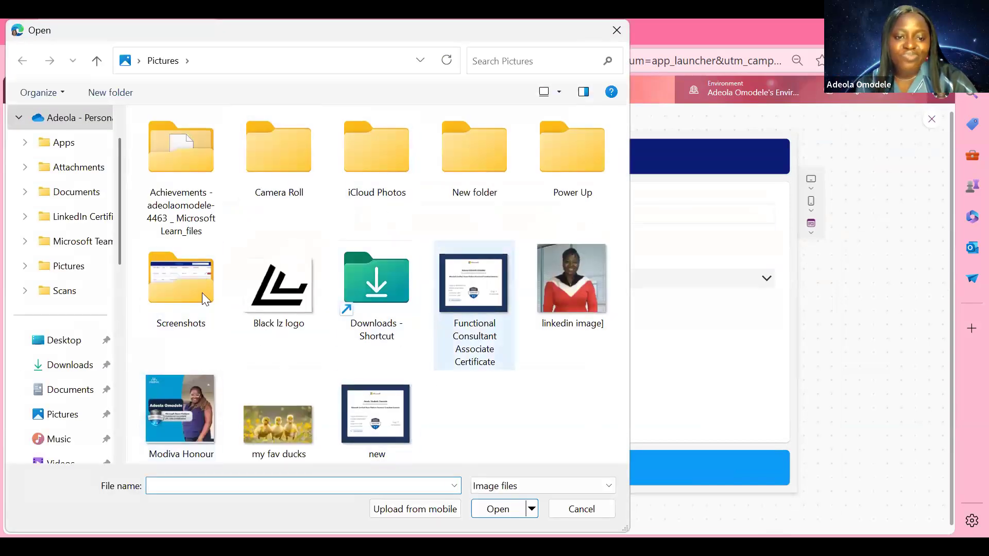
double_click(580, 264)
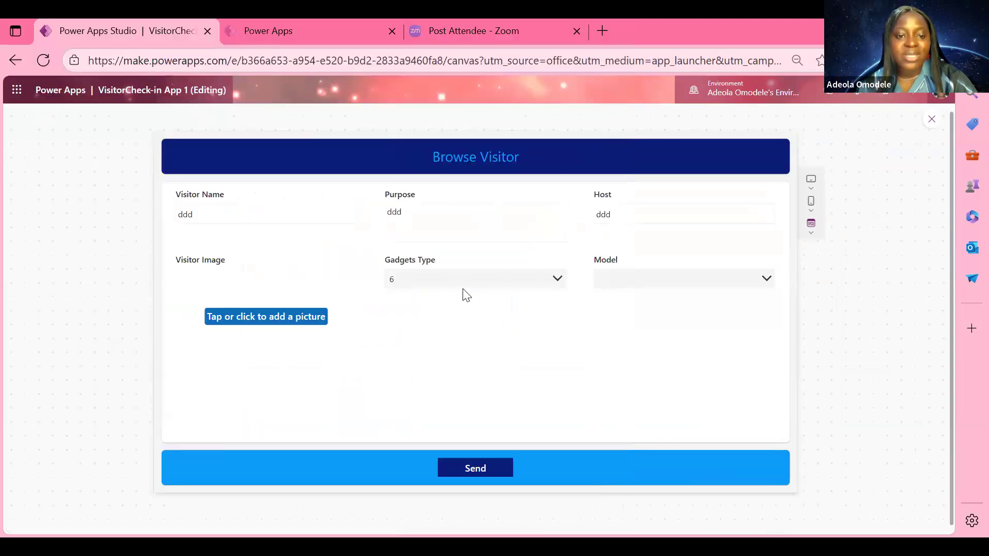
Choose a gadget type and a model for the ddd test request and send it
click(403, 279)
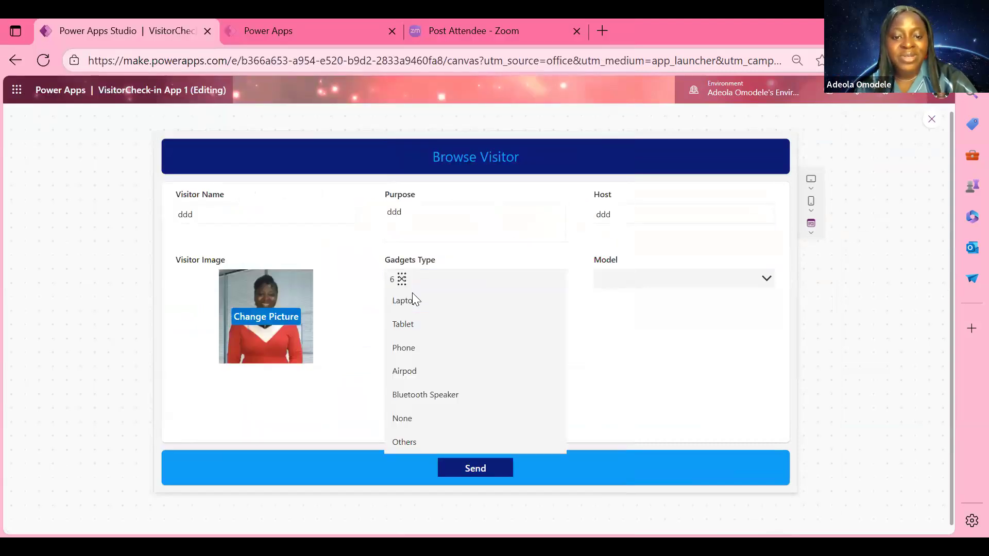
click(412, 310)
click(623, 278)
click(632, 305)
click(477, 477)
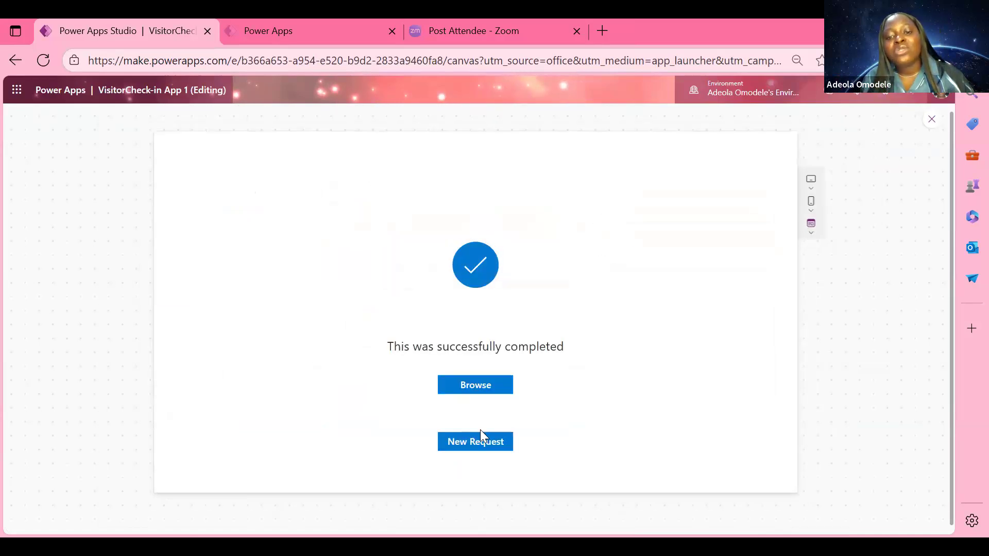
Browse the visitor gallery from the success screen for the new ddd record, then leave the preview and collapse the formula editor
click(488, 389)
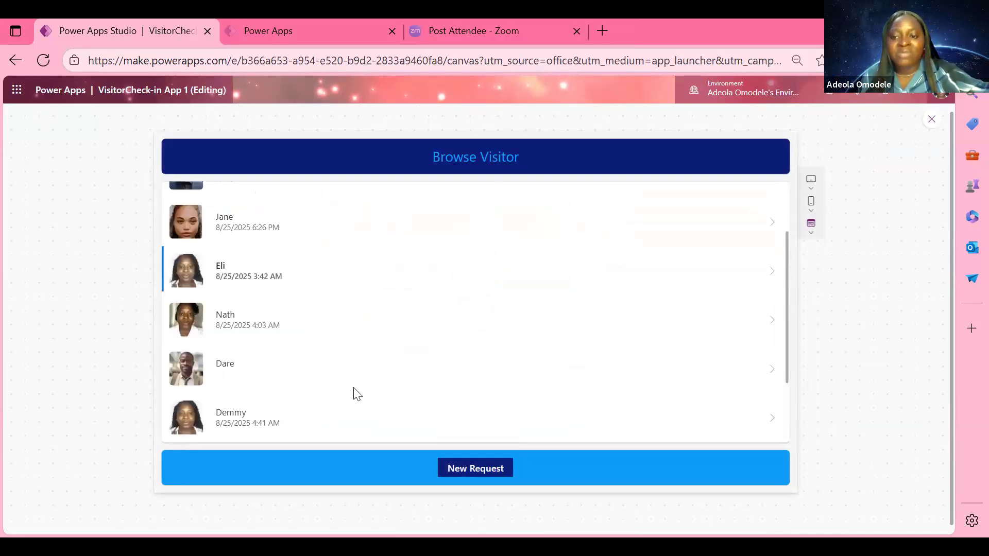
scroll(353, 393, down, 5)
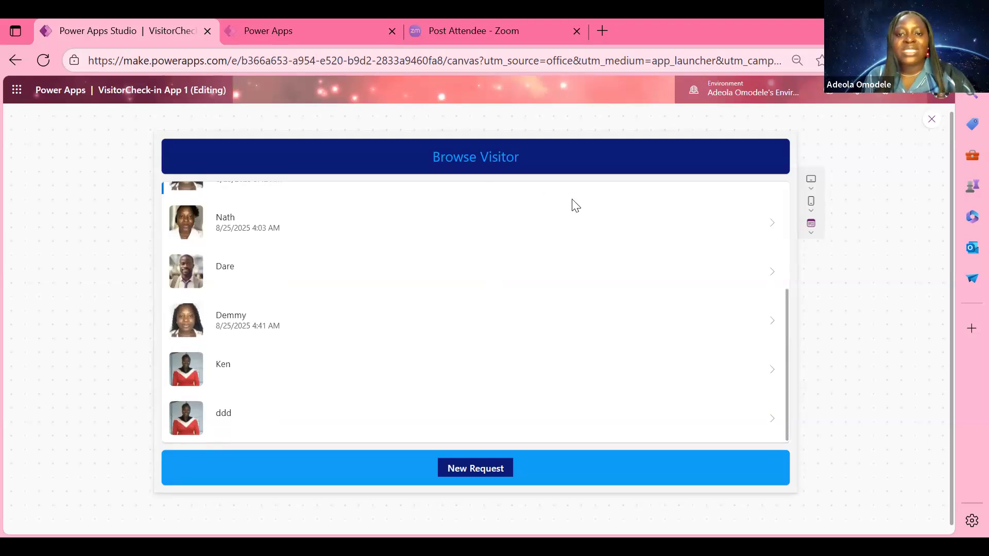
scroll(567, 301, up, 3)
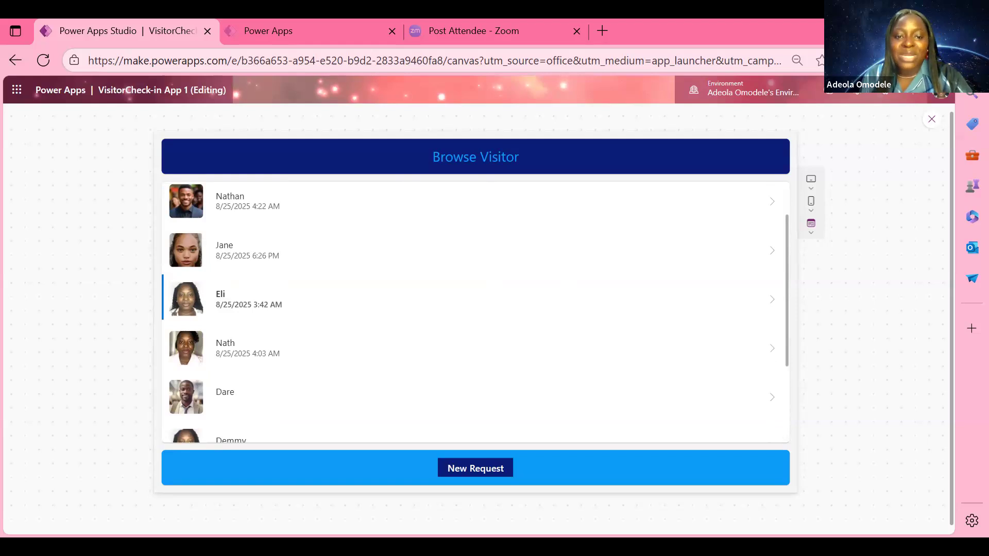
click(931, 129)
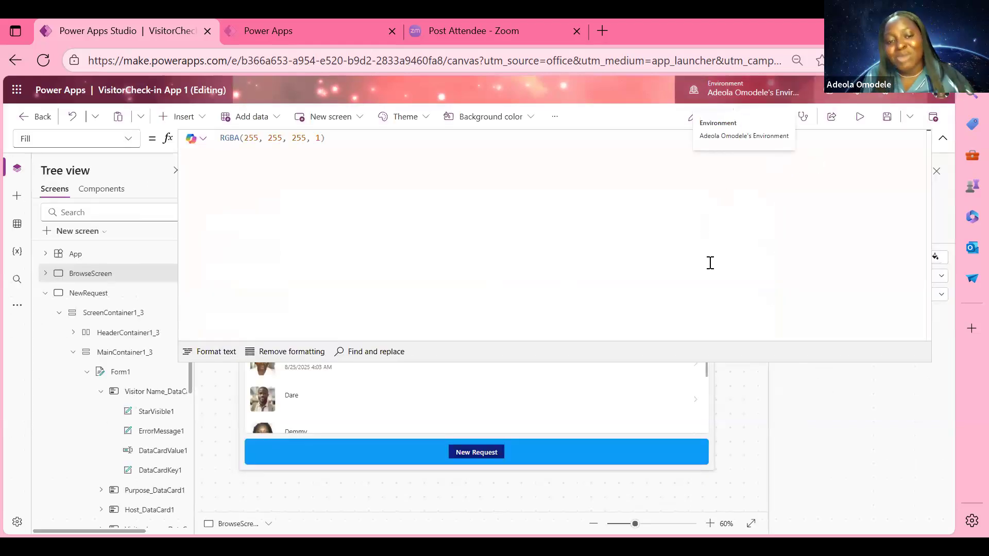
drag(711, 362, 526, 229)
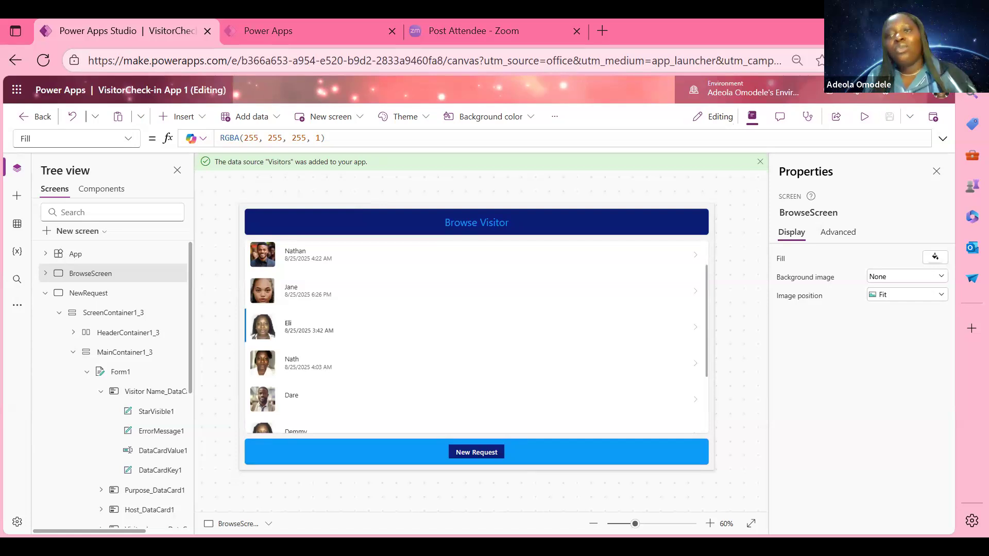
Switch to the Canva presentation and present it full screen from the App Demo slide
key(alt+Tab)
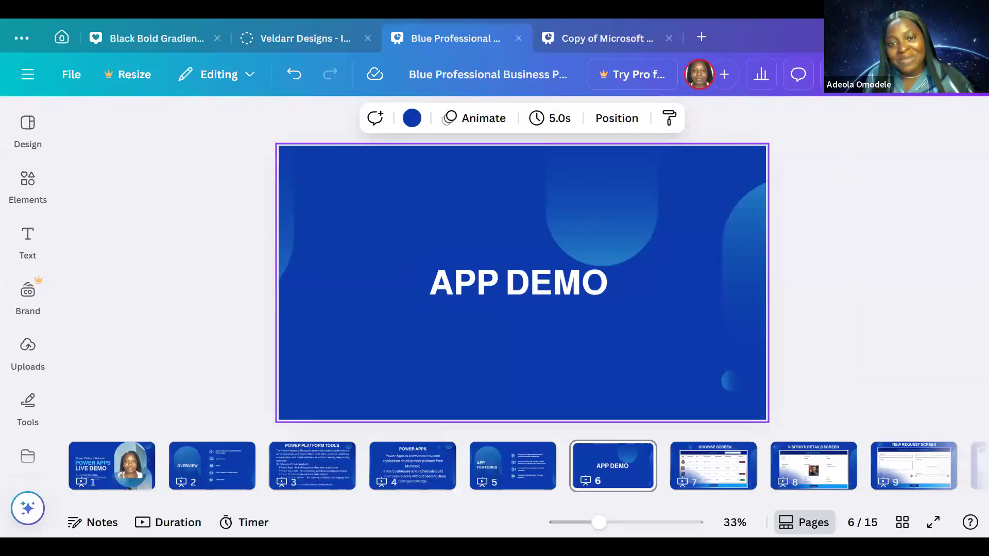
click(849, 75)
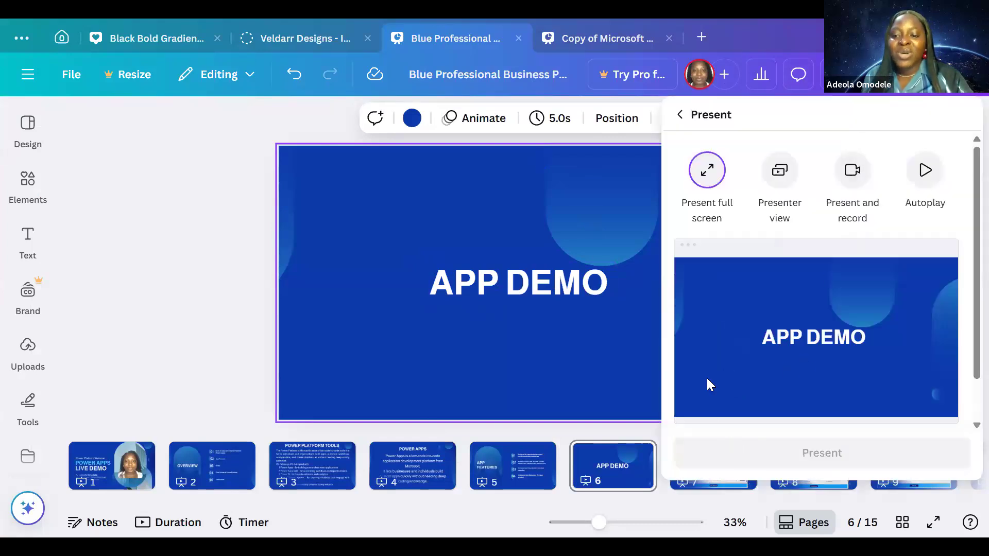
scroll(716, 392, down, 1)
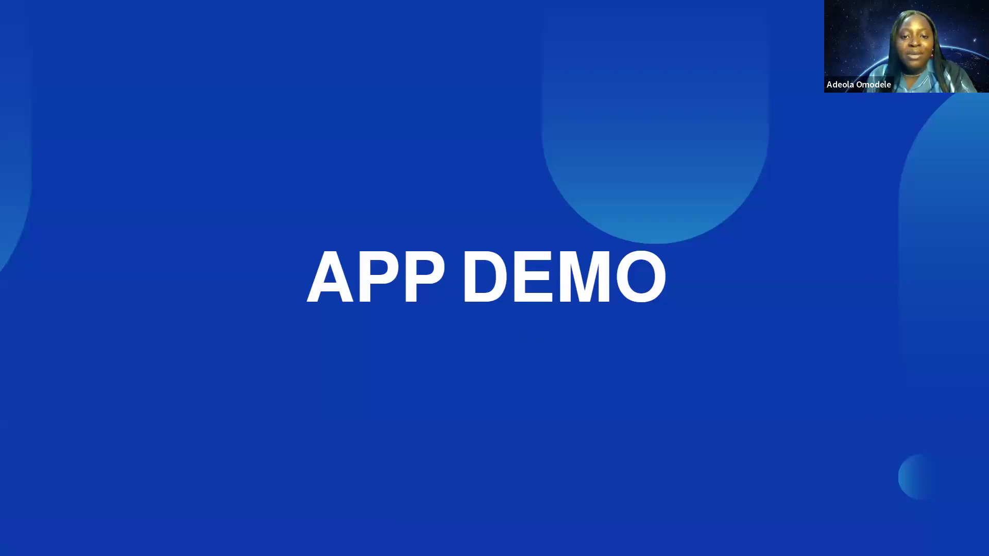
Go through the app demo slides from Browse Screen to the core values of Power Platform
key(Right)
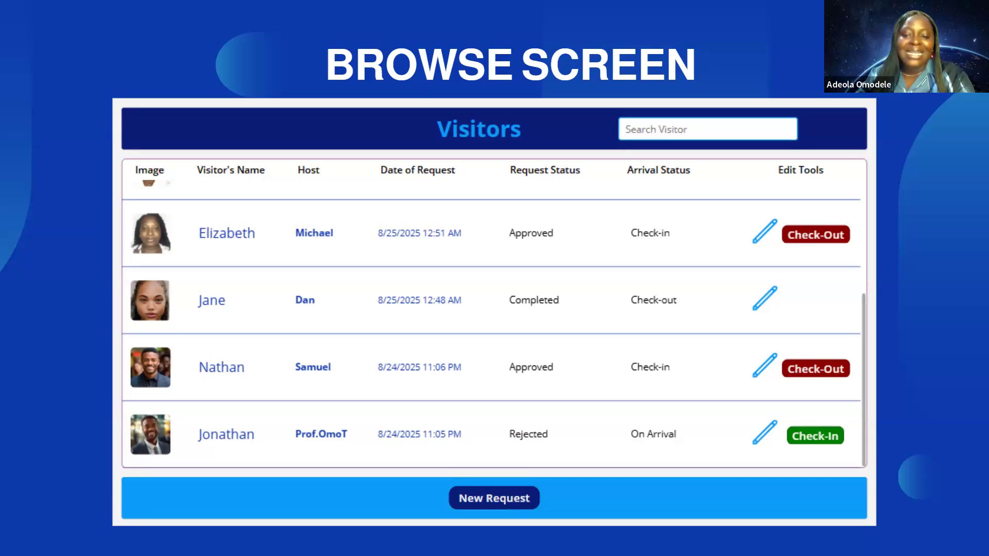
click(580, 489)
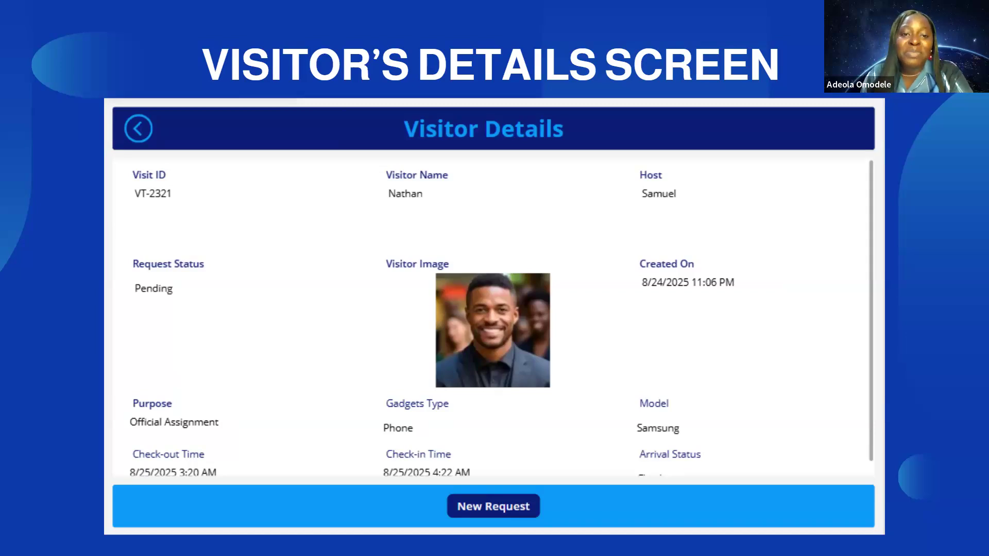
click(225, 458)
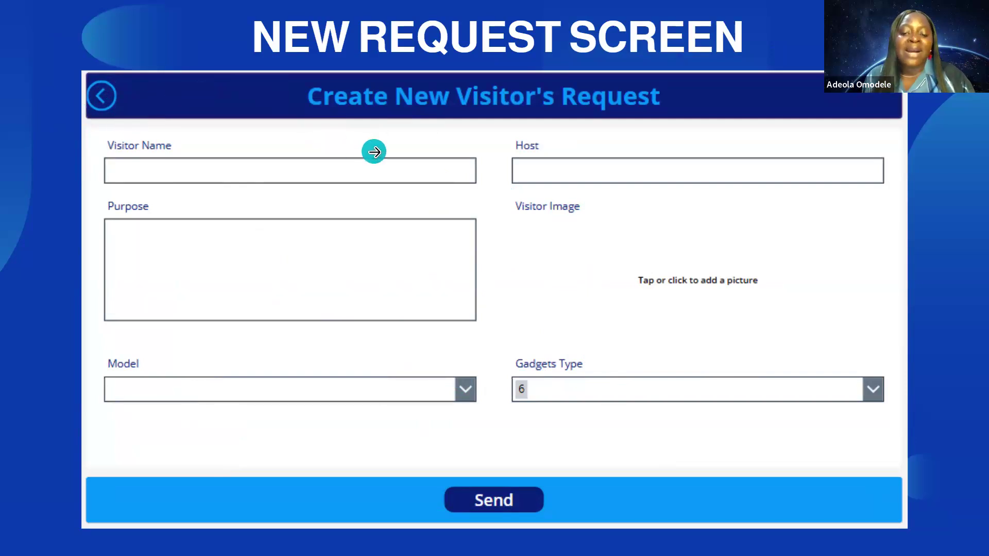
click(374, 152)
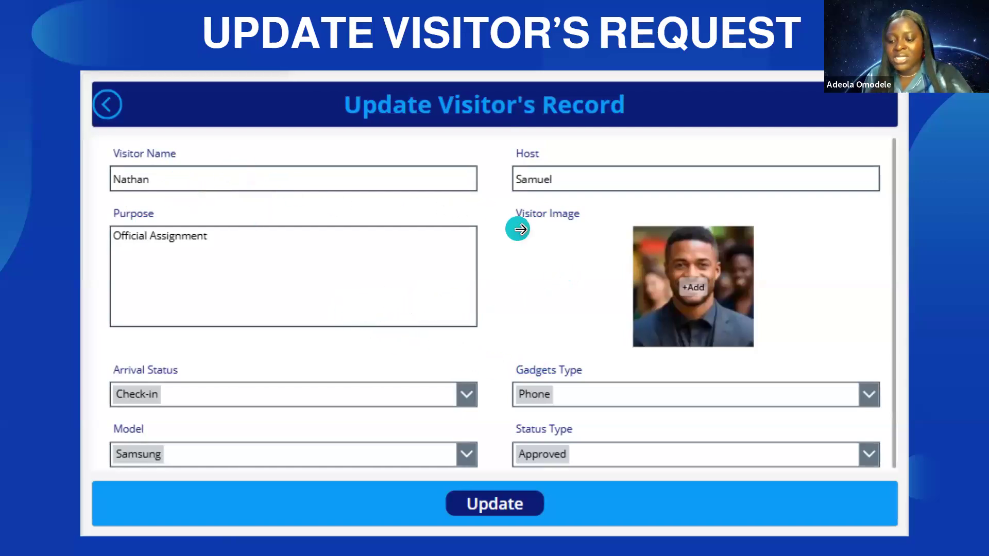
click(529, 227)
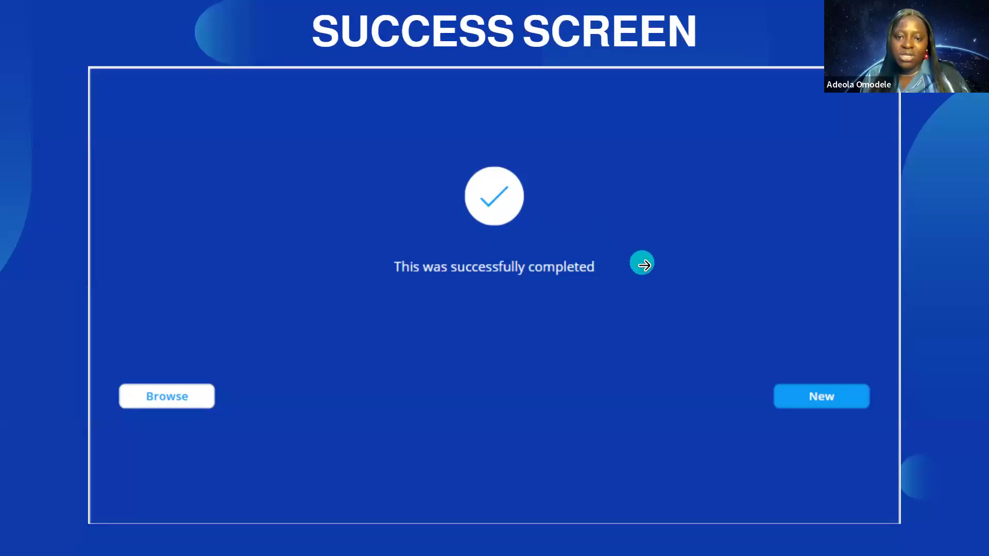
click(643, 268)
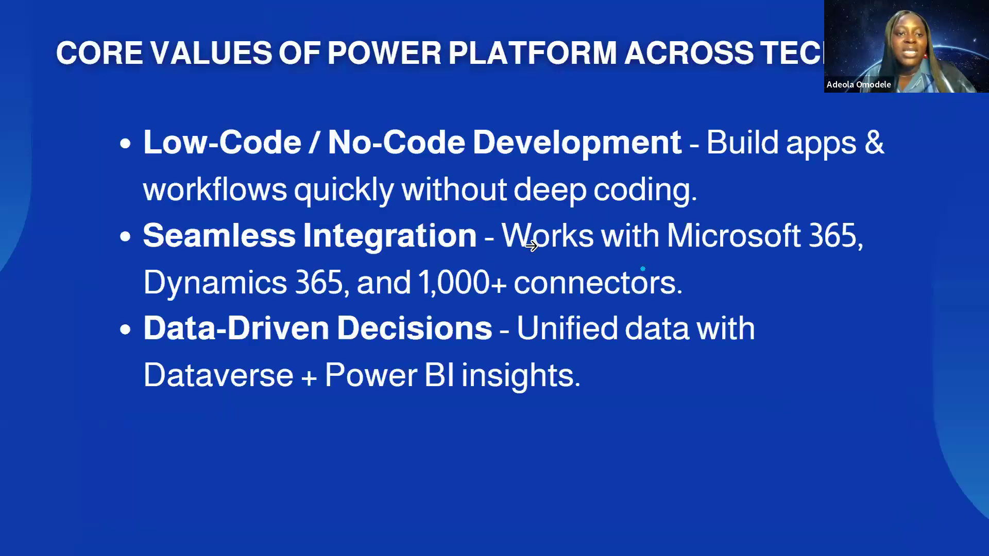
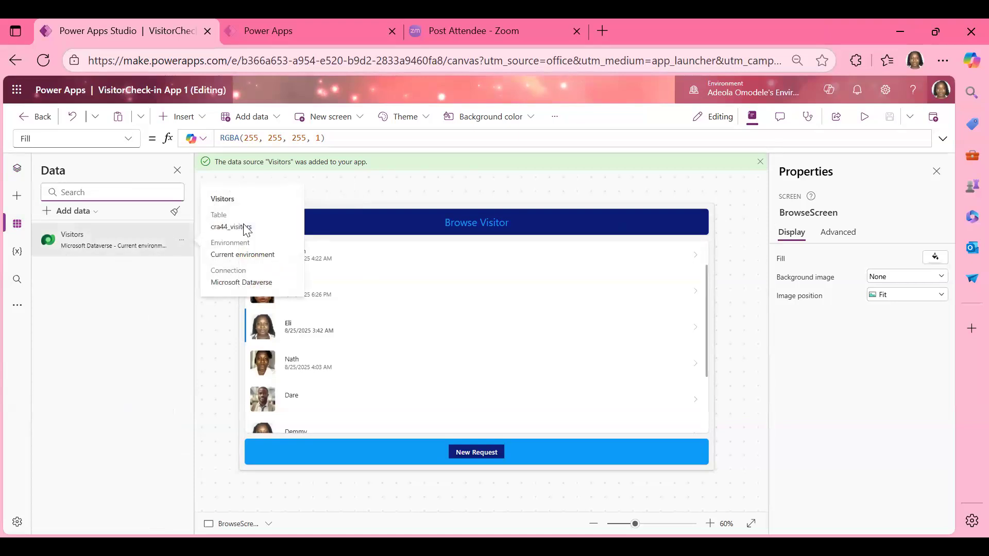
Examine the app's screen hierarchy down to SuccessScreen and the connection details of the Visitors data source
click(17, 167)
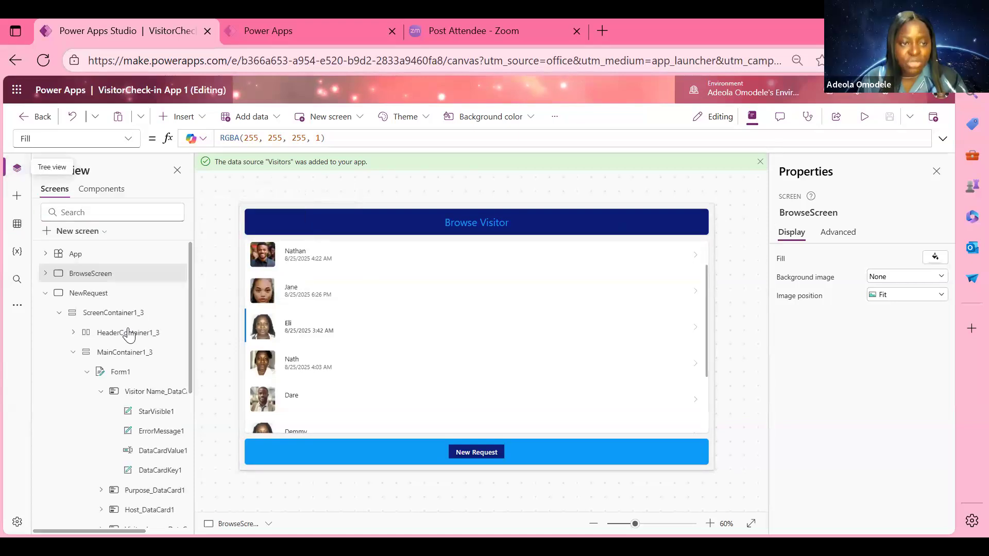
scroll(122, 386, down, 3)
scroll(122, 386, down, 3)
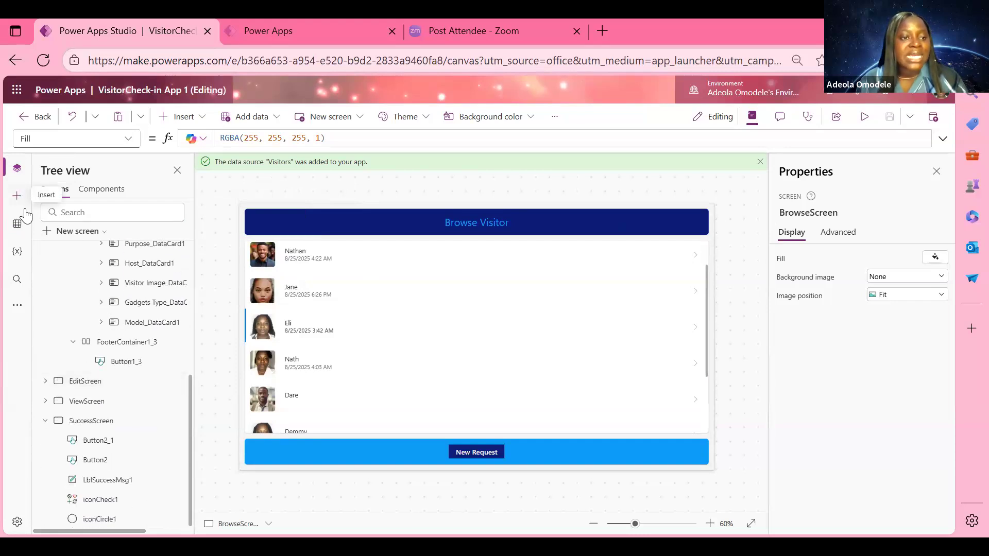
click(18, 224)
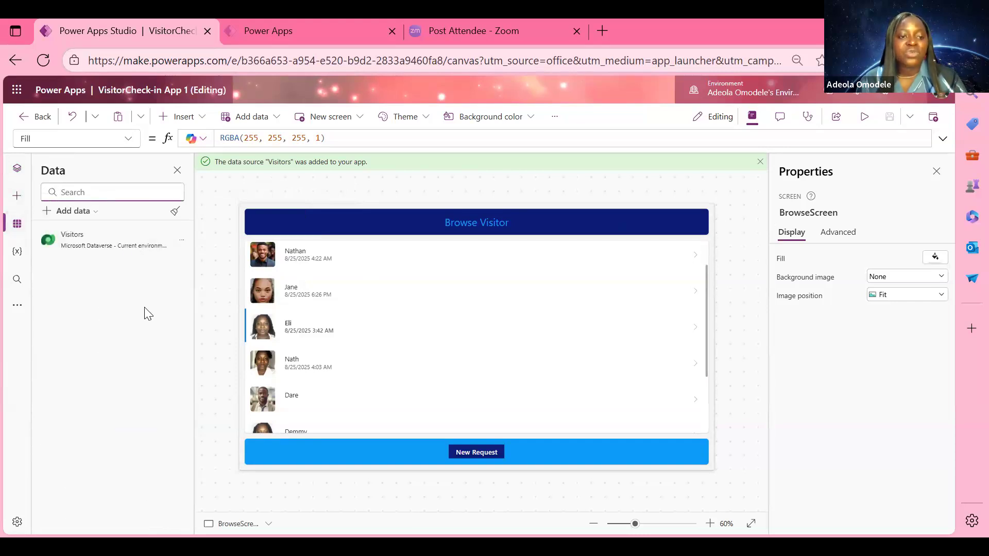
mouse_move(69, 232)
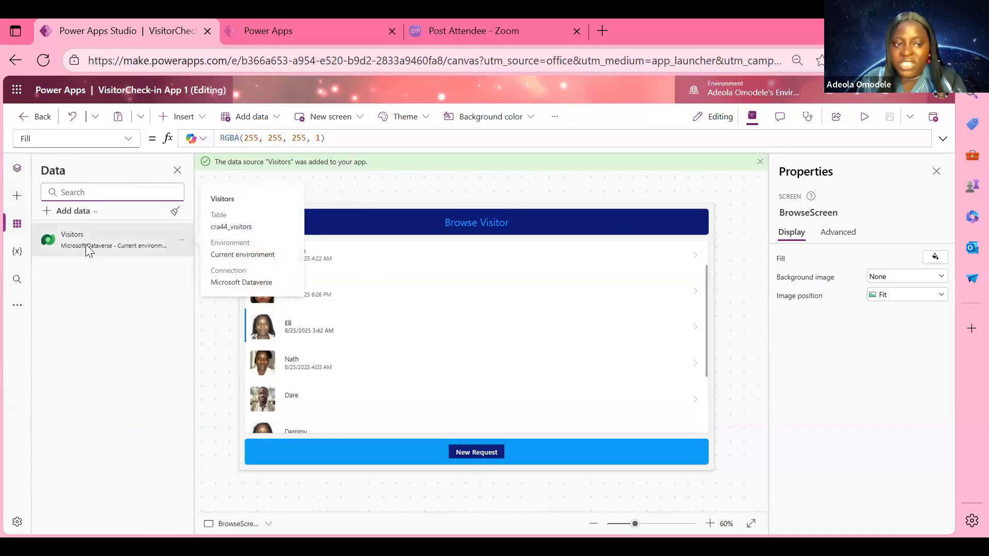
click(18, 227)
click(18, 226)
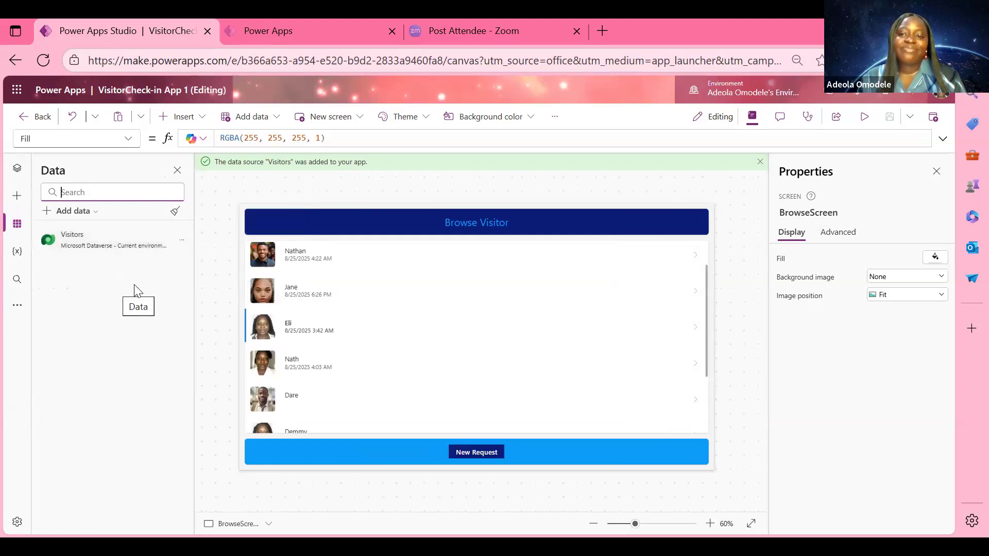
Examine the Dataverse tables offered as additional data sources, checking the premium licence requirement on Account Nums and the details of Accounts and Activities
mouse_move(649, 356)
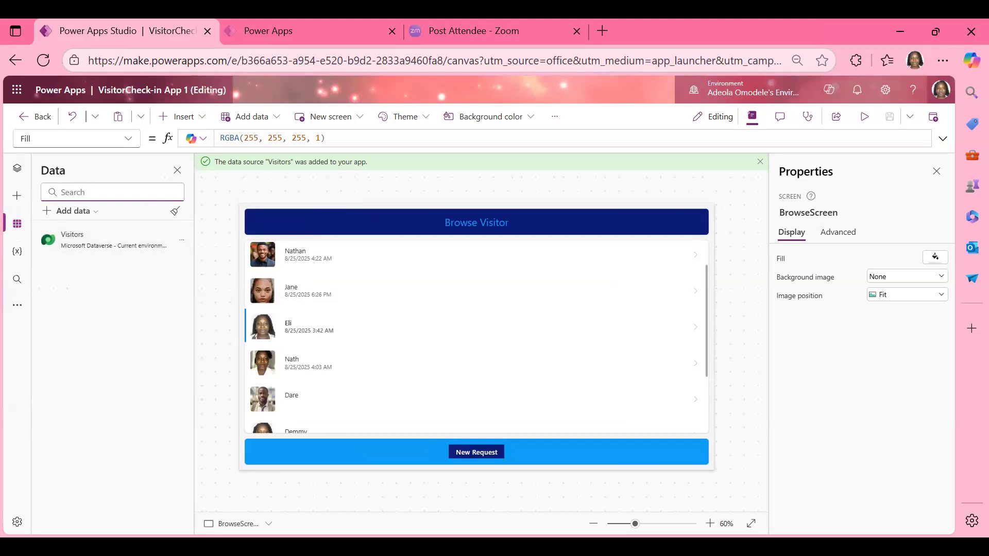
mouse_move(617, 335)
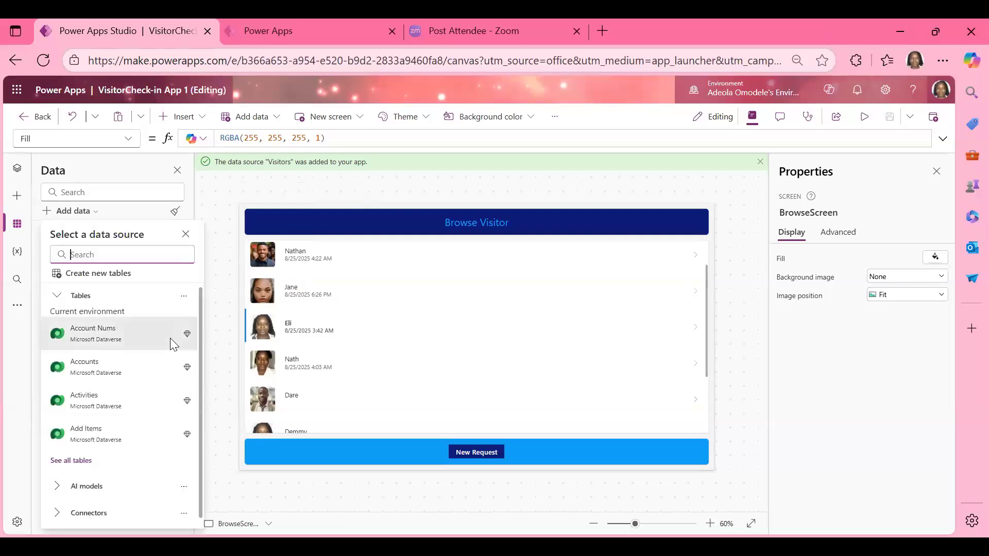
mouse_move(188, 335)
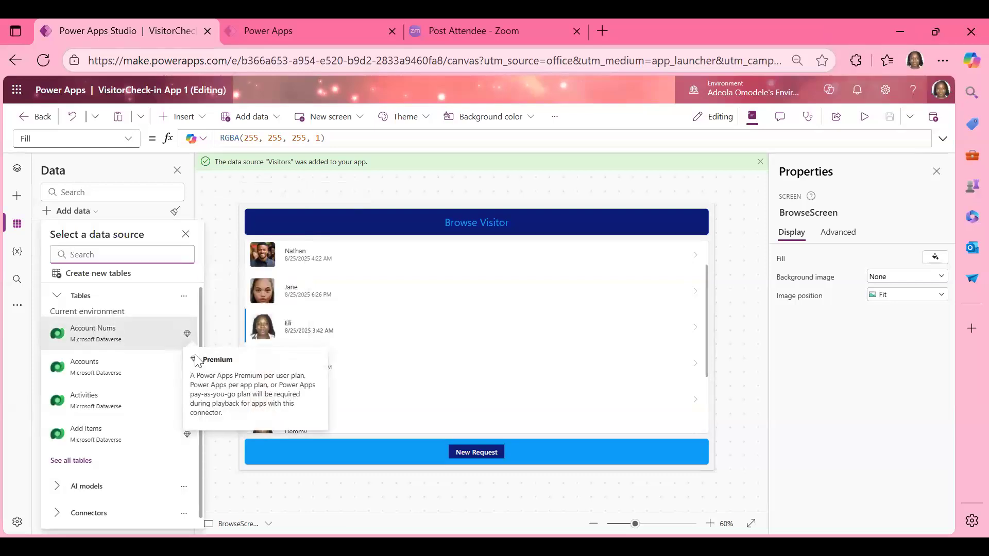
mouse_move(188, 375)
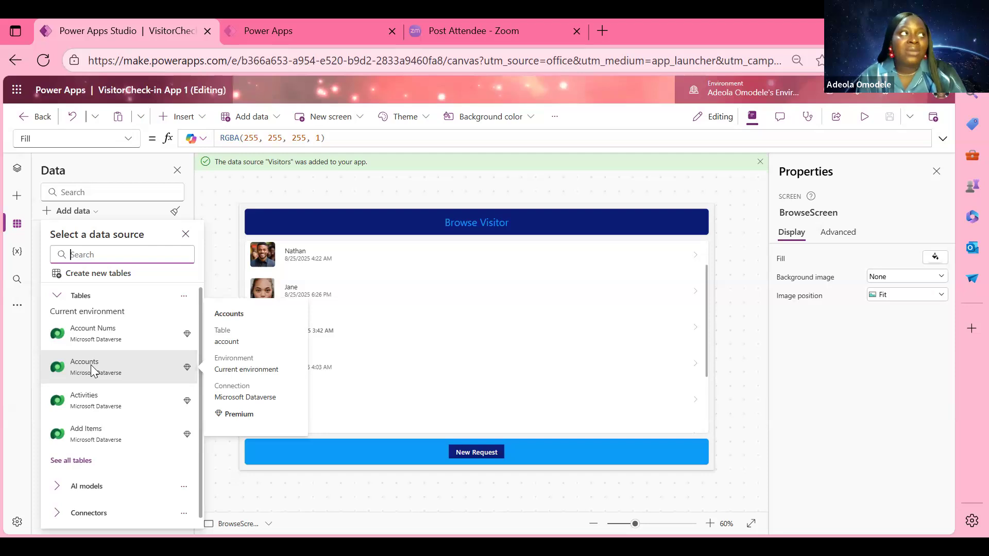
scroll(98, 394, down, 1)
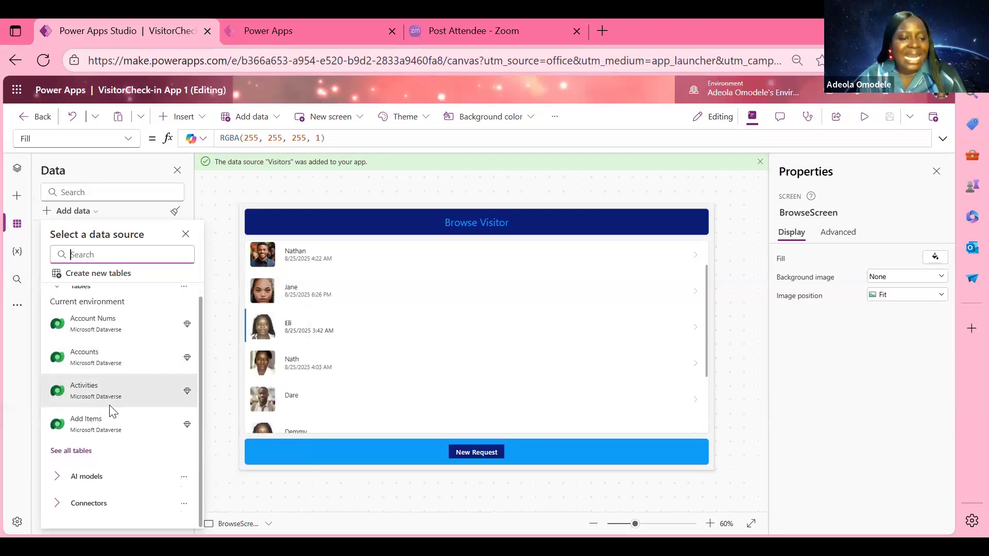
mouse_move(108, 405)
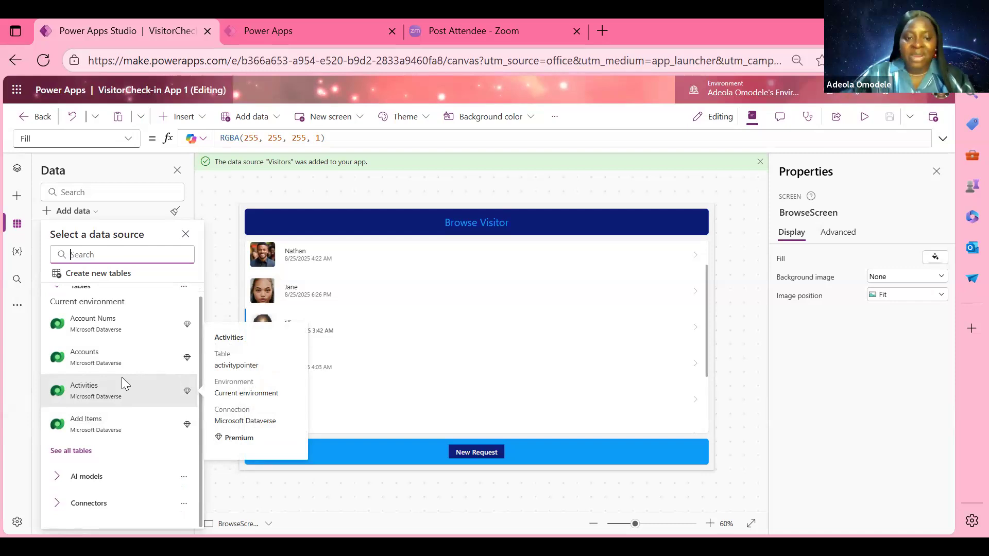
scroll(122, 381, up, 1)
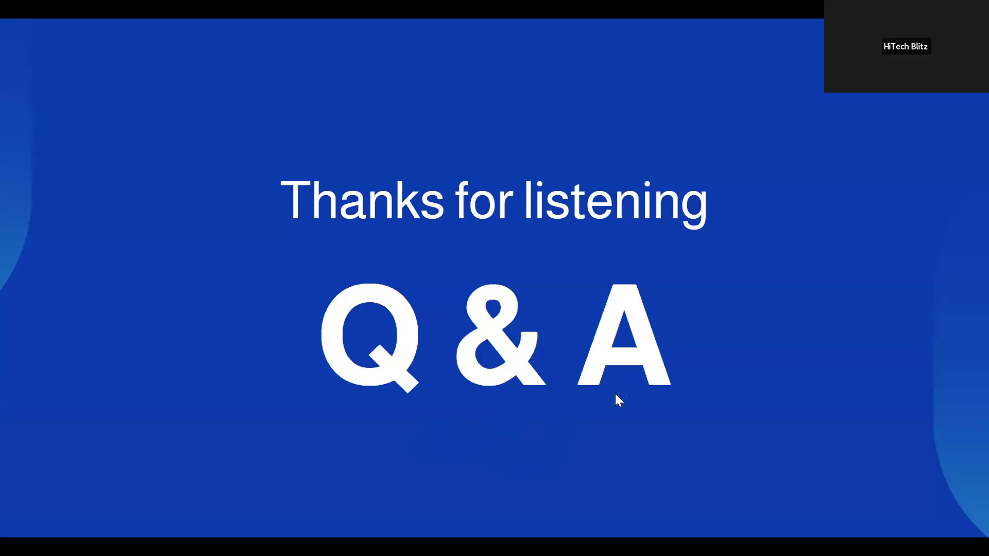
mouse_move(656, 535)
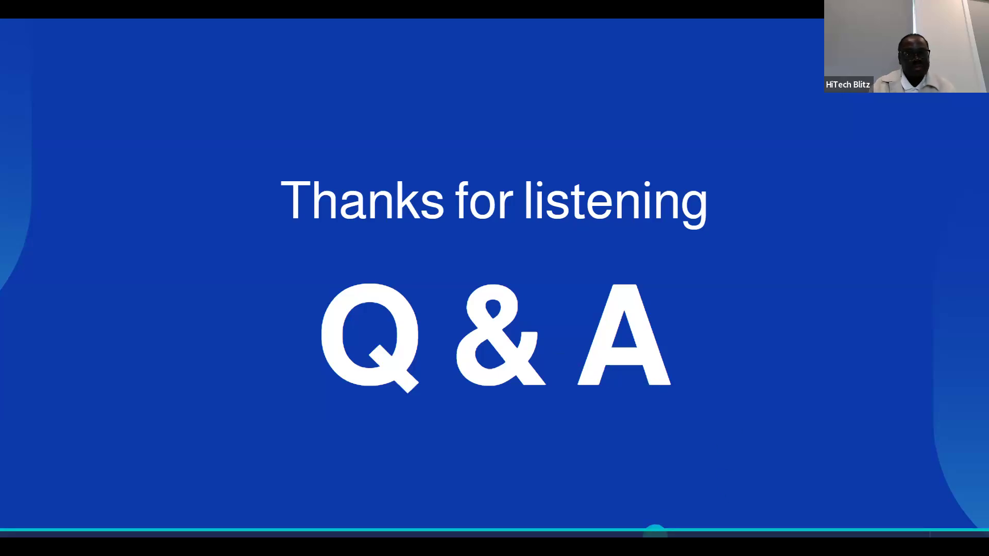